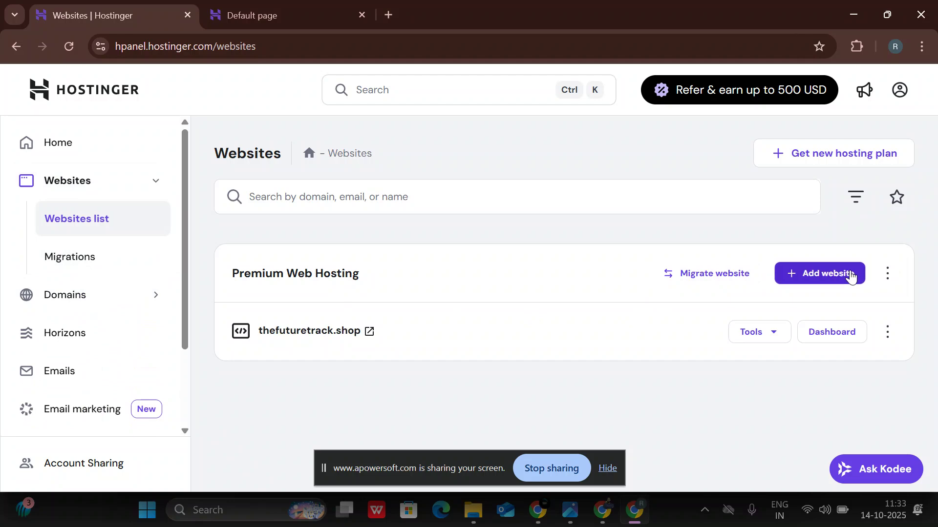
# Step: Add a new WordPress website from the hPanel Websites list
pyautogui.click(851, 274)
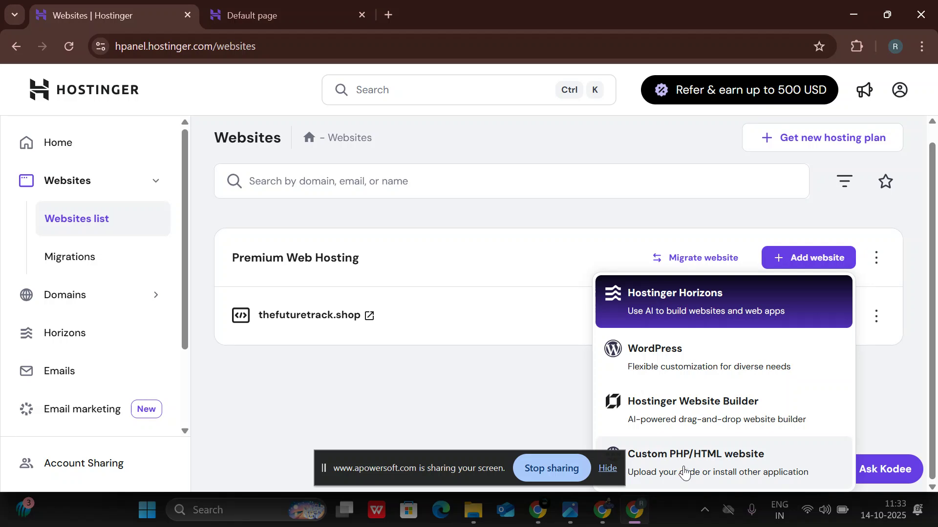
pyautogui.click(676, 371)
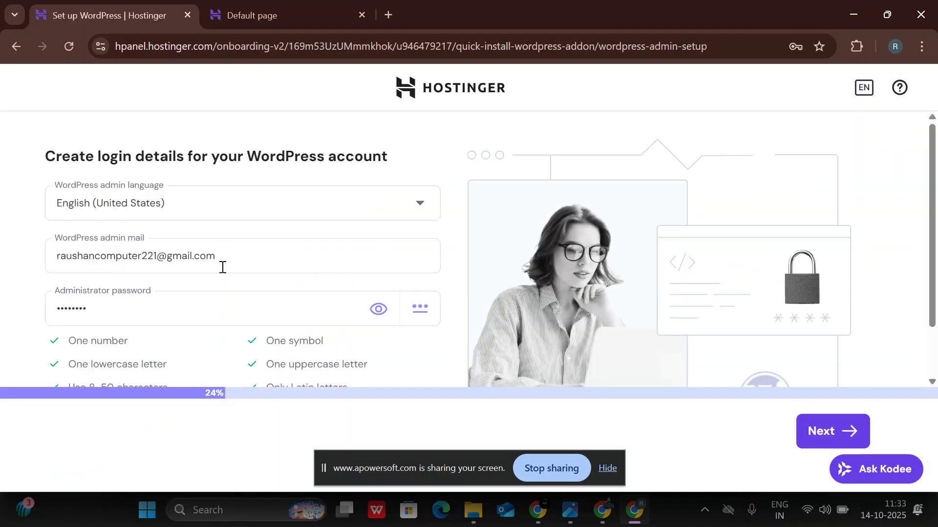
# Step: Reveal the suggested administrator password and start replacing it with a custom one
pyautogui.click(378, 317)
pyautogui.moveTo(194, 316); pyautogui.dragTo(18, 321)
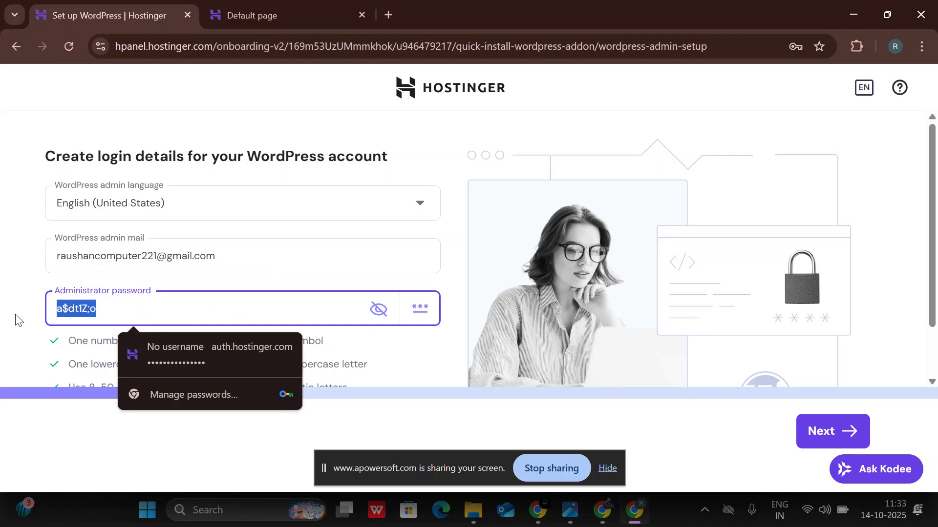
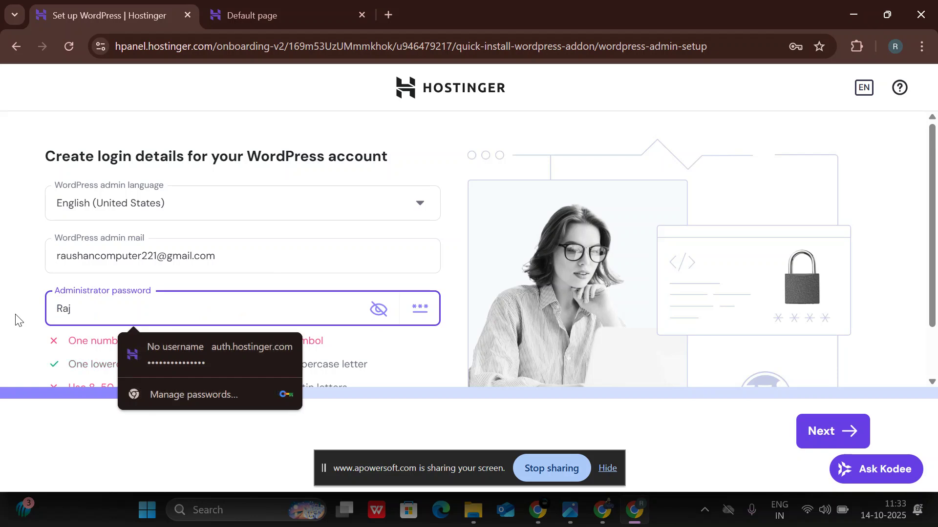
pyautogui.click(847, 15)
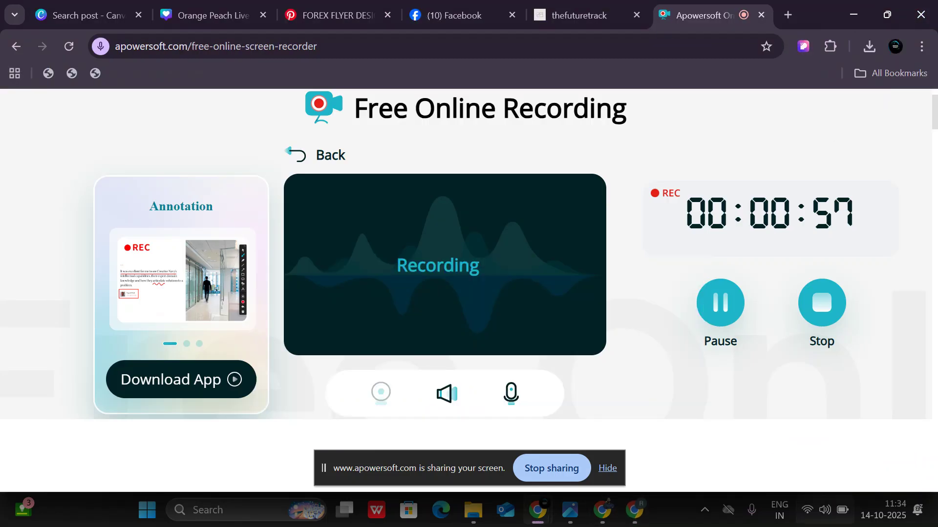
pyautogui.click(817, 503)
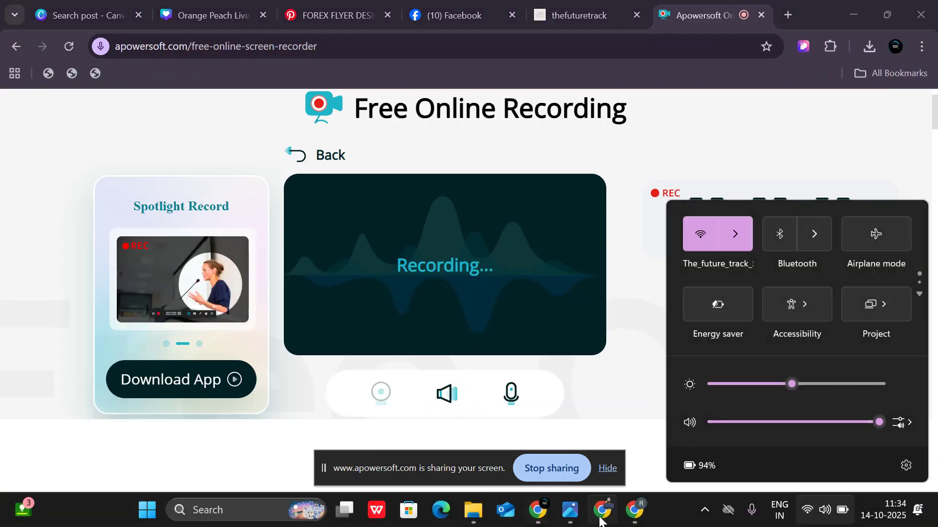
pyautogui.click(638, 511)
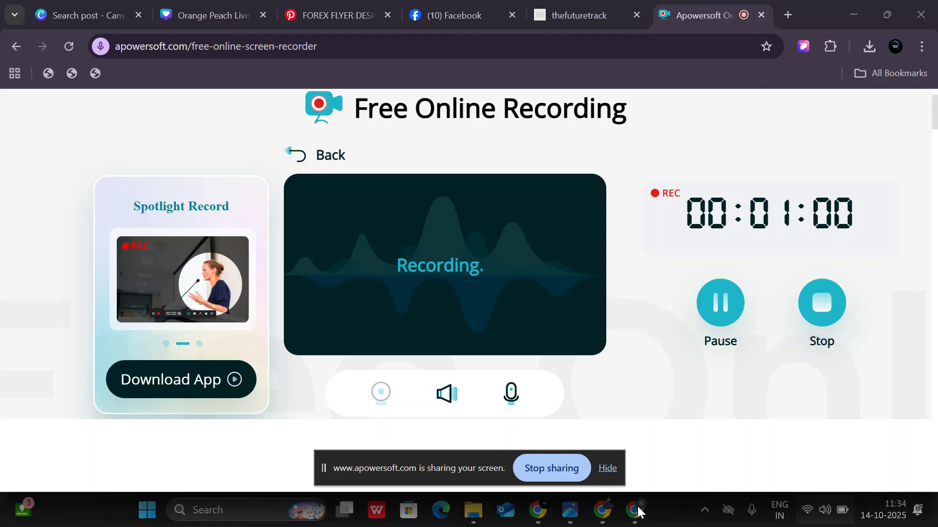
pyautogui.click(638, 511)
pyautogui.click(635, 510)
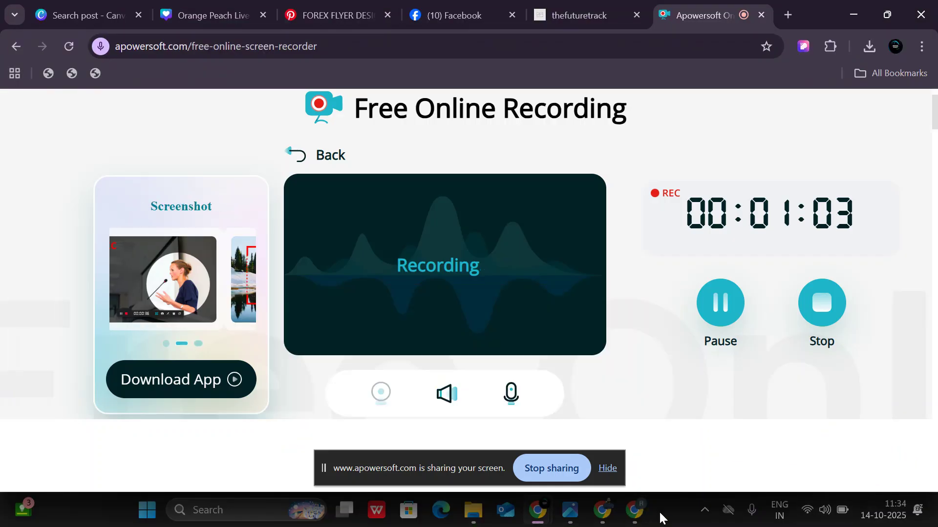
pyautogui.click(633, 510)
pyautogui.click(634, 511)
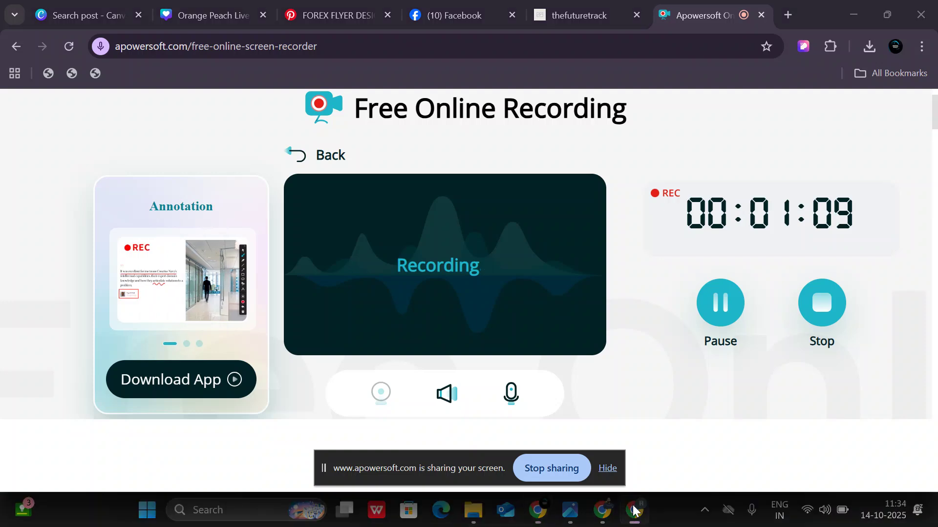
pyautogui.click(634, 511)
pyautogui.click(166, 316)
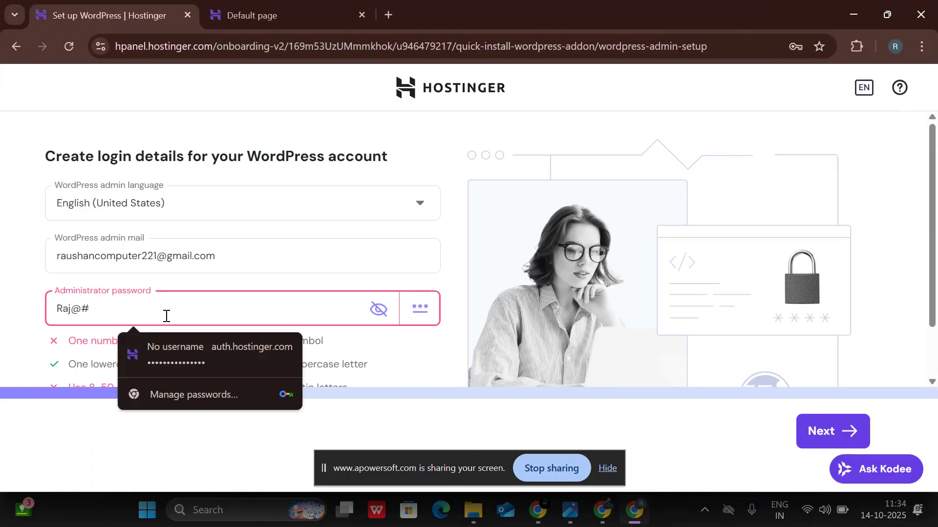
# Step: Finish typing the custom administrator password so it meets every requirement
pyautogui.press('BackSpace')
pyautogui.press('BackSpace')
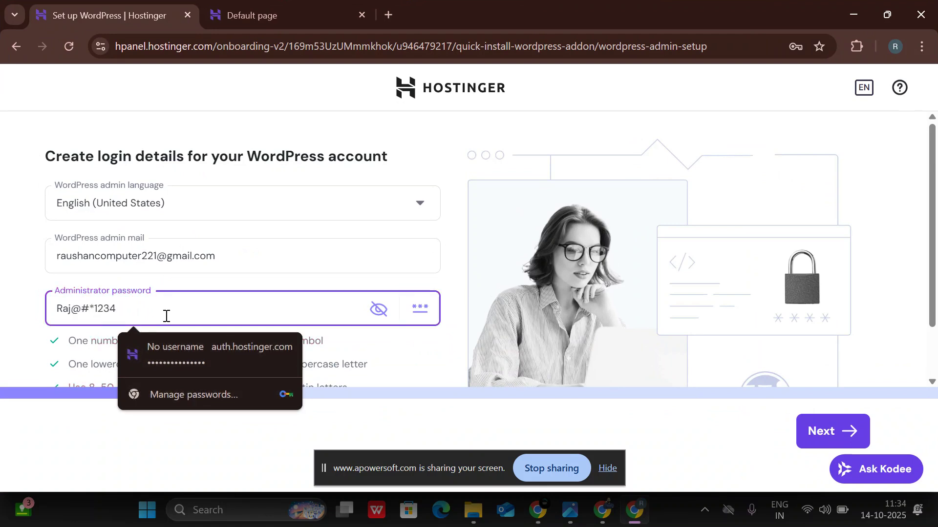
pyautogui.click(16, 288)
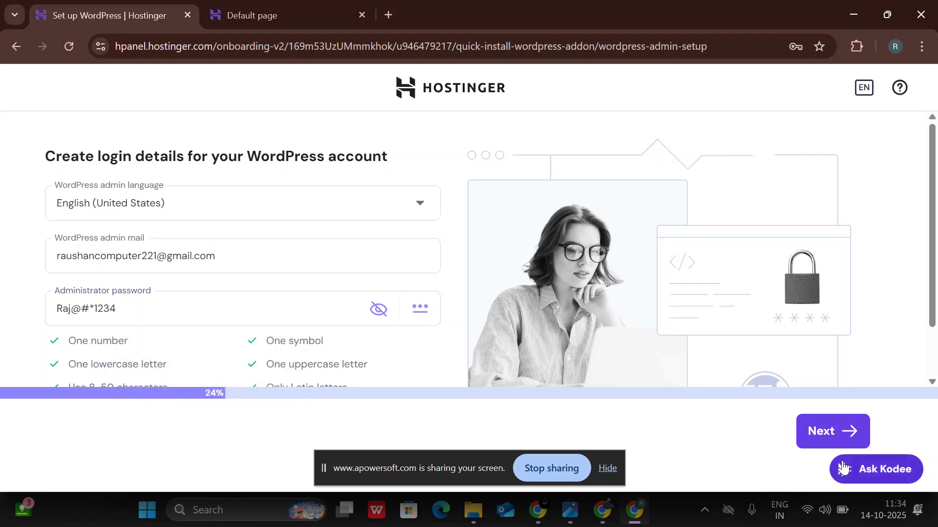
# Step: Continue, save the login in Chrome, and choose to create a blank site
pyautogui.click(848, 433)
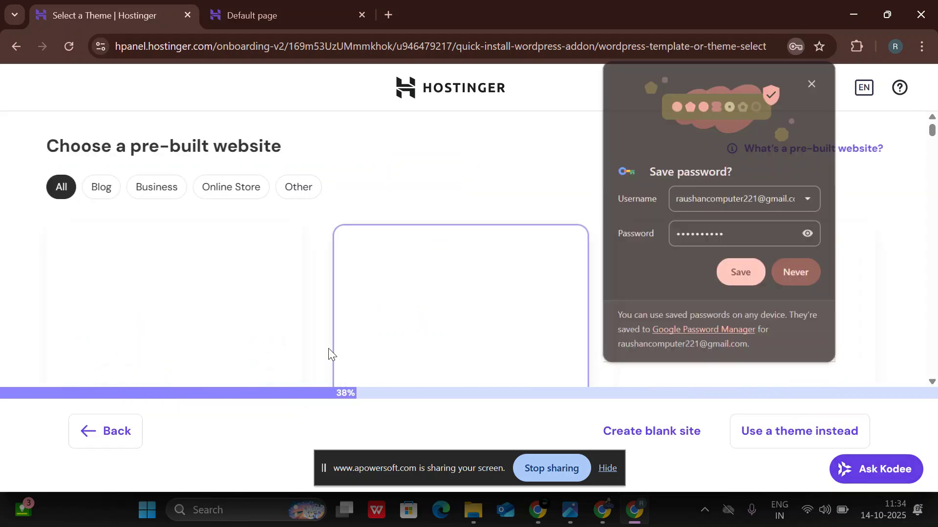
pyautogui.click(739, 272)
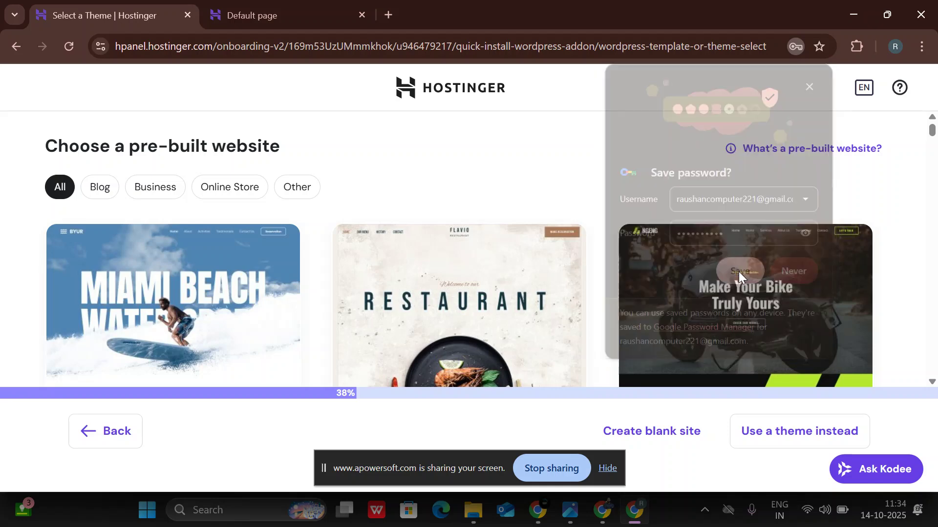
pyautogui.click(676, 443)
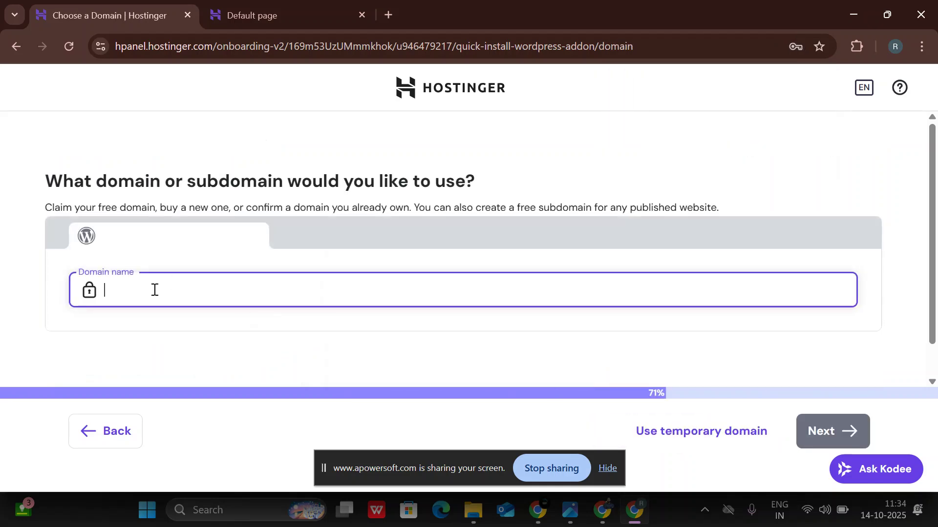
# Step: Use raj.thefuturetrack.shop as the free subdomain and continue the installation
pyautogui.write('raj.thefuturetracksh')
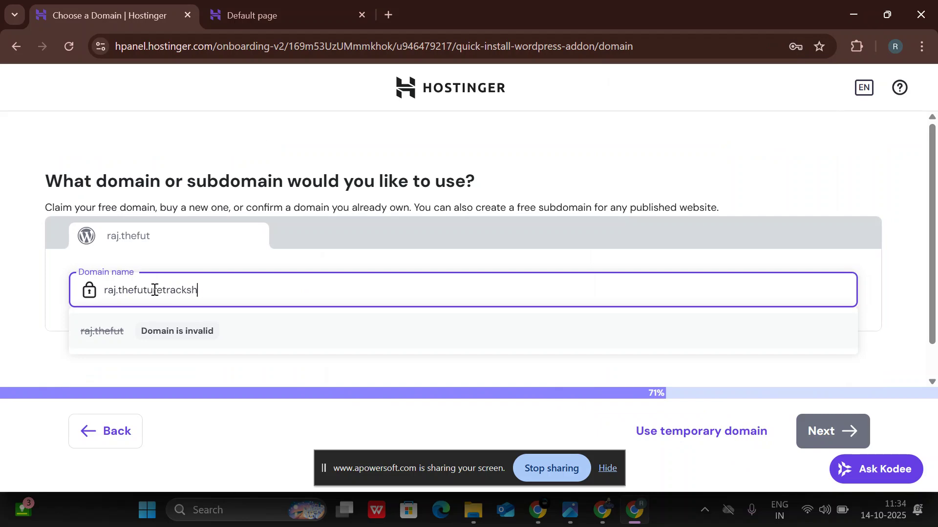
pyautogui.press('BackSpace')
pyautogui.press('BackSpace')
pyautogui.write('.shop')
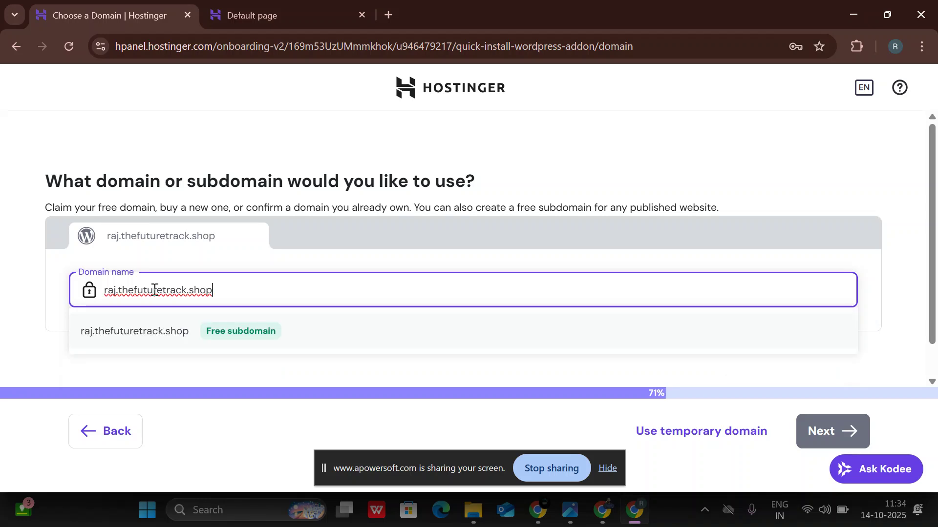
pyautogui.click(179, 336)
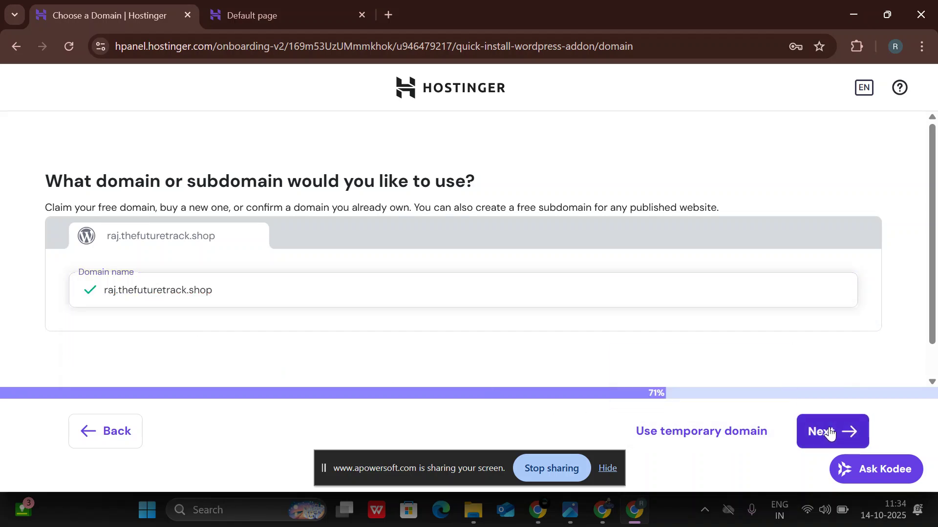
pyautogui.click(831, 435)
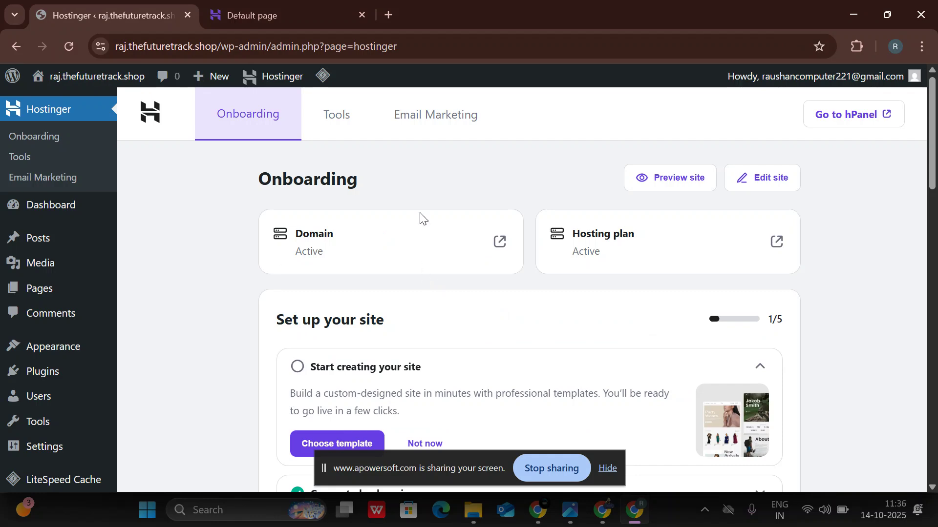
# Step: Close the old WordPress and hosting tabs, leaving a fresh blank tab
pyautogui.click(187, 15)
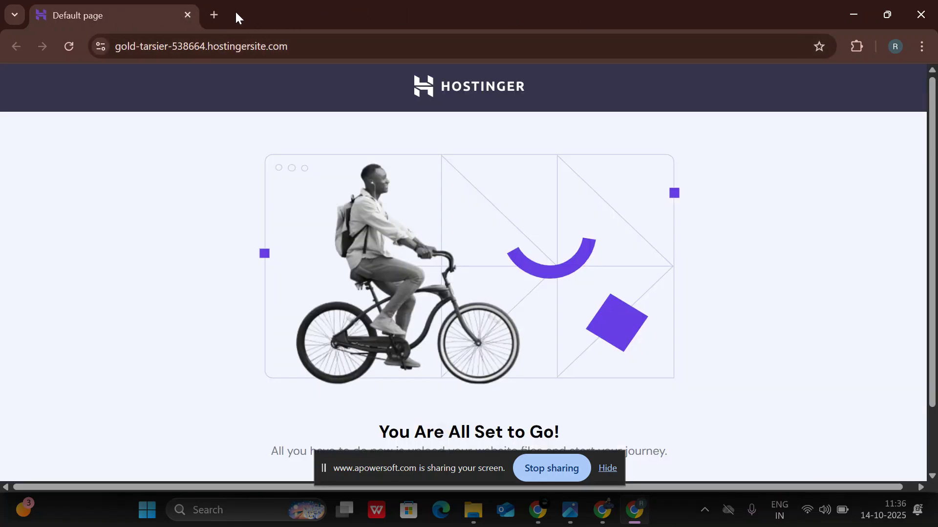
pyautogui.click(213, 15)
pyautogui.click(189, 15)
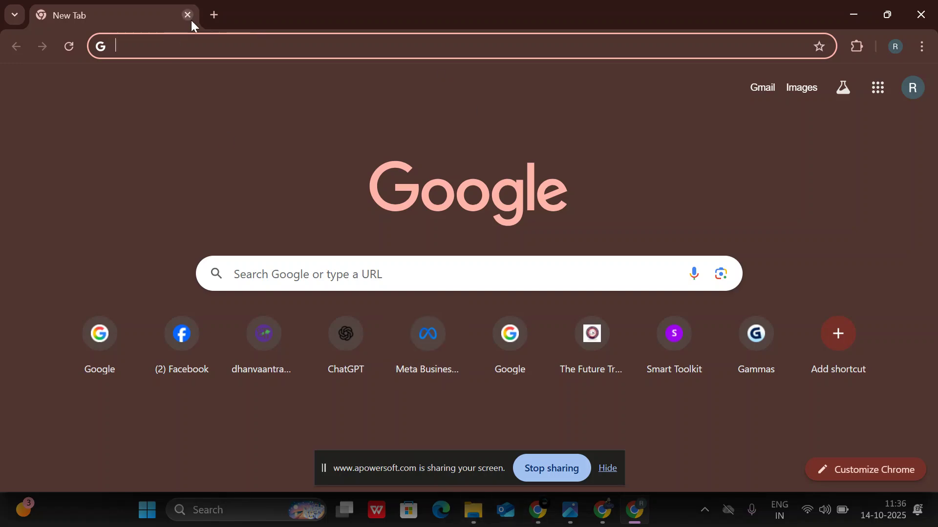
# Step: Load raj.thefuturetrack.shop/wp-admin, then close the Chrome window
pyautogui.write('raj')
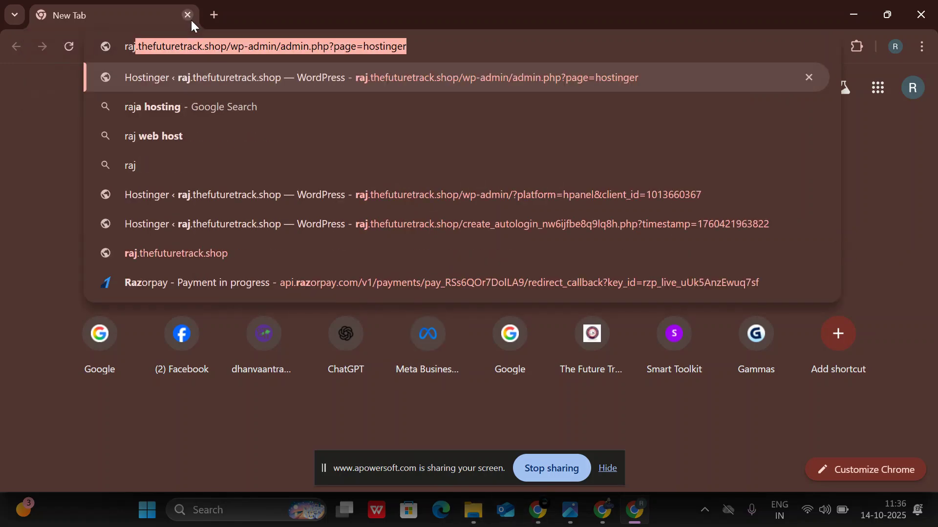
pyautogui.write('.thefutretrac')
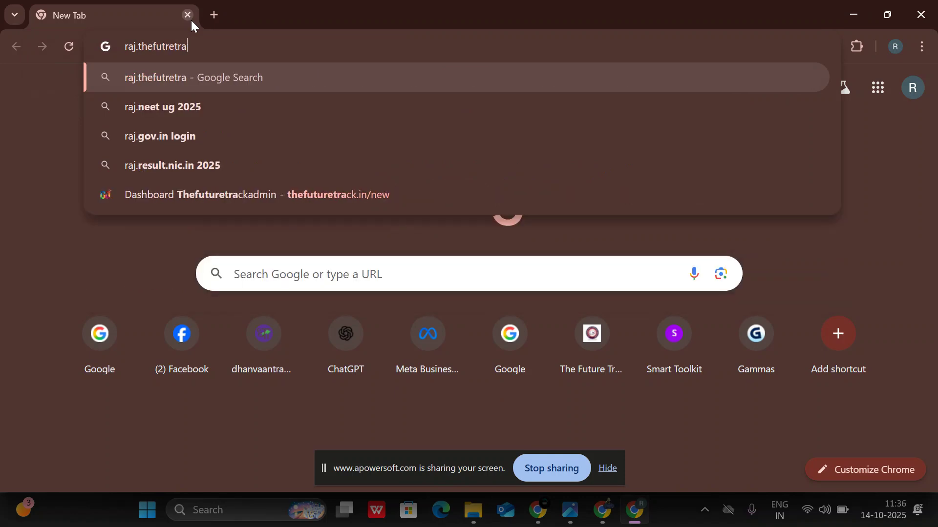
pyautogui.press('BackSpace')
pyautogui.press('BackSpace')
pyautogui.press('BackSpace')
pyautogui.press('BackSpace')
pyautogui.press('BackSpace')
pyautogui.press('BackSpace')
pyautogui.write('uretrack')
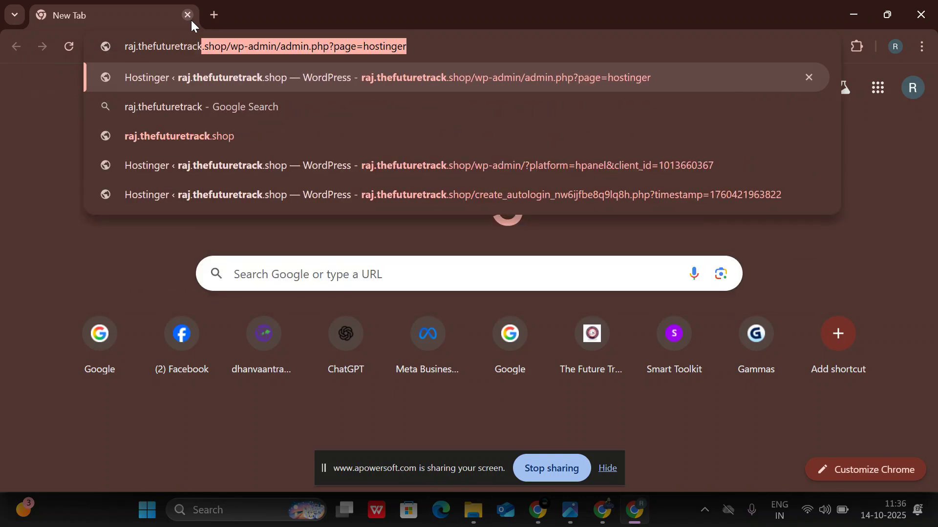
pyautogui.write('.shop/')
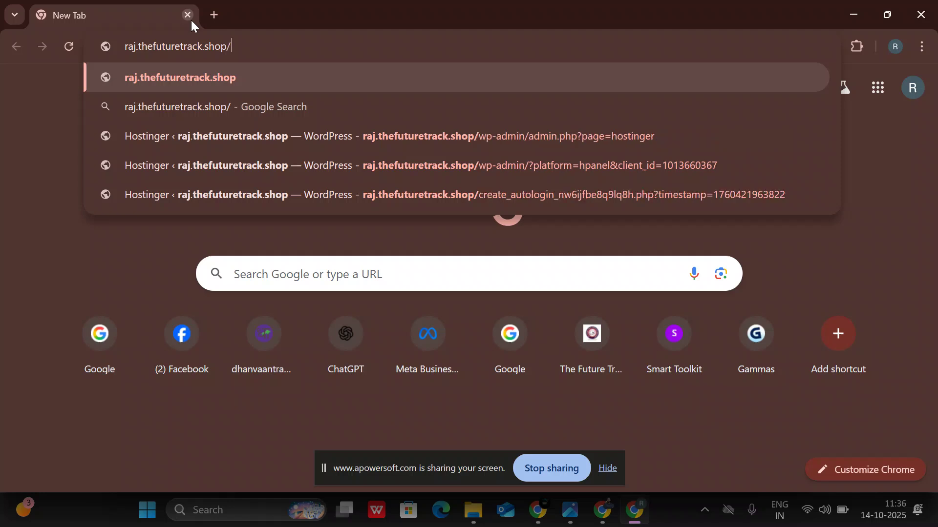
pyautogui.write('wp-ad')
pyautogui.write('min')
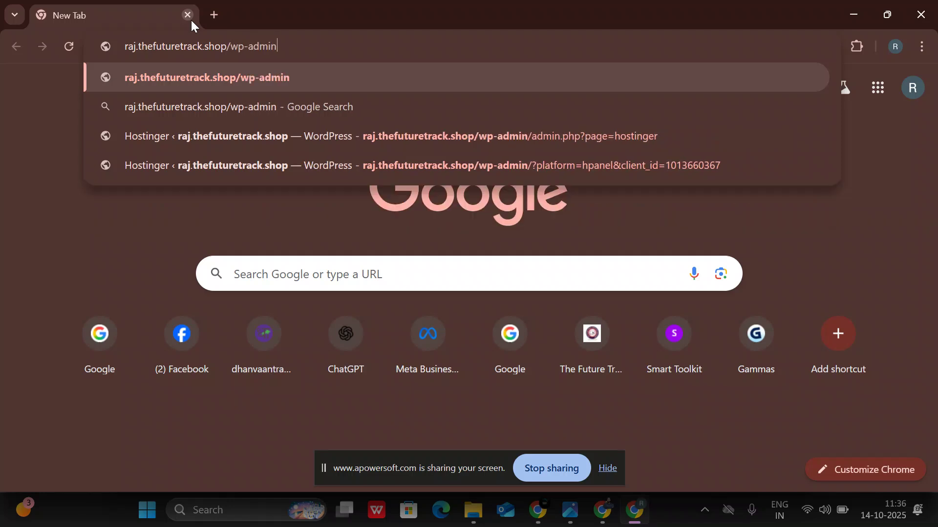
pyautogui.click(209, 78)
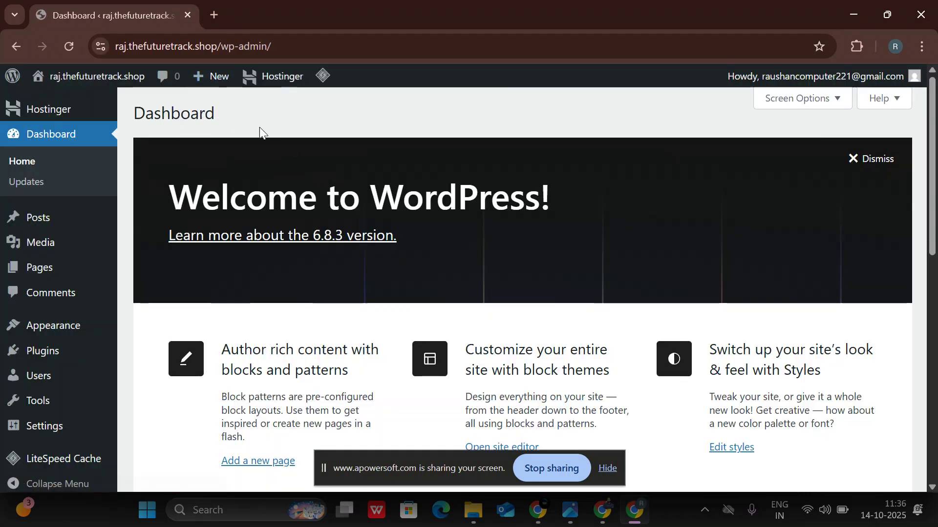
pyautogui.click(921, 15)
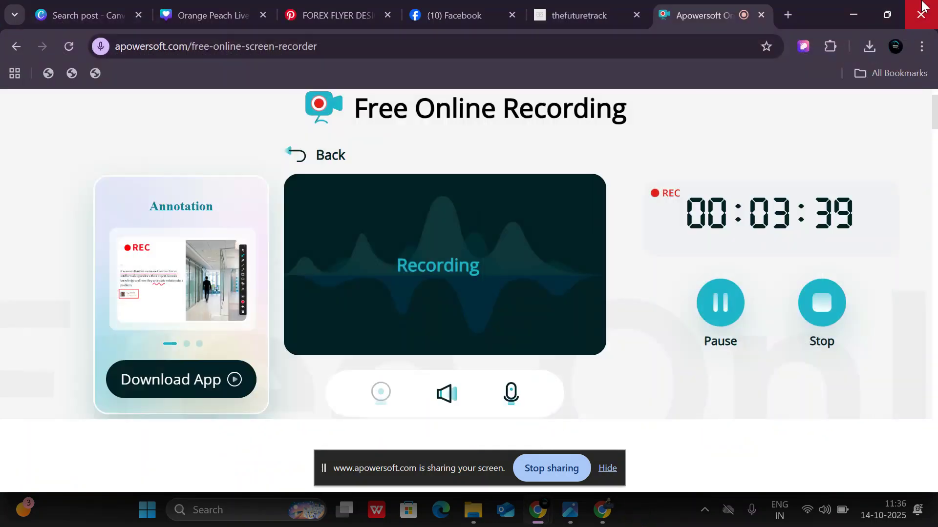
# Step: Load raj.thefuturetrack.shop/wp-admin, correcting the misspelled address, to reach the login page
pyautogui.click(788, 15)
pyautogui.write('raj')
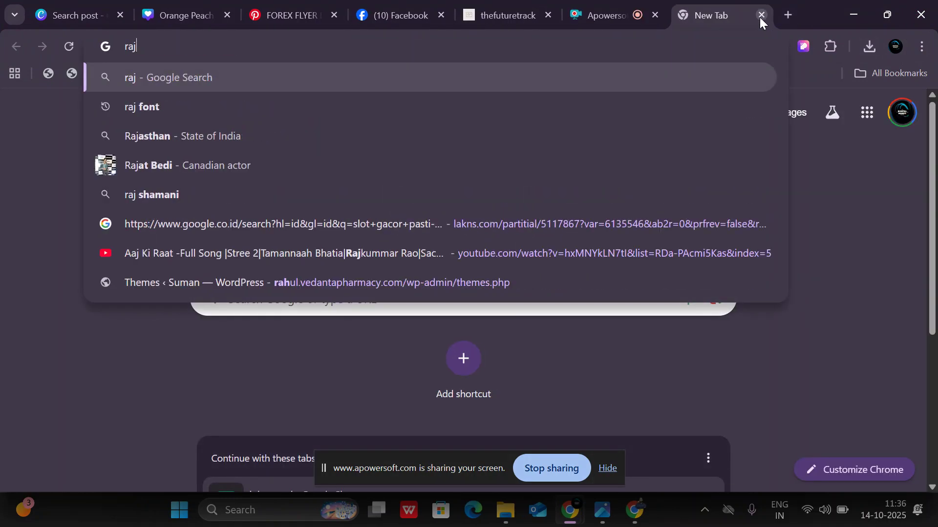
pyautogui.write('.thefutretr')
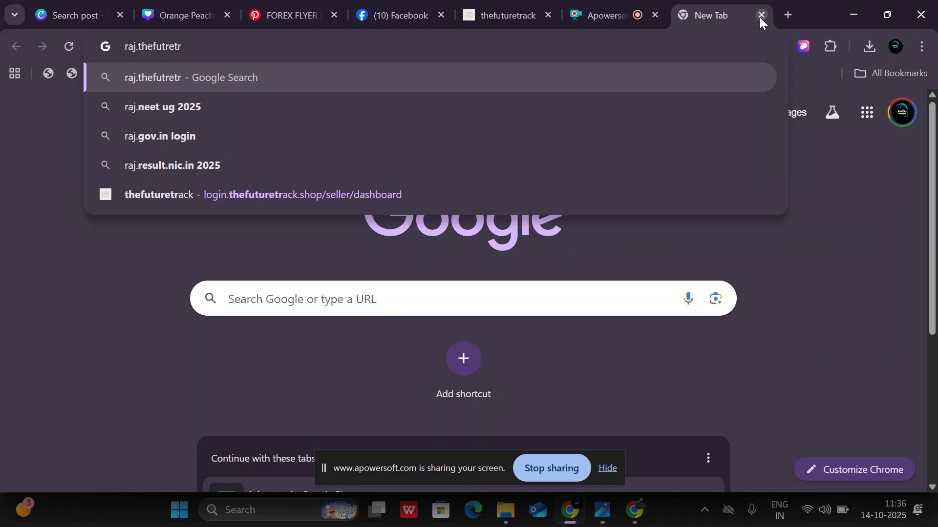
pyautogui.write('ack.sh')
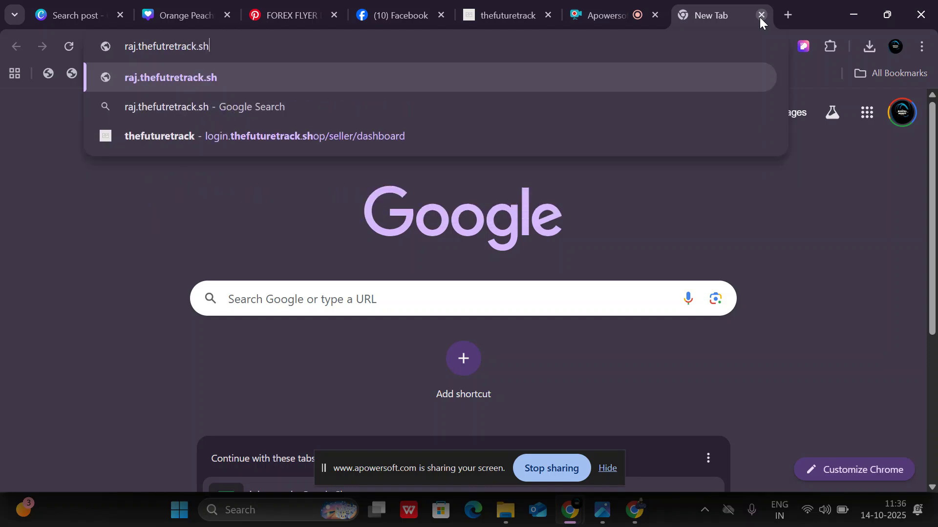
pyautogui.write('op/wp-admin')
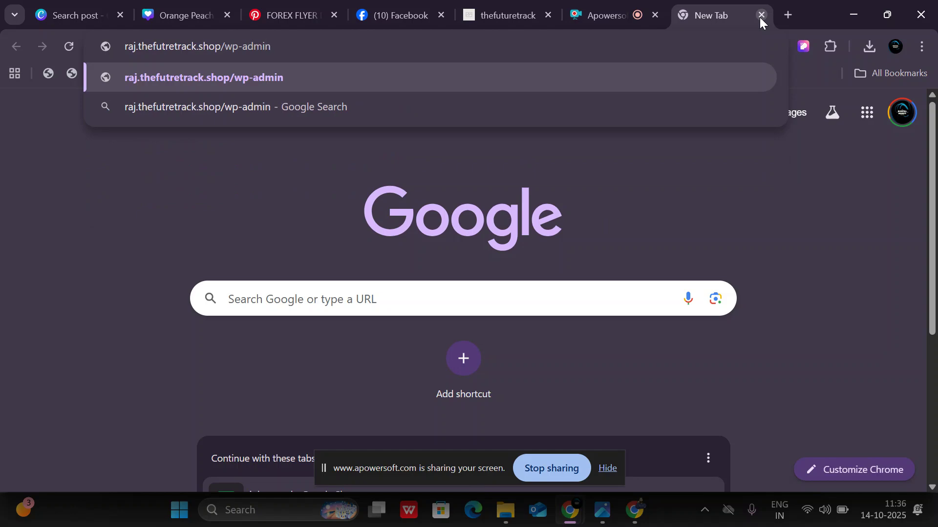
pyautogui.press('Return')
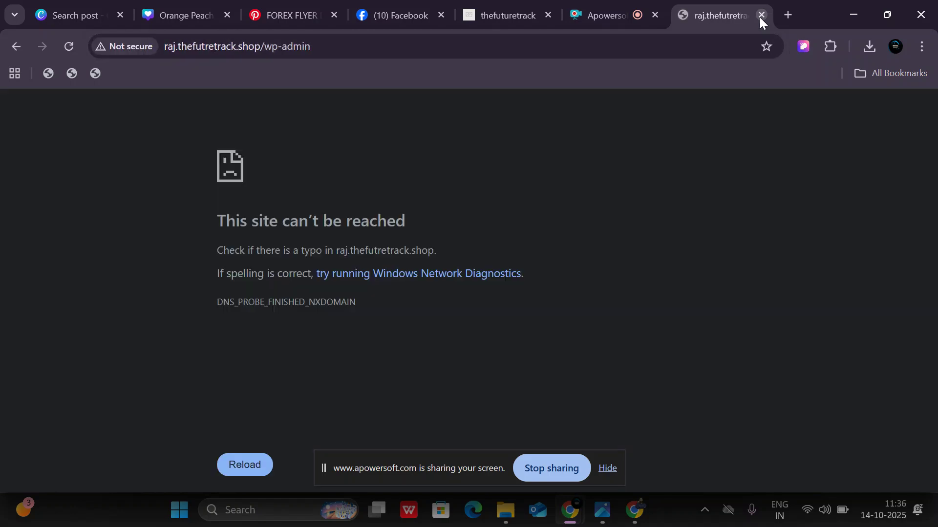
pyautogui.click(354, 52)
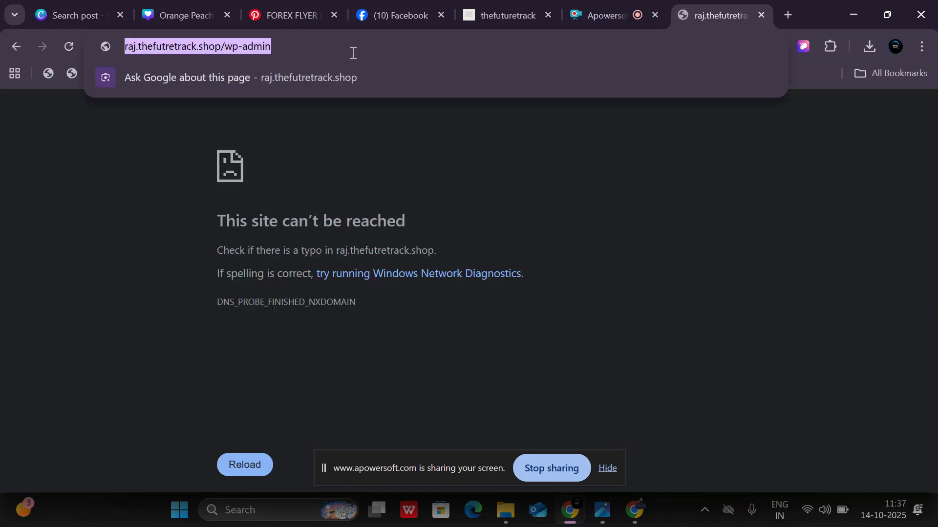
pyautogui.write('raj.the')
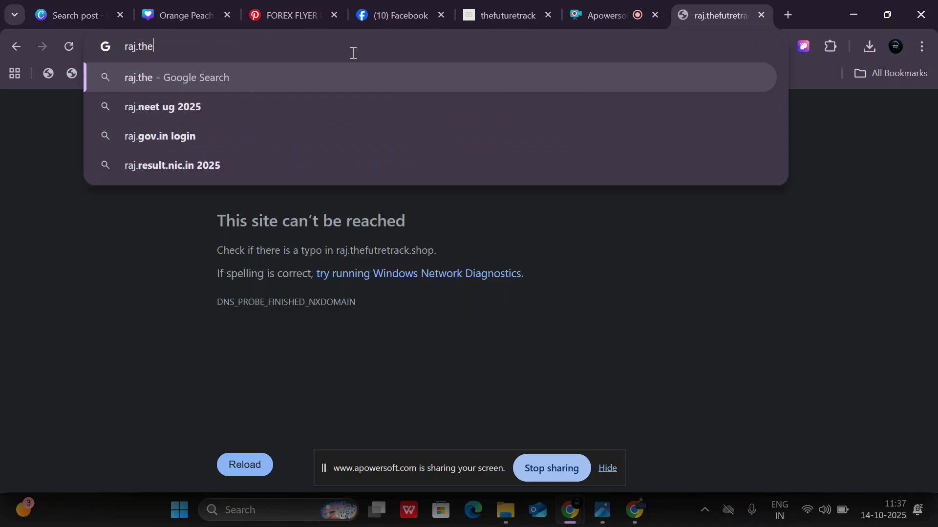
pyautogui.write('futuretr')
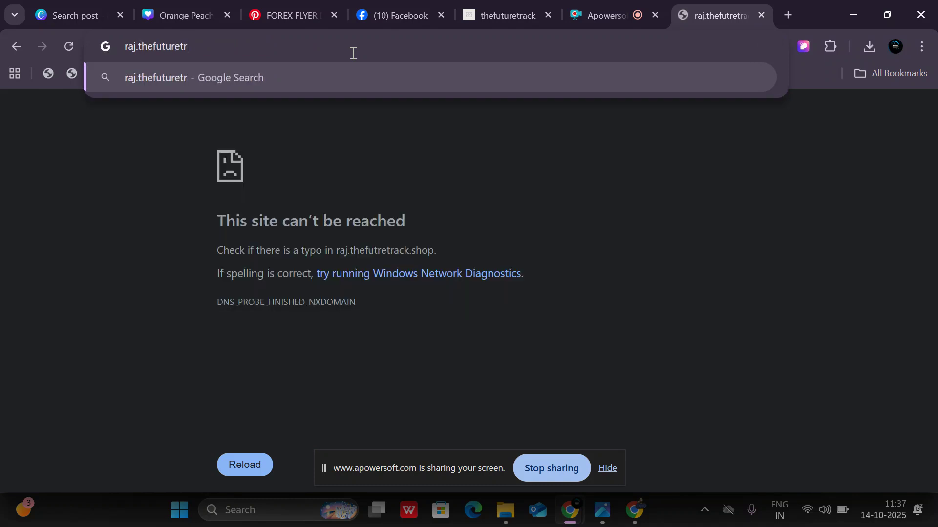
pyautogui.write('ack.sh')
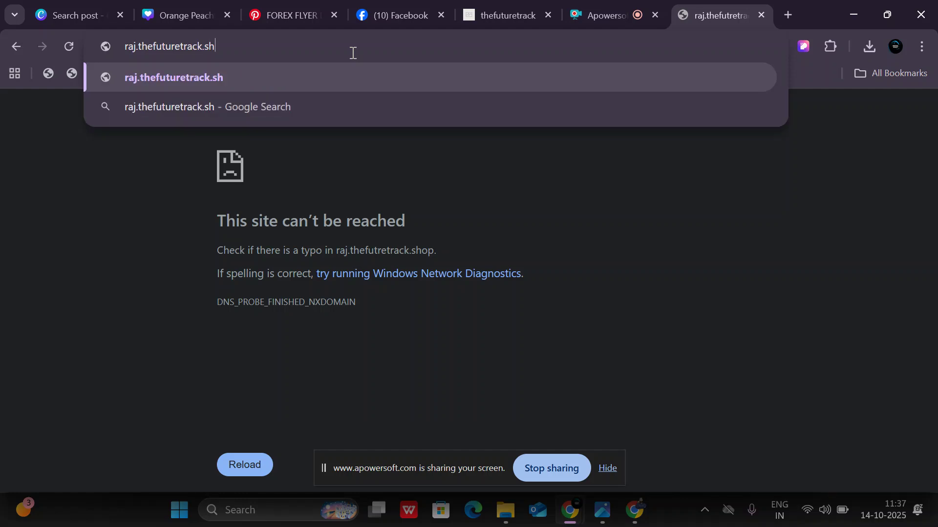
pyautogui.write('op/wp')
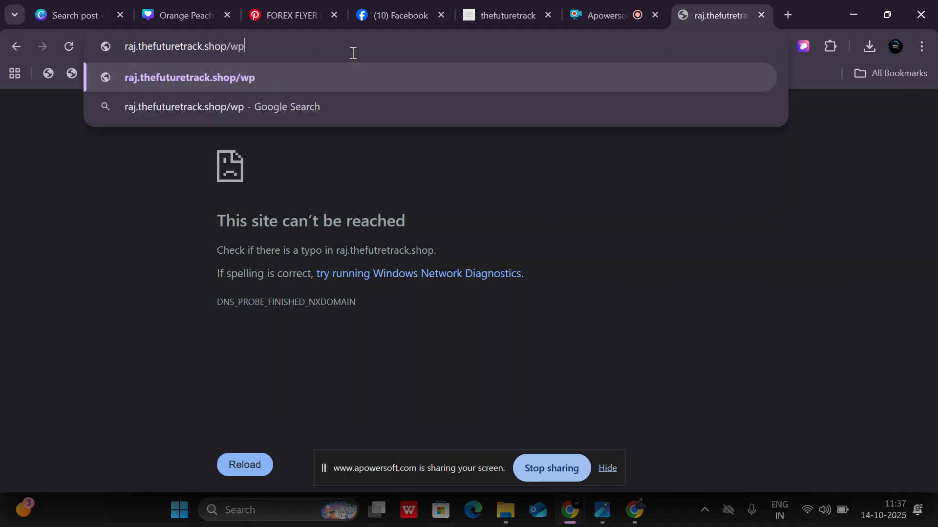
pyautogui.write('-admin\\')
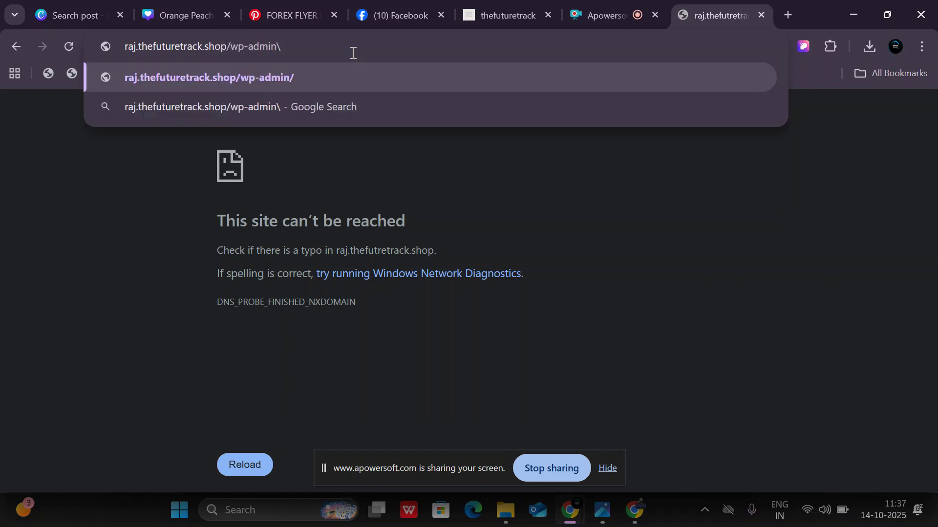
pyautogui.press('BackSpace')
pyautogui.press('Return')
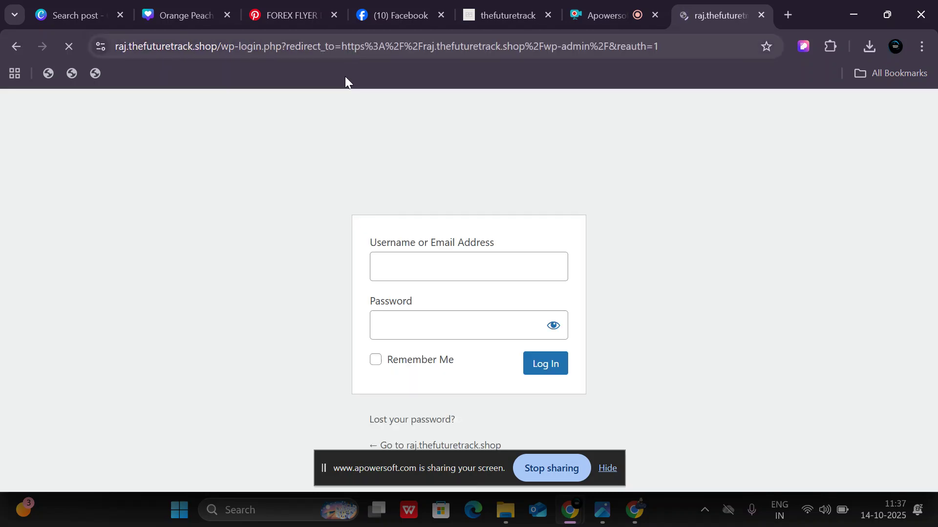
# Step: Open a window under another Chrome profile and show its Google account panel
pyautogui.click(400, 265)
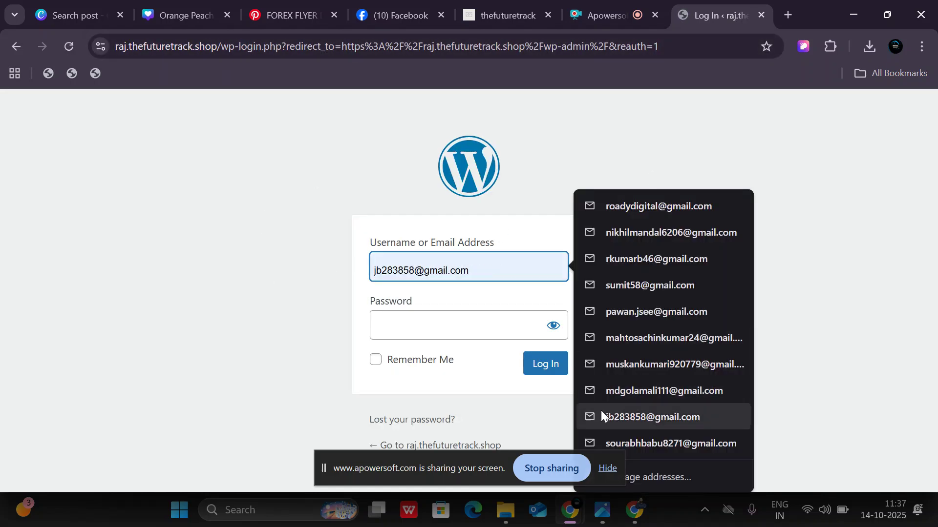
pyautogui.click(898, 38)
pyautogui.scroll(-3, 775, 381)
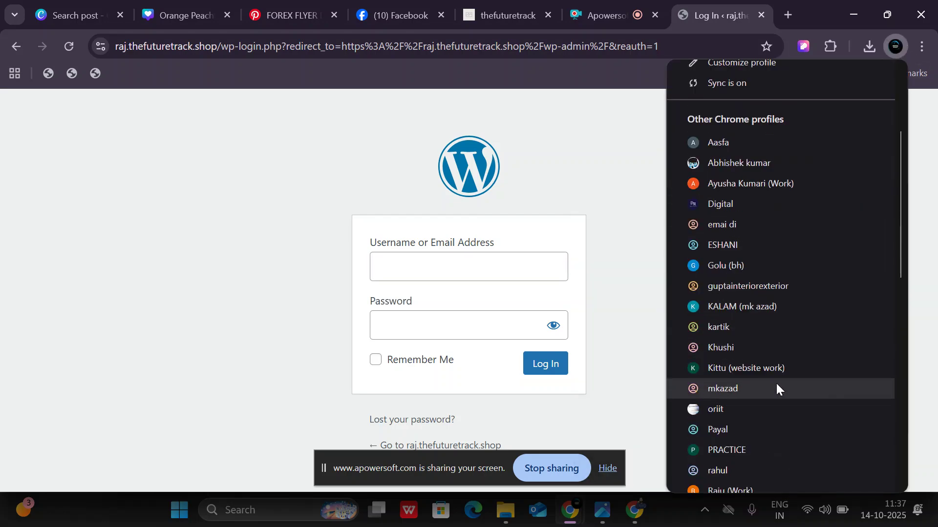
pyautogui.scroll(-3, 755, 397)
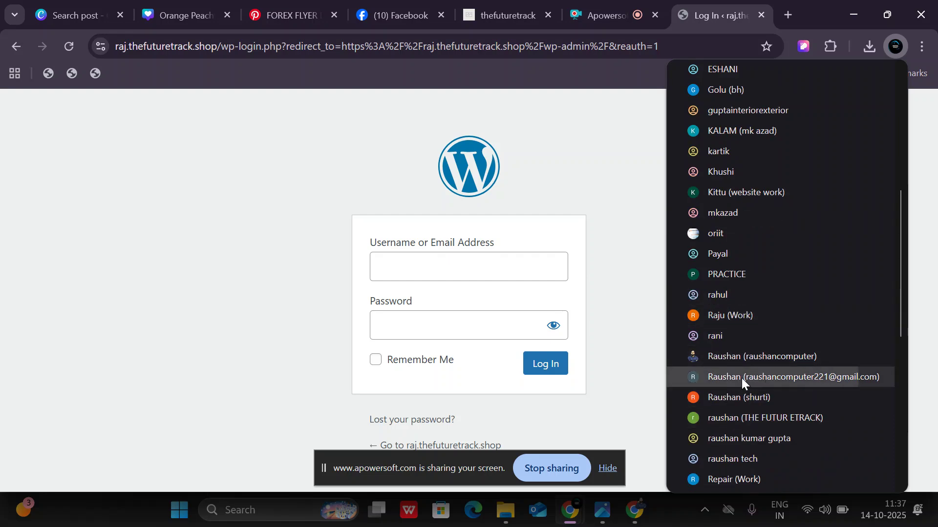
pyautogui.click(741, 378)
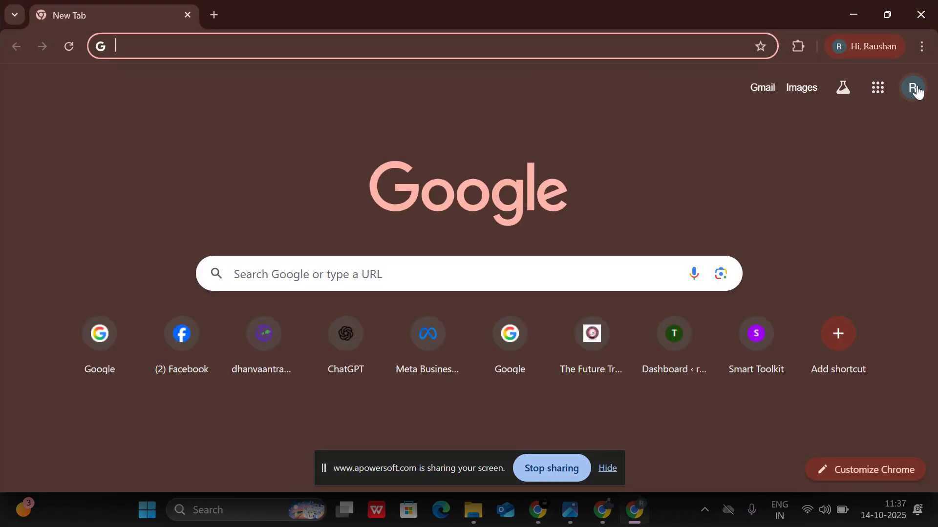
pyautogui.click(906, 101)
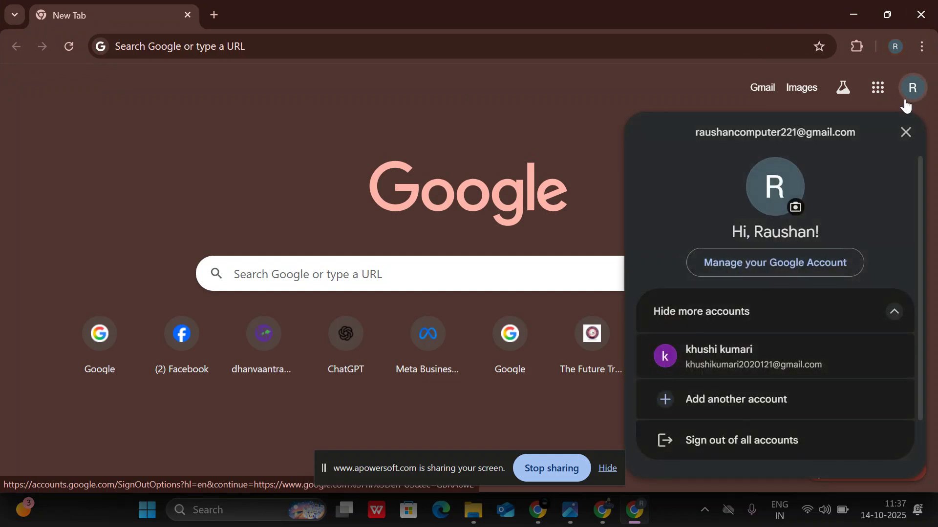
# Step: Log in with the admin e-mail and password, with Remember Me ticked
pyautogui.click(906, 103)
pyautogui.hotkey('alt', 'Tab')
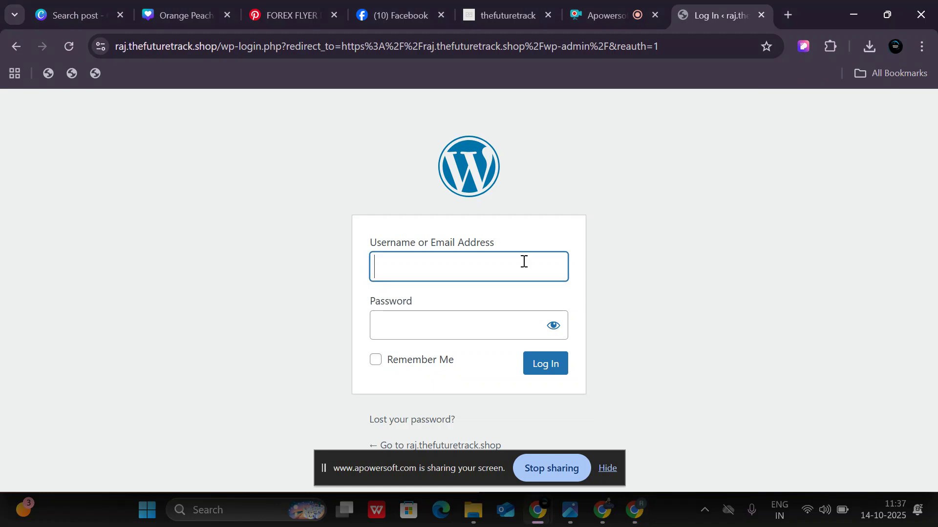
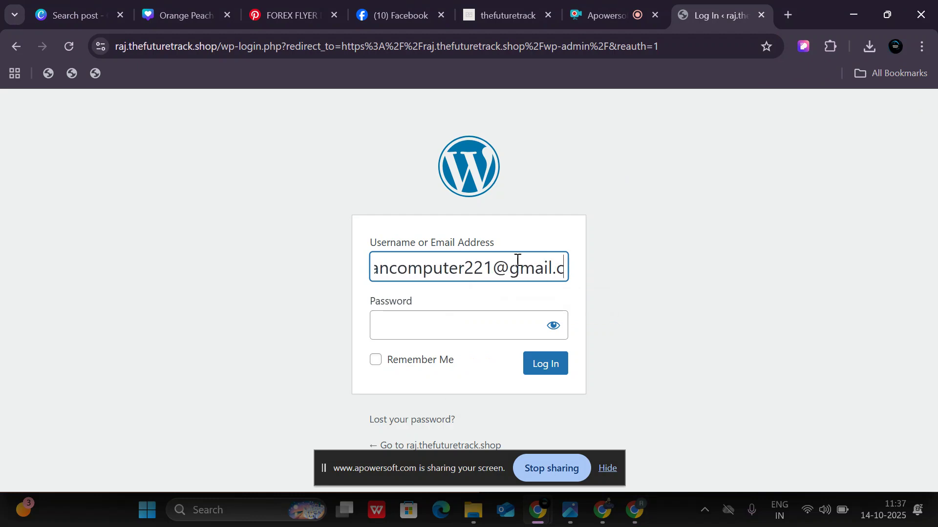
pyautogui.press('Tab')
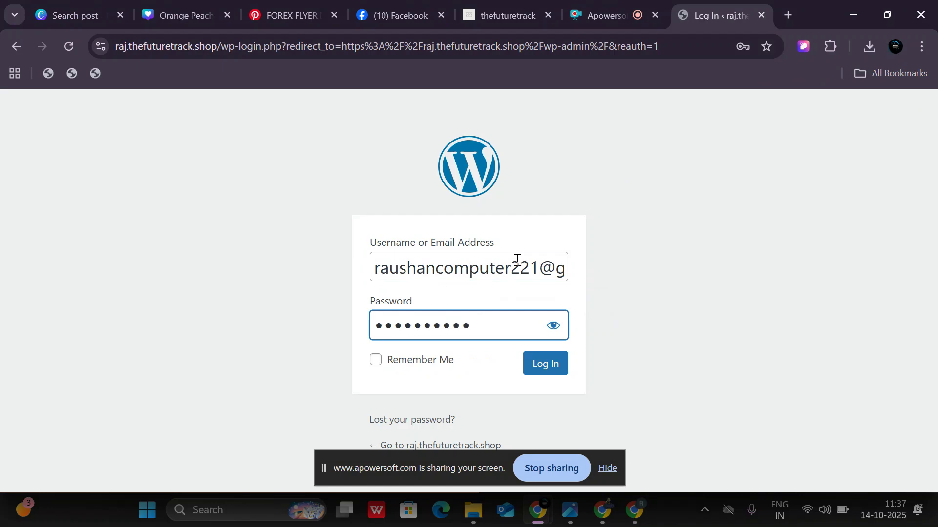
pyautogui.click(553, 325)
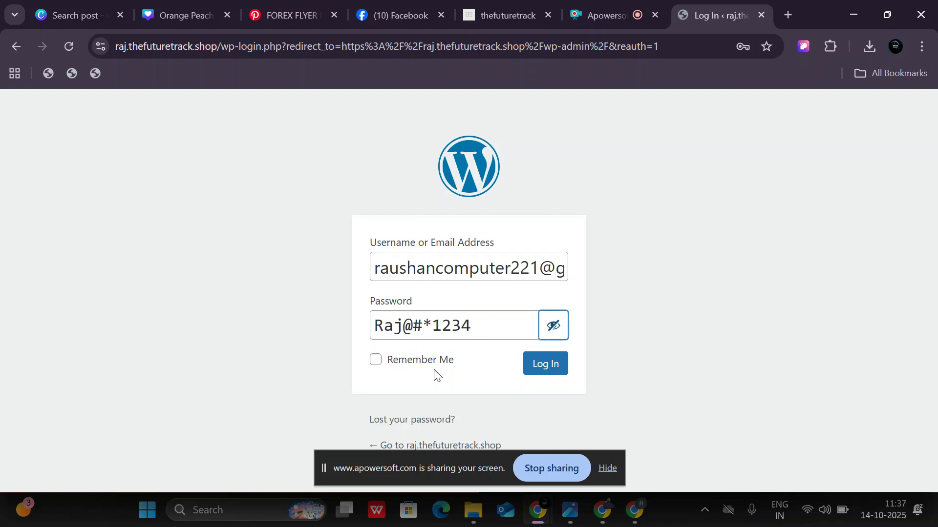
pyautogui.click(395, 360)
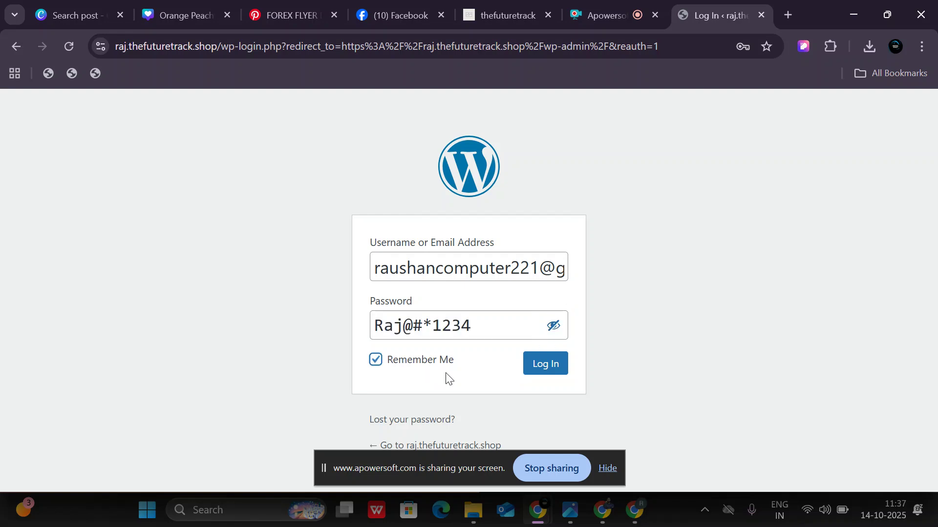
pyautogui.click(533, 370)
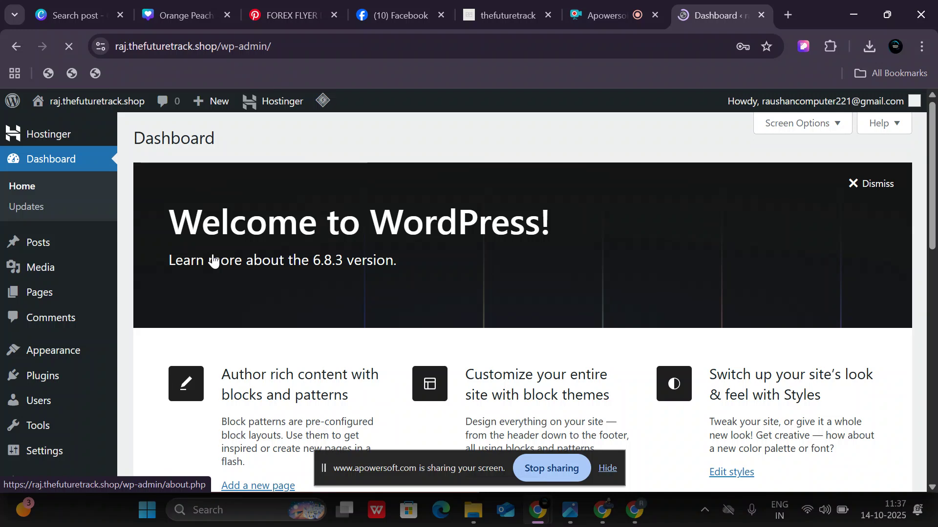
# Step: Decline saving the password in Chrome and scroll through the new Dashboard
pyautogui.click(608, 467)
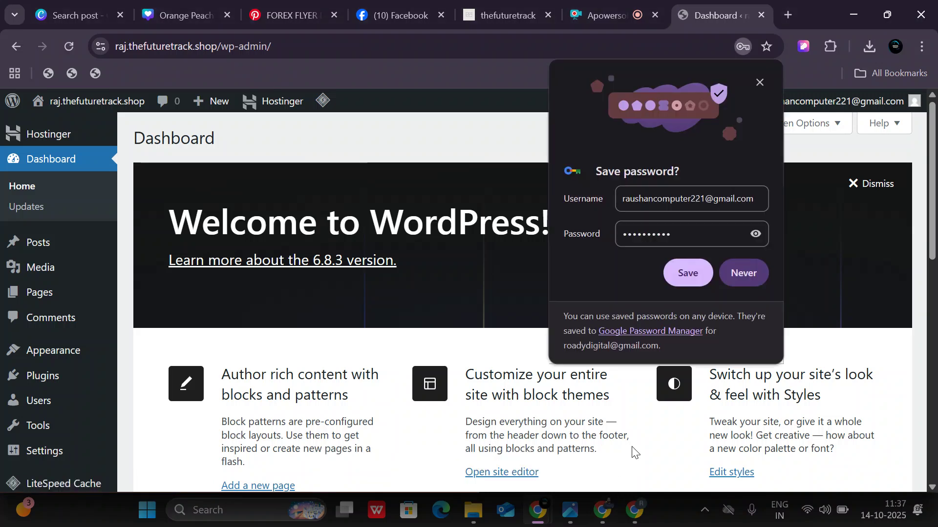
pyautogui.click(742, 274)
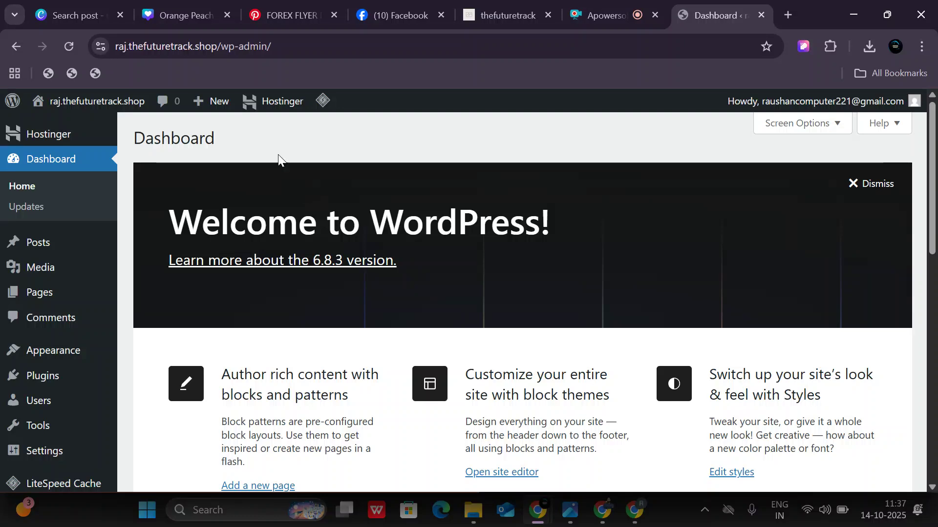
pyautogui.scroll(-4, 352, 268)
pyautogui.scroll(2, 352, 268)
pyautogui.scroll(3, 419, 343)
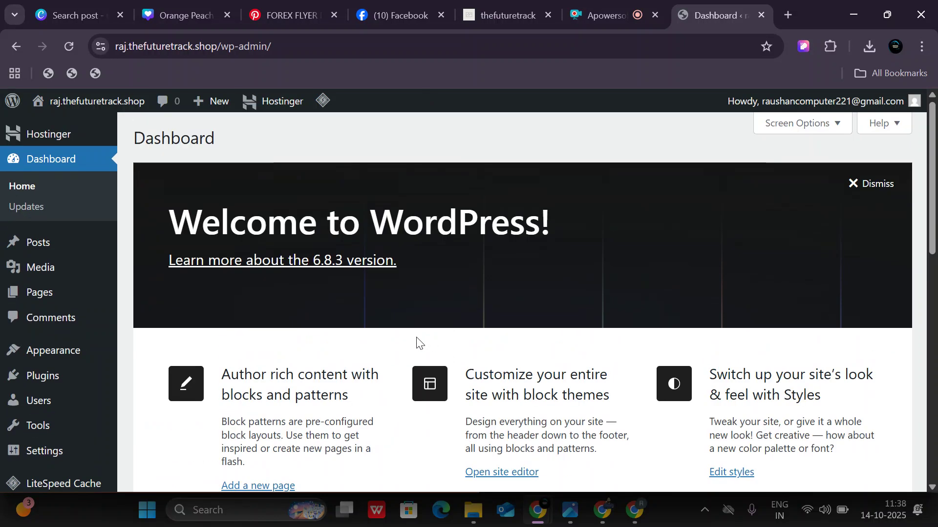
pyautogui.scroll(-6, 423, 336)
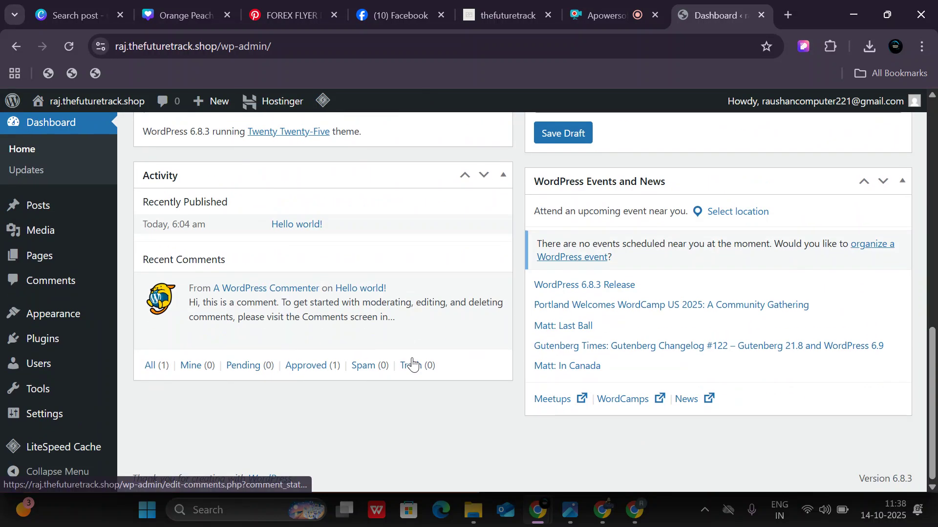
pyautogui.scroll(5, 412, 358)
pyautogui.scroll(1, 411, 358)
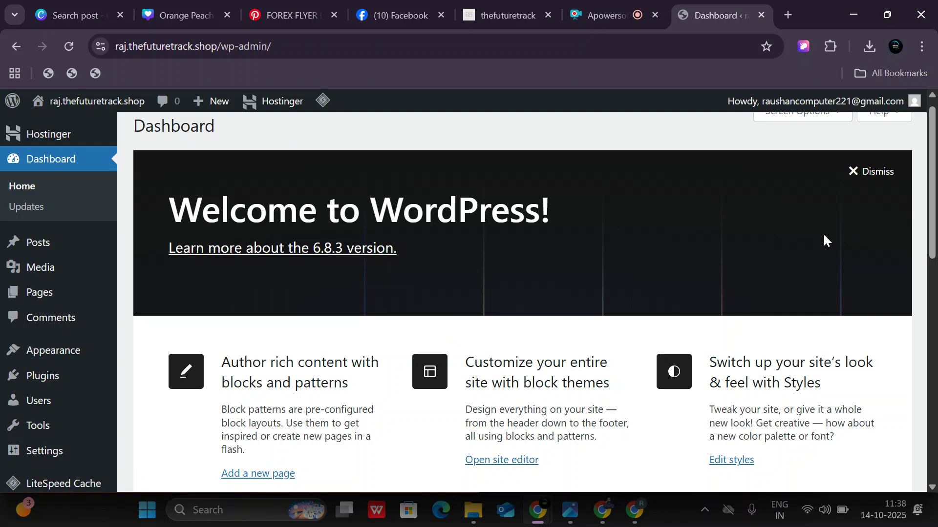
# Step: Dismiss the Welcome panel and hide all Dashboard widgets through Screen Options
pyautogui.click(863, 173)
pyautogui.scroll(1, 812, 144)
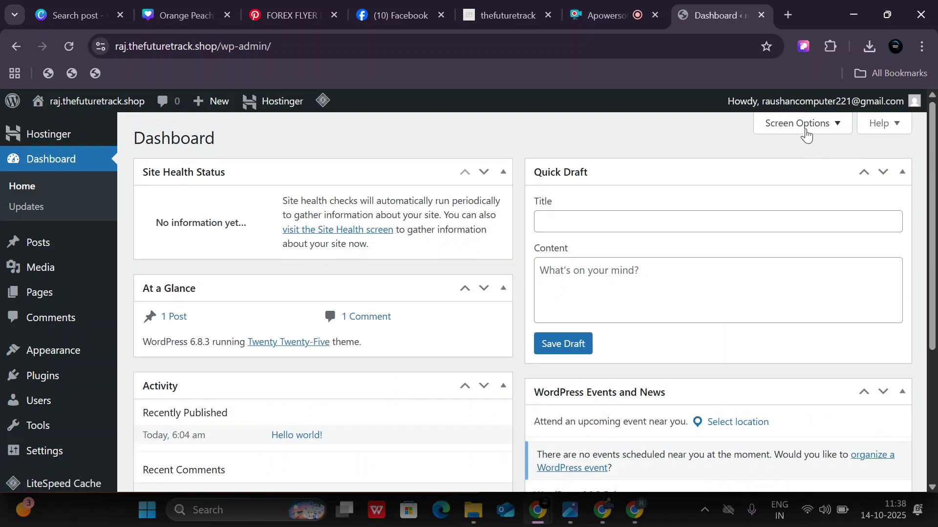
pyautogui.click(803, 126)
pyautogui.click(163, 202)
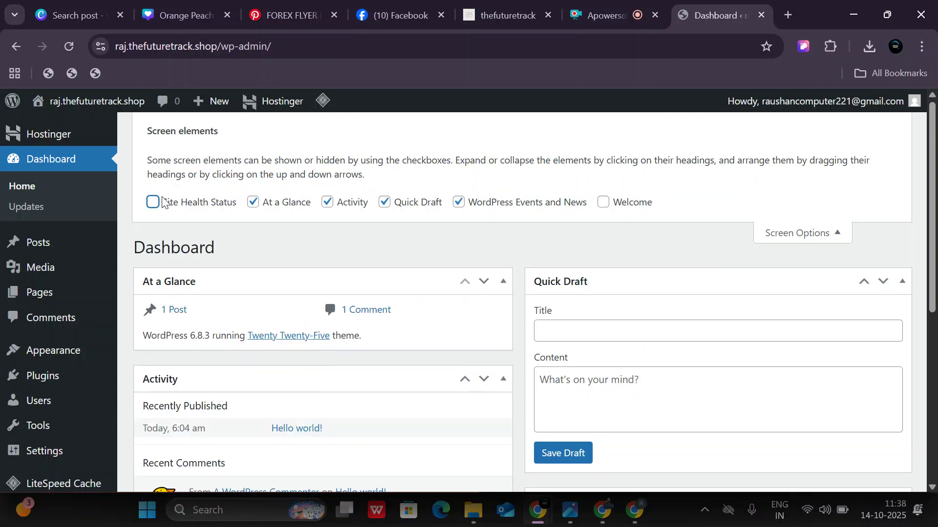
pyautogui.click(253, 205)
pyautogui.click(329, 205)
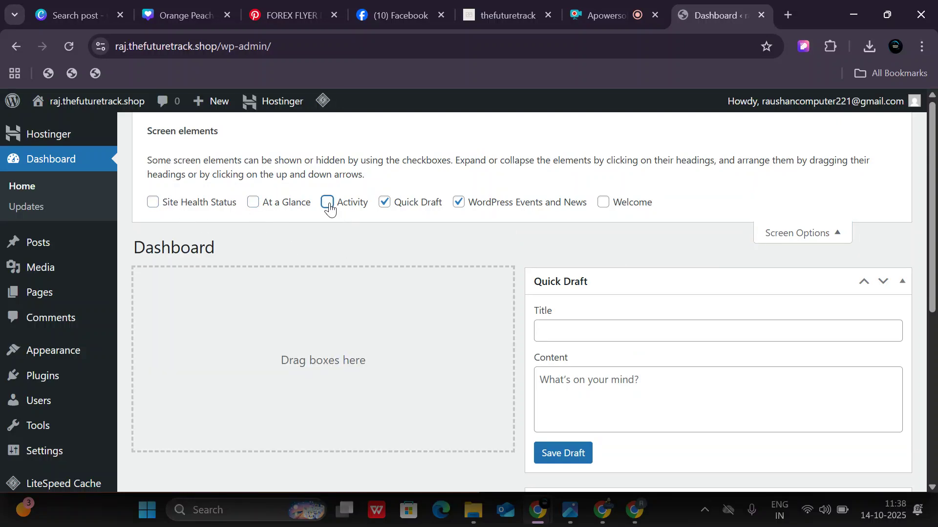
pyautogui.click(385, 204)
pyautogui.click(458, 203)
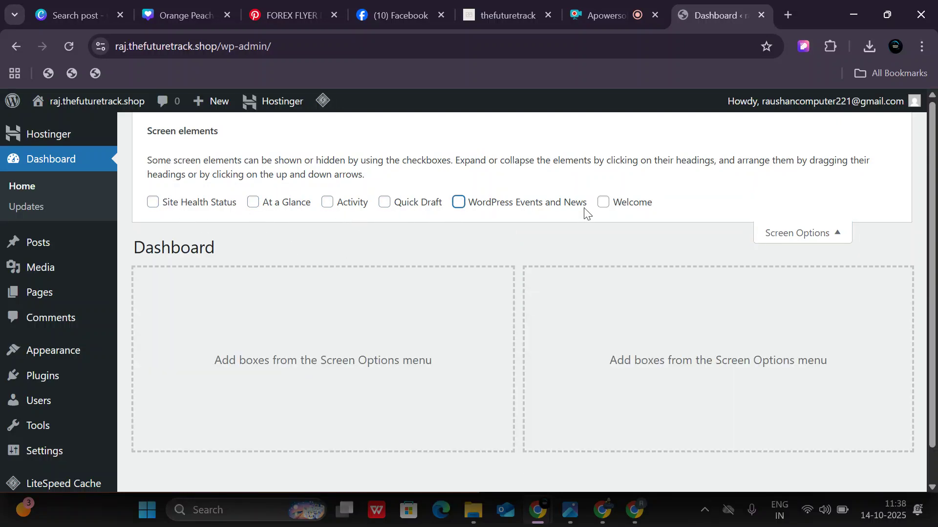
pyautogui.click(829, 235)
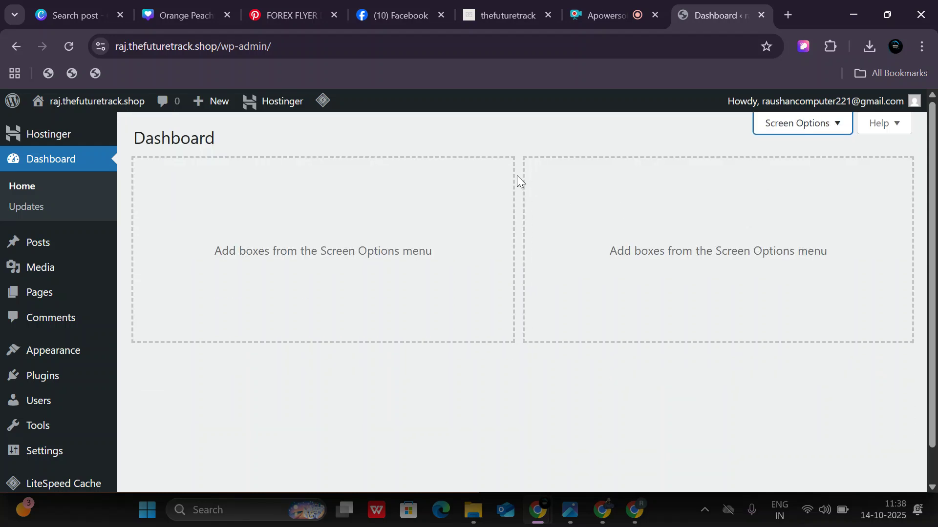
pyautogui.press('super+r')
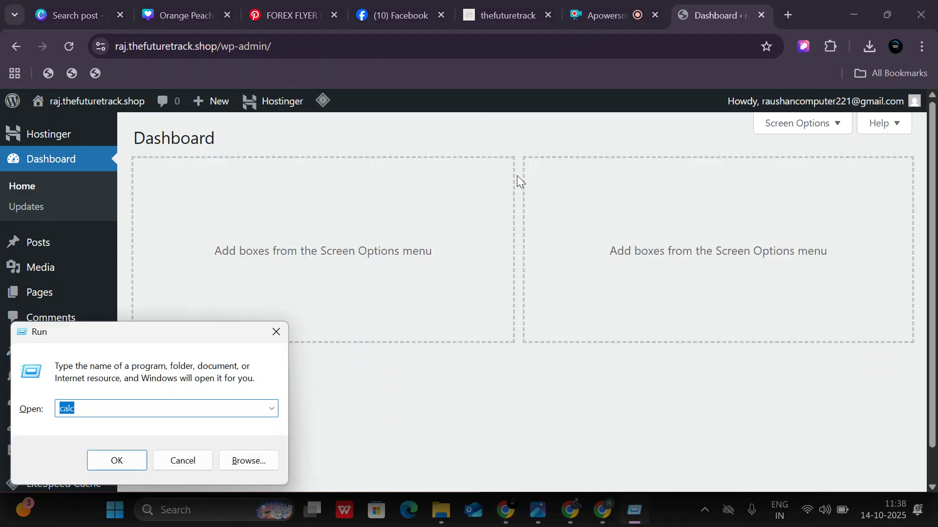
pyautogui.write('notepad')
pyautogui.press('Return')
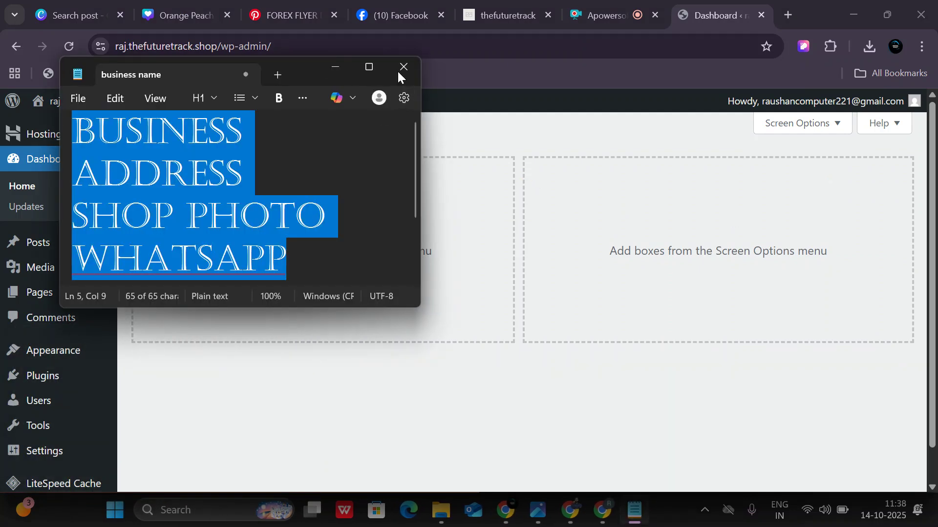
pyautogui.click(398, 67)
pyautogui.press('super+r')
pyautogui.write('win')
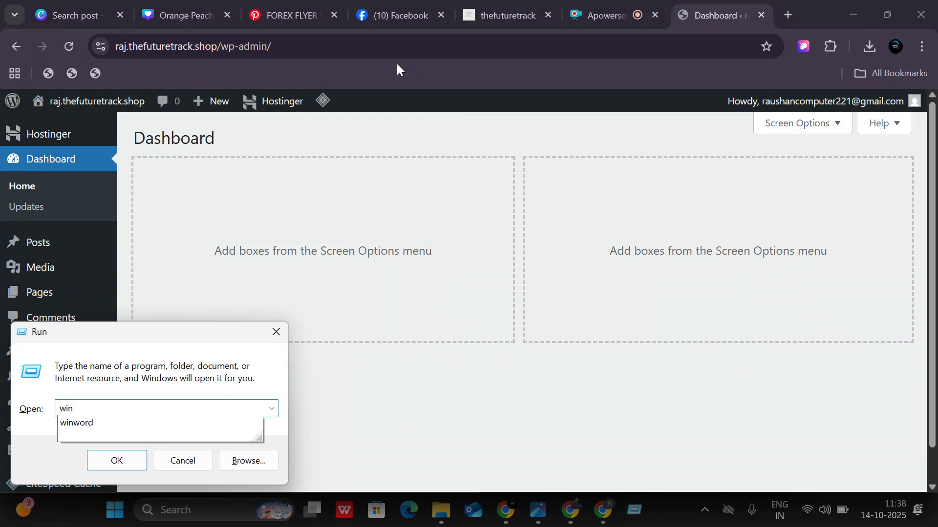
pyautogui.write('word')
pyautogui.press('Return')
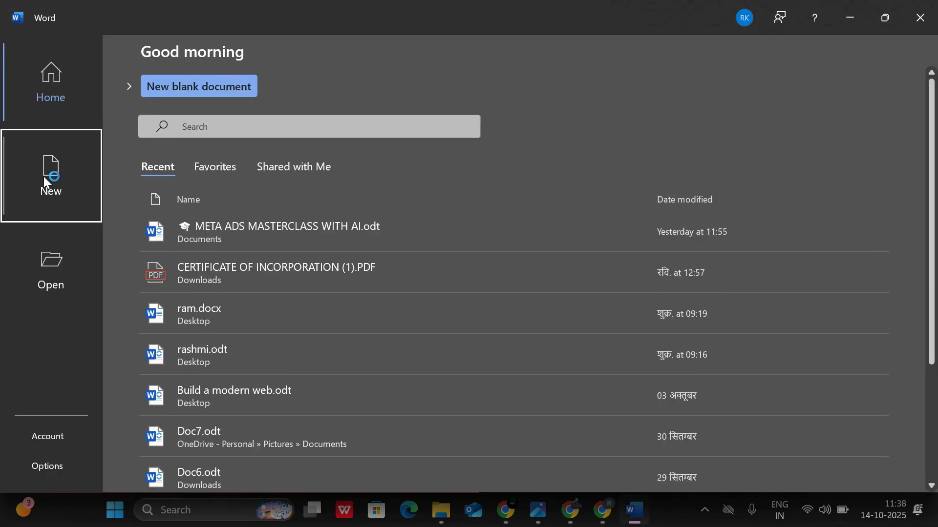
pyautogui.click(43, 177)
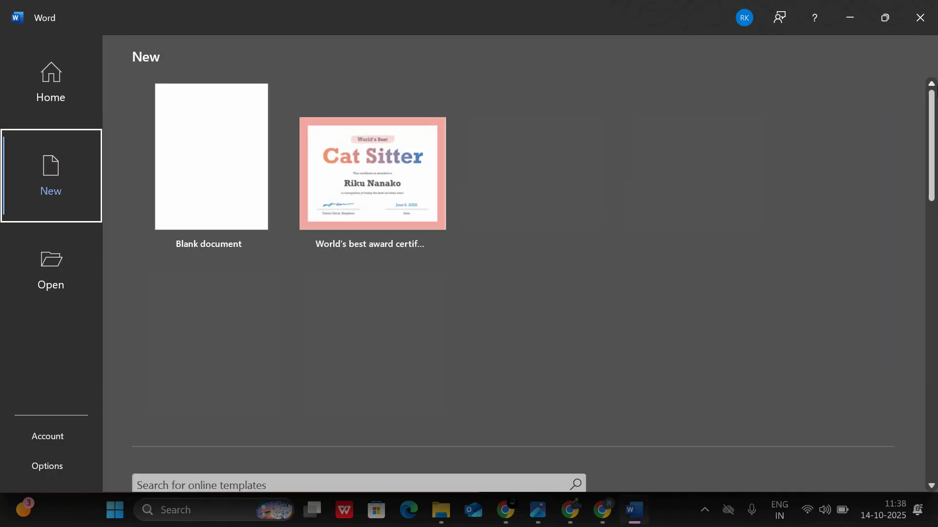
pyautogui.click(920, 22)
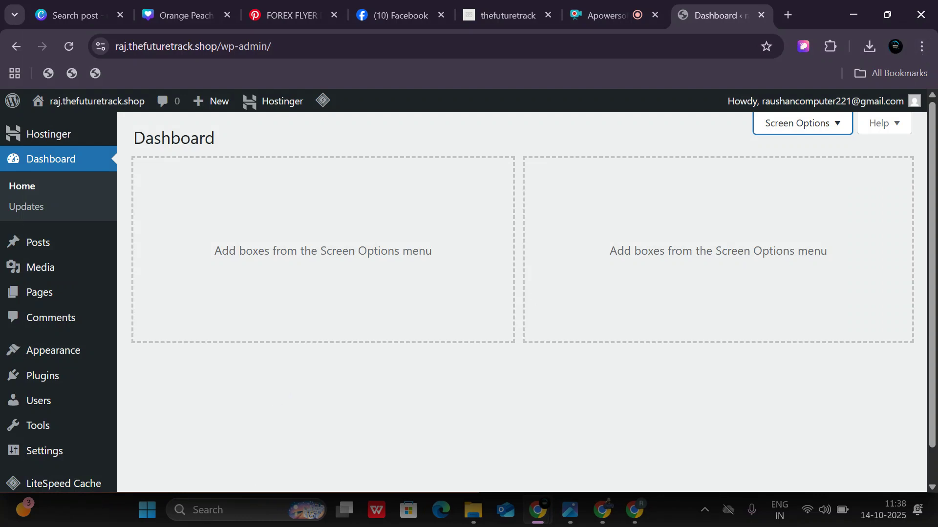
pyautogui.click(205, 510)
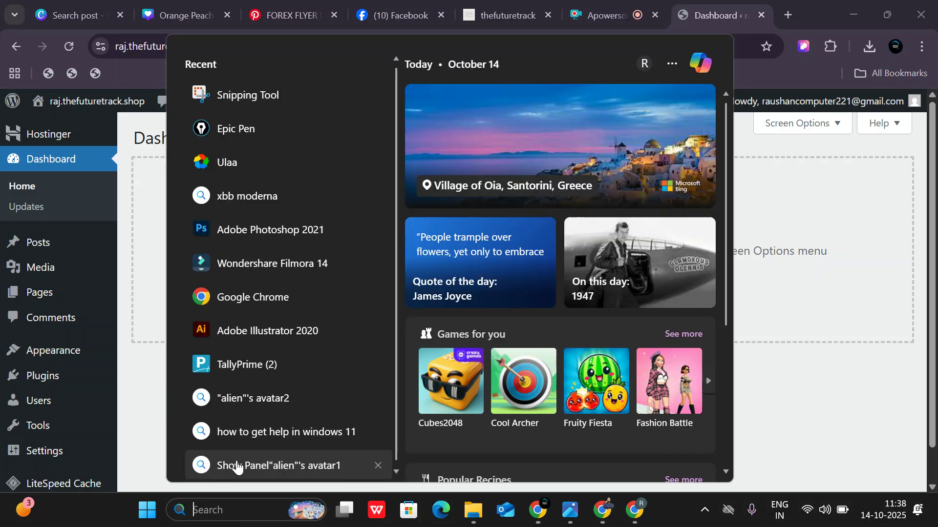
# Step: Launch Epic Pen, then detach the thefuturetrack CRM tab into its own window and minimize it
pyautogui.click(233, 135)
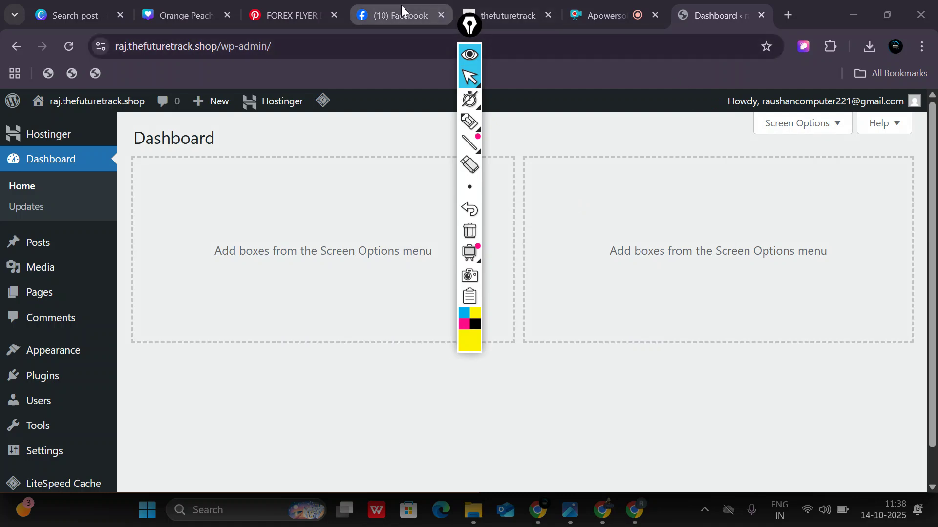
pyautogui.click(473, 6)
pyautogui.moveTo(744, 97); pyautogui.dragTo(581, 97)
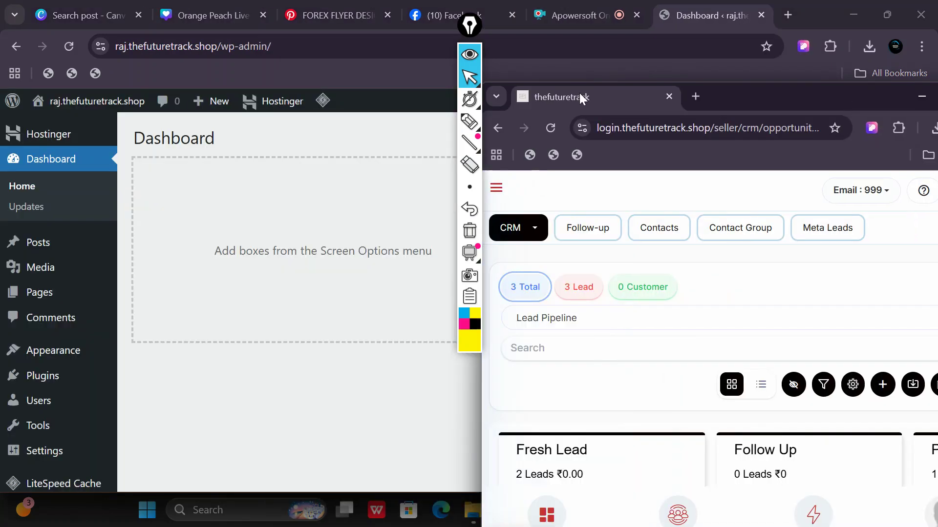
pyautogui.moveTo(784, 97); pyautogui.dragTo(576, 74)
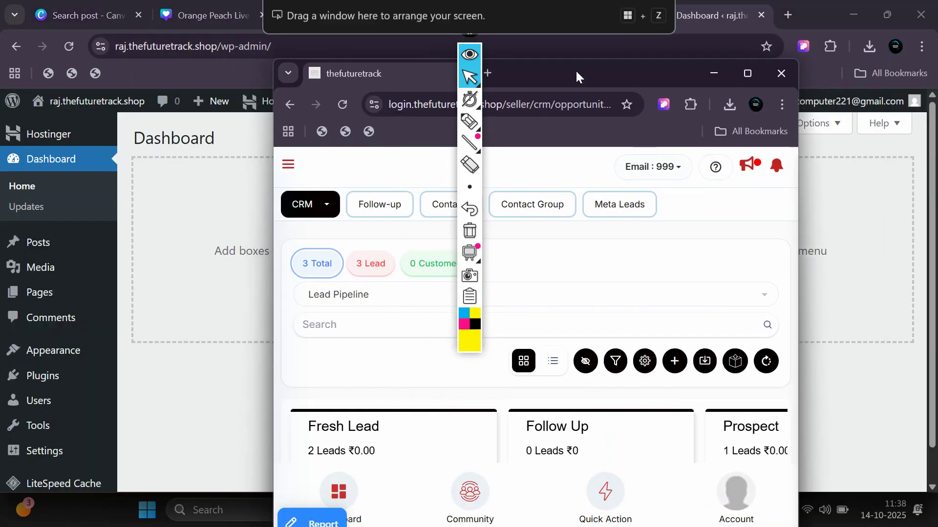
pyautogui.click(716, 78)
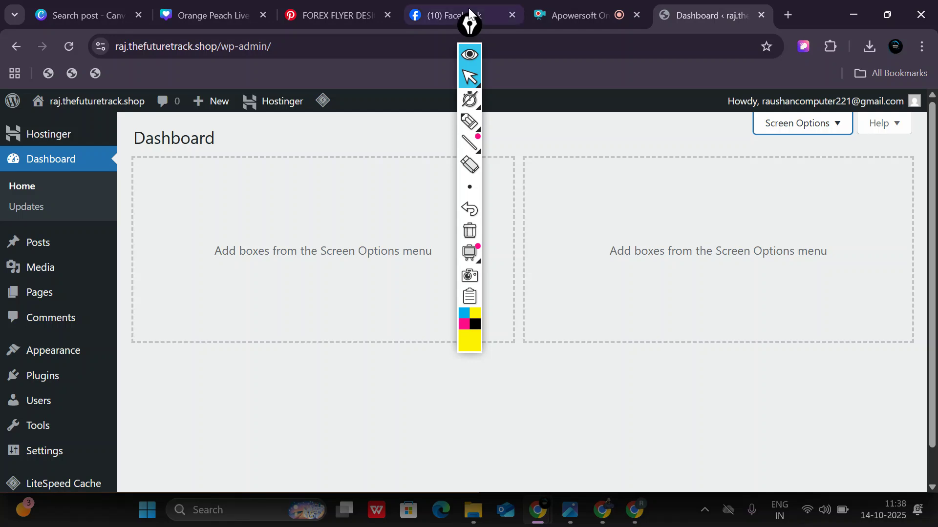
# Step: Dock the Epic Pen toolbar at the right edge, circle Settings in yellow ink, then hide the ink
pyautogui.moveTo(469, 37)
pyautogui.mouseDown()
pyautogui.moveTo(486, 54)
pyautogui.moveTo(802, 137)
pyautogui.moveTo(872, 112)
pyautogui.mouseUp()
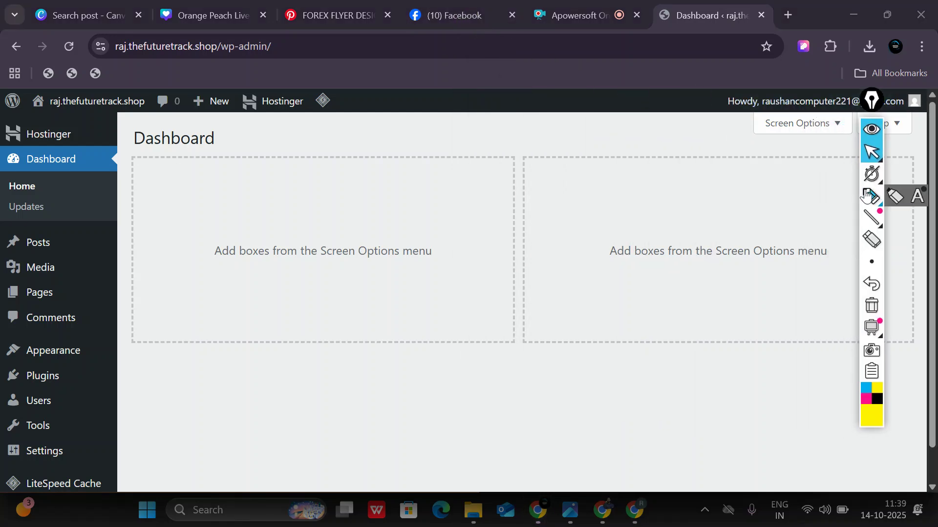
pyautogui.click(871, 195)
pyautogui.moveTo(507, 222); pyautogui.dragTo(506, 254)
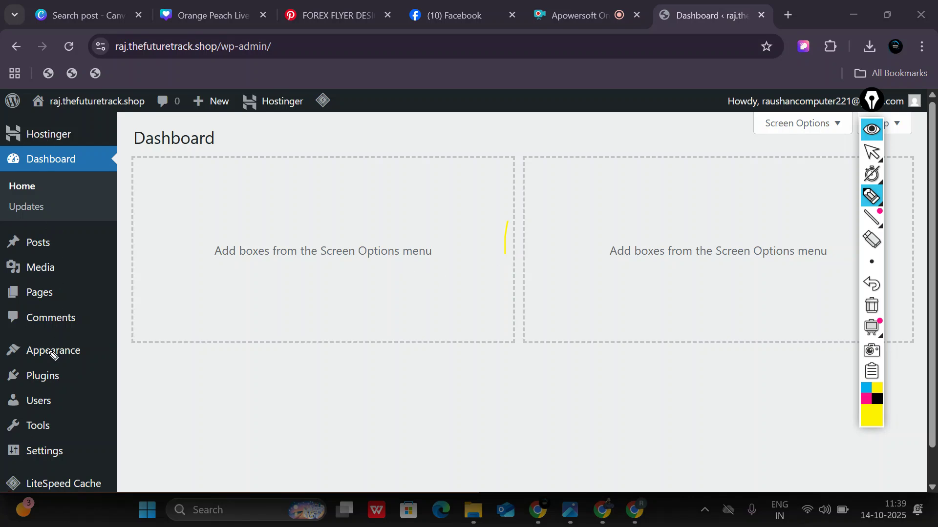
pyautogui.moveTo(63, 442)
pyautogui.mouseDown()
pyautogui.moveTo(7, 456)
pyautogui.moveTo(80, 476)
pyautogui.moveTo(62, 441)
pyautogui.mouseUp()
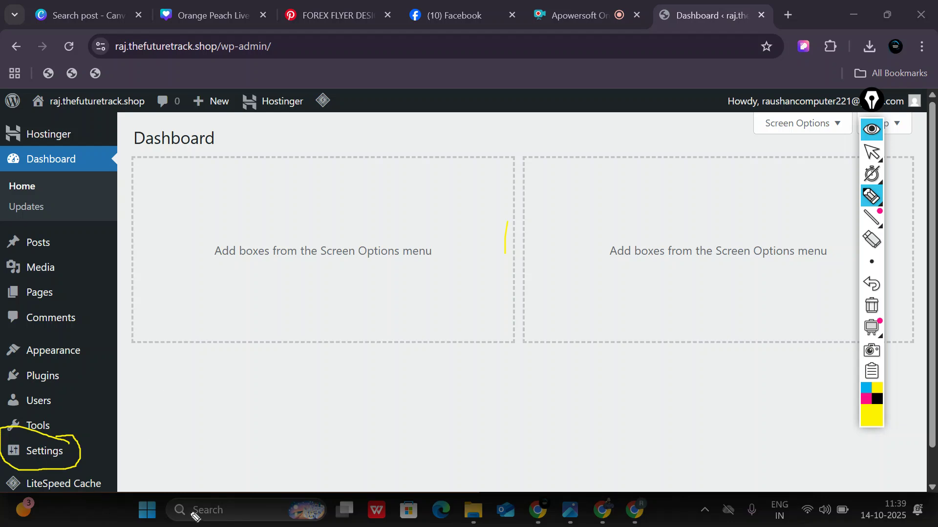
pyautogui.click(872, 130)
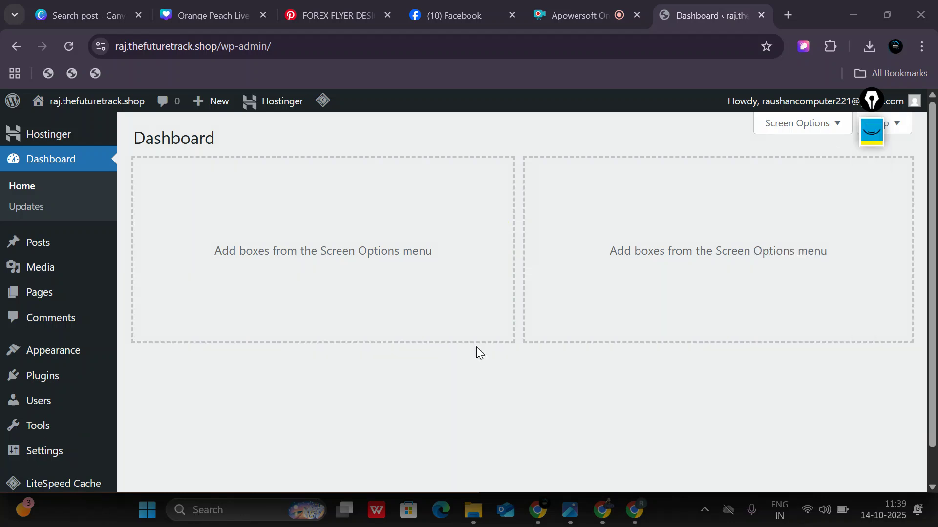
# Step: Start a Steps Recorder recording from the 'steps' search, minimize it, and restore Epic Pen's ink
pyautogui.click(239, 511)
pyautogui.write('sc')
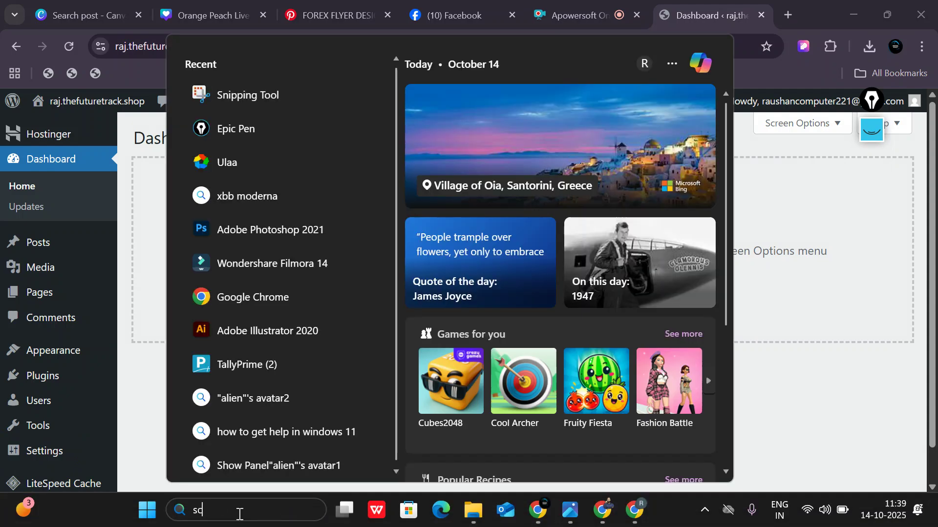
pyautogui.press('BackSpace')
pyautogui.write('teps Recorder')
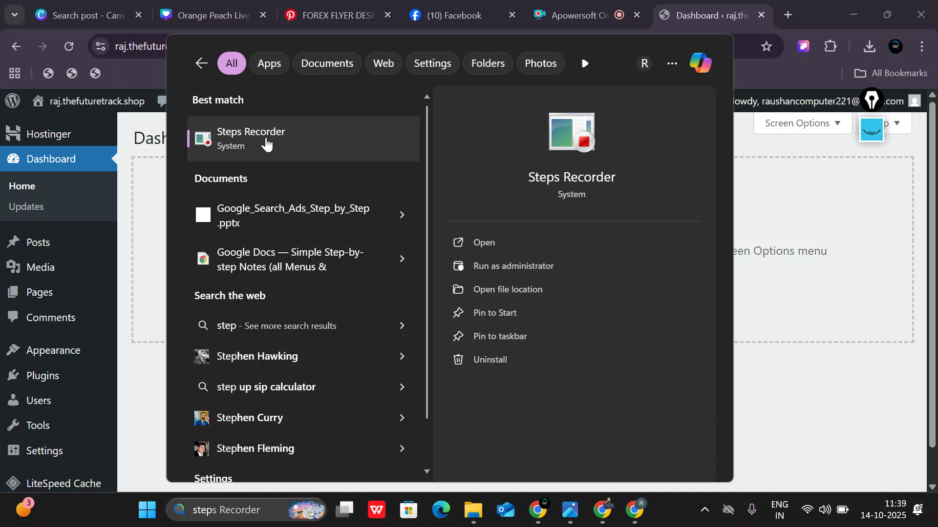
pyautogui.click(266, 142)
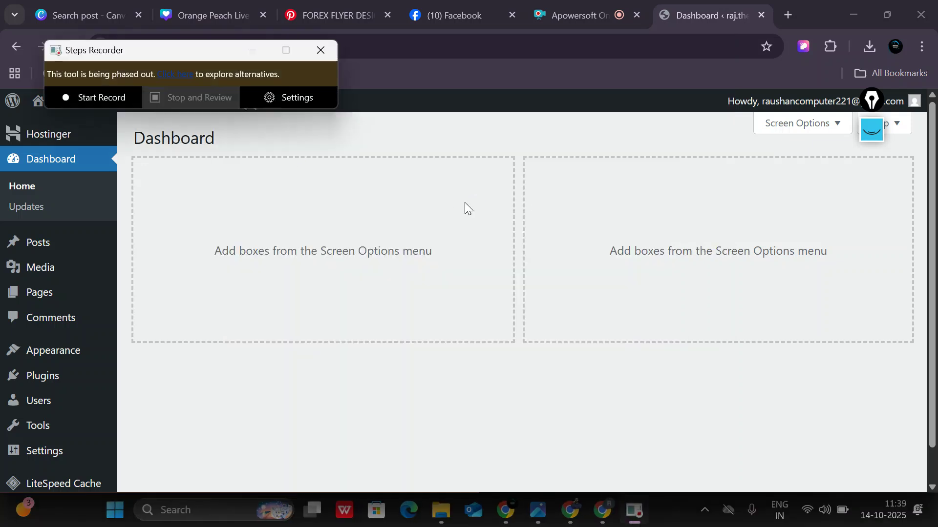
pyautogui.click(93, 99)
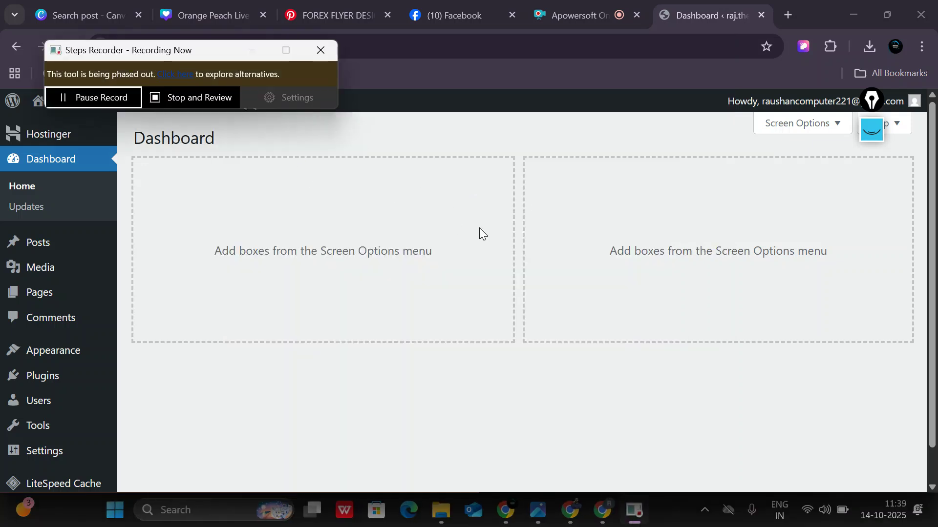
pyautogui.click(252, 49)
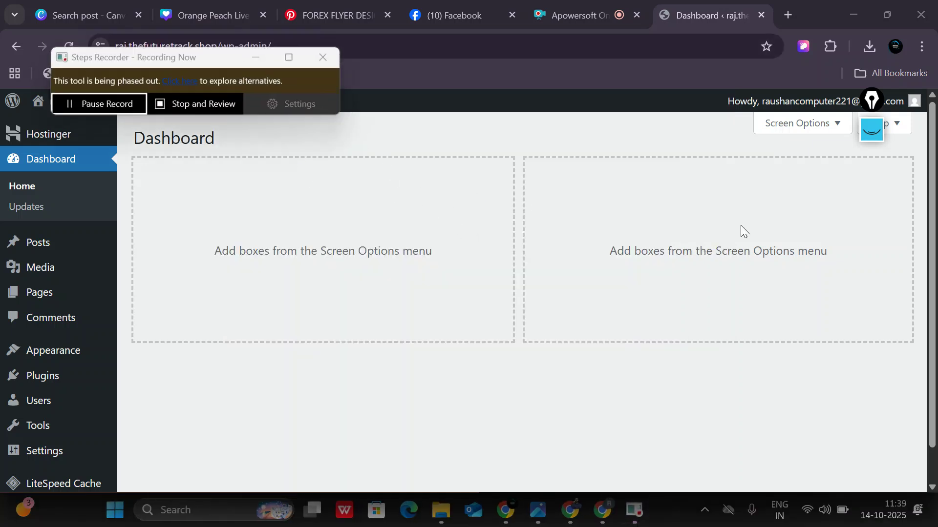
pyautogui.click(870, 130)
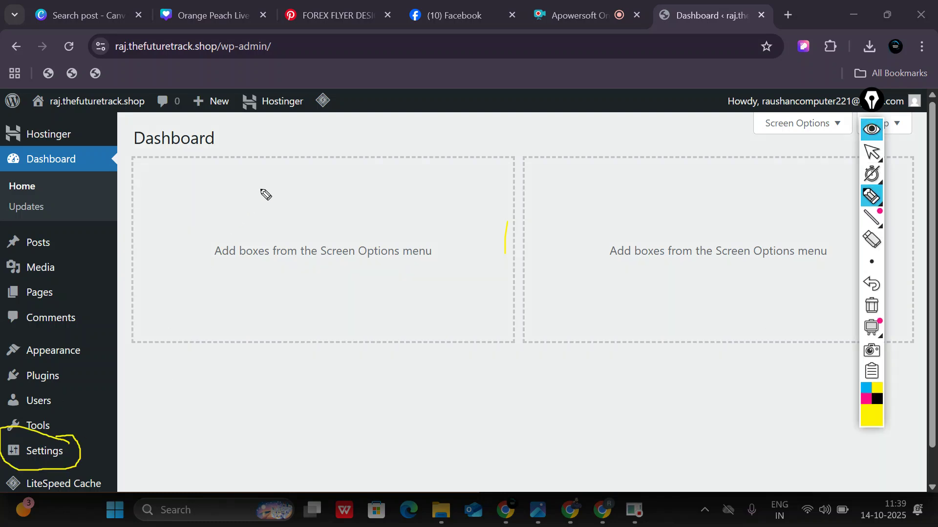
# Step: Draw a yellow S and slash over the left Dashboard box
pyautogui.moveTo(268, 173)
pyautogui.mouseDown()
pyautogui.moveTo(258, 182)
pyautogui.moveTo(269, 196)
pyautogui.moveTo(250, 205)
pyautogui.mouseUp()
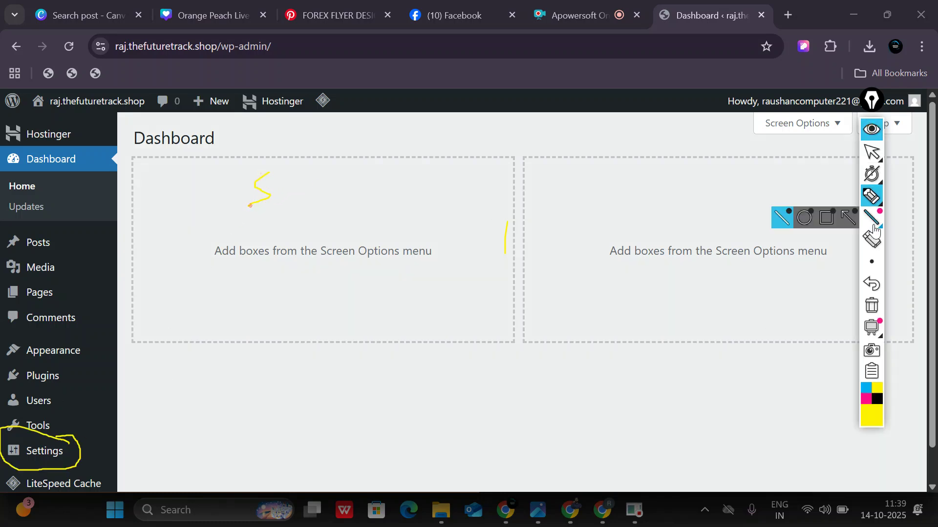
pyautogui.click(873, 418)
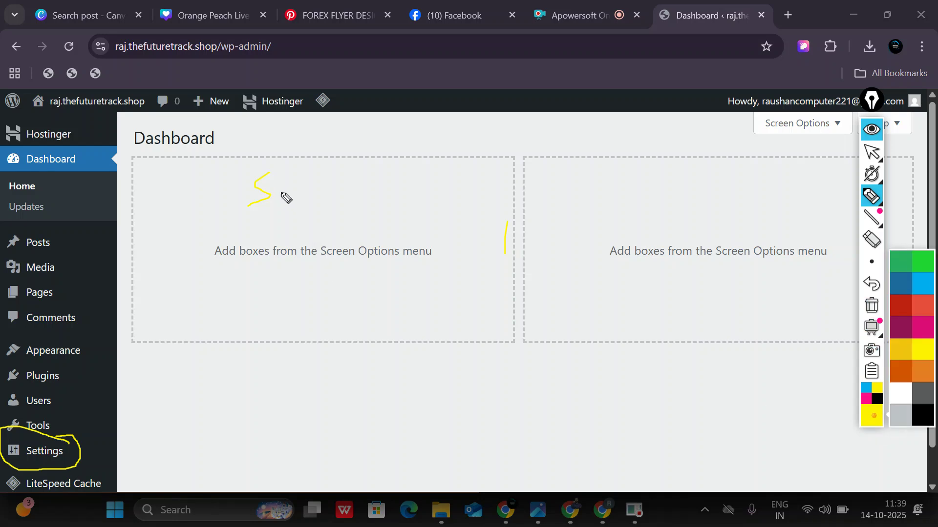
pyautogui.moveTo(283, 161); pyautogui.dragTo(267, 238)
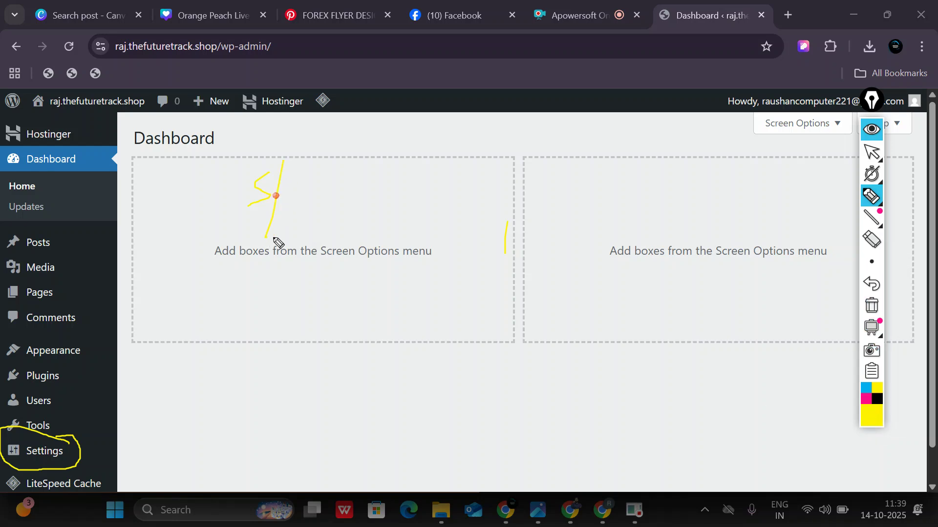
# Step: Handwrite black letters including a B and T, hide all ink, and open Settings
pyautogui.click(876, 399)
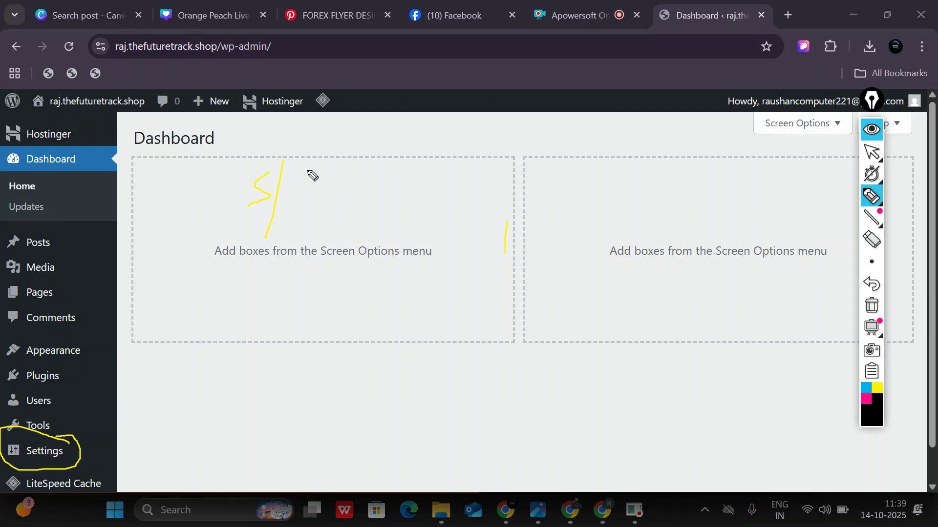
pyautogui.moveTo(308, 171)
pyautogui.mouseDown()
pyautogui.moveTo(324, 195)
pyautogui.moveTo(344, 193)
pyautogui.moveTo(338, 200)
pyautogui.mouseUp()
pyautogui.moveTo(377, 176); pyautogui.dragTo(364, 232)
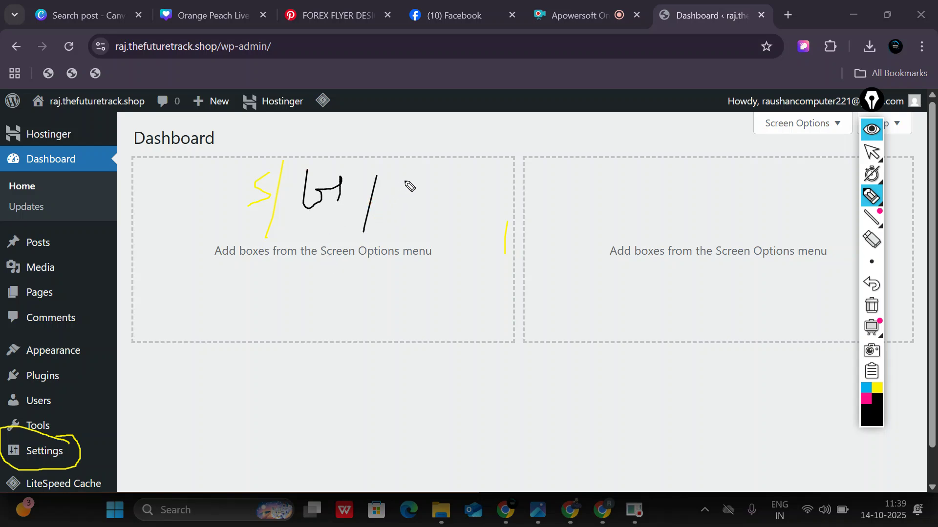
pyautogui.moveTo(405, 182)
pyautogui.mouseDown()
pyautogui.moveTo(405, 237)
pyautogui.moveTo(426, 190)
pyautogui.moveTo(414, 240)
pyautogui.moveTo(393, 243)
pyautogui.mouseUp()
pyautogui.moveTo(466, 183)
pyautogui.mouseDown()
pyautogui.moveTo(464, 248)
pyautogui.moveTo(490, 176)
pyautogui.mouseUp()
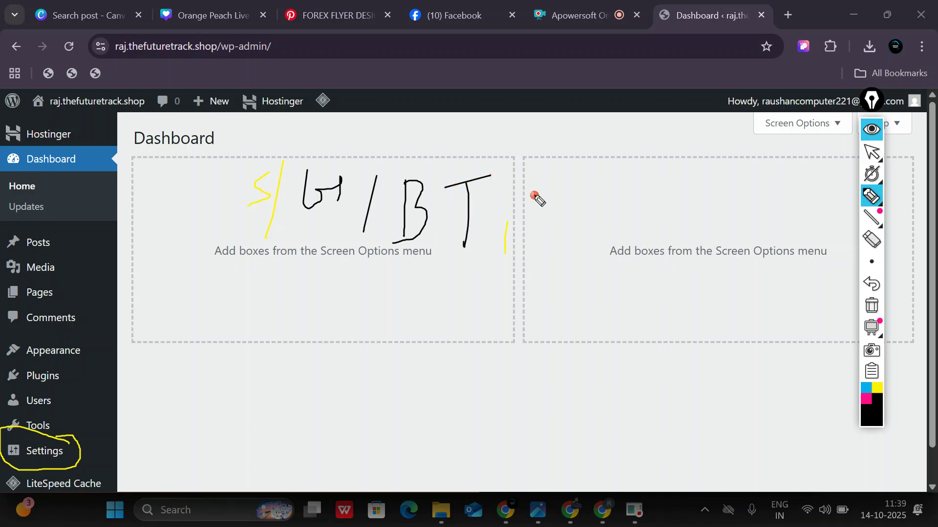
pyautogui.click(534, 195)
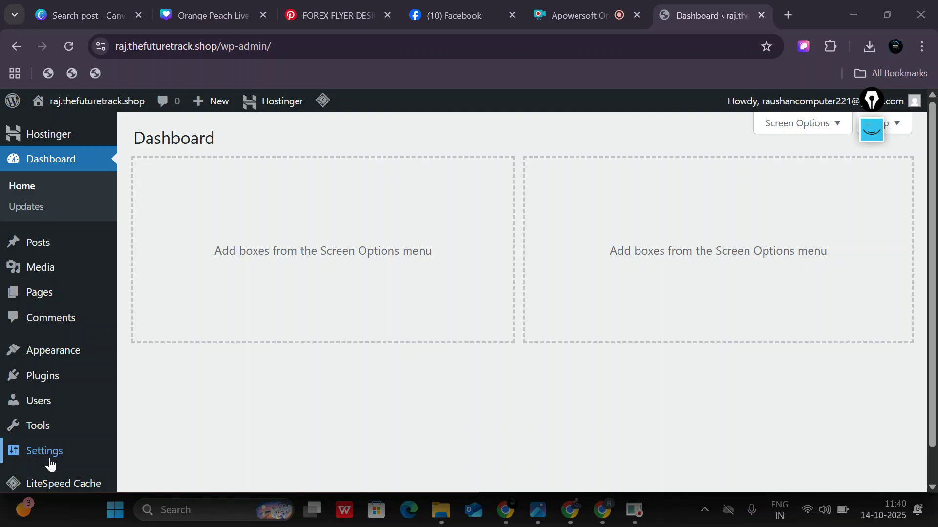
pyautogui.click(50, 453)
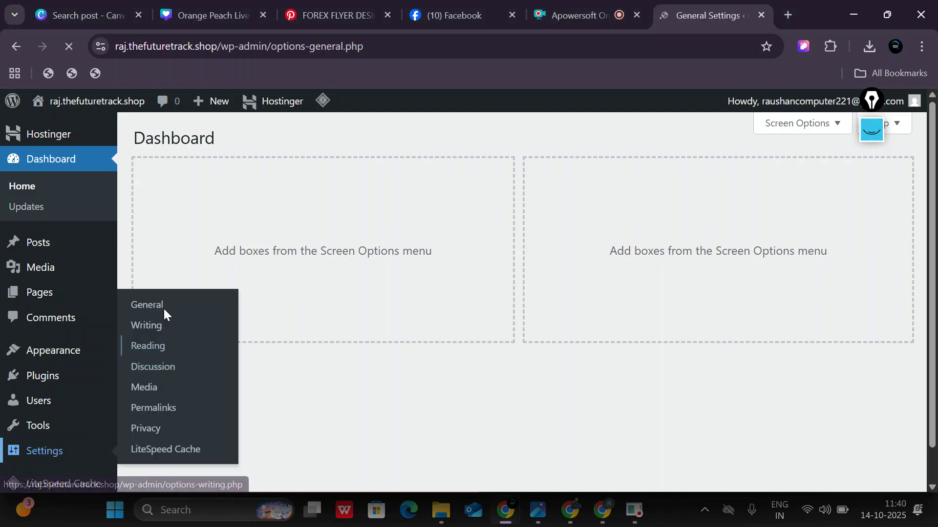
# Step: Replace the Site Title with 'The future track shop' and begin the tagline 'A place comptue'
pyautogui.click(408, 179)
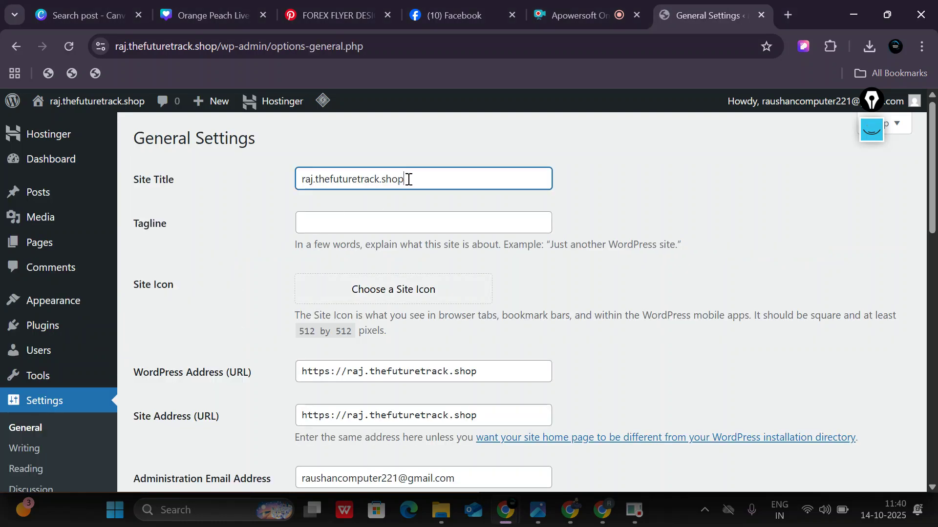
pyautogui.moveTo(408, 179); pyautogui.dragTo(245, 178)
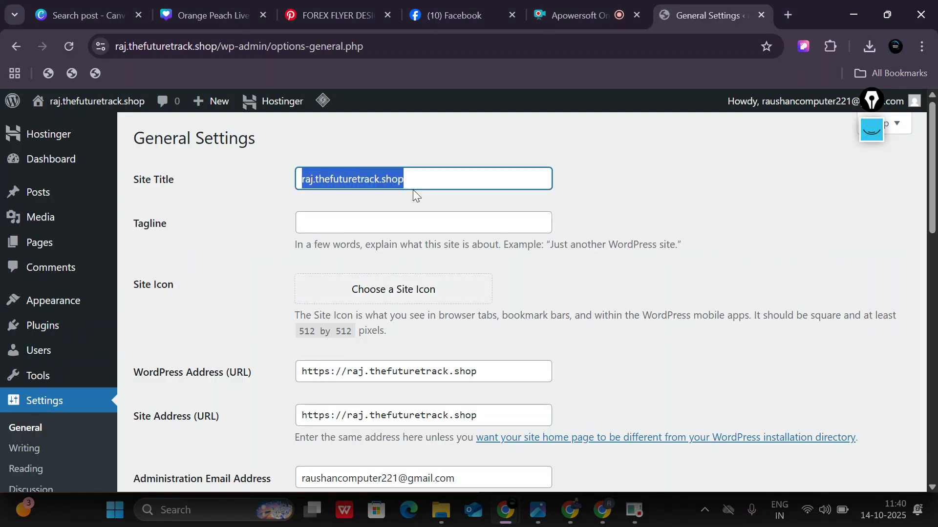
pyautogui.press('BackSpace')
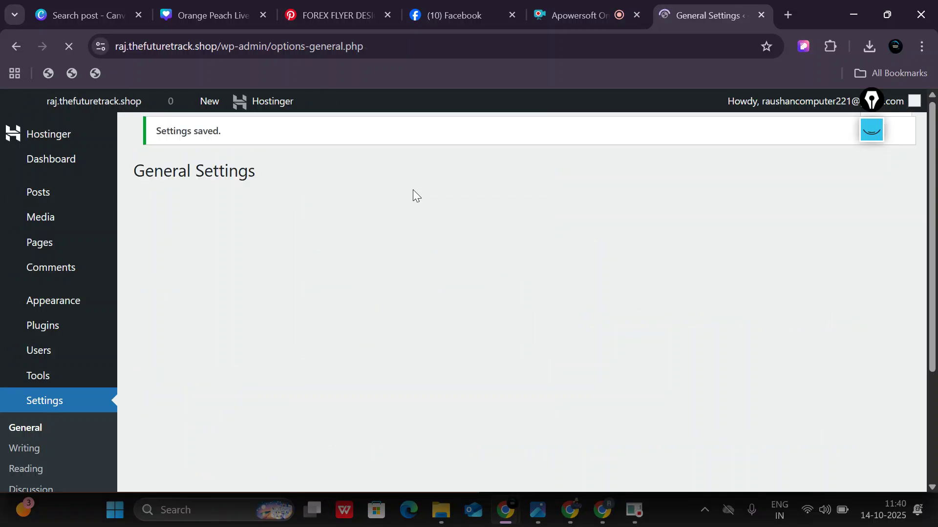
pyautogui.click(376, 215)
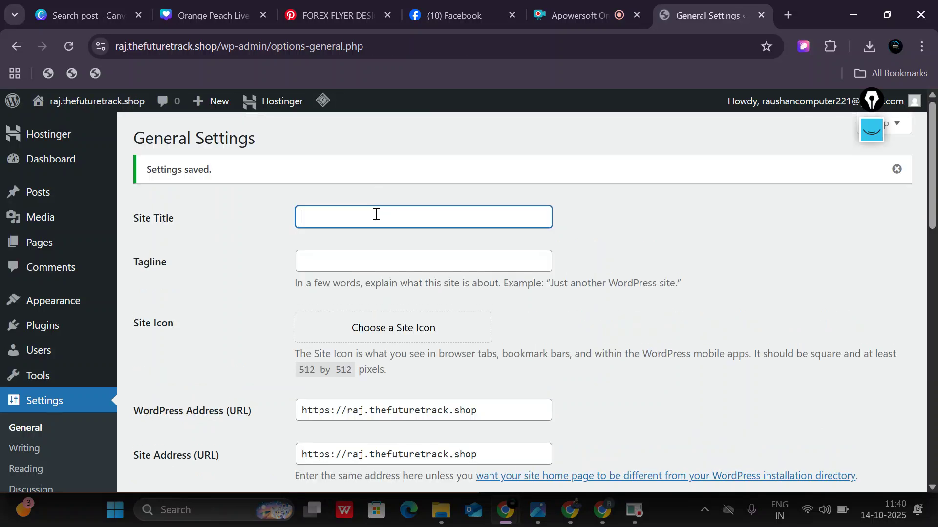
pyautogui.write('The fut')
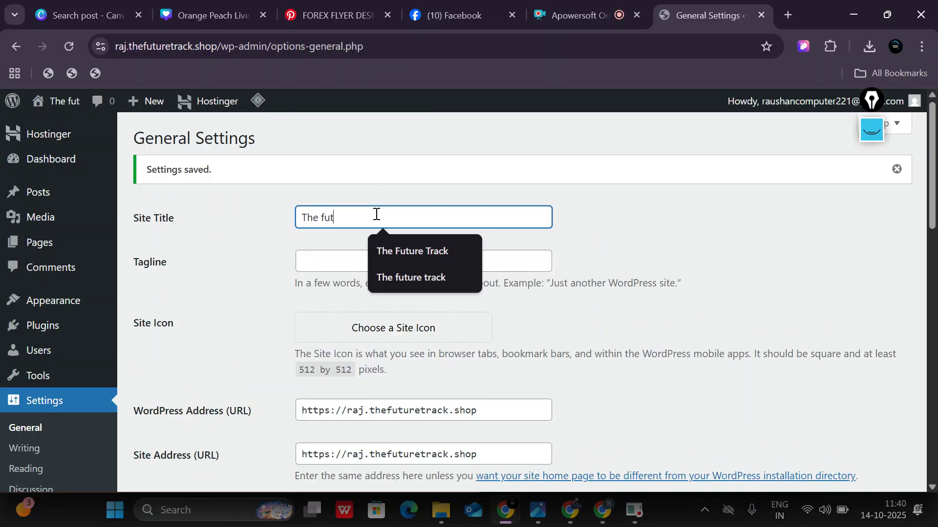
pyautogui.write('ure track shop')
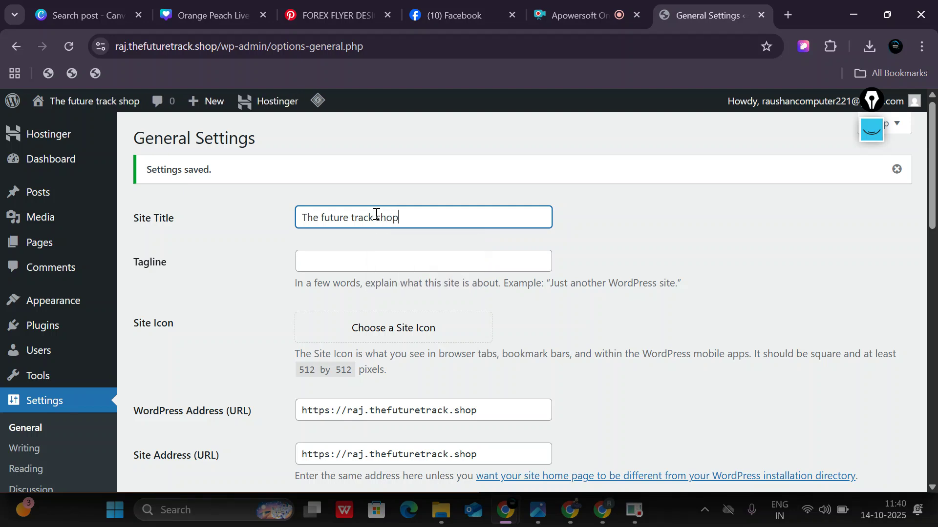
pyautogui.click(376, 261)
pyautogui.write('A ')
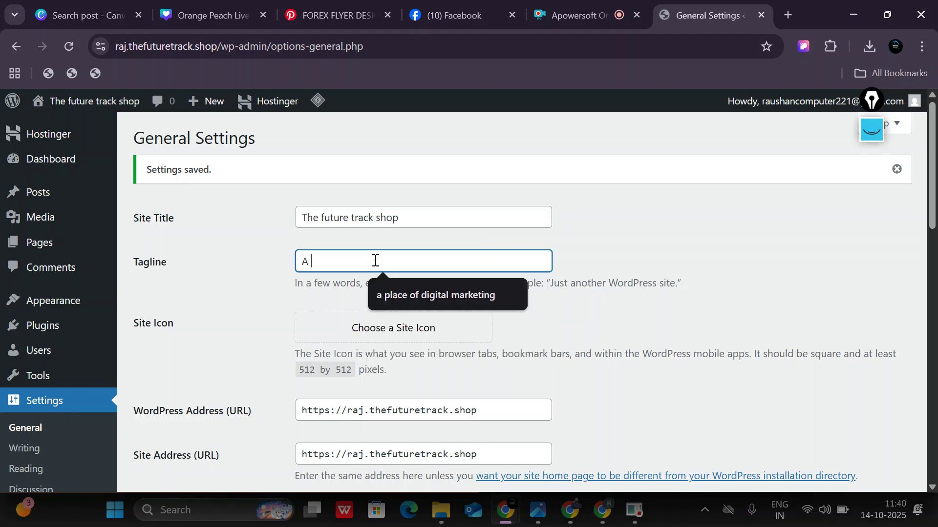
pyautogui.write('place comptuer education')
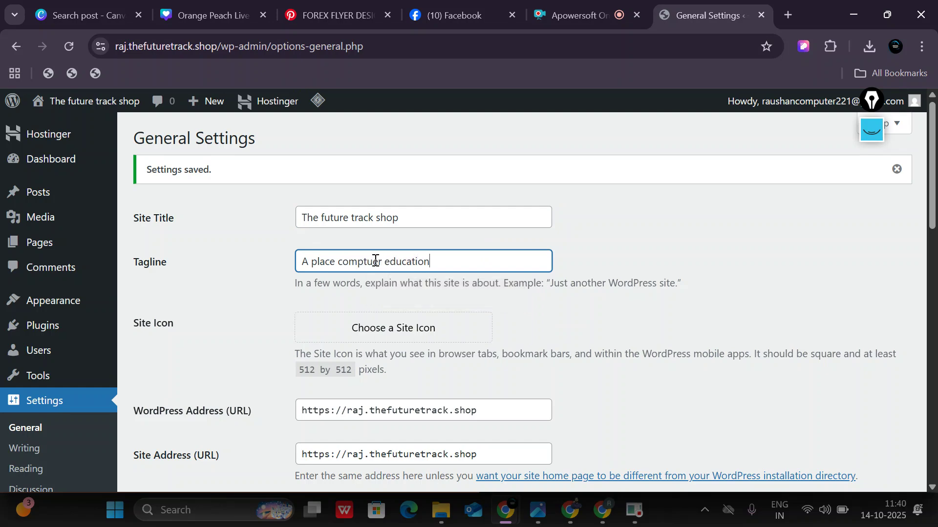
# Step: Upload dyu.png and set it as the Site Icon, confirming the crop
pyautogui.scroll(-1, 377, 318)
pyautogui.click(388, 256)
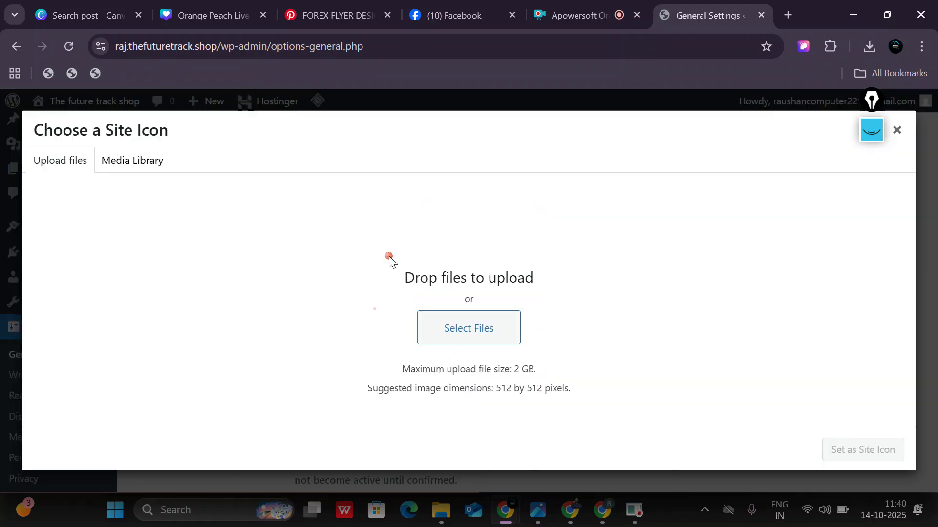
pyautogui.click(482, 335)
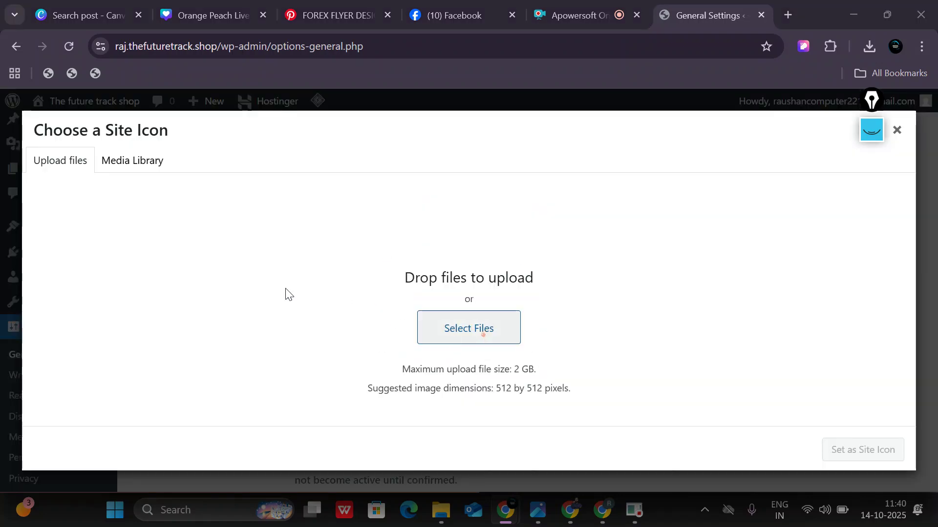
pyautogui.scroll(-5, 324, 239)
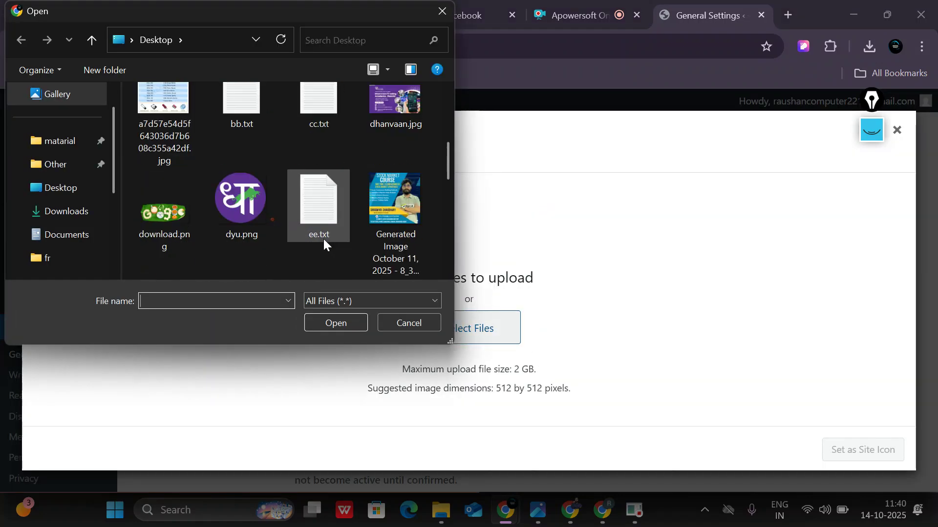
pyautogui.doubleClick(229, 197)
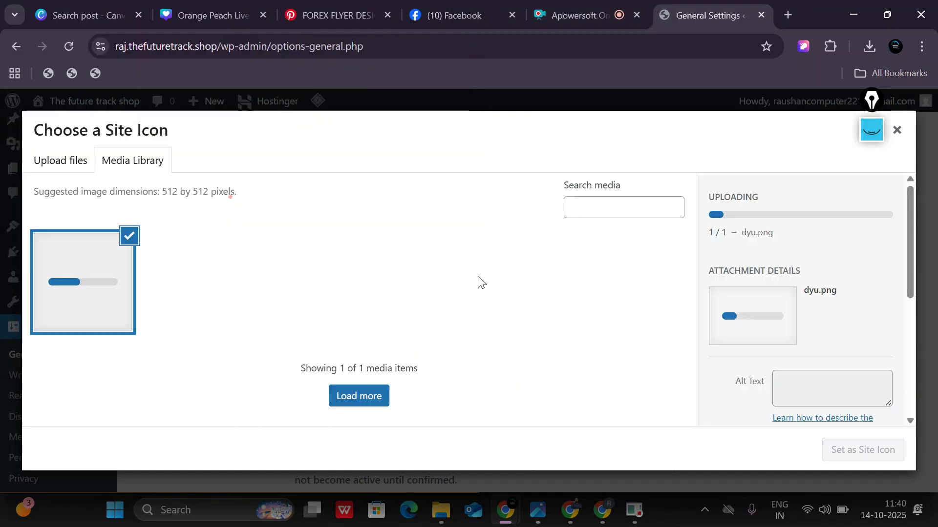
pyautogui.click(869, 452)
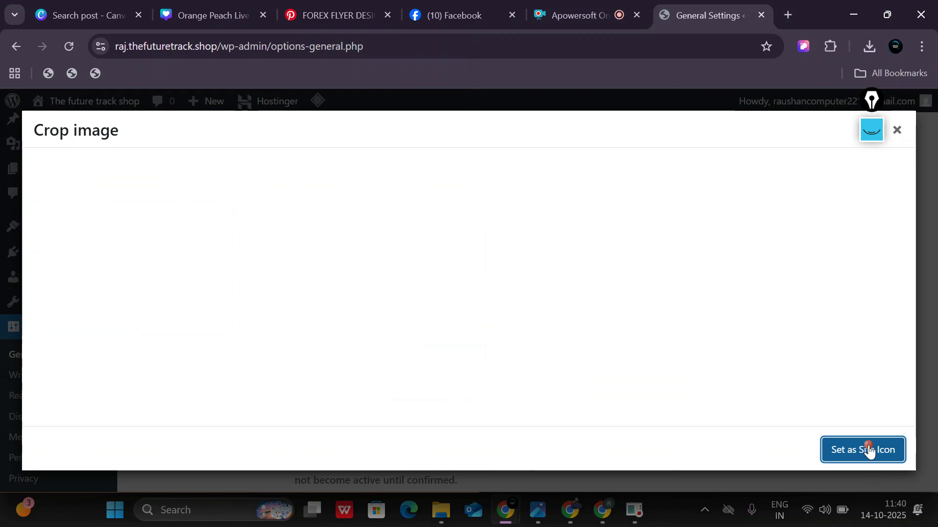
pyautogui.click(878, 453)
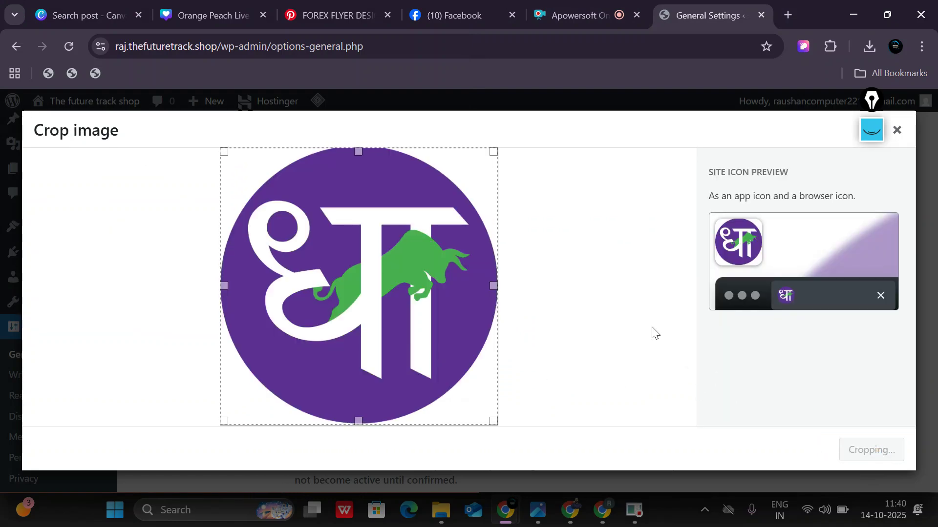
pyautogui.scroll(-3, 419, 362)
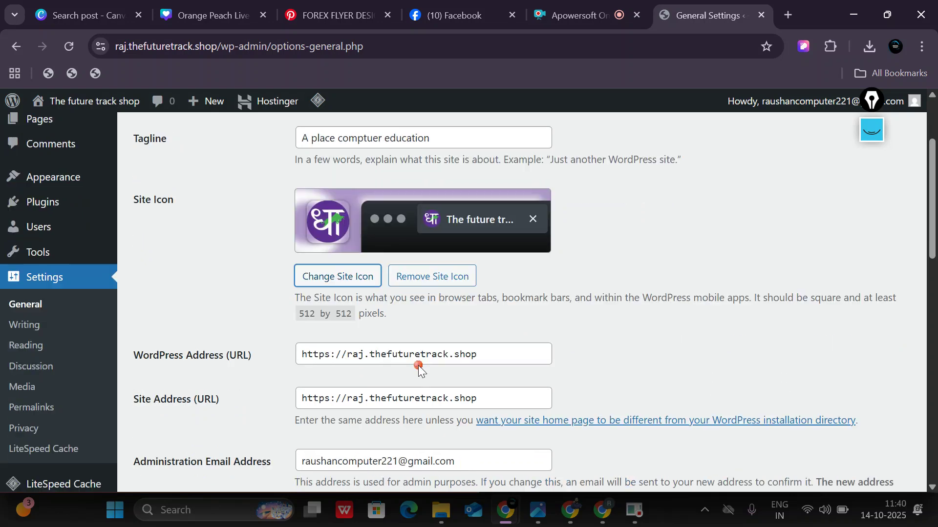
# Step: Enable the Membership option 'Anyone can register'
pyautogui.scroll(-3, 332, 408)
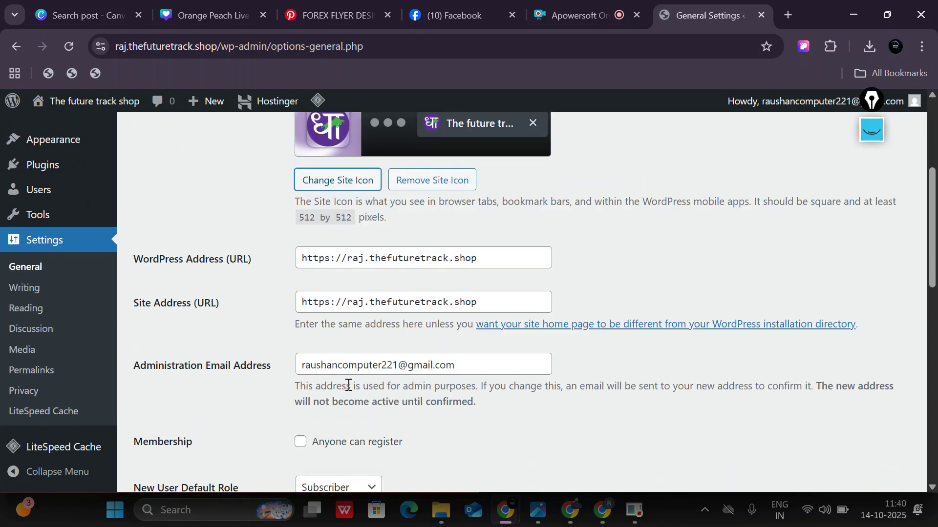
pyautogui.click(459, 366)
pyautogui.click(301, 442)
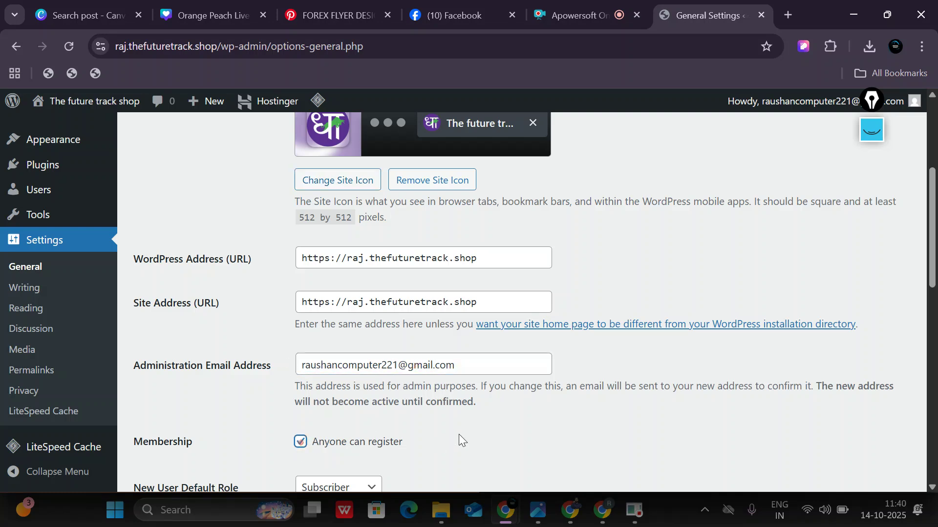
# Step: Set the site Timezone to Kolkata
pyautogui.scroll(-3, 458, 435)
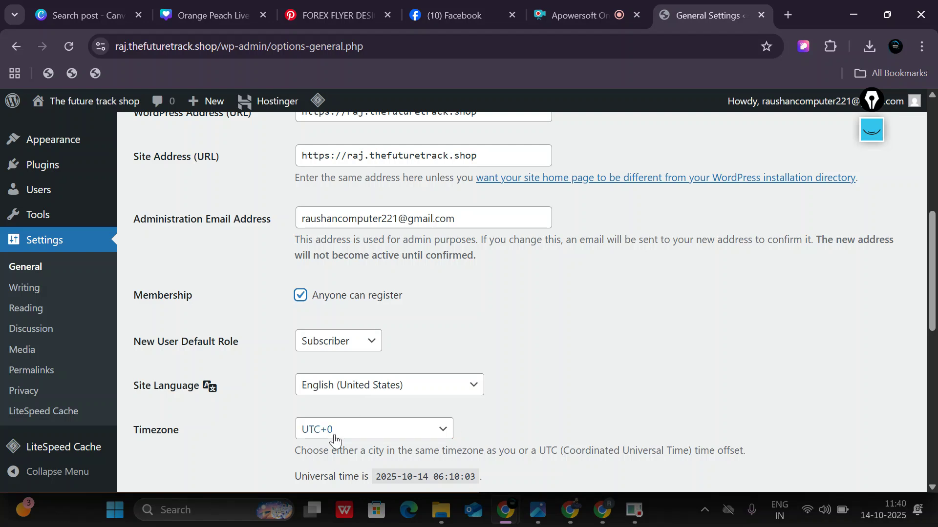
pyautogui.click(334, 437)
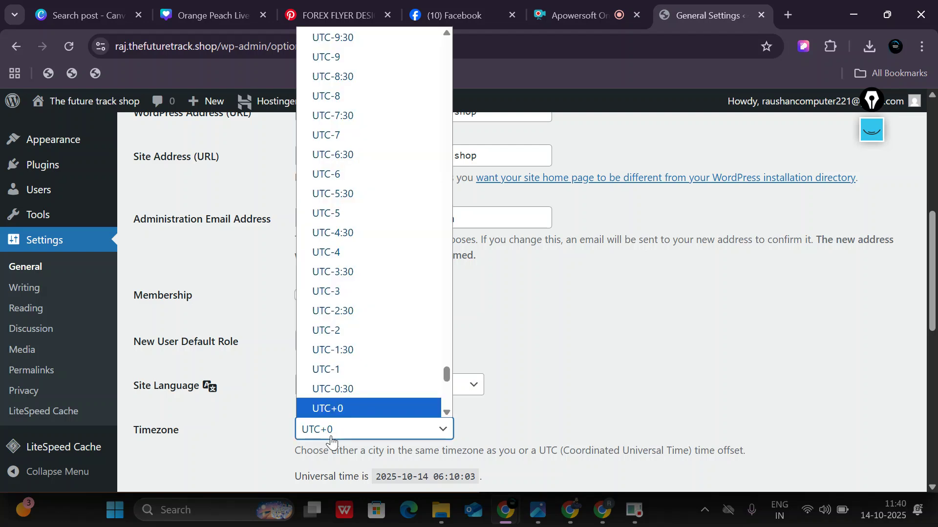
pyautogui.press('k')
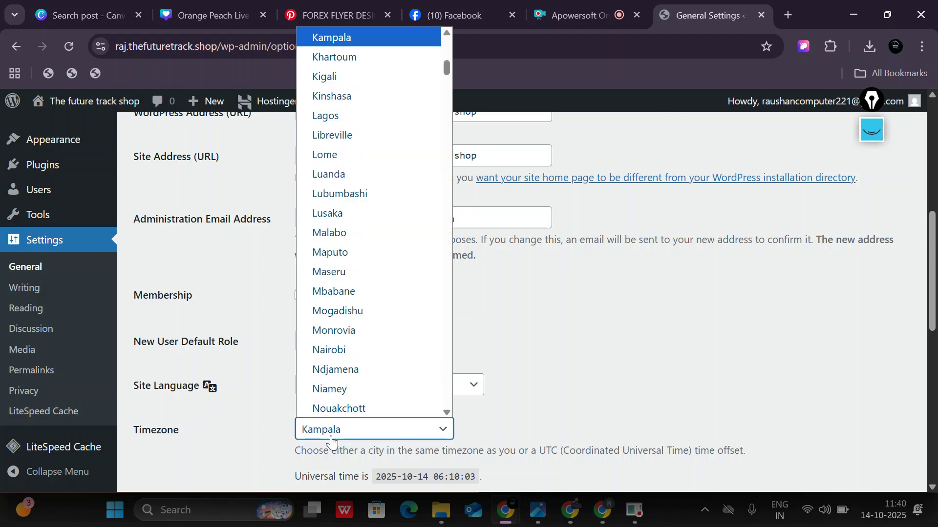
pyautogui.press('k')
pyautogui.press('k')
pyautogui.press('k')
pyautogui.press('k')
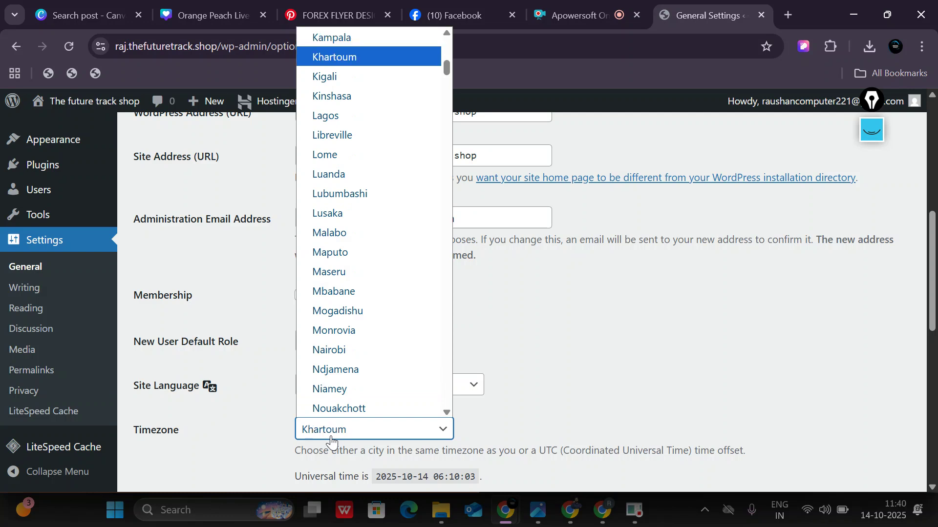
pyautogui.press('k')
pyautogui.press('k')
pyautogui.press('k')
pyautogui.press('k')
pyautogui.press('k')
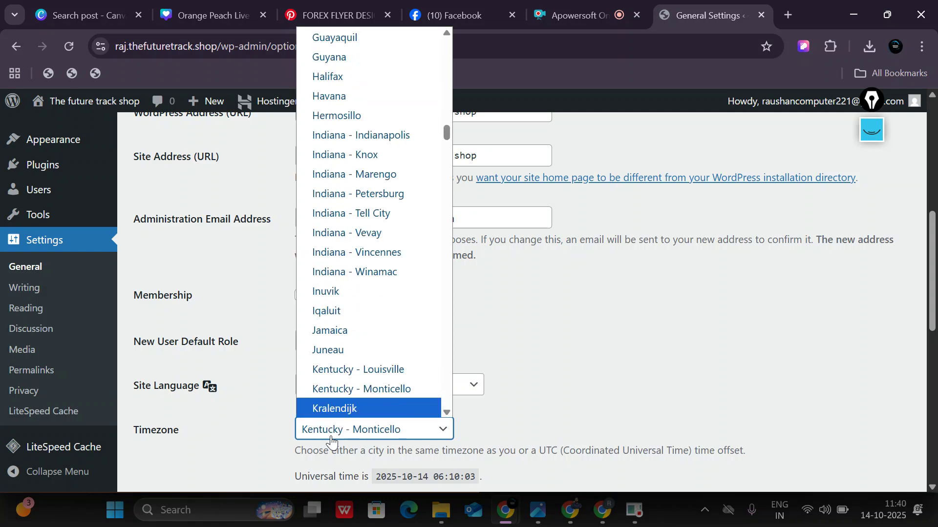
pyautogui.press('k')
pyautogui.press('k')
pyautogui.press('k')
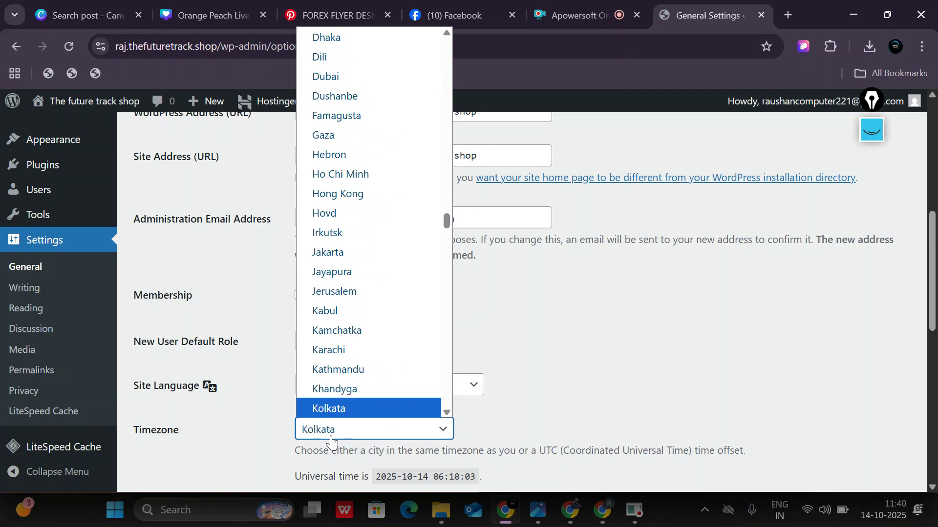
pyautogui.press('Up')
pyautogui.press('Return')
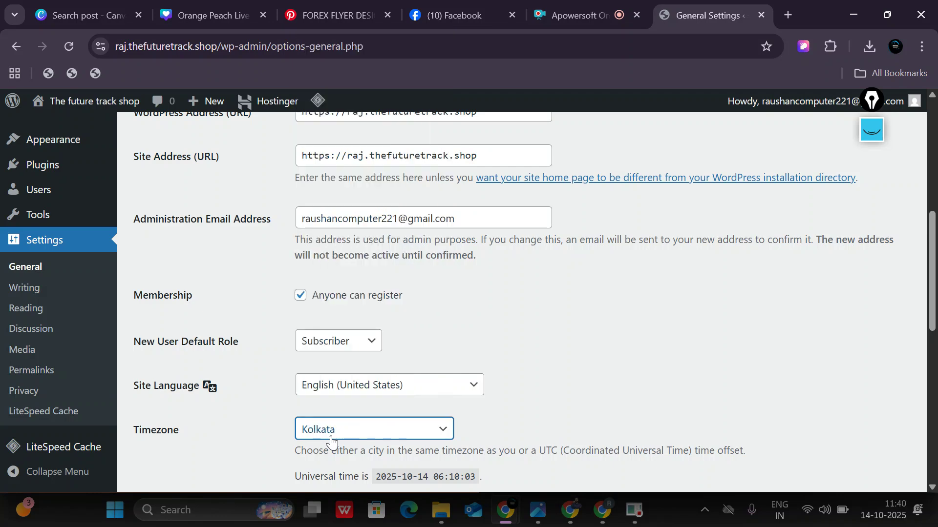
# Step: Save the general settings and bring Epic Pen's drawing tools back
pyautogui.scroll(-9, 331, 442)
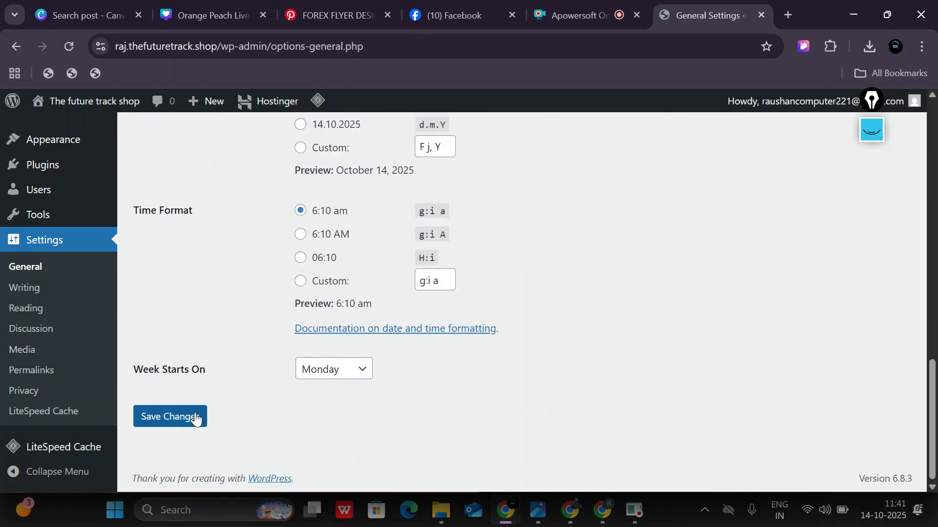
pyautogui.click(186, 418)
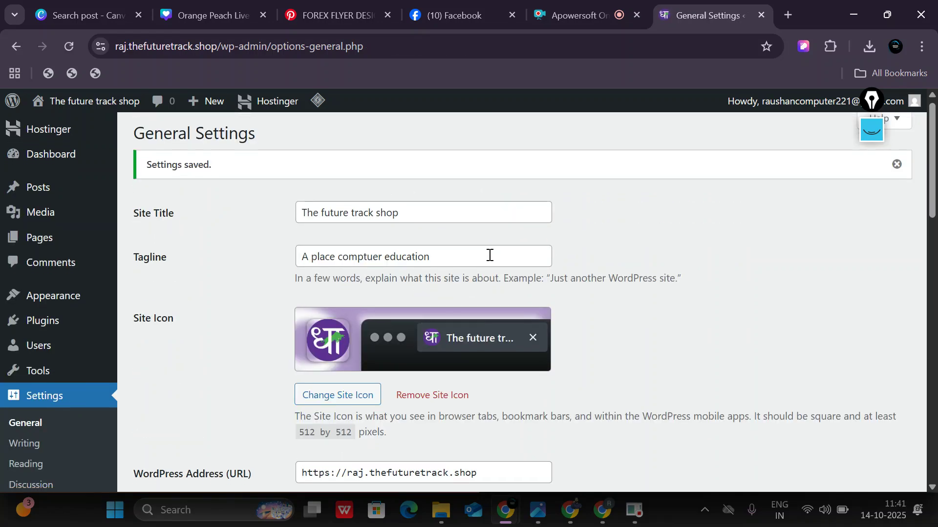
pyautogui.scroll(-6, 488, 255)
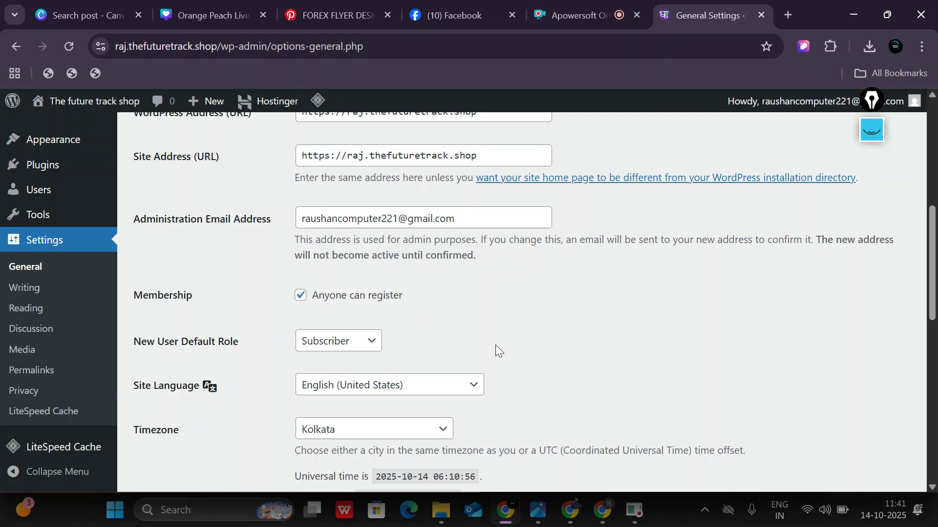
pyautogui.click(869, 130)
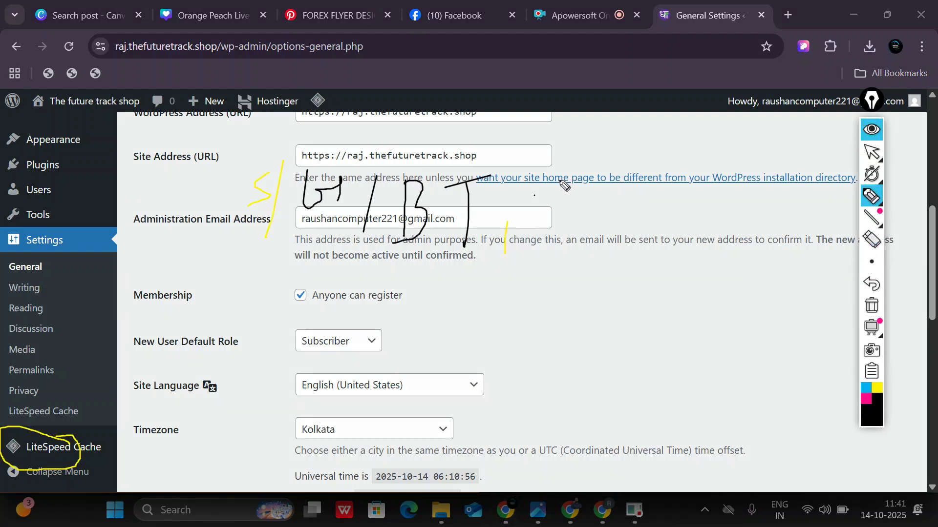
pyautogui.moveTo(560, 180); pyautogui.dragTo(544, 302)
pyautogui.moveTo(421, 286); pyautogui.dragTo(411, 350)
pyautogui.moveTo(439, 292); pyautogui.dragTo(408, 315)
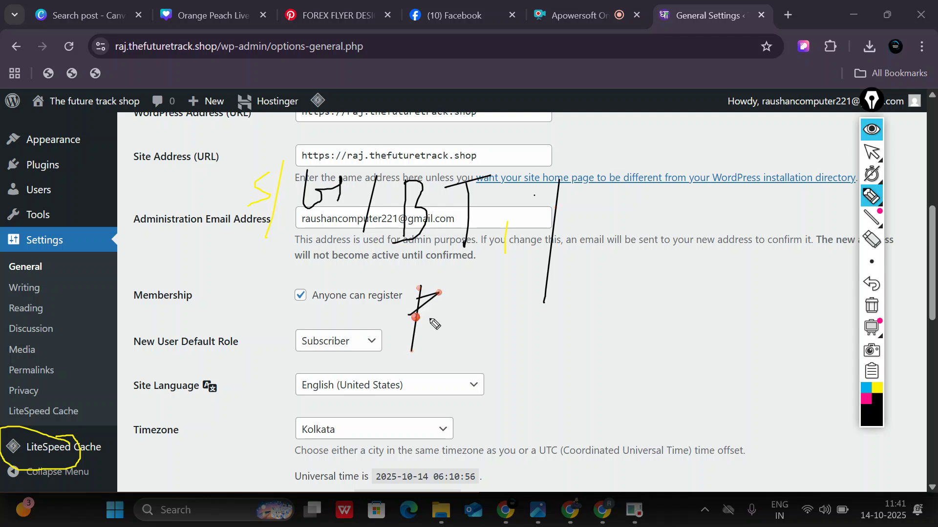
pyautogui.moveTo(463, 289); pyautogui.dragTo(462, 354)
pyautogui.moveTo(463, 290); pyautogui.dragTo(464, 317)
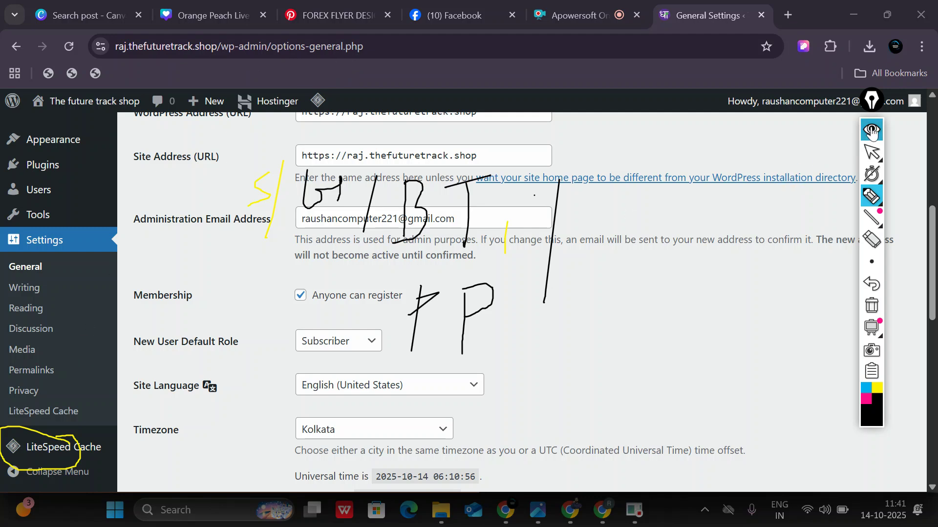
pyautogui.click(871, 130)
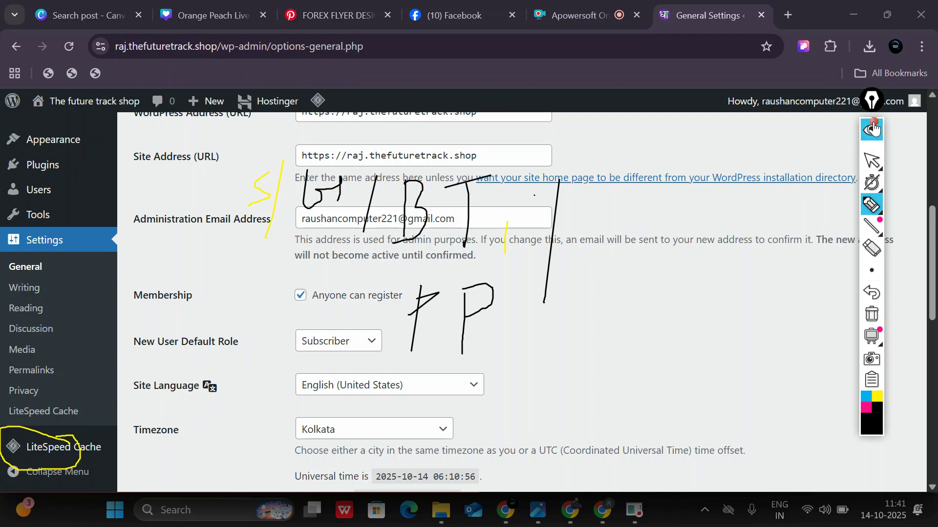
# Step: Open Permalinks and save the Post name permalink structure
pyautogui.click(33, 371)
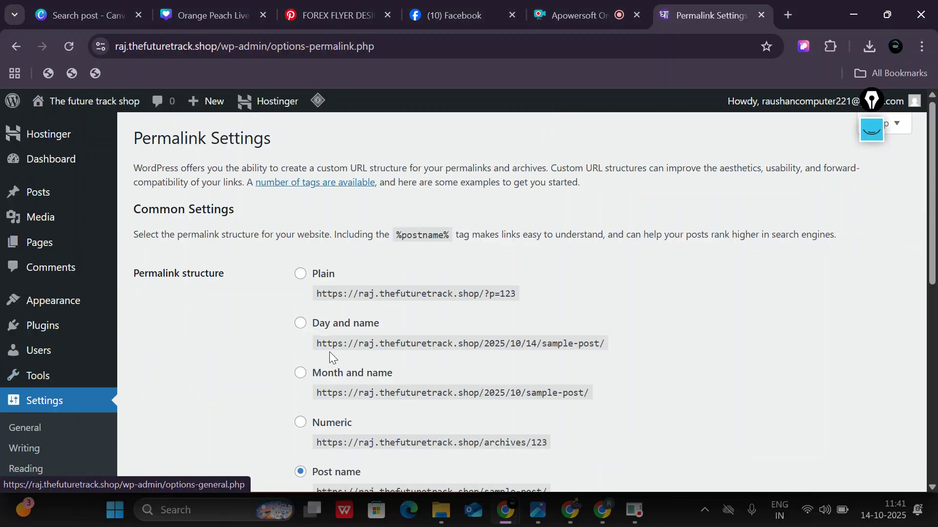
pyautogui.scroll(-3, 326, 369)
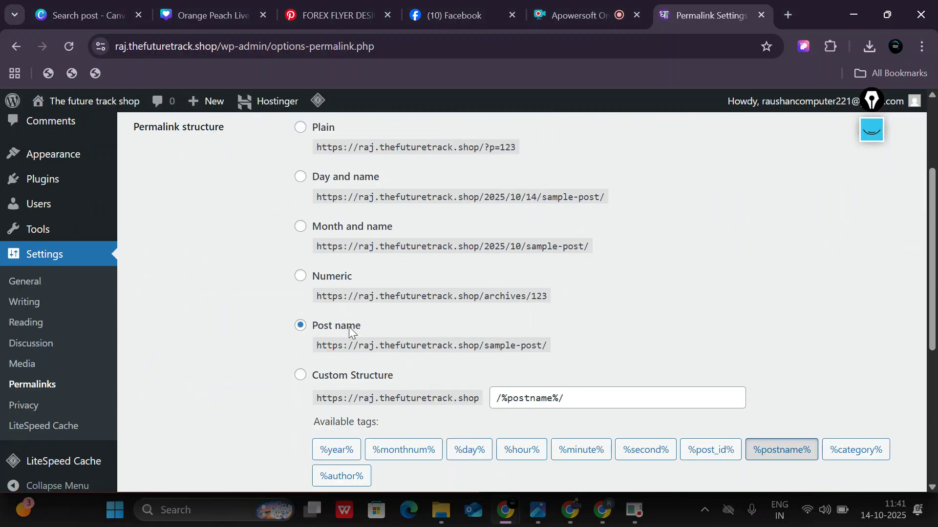
pyautogui.scroll(-6, 345, 324)
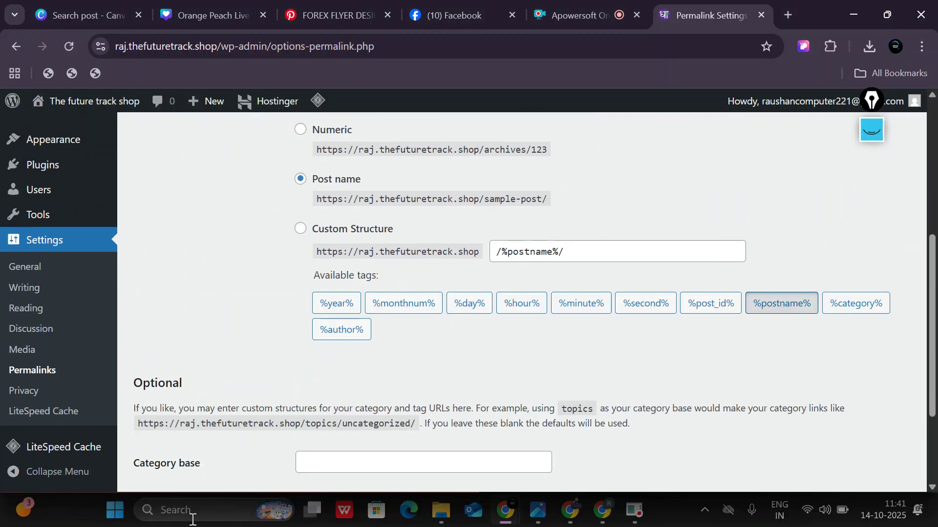
pyautogui.click(183, 418)
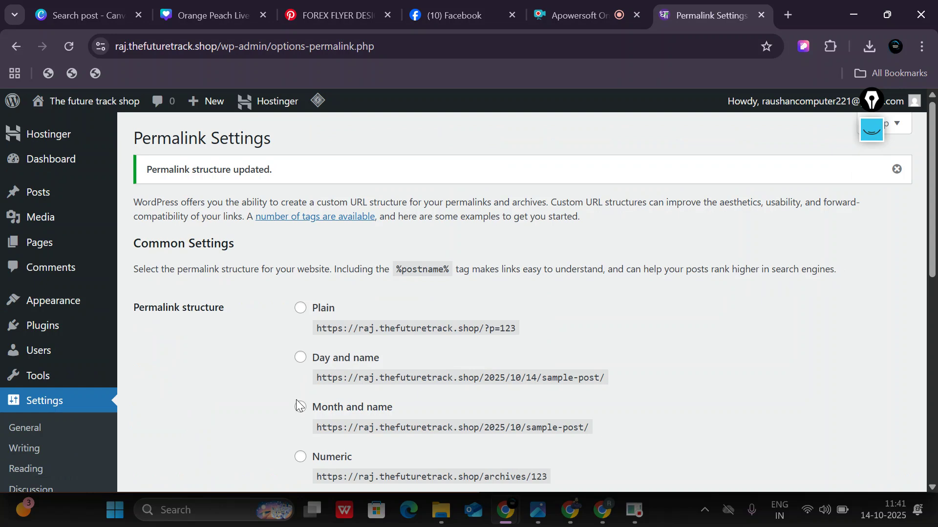
pyautogui.click(872, 130)
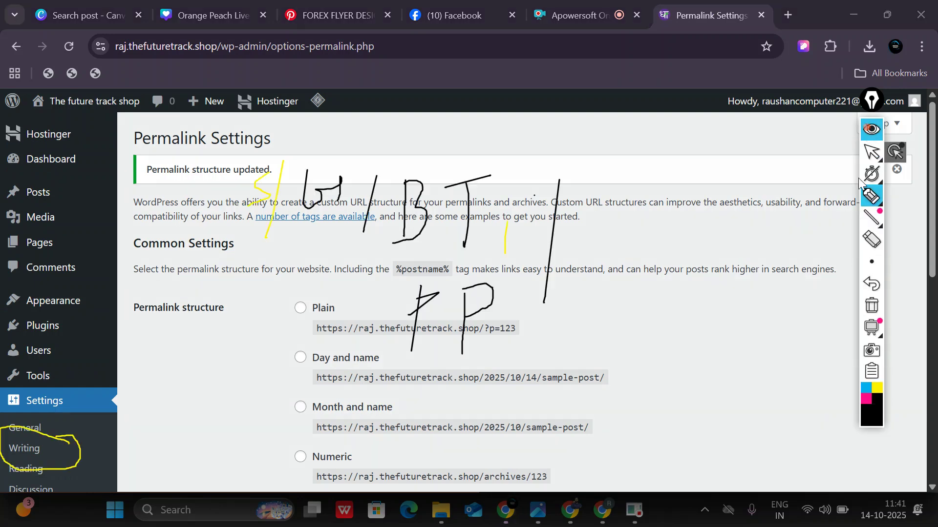
pyautogui.moveTo(873, 198)
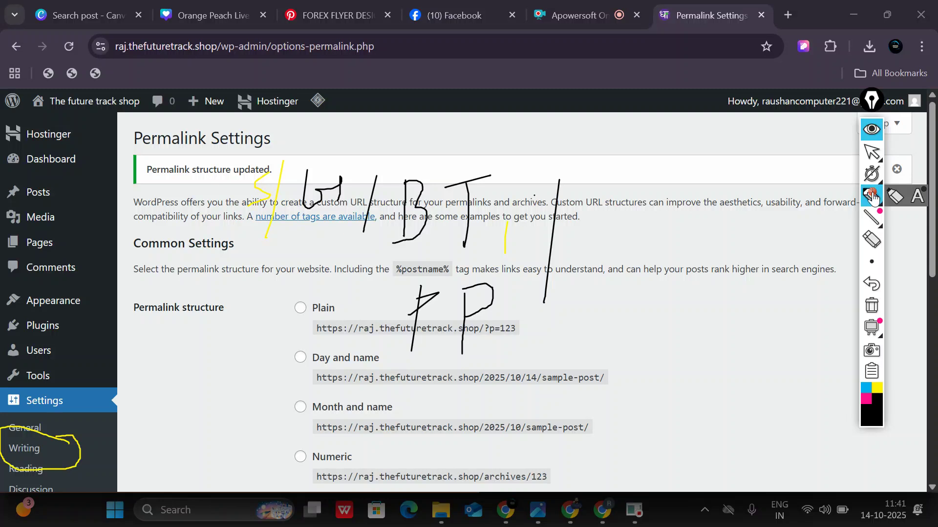
pyautogui.click(872, 239)
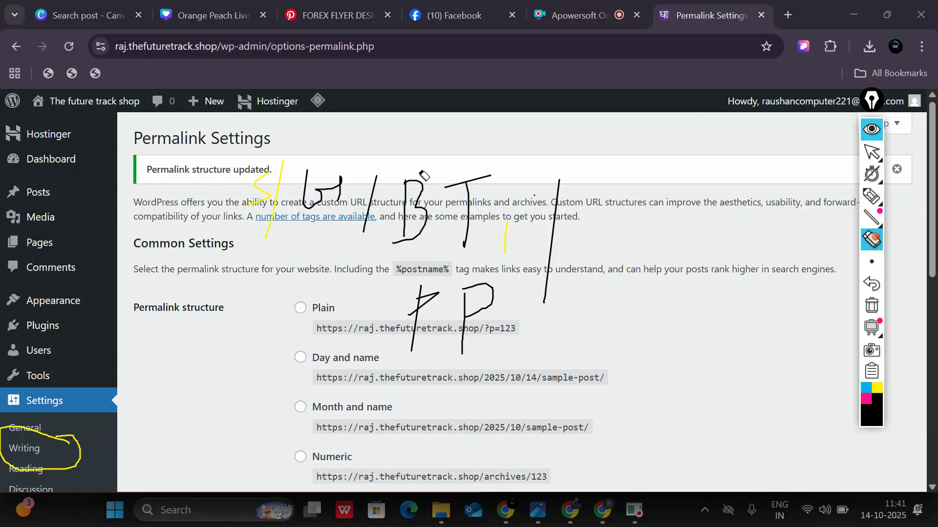
pyautogui.moveTo(424, 176)
pyautogui.mouseDown()
pyautogui.moveTo(274, 155)
pyautogui.moveTo(287, 239)
pyautogui.moveTo(491, 220)
pyautogui.moveTo(450, 202)
pyautogui.moveTo(462, 239)
pyautogui.moveTo(456, 337)
pyautogui.moveTo(472, 303)
pyautogui.mouseUp()
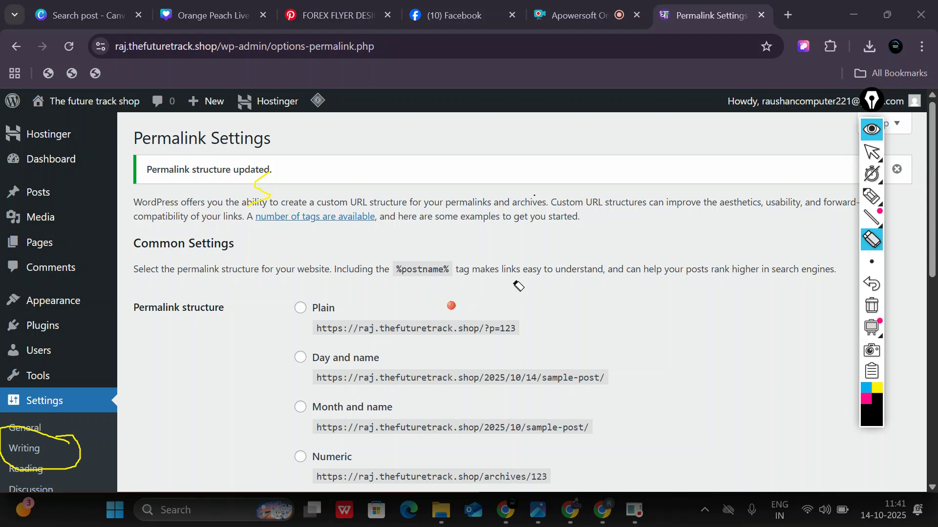
pyautogui.click(871, 197)
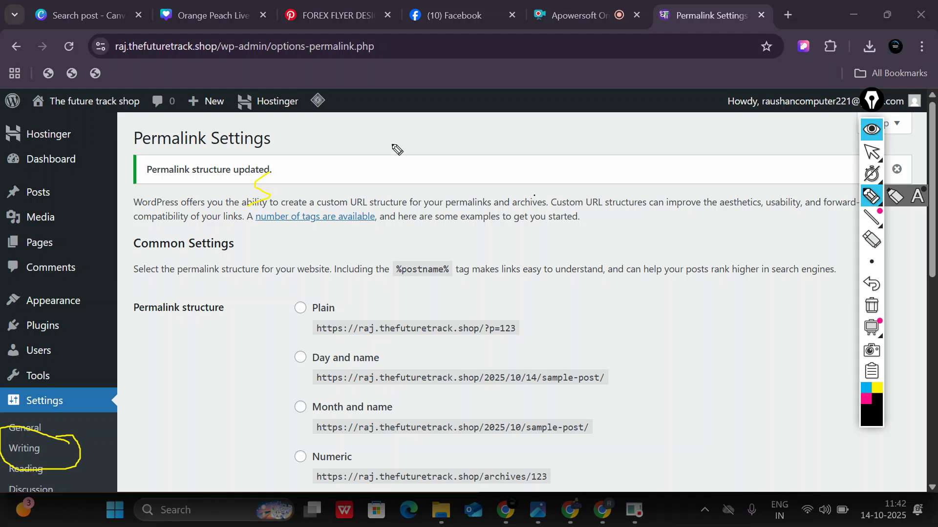
pyautogui.moveTo(386, 142); pyautogui.dragTo(380, 193)
pyautogui.moveTo(348, 138); pyautogui.dragTo(392, 131)
pyautogui.moveTo(405, 132)
pyautogui.mouseDown()
pyautogui.moveTo(400, 218)
pyautogui.moveTo(455, 217)
pyautogui.moveTo(481, 191)
pyautogui.moveTo(514, 206)
pyautogui.moveTo(537, 178)
pyautogui.moveTo(547, 205)
pyautogui.mouseUp()
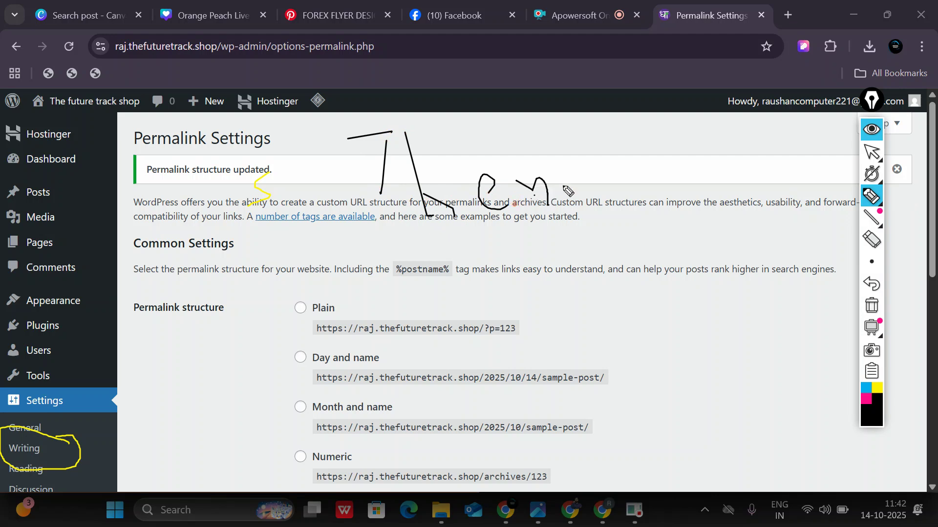
pyautogui.moveTo(595, 169)
pyautogui.mouseDown()
pyautogui.moveTo(400, 117)
pyautogui.moveTo(593, 210)
pyautogui.mouseUp()
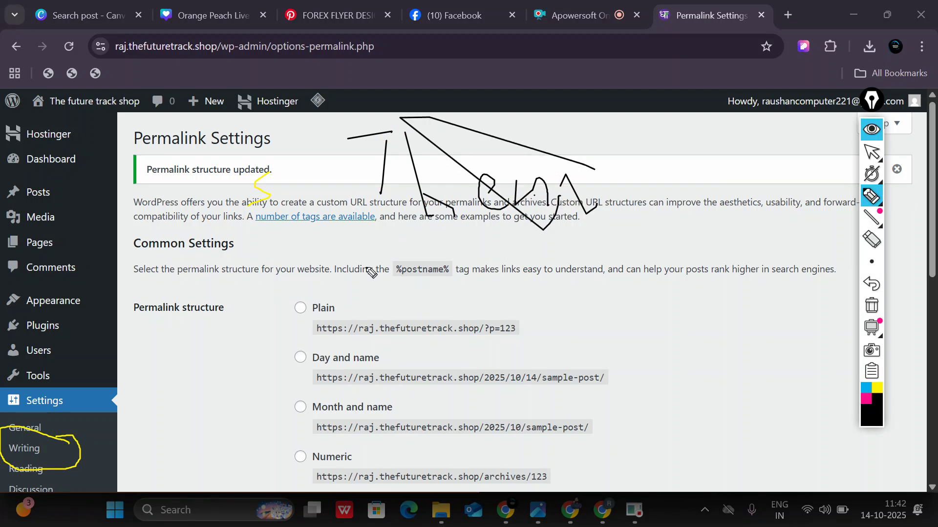
pyautogui.click(871, 130)
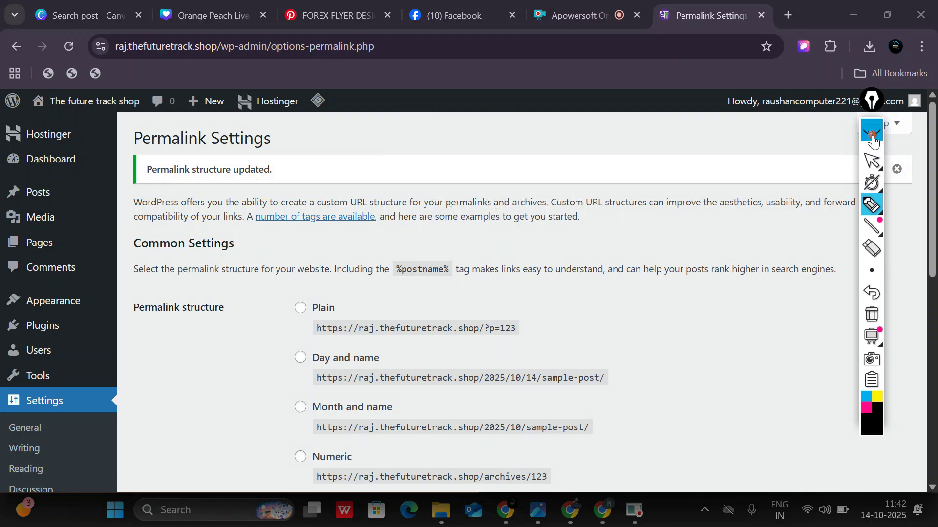
# Step: Delete the Twenty Twenty-Three theme from Appearance > Themes
pyautogui.moveTo(59, 308)
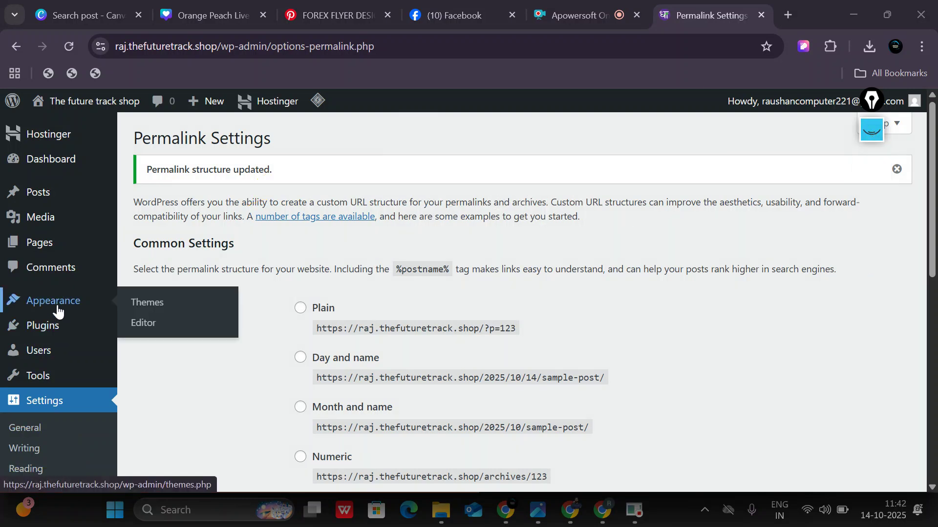
pyautogui.click(172, 304)
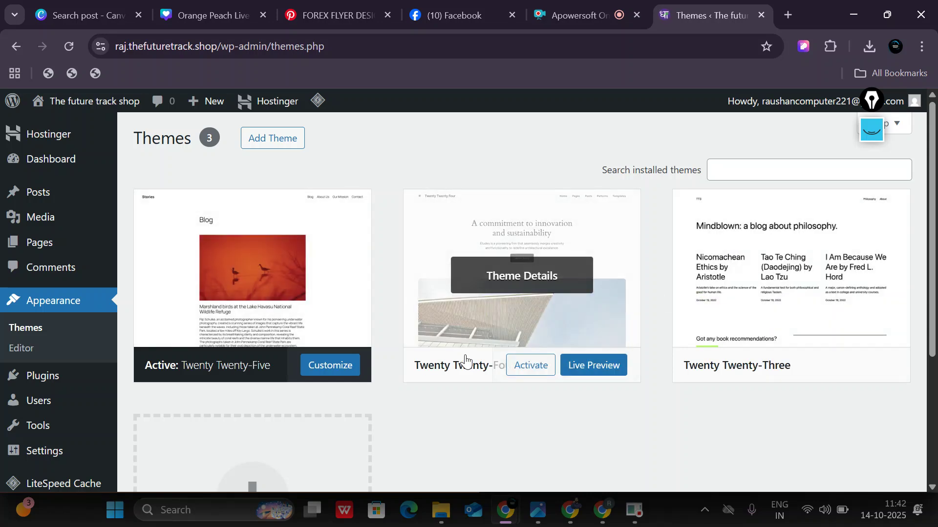
pyautogui.click(727, 238)
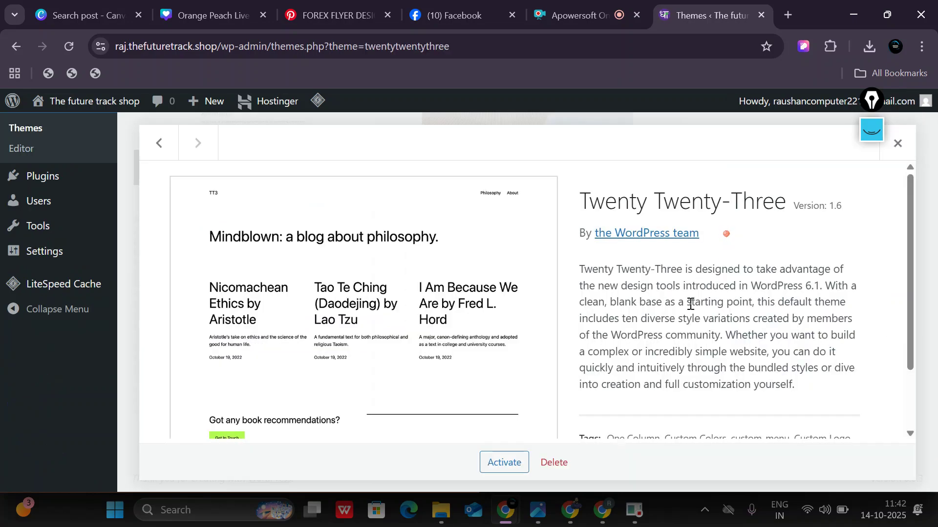
pyautogui.click(557, 466)
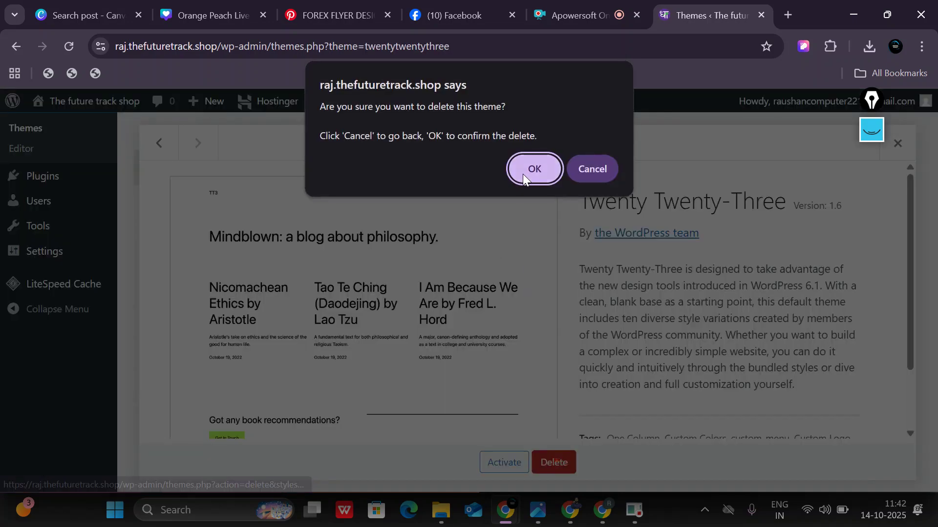
pyautogui.click(522, 173)
# Step: Delete the Twenty Twenty-Four theme as well
pyautogui.click(509, 262)
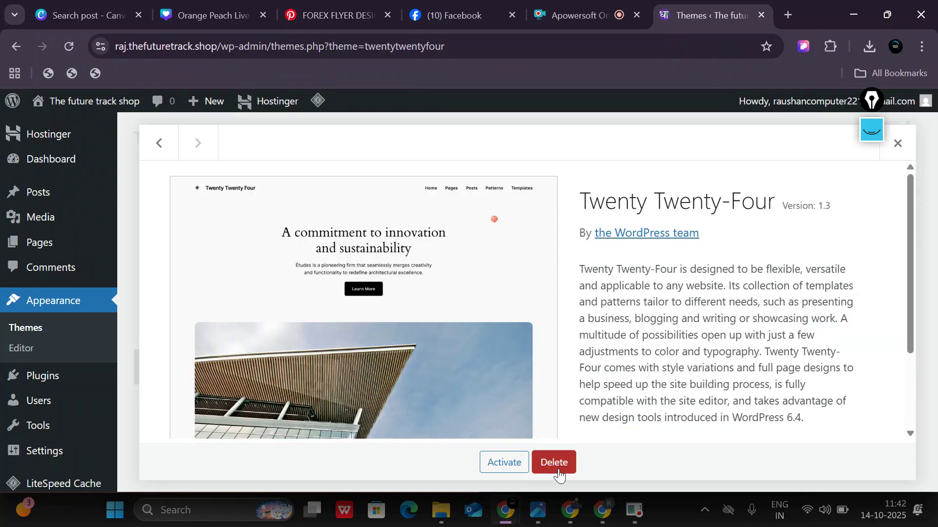
pyautogui.click(562, 468)
pyautogui.click(525, 173)
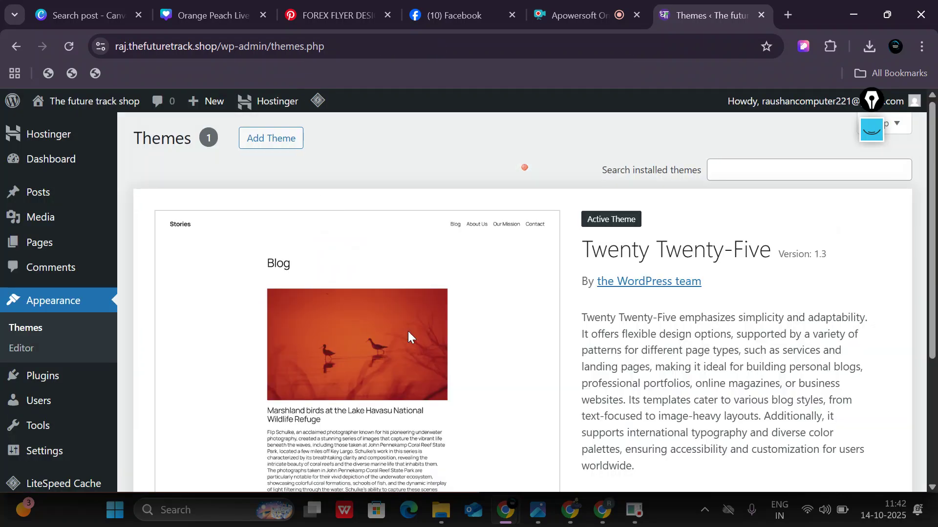
pyautogui.scroll(-4, 409, 335)
pyautogui.scroll(4, 287, 239)
pyautogui.click(871, 129)
pyautogui.click(872, 195)
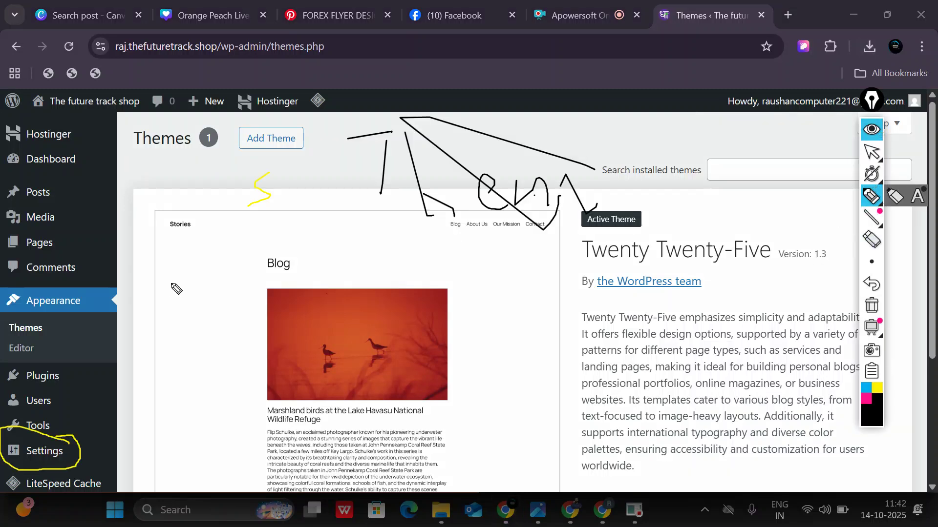
pyautogui.moveTo(164, 323)
pyautogui.mouseDown()
pyautogui.moveTo(172, 270)
pyautogui.moveTo(192, 263)
pyautogui.mouseUp()
pyautogui.moveTo(162, 299)
pyautogui.mouseDown()
pyautogui.moveTo(204, 291)
pyautogui.moveTo(222, 320)
pyautogui.moveTo(240, 295)
pyautogui.moveTo(260, 307)
pyautogui.mouseUp()
pyautogui.moveTo(261, 261)
pyautogui.mouseDown()
pyautogui.moveTo(115, 268)
pyautogui.moveTo(250, 311)
pyautogui.moveTo(252, 273)
pyautogui.moveTo(265, 280)
pyautogui.mouseUp()
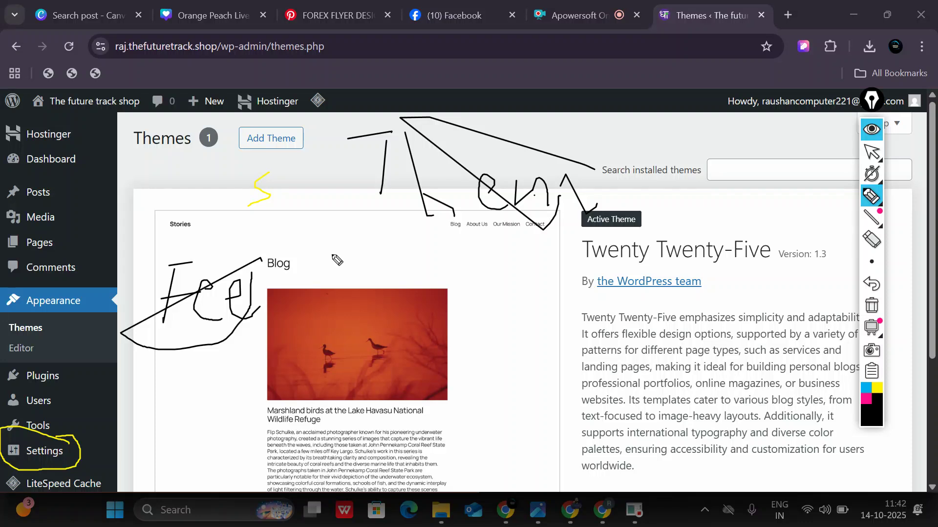
pyautogui.moveTo(326, 291)
pyautogui.mouseDown()
pyautogui.moveTo(328, 248)
pyautogui.moveTo(351, 247)
pyautogui.moveTo(355, 266)
pyautogui.moveTo(417, 276)
pyautogui.moveTo(437, 297)
pyautogui.mouseUp()
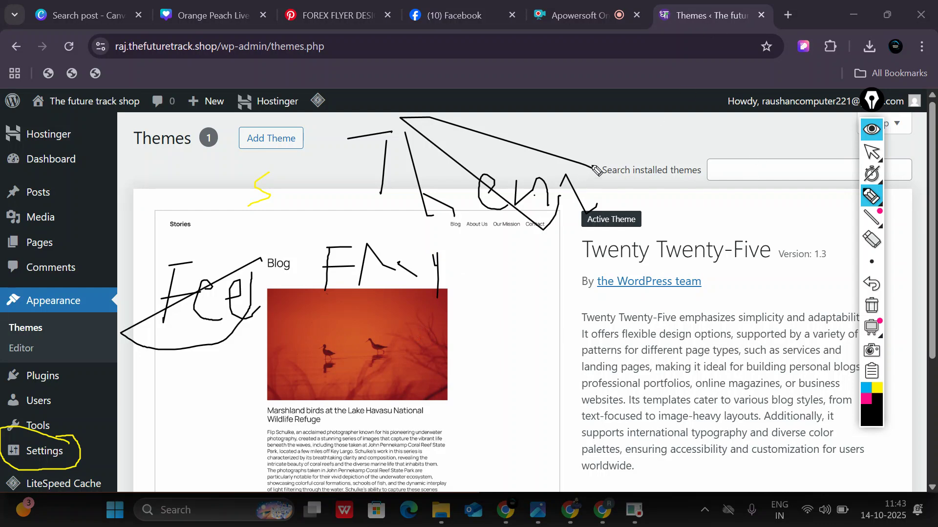
pyautogui.click(871, 130)
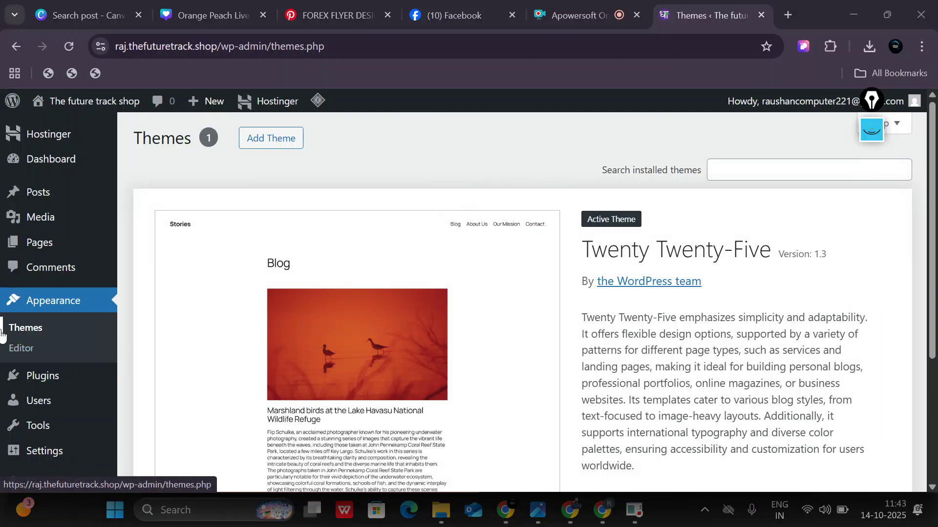
# Step: Go from the reloaded Themes page to Add Themes and browse the Popular theme cards
pyautogui.click(17, 335)
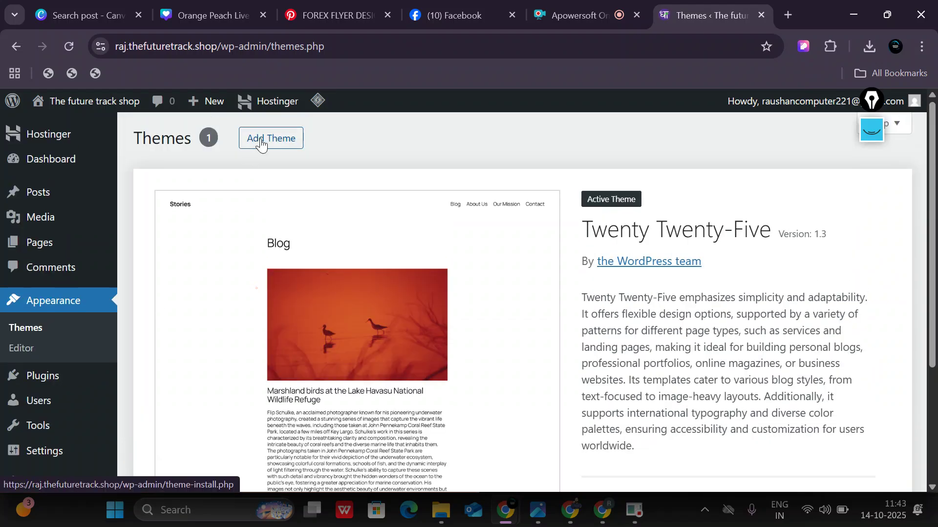
pyautogui.click(258, 143)
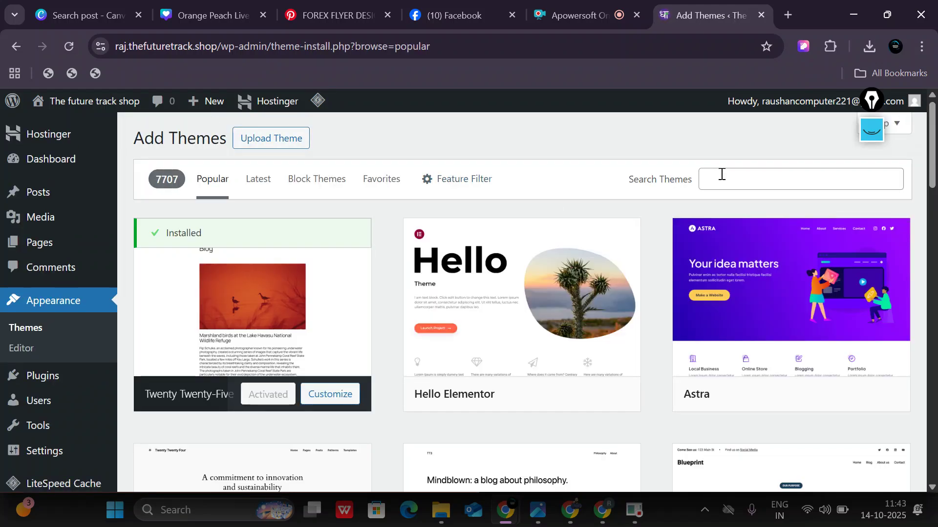
pyautogui.click(721, 175)
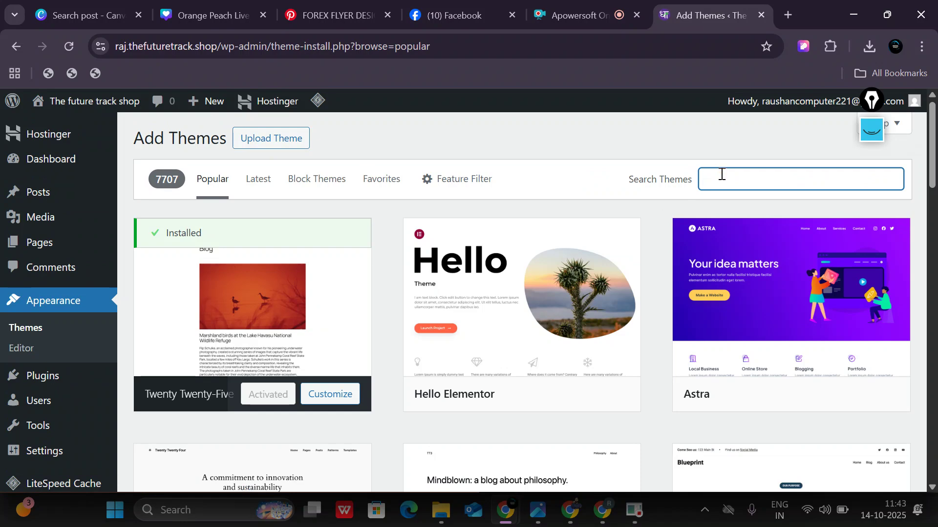
pyautogui.moveTo(741, 293)
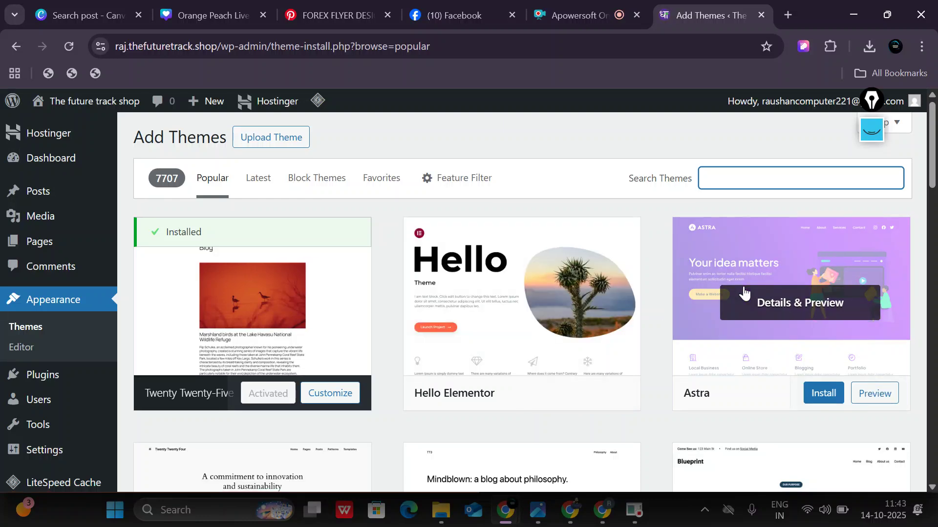
pyautogui.scroll(-8, 744, 293)
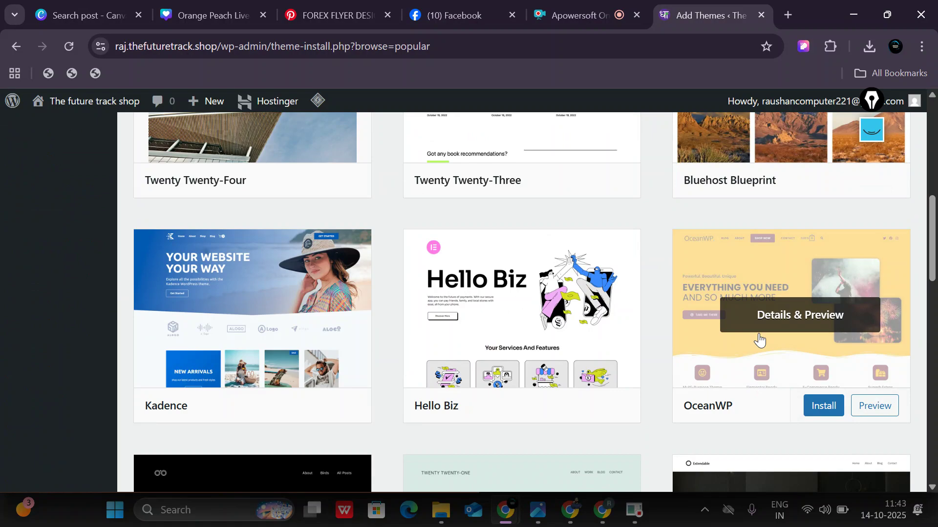
pyautogui.scroll(10, 759, 340)
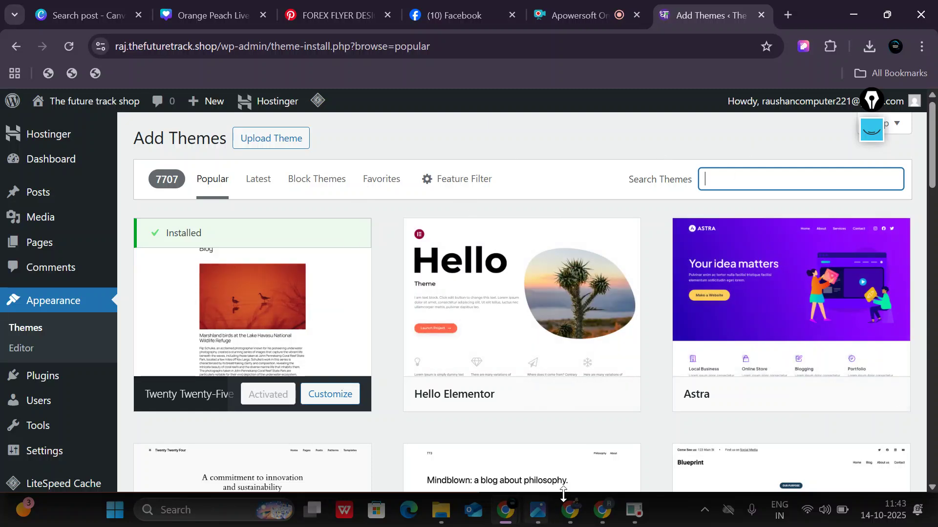
pyautogui.click(872, 129)
pyautogui.click(872, 197)
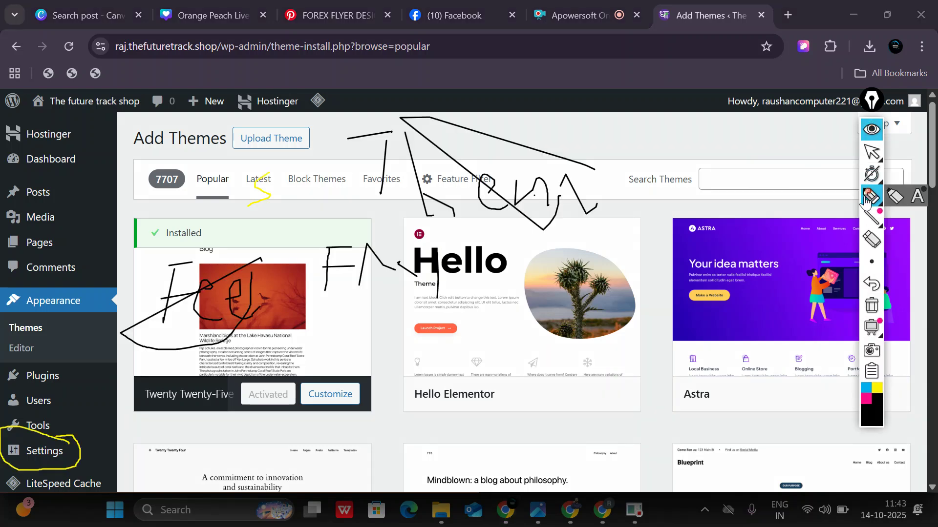
pyautogui.scroll(3, 261, 303)
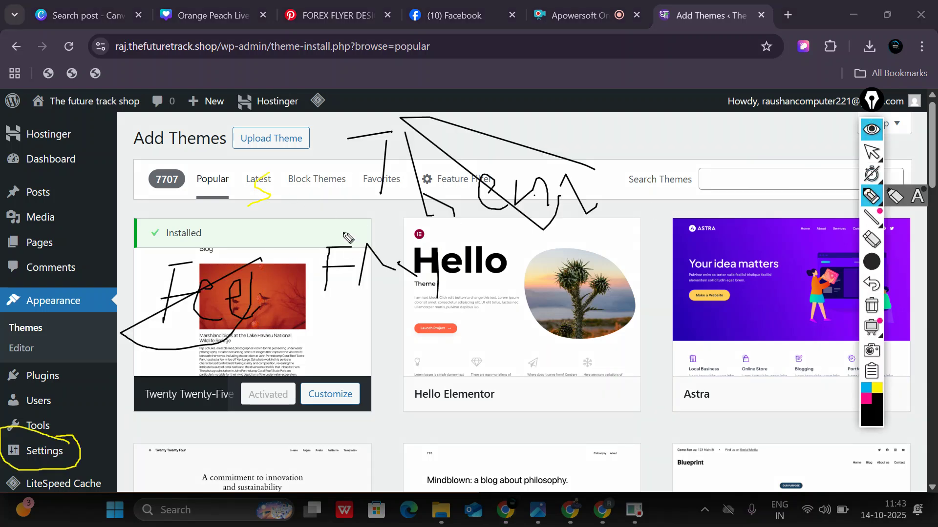
pyautogui.click(871, 240)
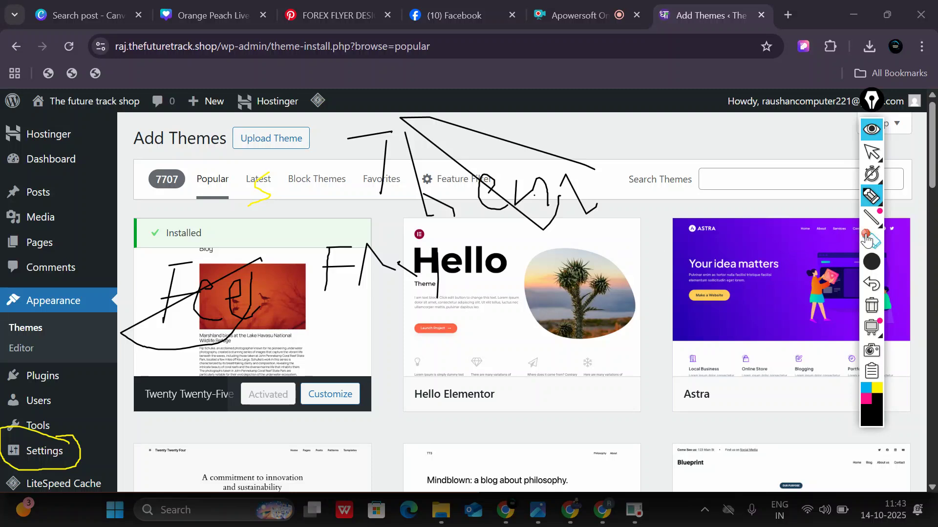
pyautogui.moveTo(701, 170)
pyautogui.mouseDown()
pyautogui.moveTo(424, 205)
pyautogui.moveTo(295, 201)
pyautogui.moveTo(262, 280)
pyautogui.mouseUp()
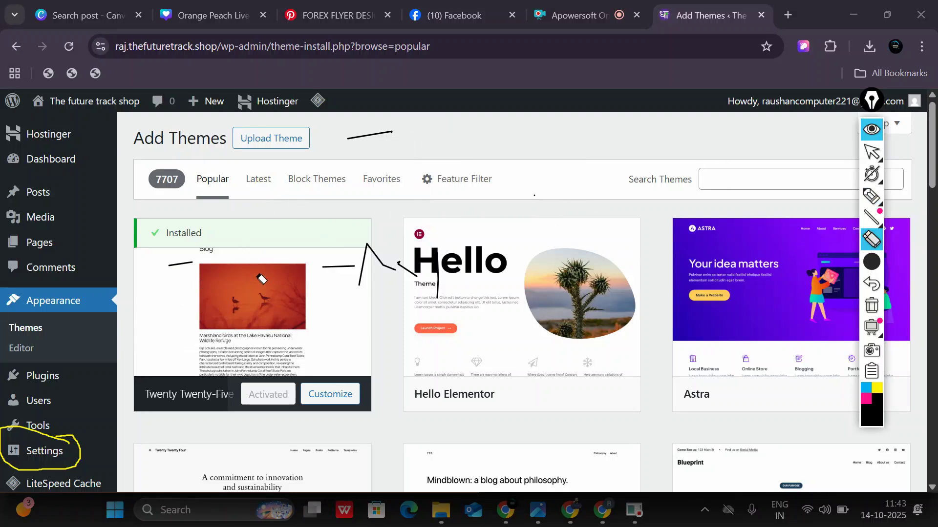
pyautogui.moveTo(178, 286)
pyautogui.mouseDown()
pyautogui.moveTo(180, 272)
pyautogui.moveTo(174, 294)
pyautogui.mouseUp()
pyautogui.click(869, 199)
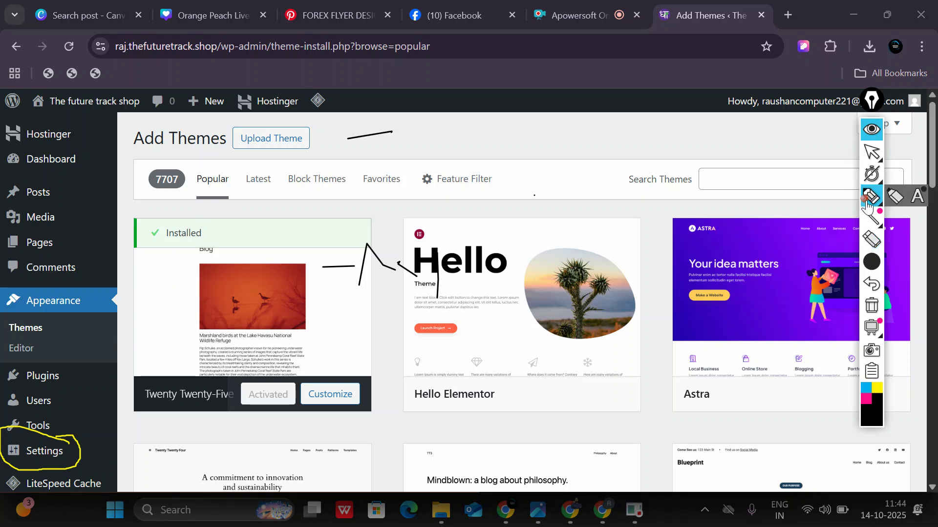
pyautogui.moveTo(334, 198); pyautogui.dragTo(334, 247)
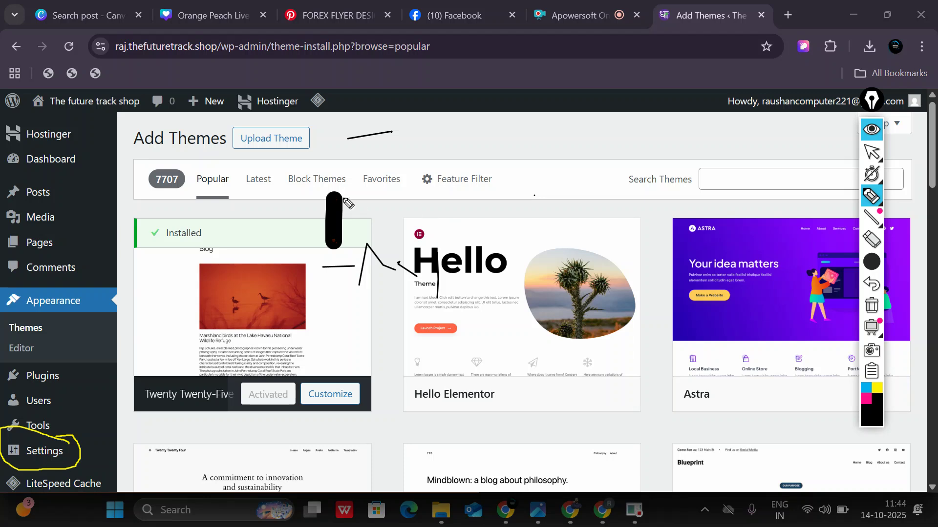
pyautogui.moveTo(293, 184); pyautogui.dragTo(370, 182)
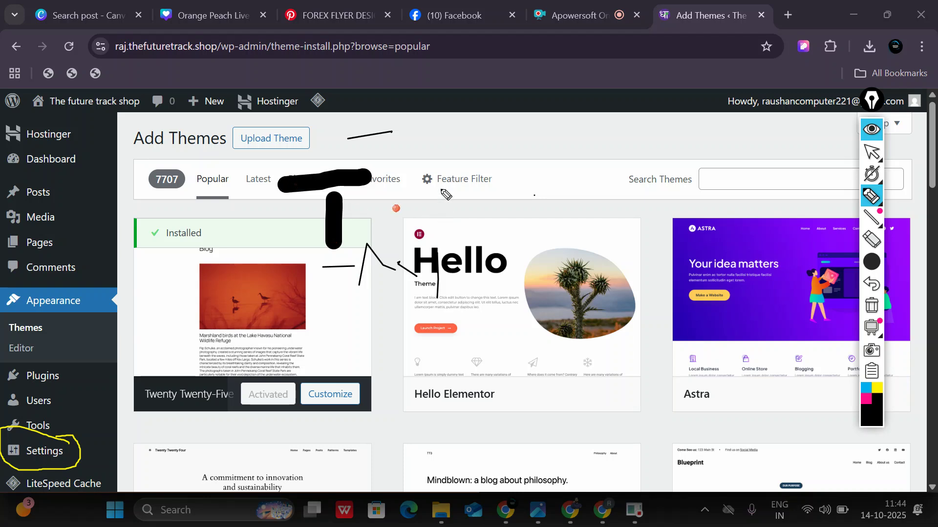
pyautogui.moveTo(433, 249)
pyautogui.mouseDown()
pyautogui.moveTo(433, 164)
pyautogui.moveTo(437, 205)
pyautogui.mouseUp()
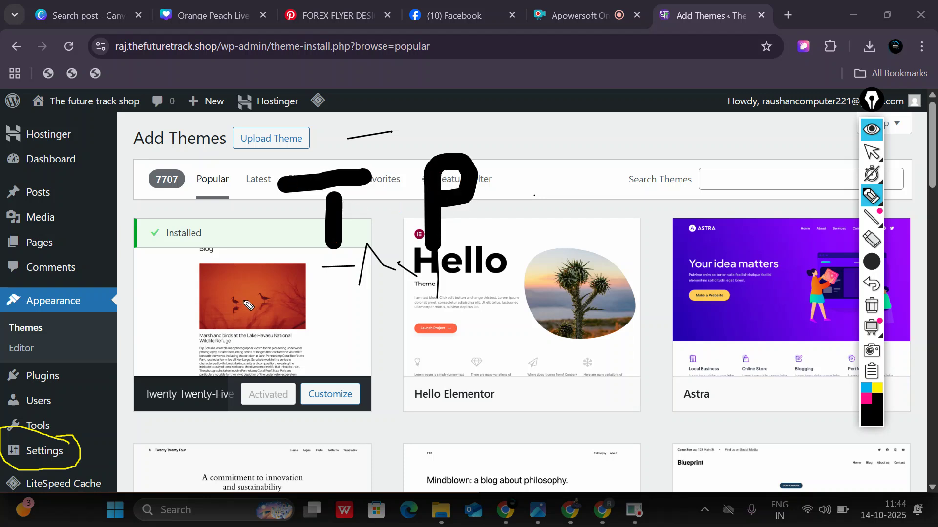
pyautogui.moveTo(325, 271)
pyautogui.mouseDown()
pyautogui.moveTo(386, 198)
pyautogui.moveTo(264, 157)
pyautogui.moveTo(334, 261)
pyautogui.mouseUp()
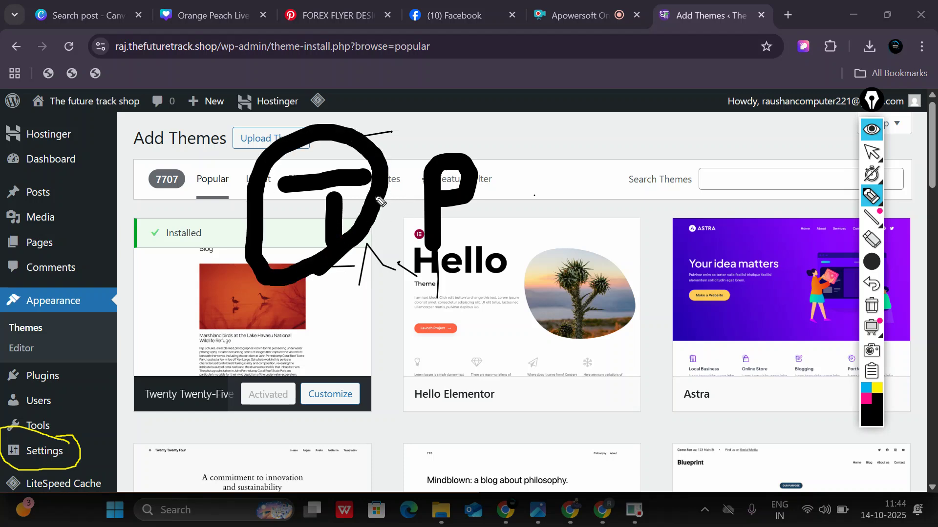
pyautogui.moveTo(379, 198); pyautogui.dragTo(436, 204)
pyautogui.moveTo(521, 196)
pyautogui.mouseDown()
pyautogui.moveTo(385, 215)
pyautogui.moveTo(527, 161)
pyautogui.moveTo(429, 122)
pyautogui.mouseUp()
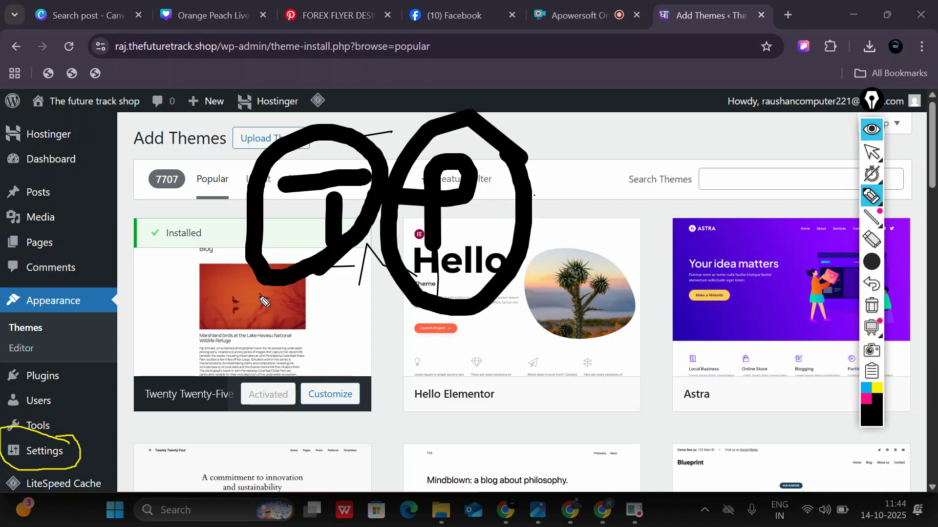
pyautogui.moveTo(256, 295); pyautogui.dragTo(329, 290)
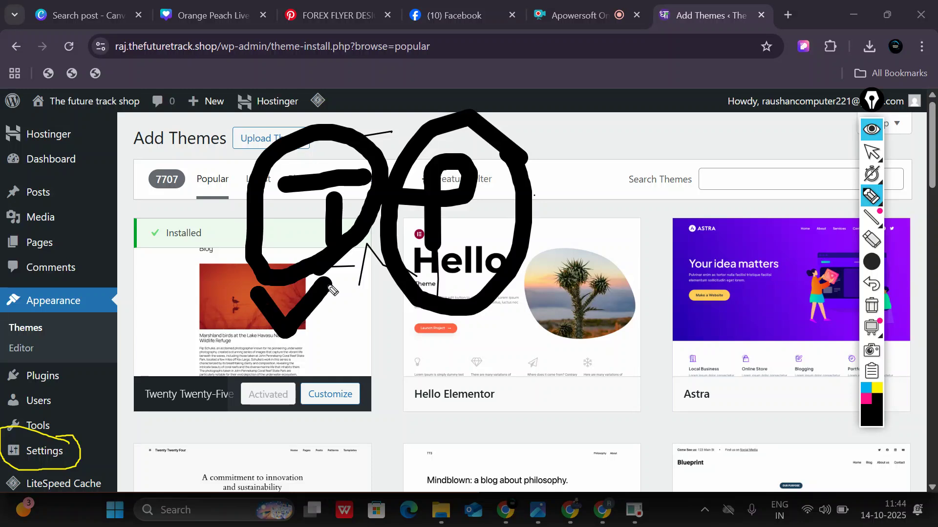
pyautogui.moveTo(395, 328); pyautogui.dragTo(461, 317)
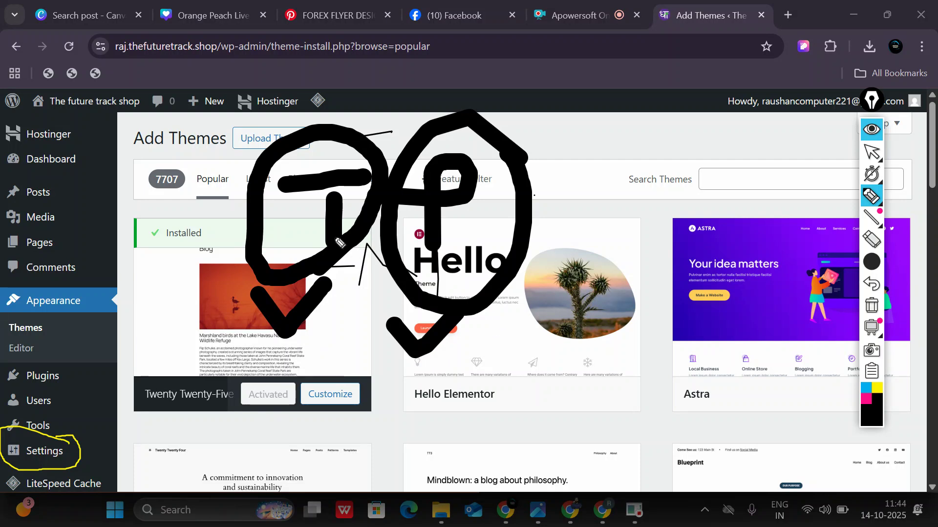
pyautogui.moveTo(291, 212); pyautogui.dragTo(343, 198)
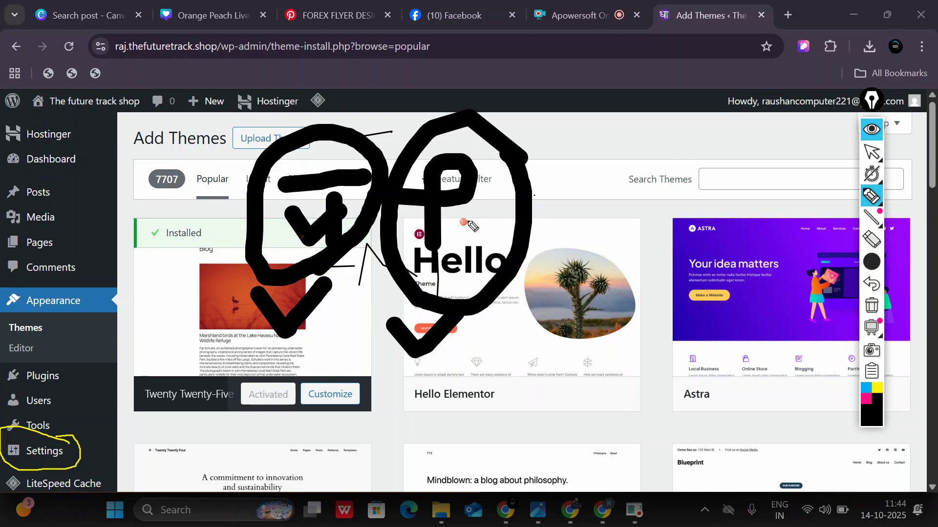
pyautogui.moveTo(462, 211); pyautogui.dragTo(503, 203)
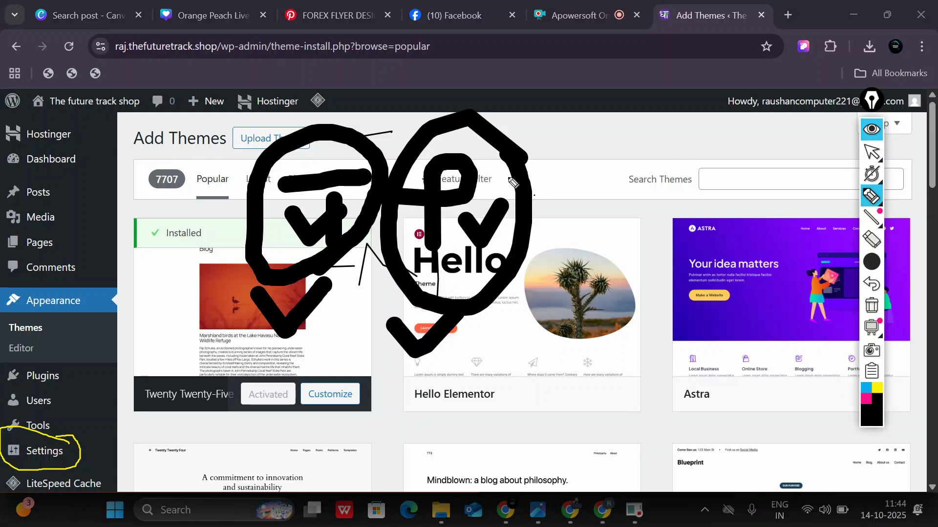
pyautogui.moveTo(512, 182)
pyautogui.mouseDown()
pyautogui.moveTo(410, 230)
pyautogui.moveTo(510, 189)
pyautogui.mouseUp()
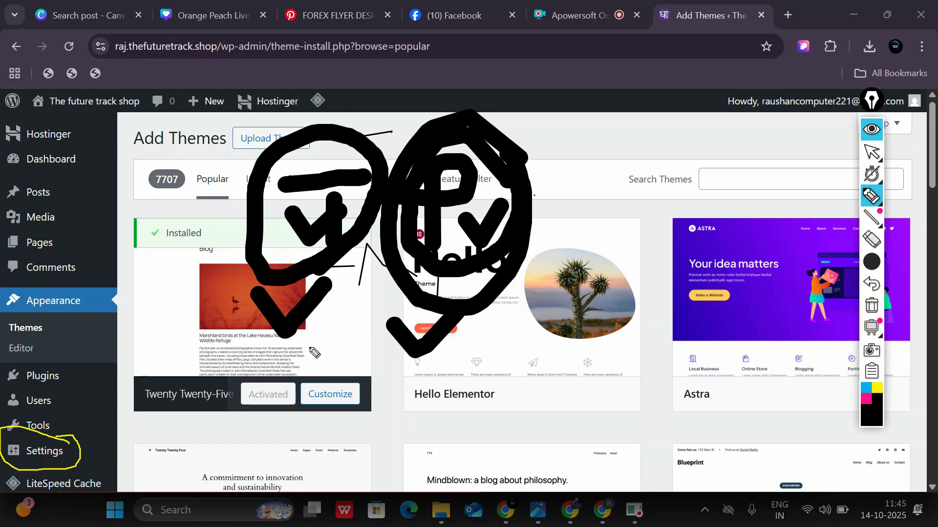
pyautogui.moveTo(272, 337); pyautogui.dragTo(348, 327)
pyautogui.moveTo(457, 362)
pyautogui.mouseDown()
pyautogui.moveTo(540, 322)
pyautogui.moveTo(542, 309)
pyautogui.mouseUp()
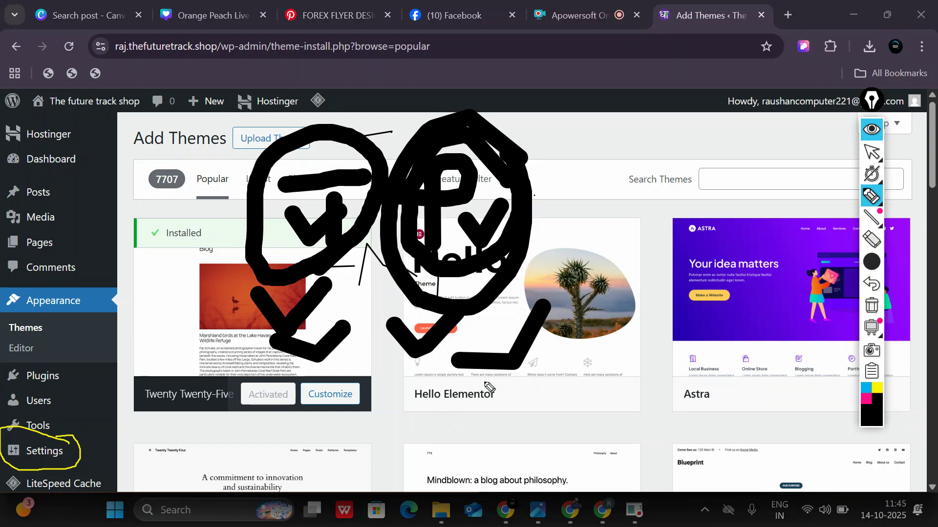
pyautogui.click(509, 341)
pyautogui.click(872, 130)
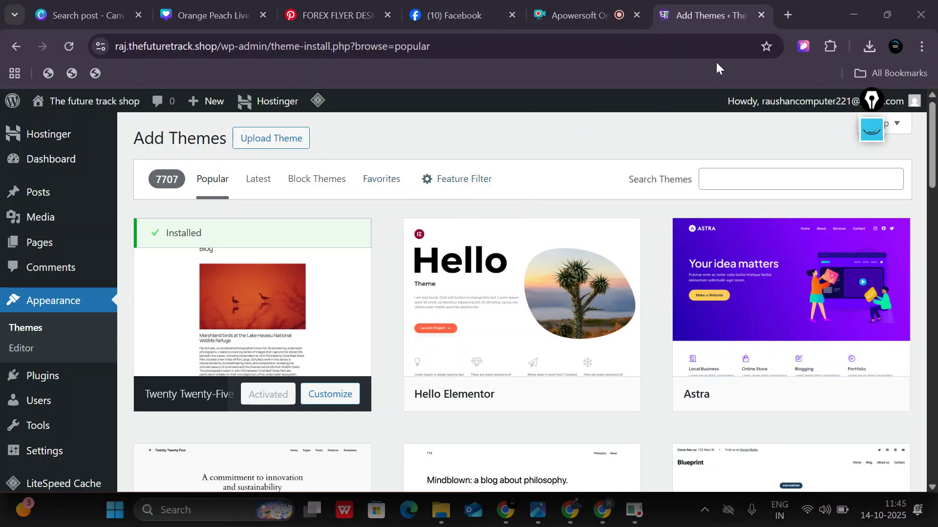
# Step: Install the Astra theme and bring Epic Pen's annotations back
pyautogui.moveTo(766, 391)
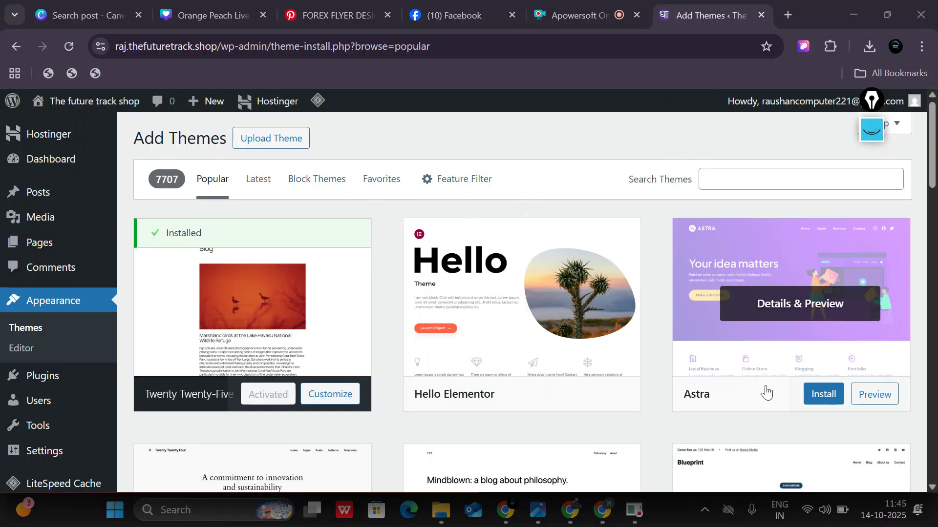
pyautogui.click(825, 397)
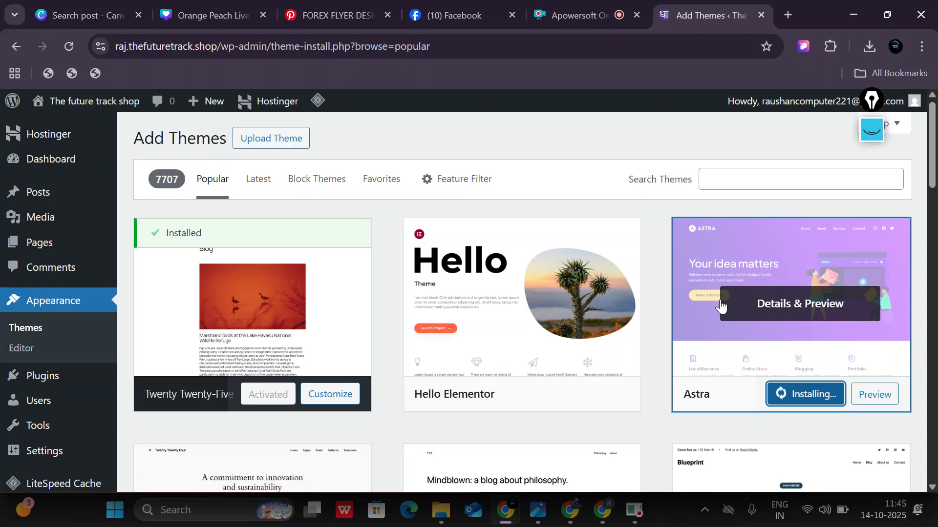
pyautogui.click(864, 130)
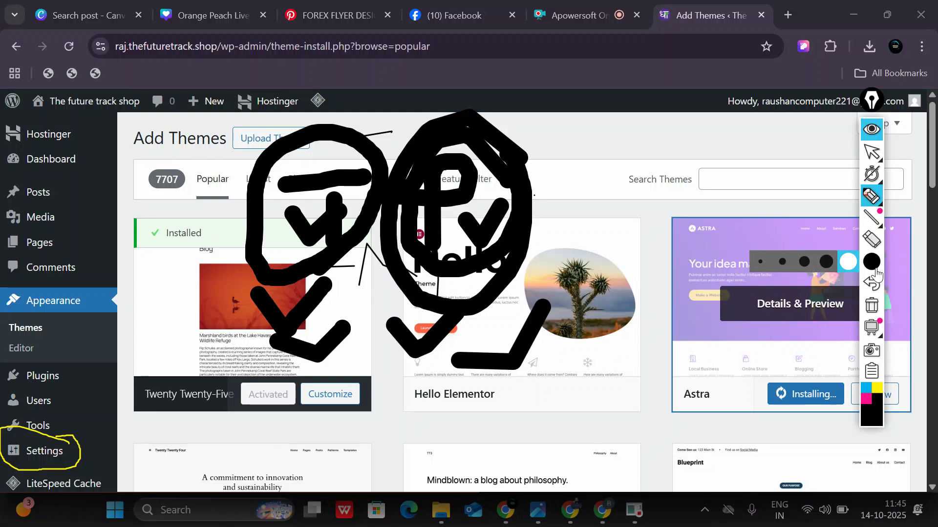
# Step: Erase the two large circled annotations with Epic Pen's eraser
pyautogui.click(872, 264)
pyautogui.click(872, 239)
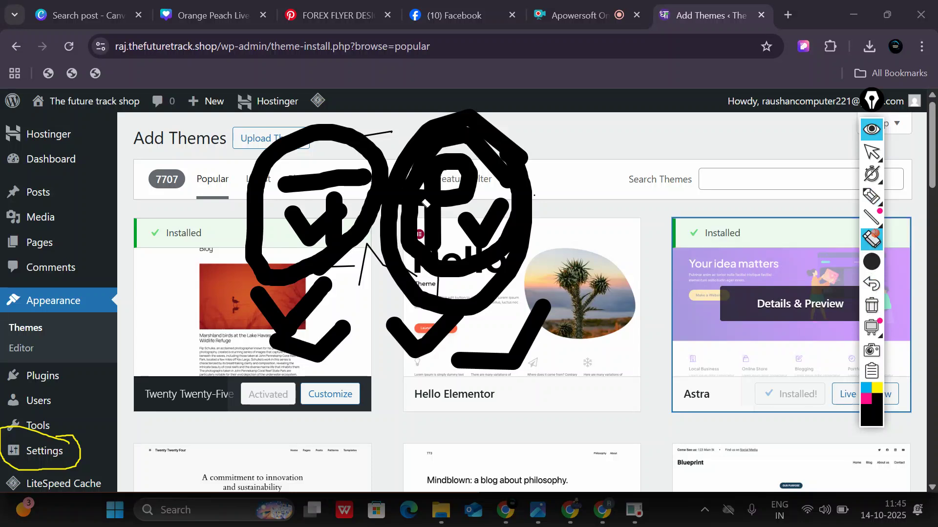
pyautogui.moveTo(508, 293)
pyautogui.mouseDown()
pyautogui.moveTo(217, 311)
pyautogui.moveTo(365, 360)
pyautogui.moveTo(459, 355)
pyautogui.moveTo(376, 182)
pyautogui.moveTo(377, 256)
pyautogui.mouseUp()
pyautogui.click(273, 222)
pyautogui.click(214, 225)
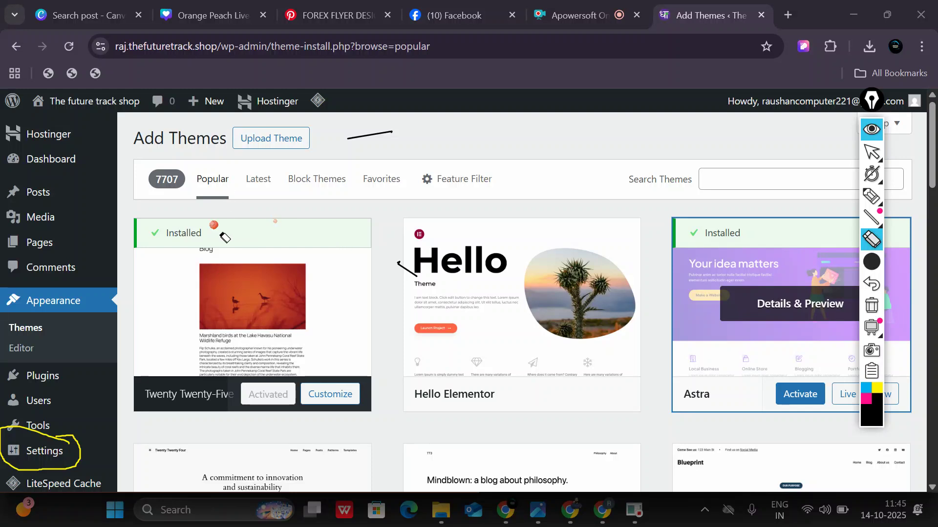
# Step: Draw a large A, a plus sign and a curved stroke over the theme cards
pyautogui.click(871, 197)
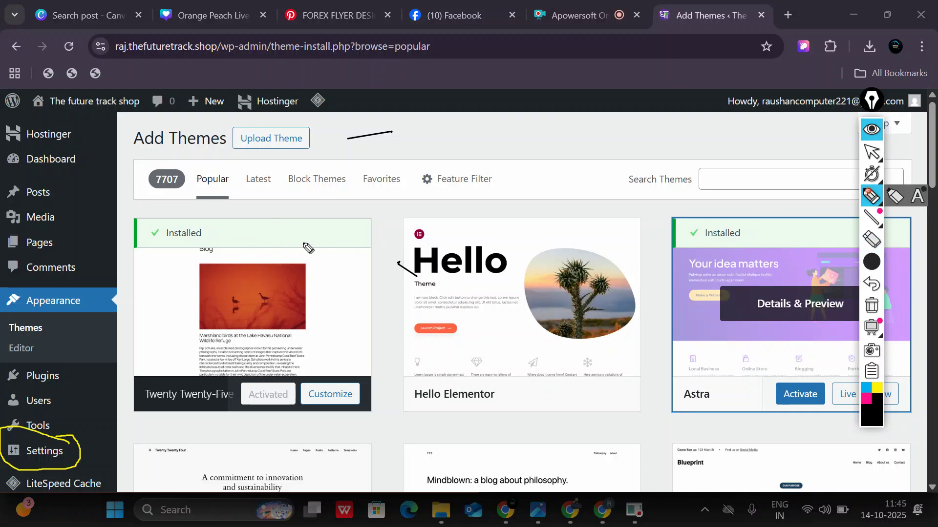
pyautogui.moveTo(186, 317)
pyautogui.mouseDown()
pyautogui.moveTo(243, 291)
pyautogui.moveTo(251, 307)
pyautogui.mouseUp()
pyautogui.moveTo(195, 281); pyautogui.dragTo(292, 264)
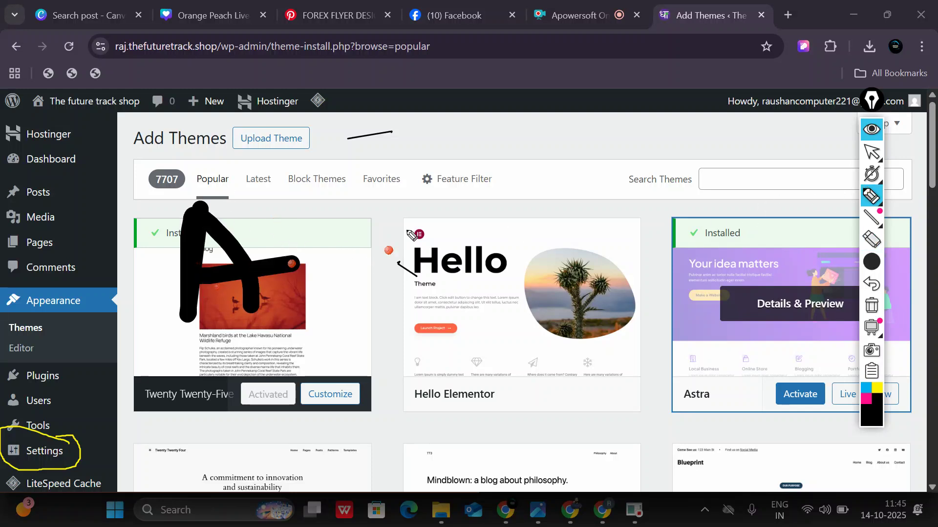
pyautogui.moveTo(405, 303); pyautogui.dragTo(406, 210)
pyautogui.moveTo(384, 240); pyautogui.dragTo(431, 228)
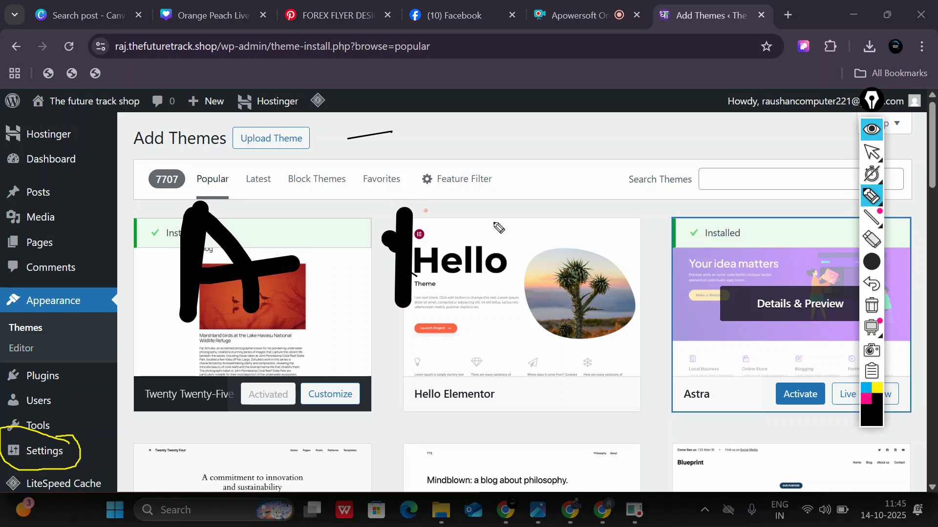
pyautogui.moveTo(543, 192)
pyautogui.mouseDown()
pyautogui.moveTo(562, 256)
pyautogui.moveTo(513, 283)
pyautogui.mouseUp()
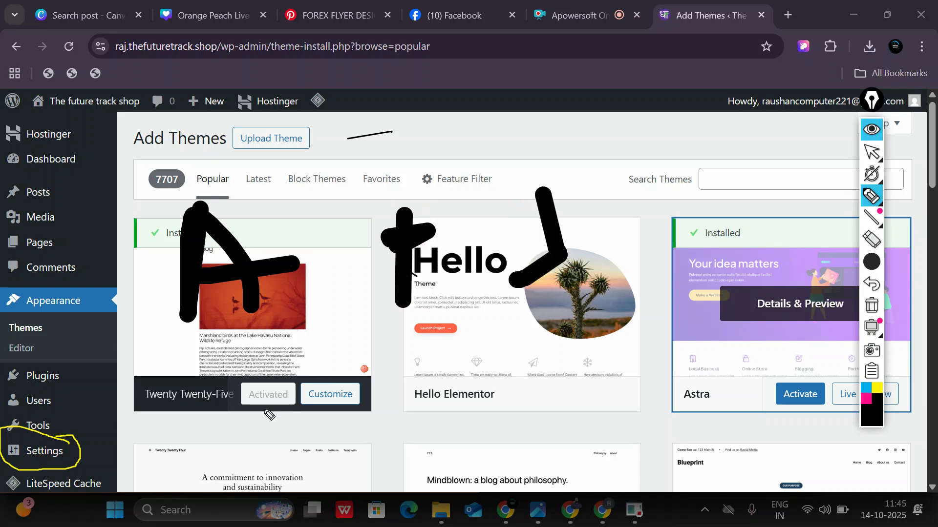
pyautogui.moveTo(543, 193); pyautogui.dragTo(614, 172)
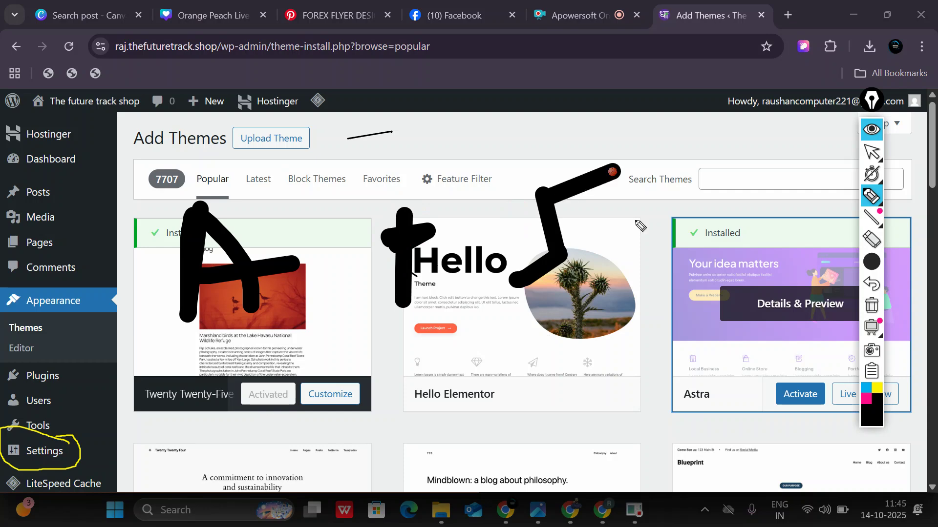
# Step: Erase the A, plus and curved strokes, then hide the annotation tools
pyautogui.moveTo(879, 201)
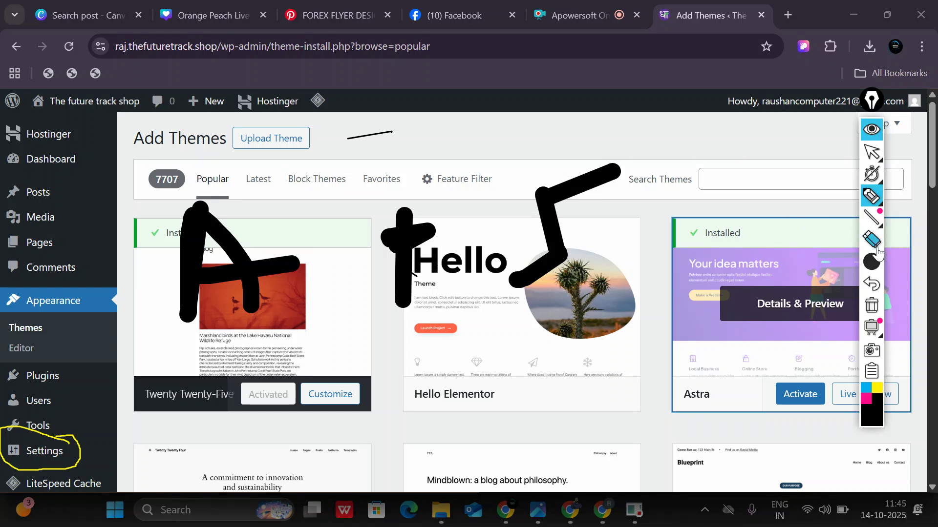
pyautogui.moveTo(870, 264)
pyautogui.click(872, 241)
pyautogui.moveTo(205, 225)
pyautogui.mouseDown()
pyautogui.moveTo(586, 235)
pyautogui.moveTo(634, 153)
pyautogui.mouseUp()
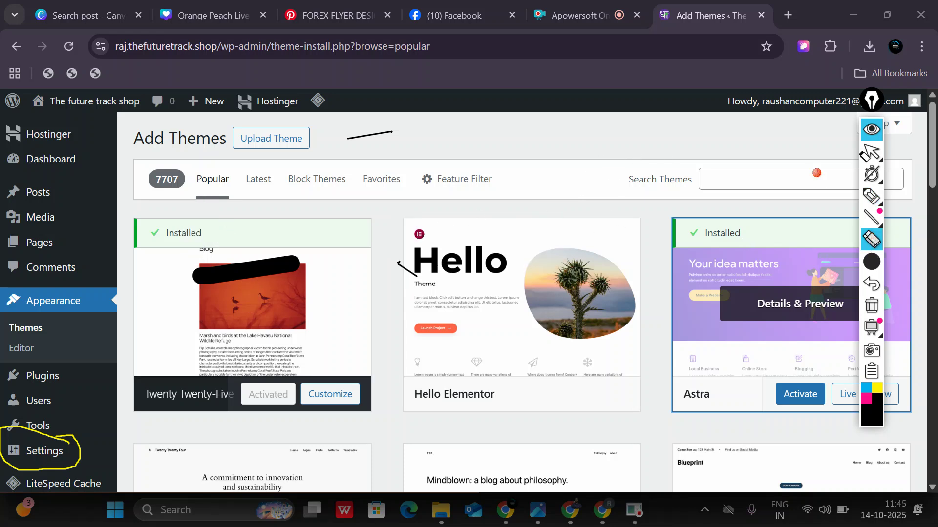
pyautogui.click(871, 129)
# Step: Activate the Astra theme and begin its guided Starter Templates setup
pyautogui.click(799, 394)
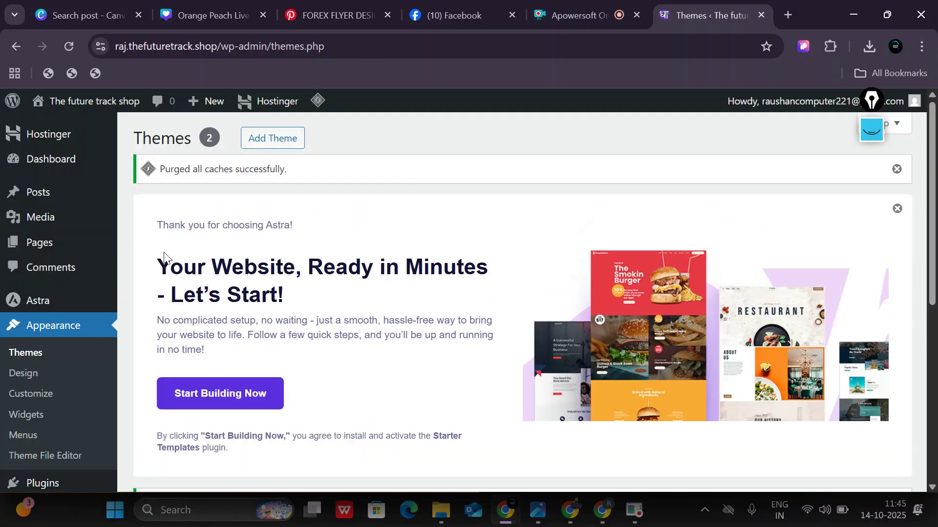
pyautogui.moveTo(164, 254); pyautogui.dragTo(352, 294)
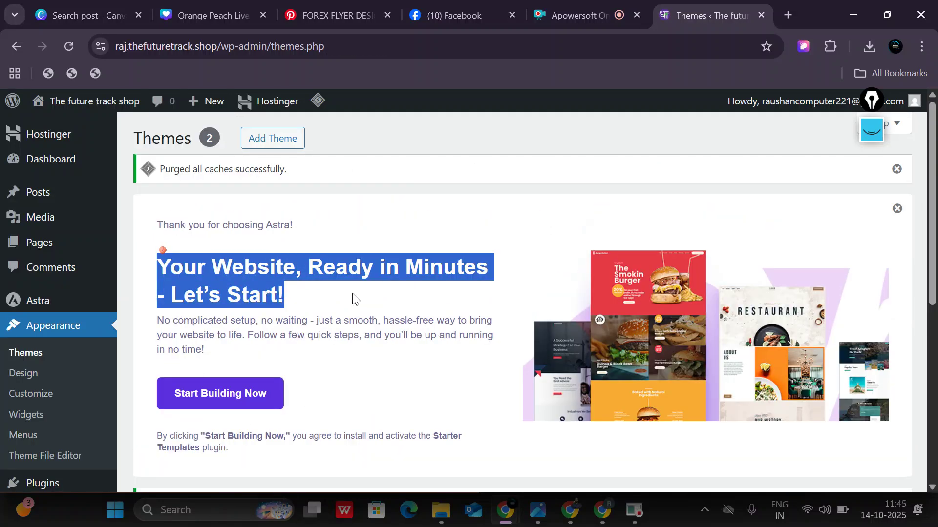
pyautogui.click(223, 406)
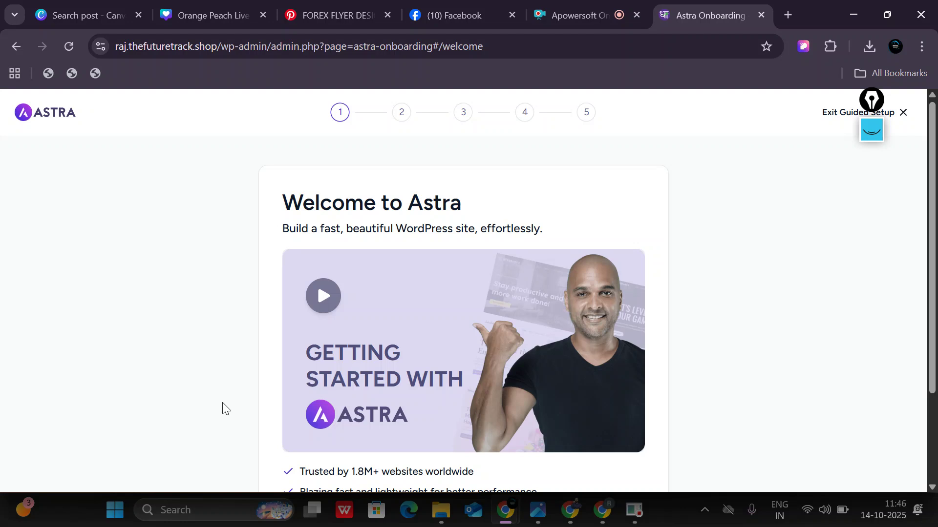
pyautogui.scroll(-3, 393, 325)
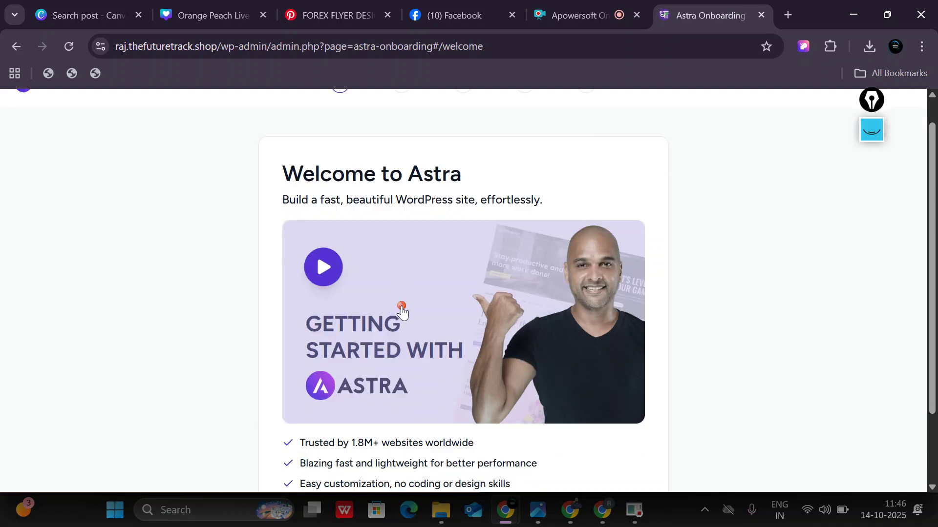
pyautogui.click(342, 461)
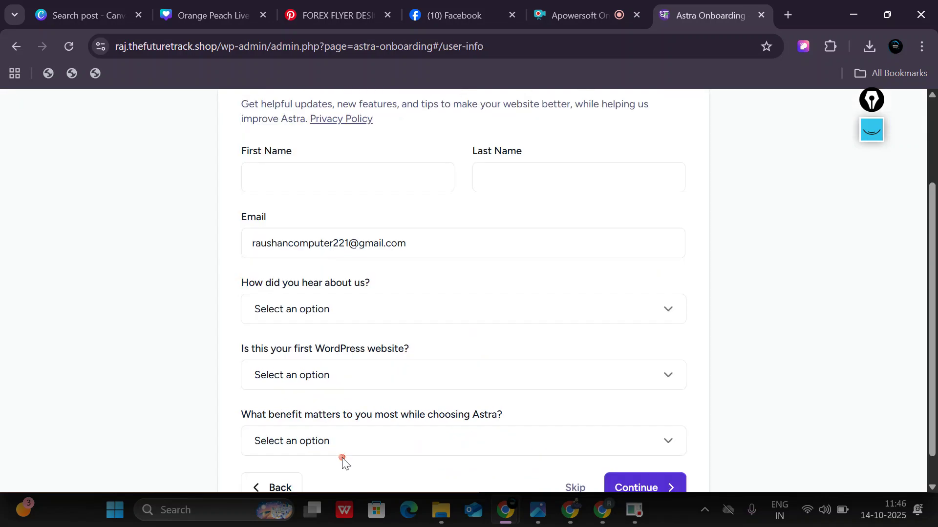
# Step: Autofill the name and answer WordPress Themes Directory, just getting started, fast-loading theme
pyautogui.scroll(2, 439, 329)
pyautogui.click(309, 262)
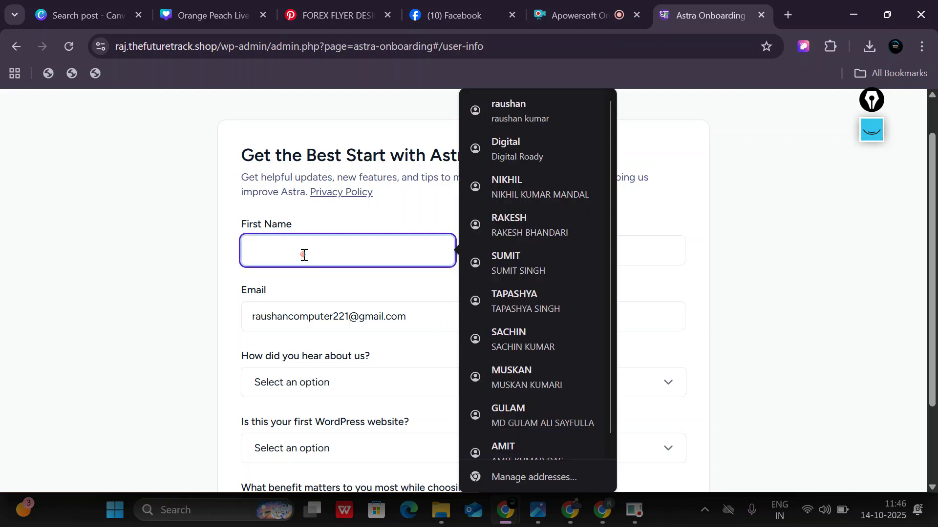
pyautogui.click(557, 122)
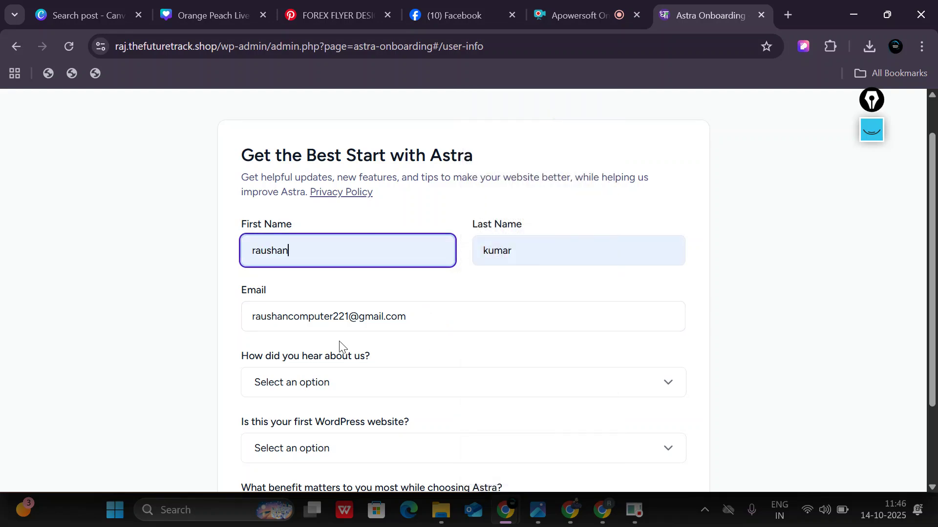
pyautogui.scroll(-2, 341, 345)
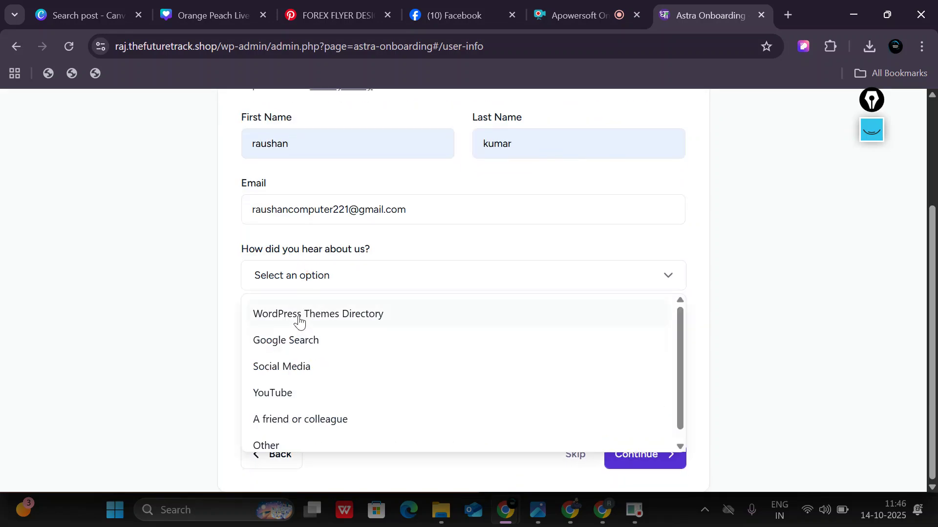
pyautogui.click(299, 322)
pyautogui.click(317, 342)
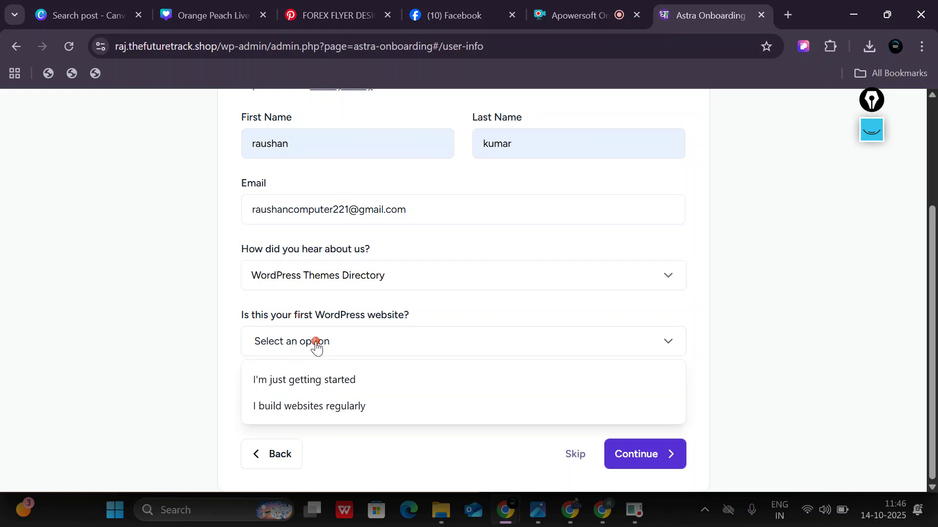
pyautogui.click(311, 382)
pyautogui.click(297, 407)
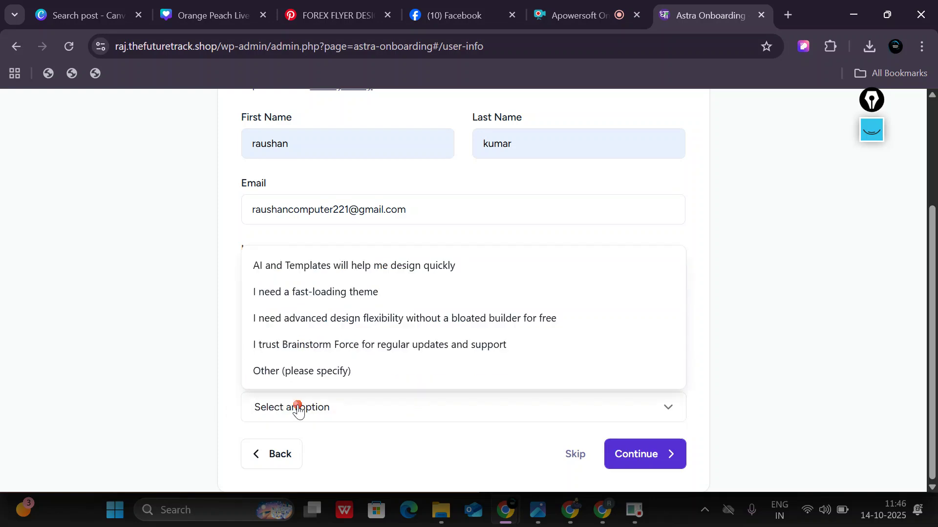
pyautogui.click(327, 295)
# Step: Submit the profile and continue past the features step to starter templates
pyautogui.click(632, 459)
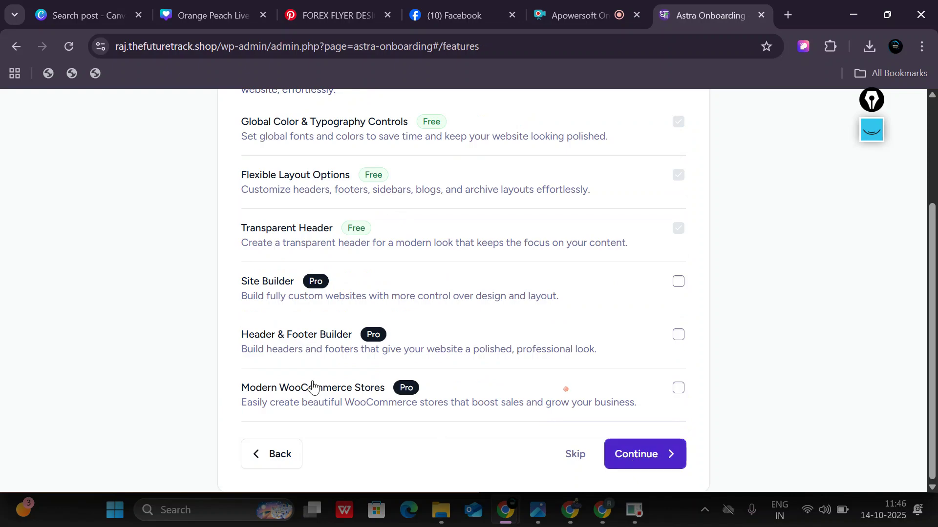
pyautogui.scroll(-3, 332, 210)
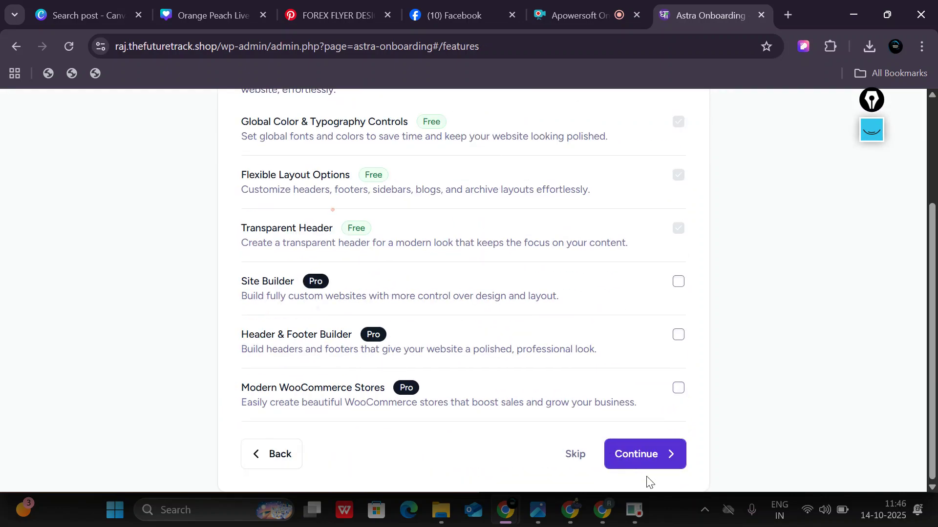
pyautogui.click(654, 466)
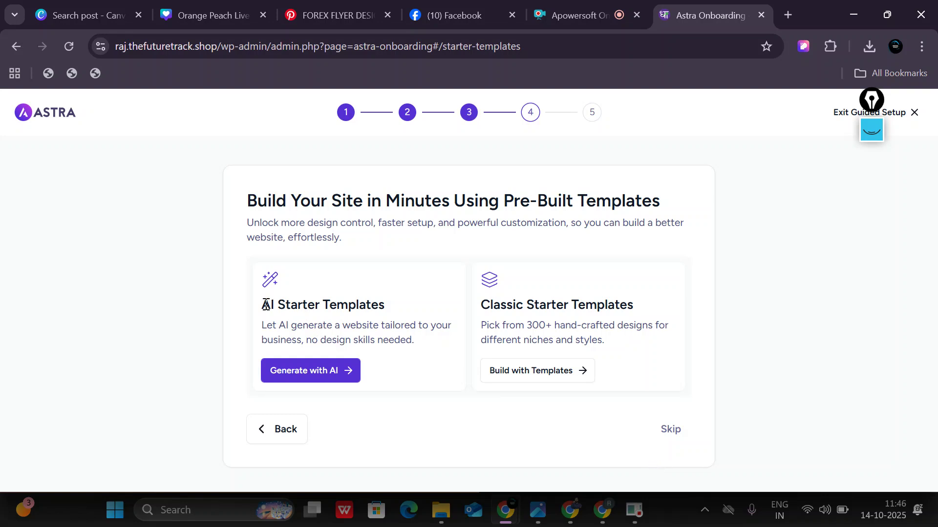
# Step: Choose Build with Templates under Classic Starter Templates
pyautogui.moveTo(265, 305); pyautogui.dragTo(388, 305)
pyautogui.click(491, 300)
pyautogui.moveTo(491, 300); pyautogui.dragTo(658, 304)
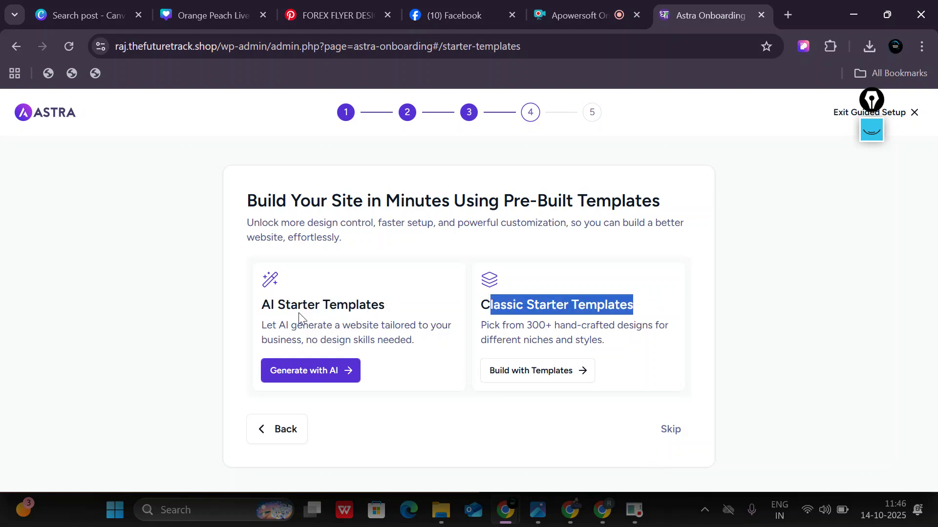
pyautogui.click(549, 376)
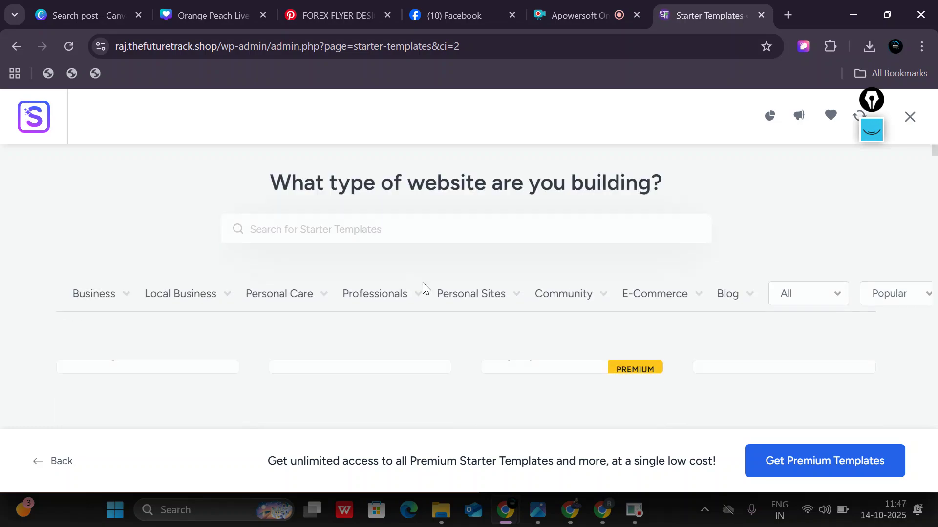
# Step: Scroll through the starter template grid to browse the available designs
pyautogui.scroll(-5, 423, 282)
pyautogui.scroll(-15, 758, 311)
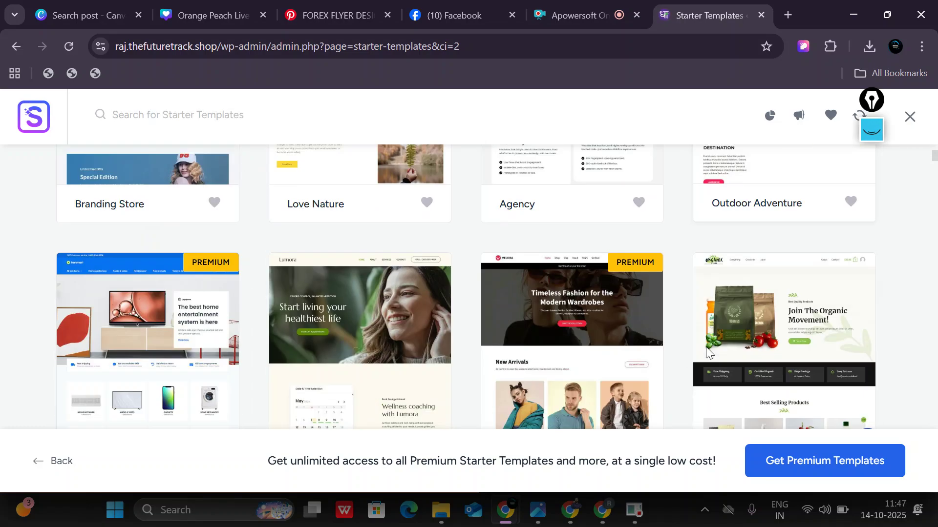
pyautogui.scroll(-8, 705, 354)
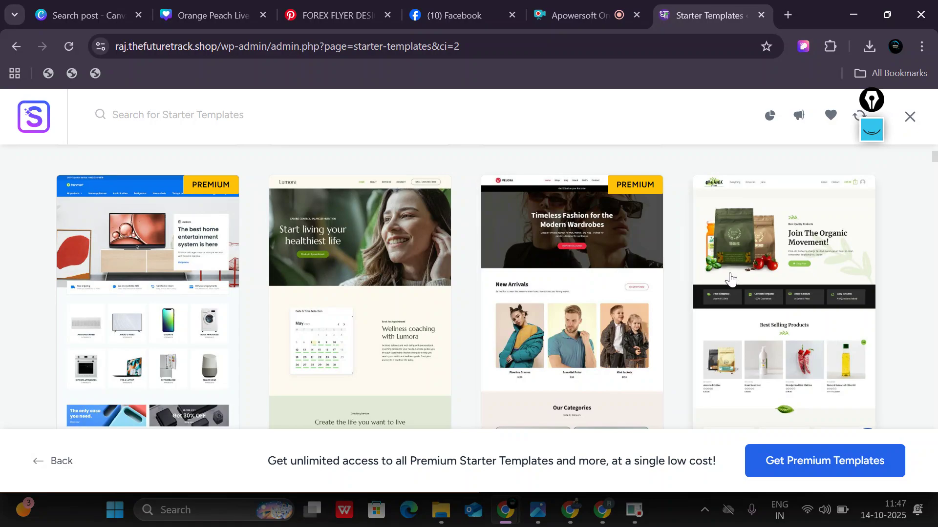
pyautogui.scroll(-6, 731, 279)
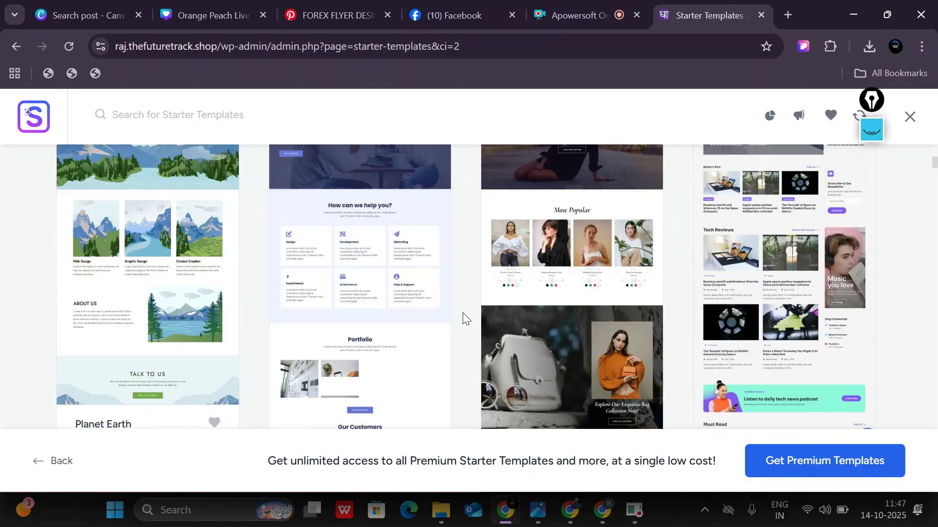
pyautogui.scroll(2, 277, 316)
pyautogui.scroll(10, 247, 303)
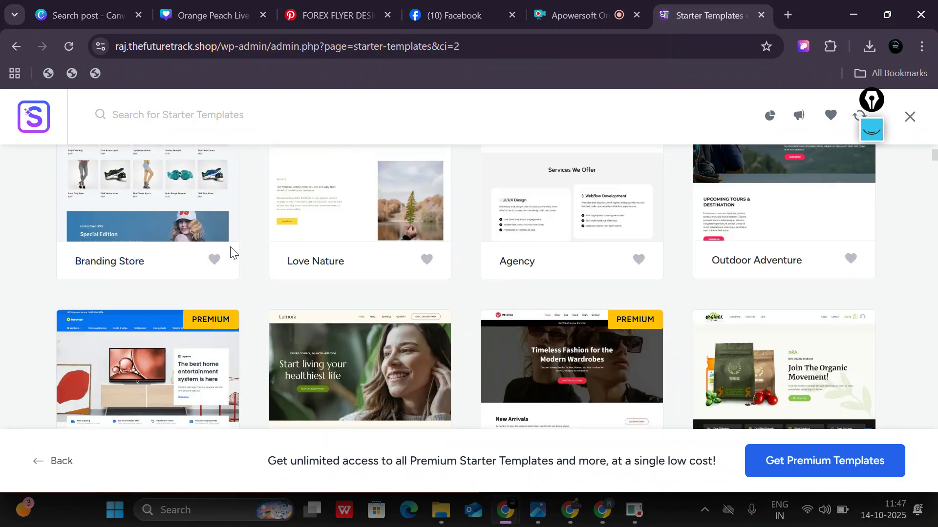
pyautogui.moveTo(322, 321)
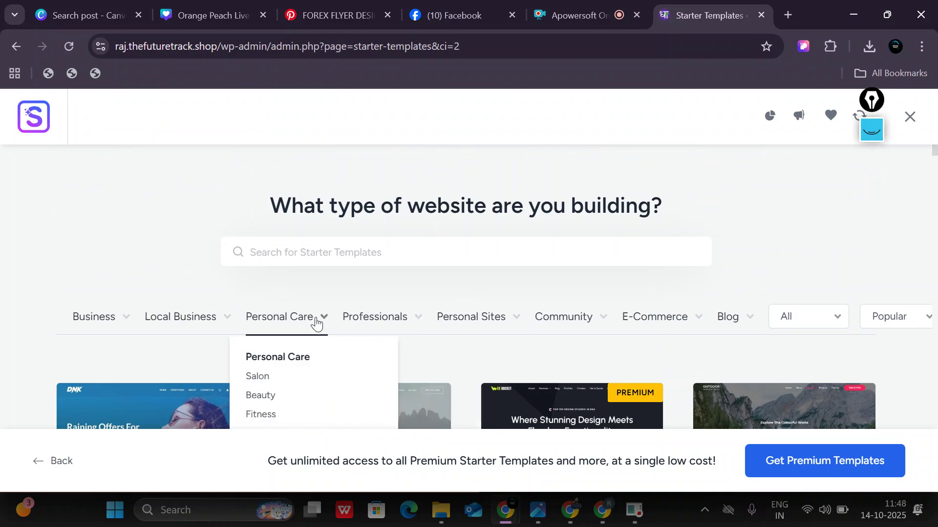
pyautogui.scroll(-3, 316, 322)
pyautogui.scroll(2, 393, 226)
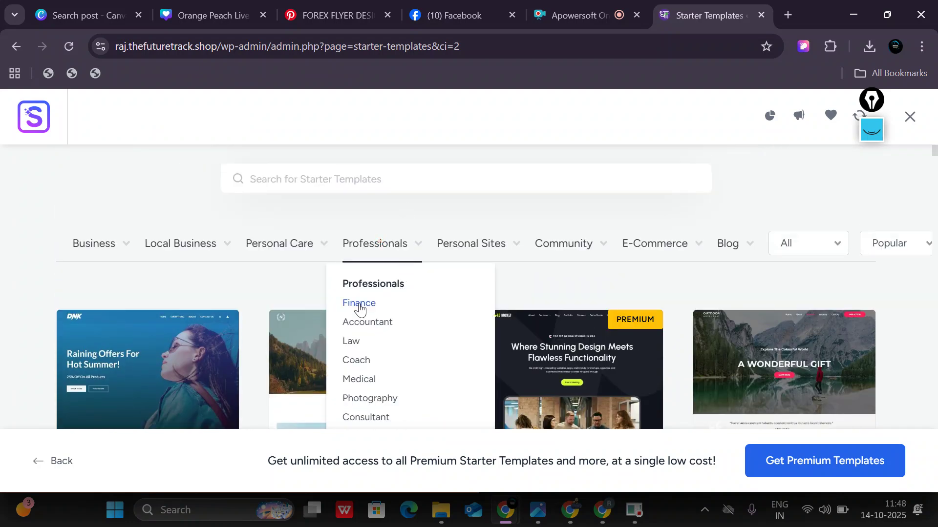
# Step: Filter to the Business > Agency category and scroll to the Digital Agency cards
pyautogui.moveTo(299, 264)
pyautogui.moveTo(207, 247)
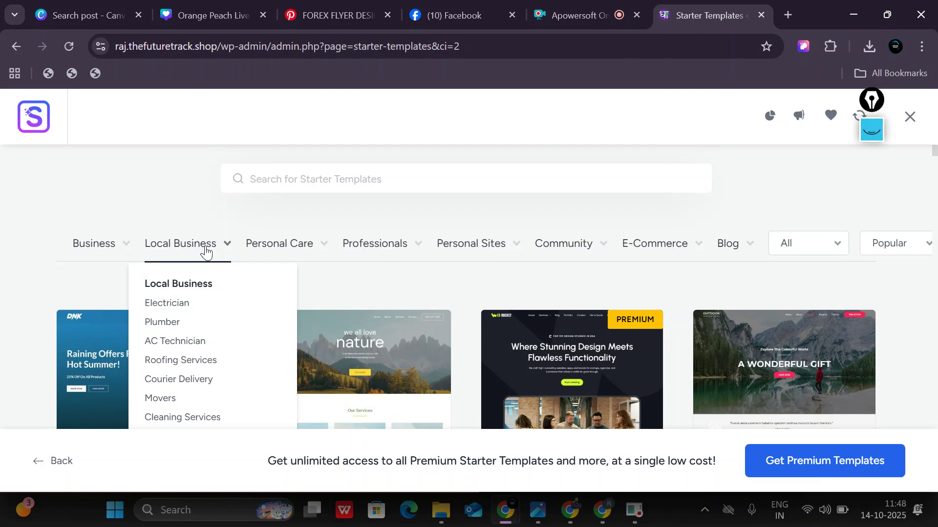
pyautogui.moveTo(116, 244)
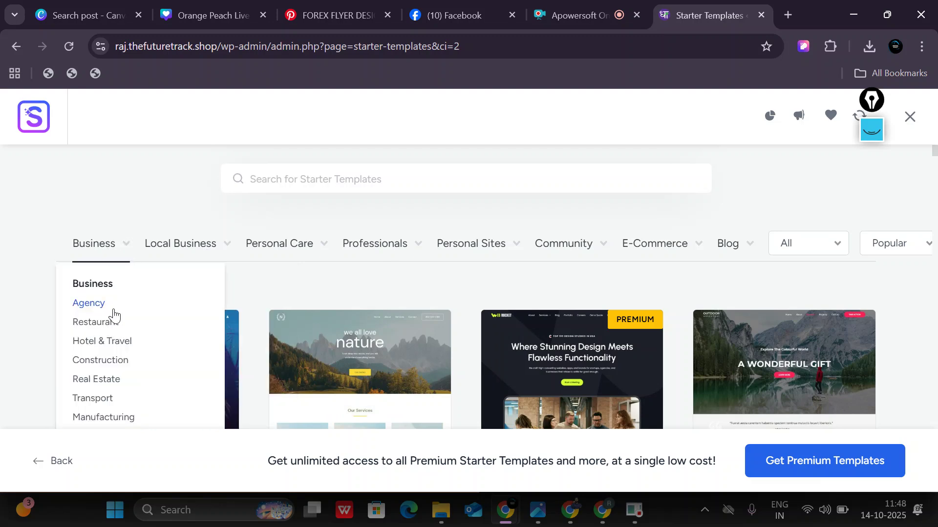
pyautogui.click(94, 304)
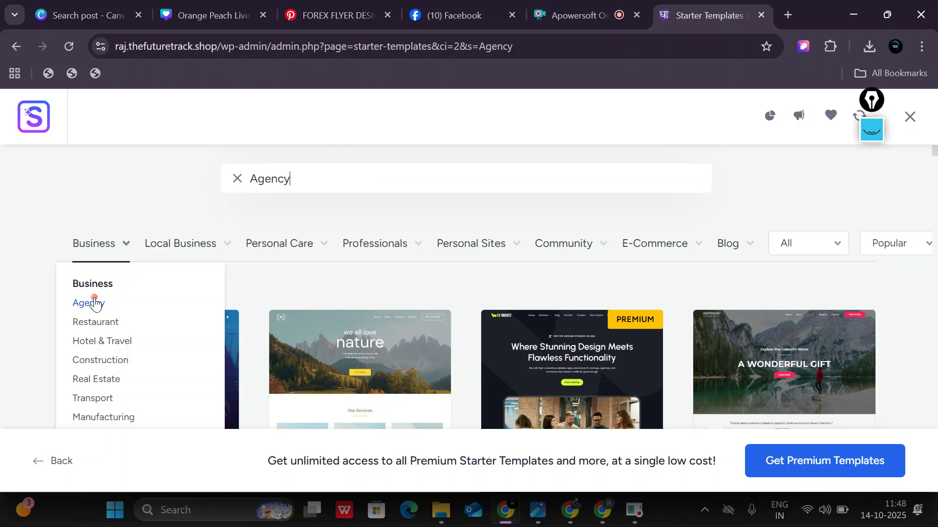
pyautogui.scroll(-6, 306, 298)
pyautogui.scroll(3, 187, 271)
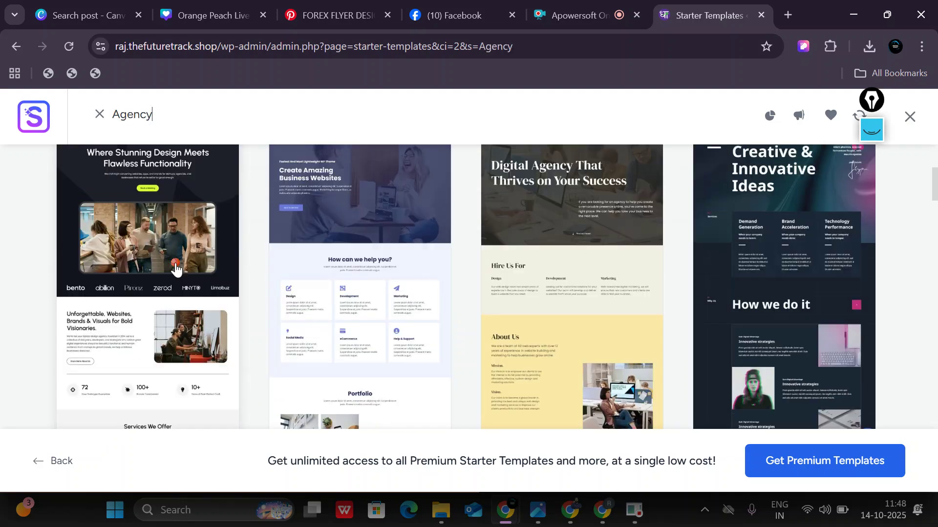
pyautogui.scroll(-1, 675, 296)
pyautogui.scroll(-3, 674, 297)
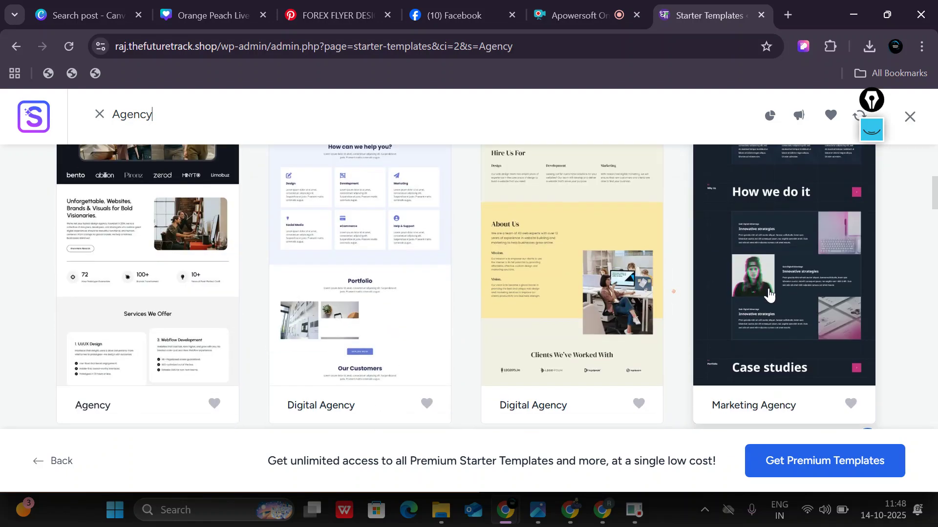
# Step: Open the Digital Agency template and, after trying several pairs, apply IBM Plex Serif & Inter fonts
pyautogui.click(582, 233)
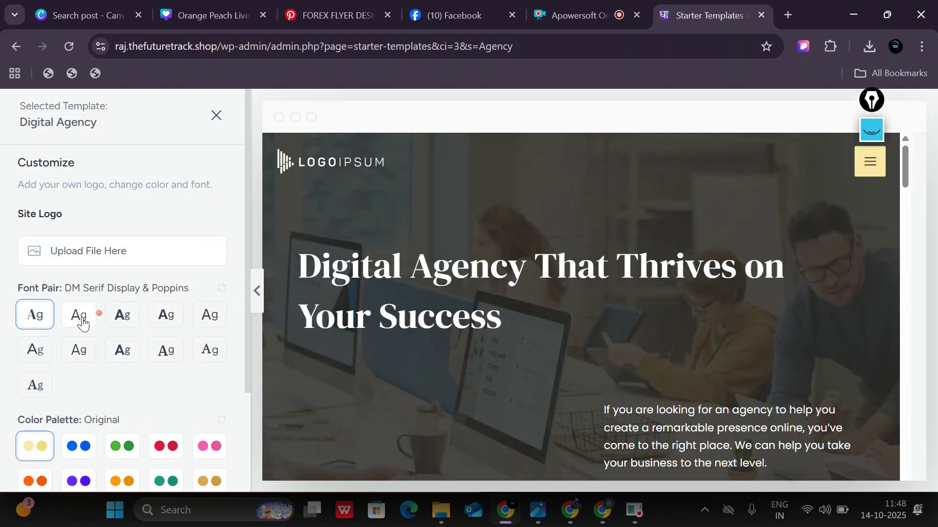
pyautogui.click(95, 316)
pyautogui.click(138, 320)
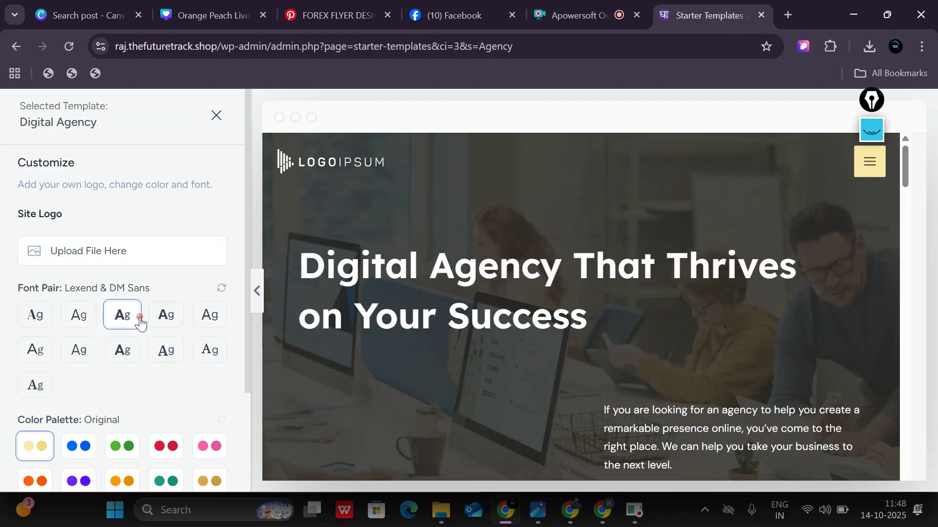
pyautogui.click(168, 316)
pyautogui.click(218, 325)
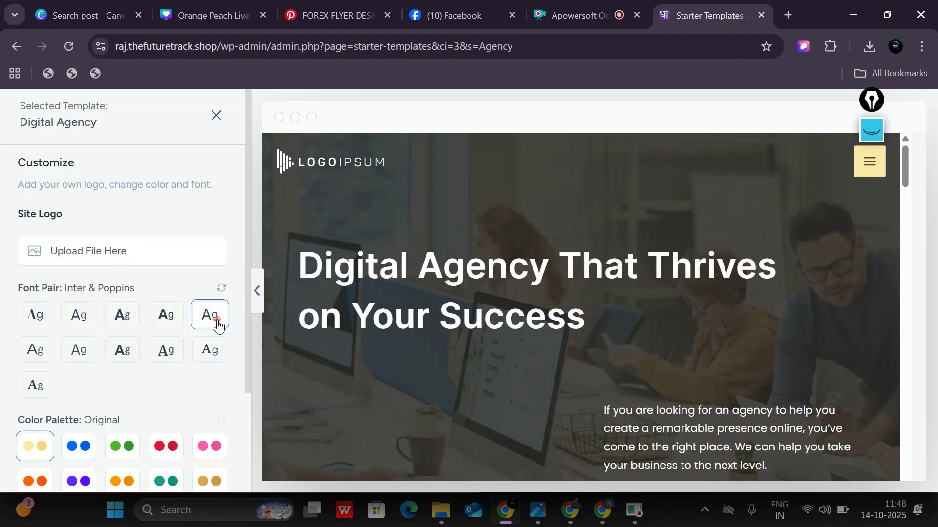
pyautogui.click(27, 354)
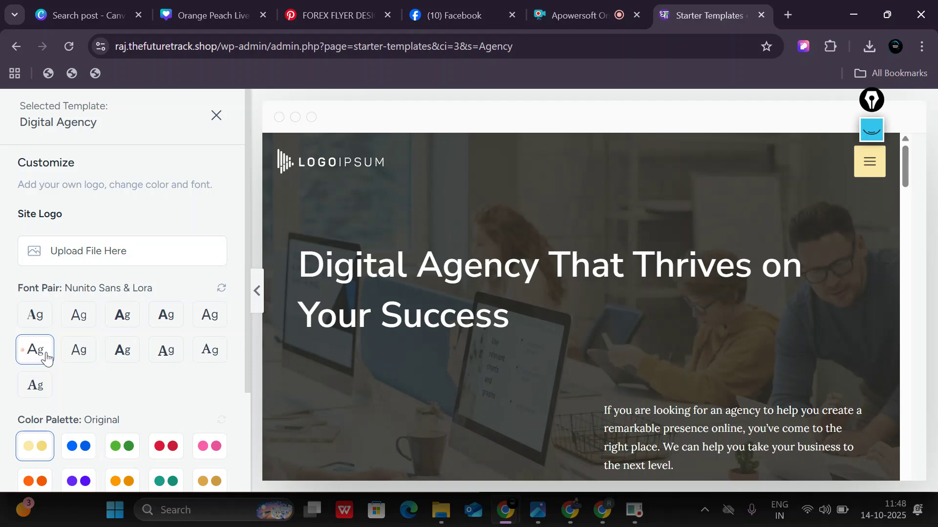
pyautogui.click(85, 355)
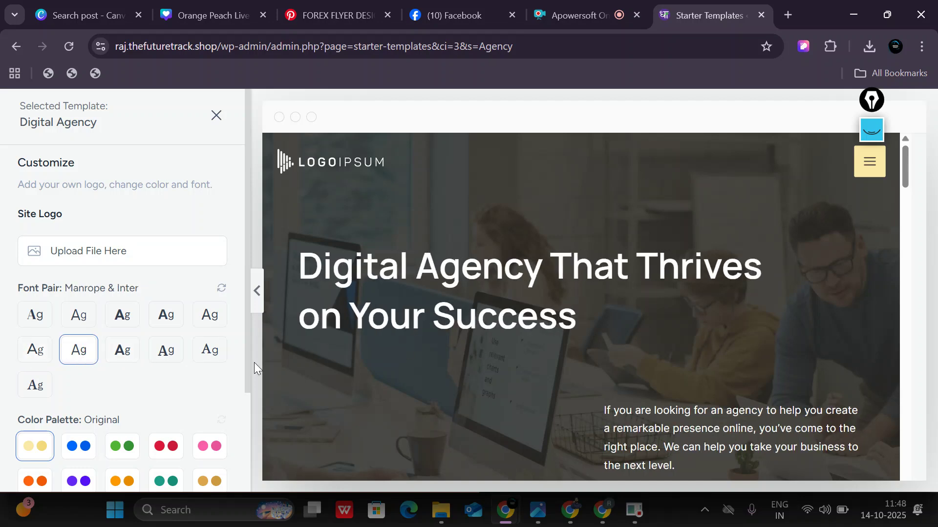
pyautogui.click(125, 357)
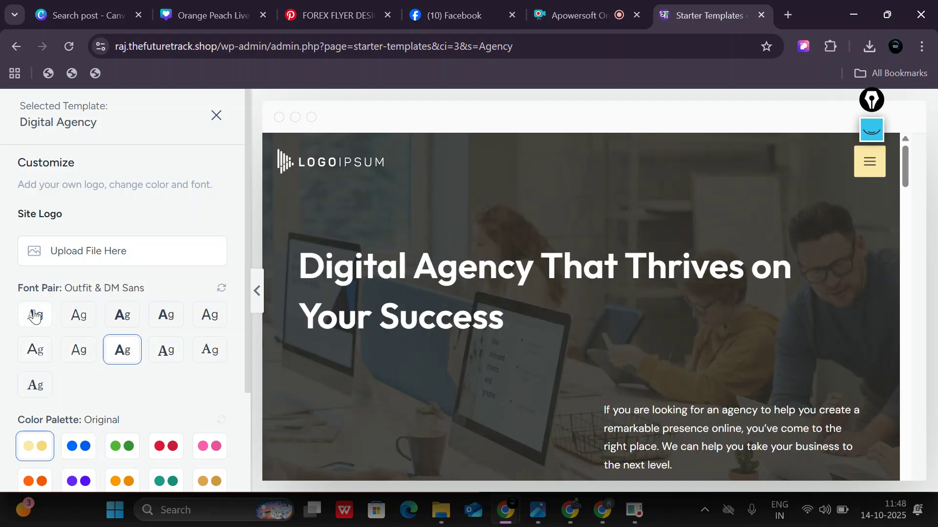
pyautogui.click(26, 309)
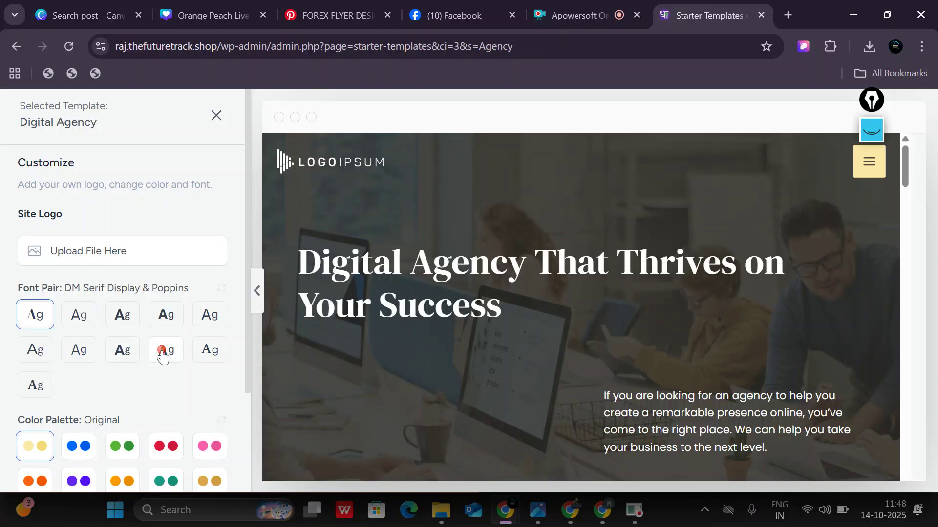
pyautogui.click(163, 354)
# Step: Try blue, green, red and pink Style 4 palettes, then keep the Original yellow palette
pyautogui.scroll(-3, 177, 355)
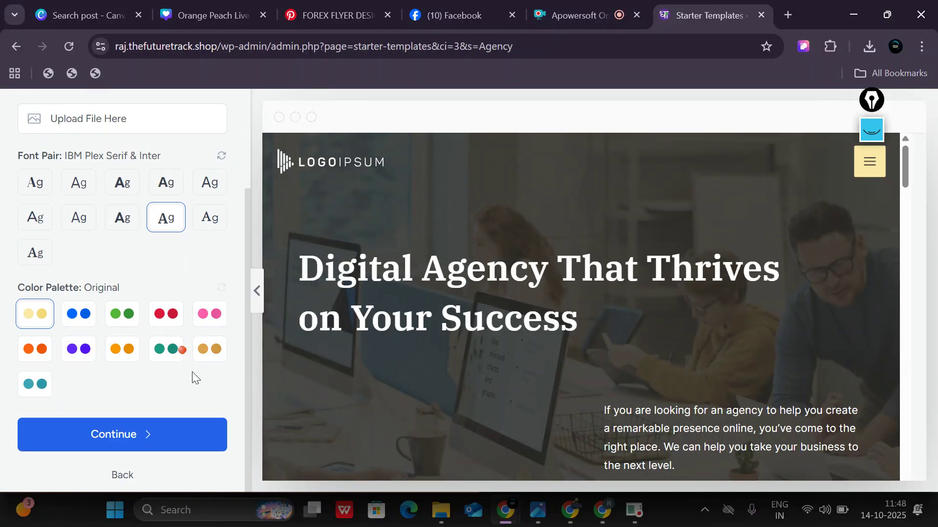
pyautogui.click(79, 315)
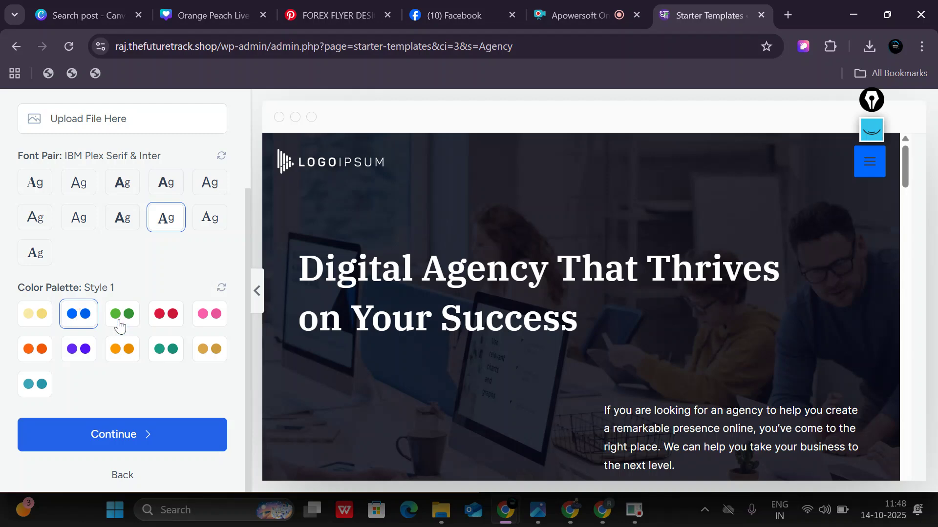
pyautogui.click(128, 320)
pyautogui.click(168, 320)
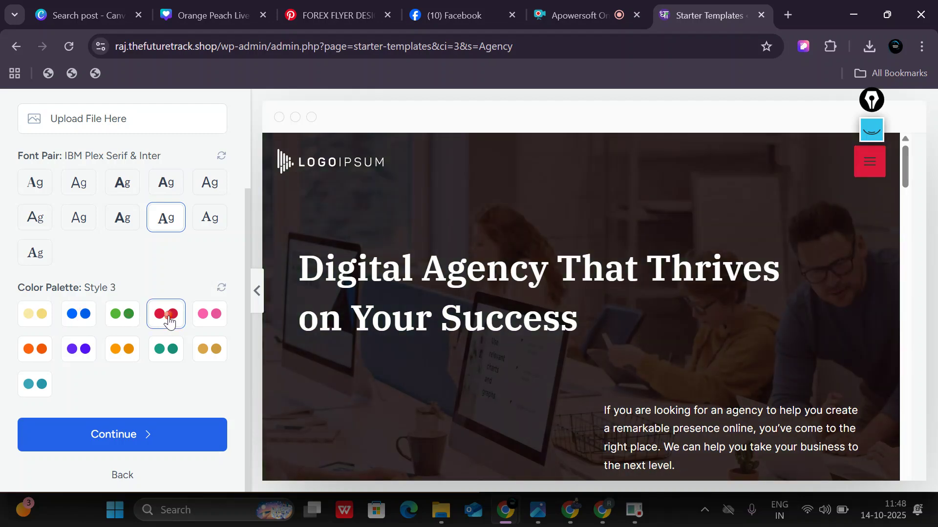
pyautogui.click(209, 316)
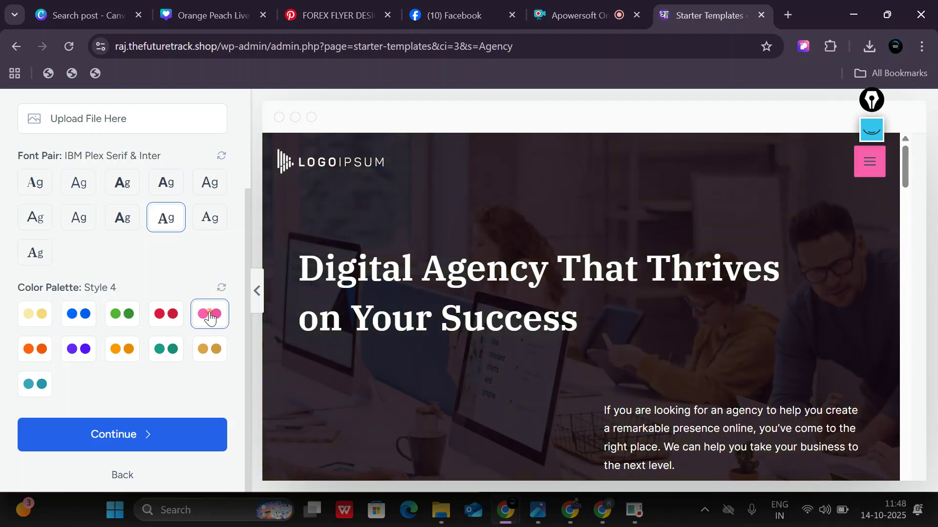
pyautogui.click(32, 313)
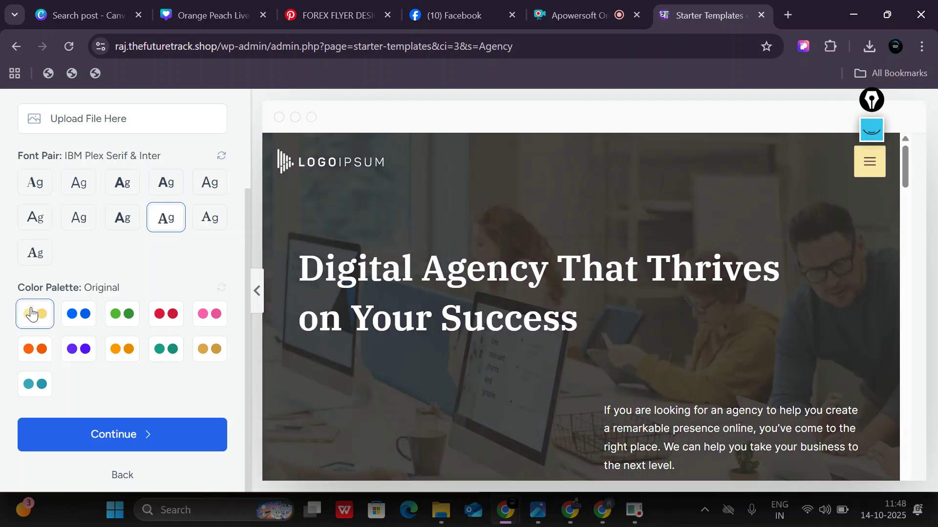
pyautogui.click(153, 378)
# Step: Continue through Select features and tick 'I understand, let's go!' on the overwrite warning
pyautogui.click(137, 443)
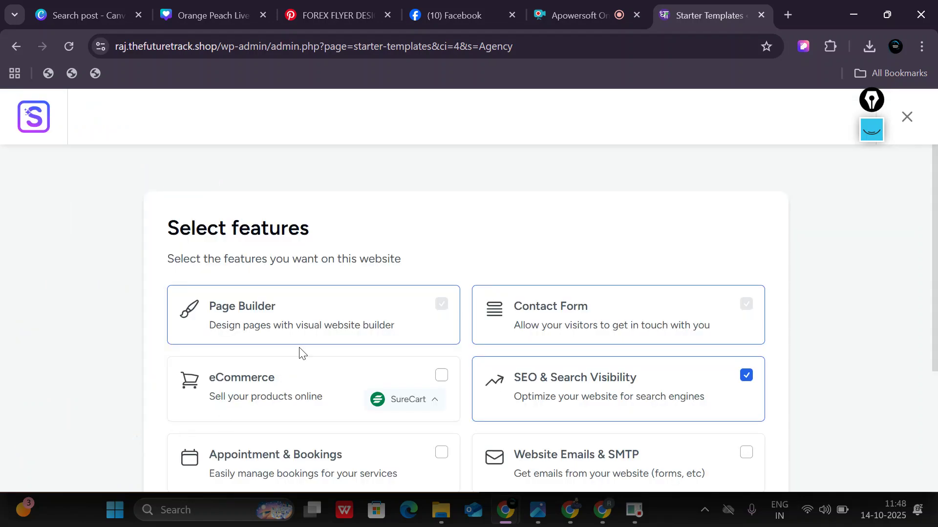
pyautogui.scroll(-2, 300, 352)
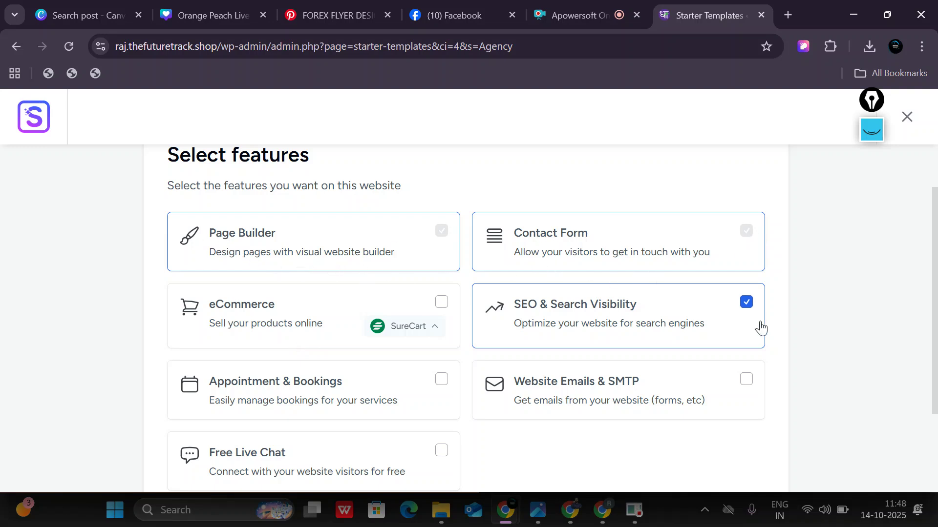
pyautogui.scroll(-3, 537, 408)
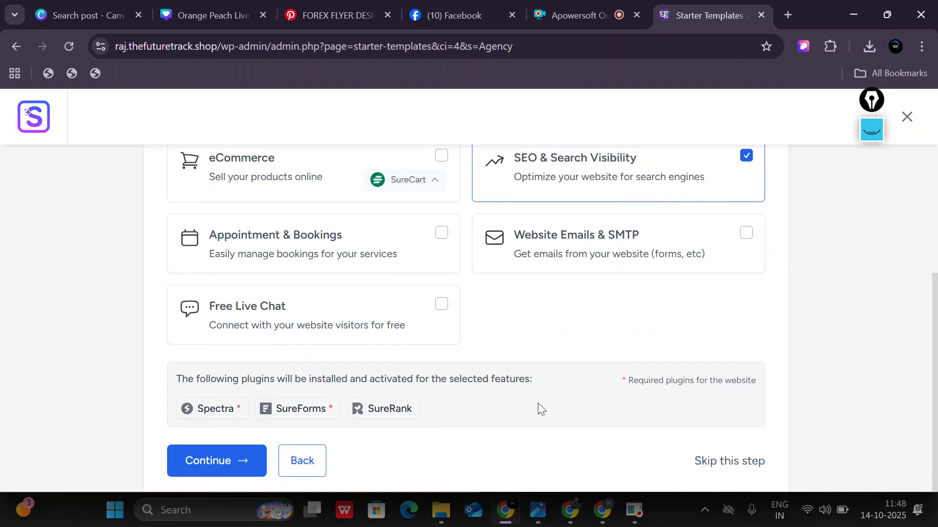
pyautogui.scroll(-1, 243, 415)
pyautogui.click(243, 414)
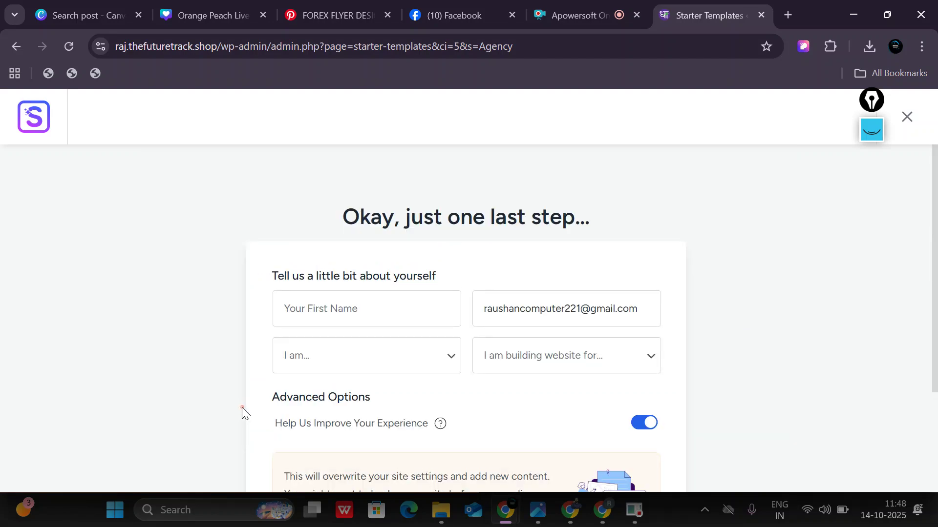
pyautogui.scroll(-3, 345, 370)
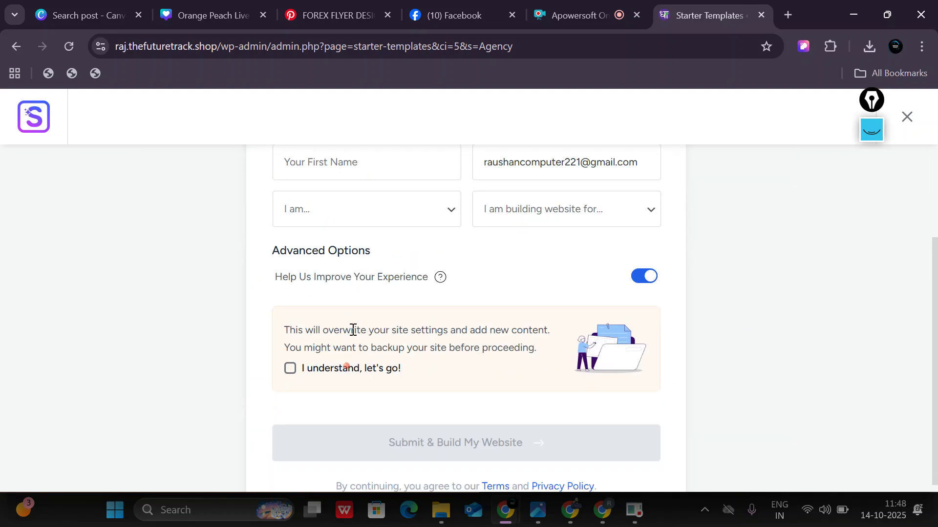
pyautogui.click(289, 367)
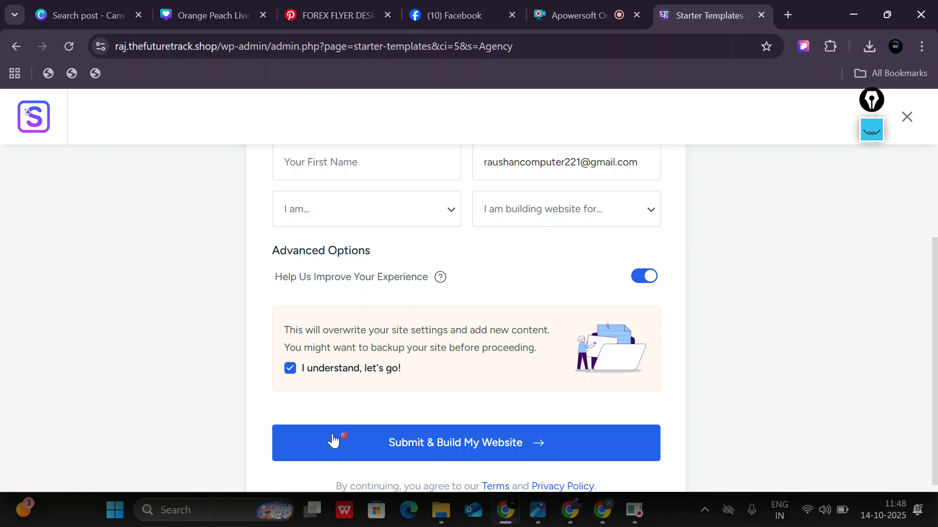
# Step: Submit & Build My Website, then bring up Epic Pen's shape options
pyautogui.click(335, 440)
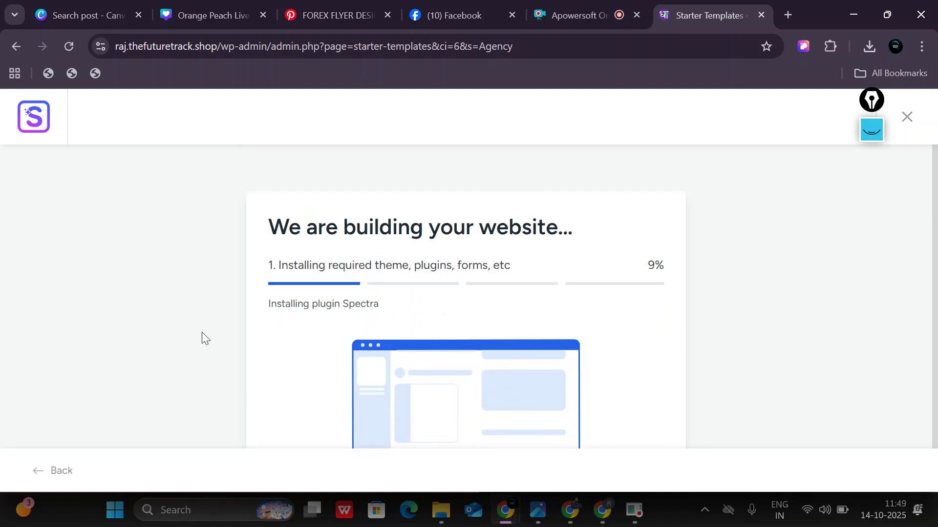
pyautogui.click(871, 133)
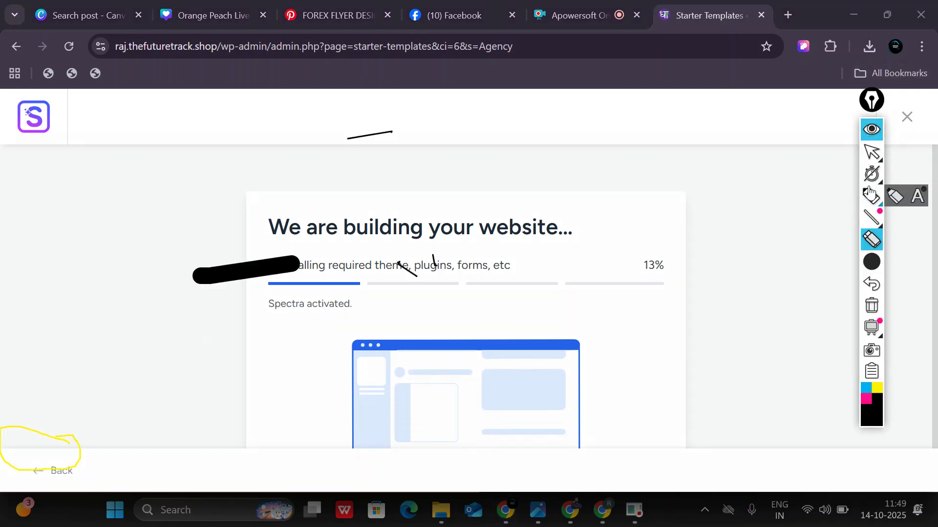
pyautogui.click(871, 218)
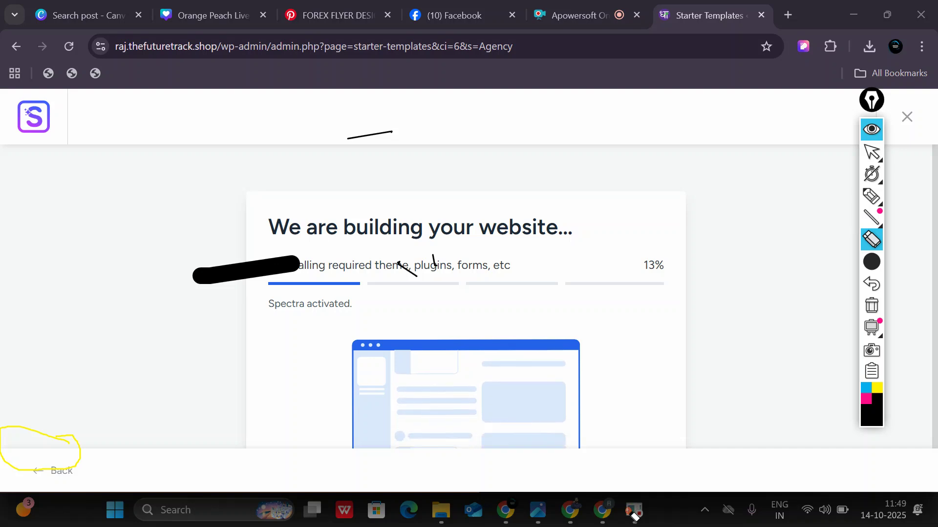
# Step: Hide Epic Pen and stop the Steps Recorder recording to review it
pyautogui.click(871, 129)
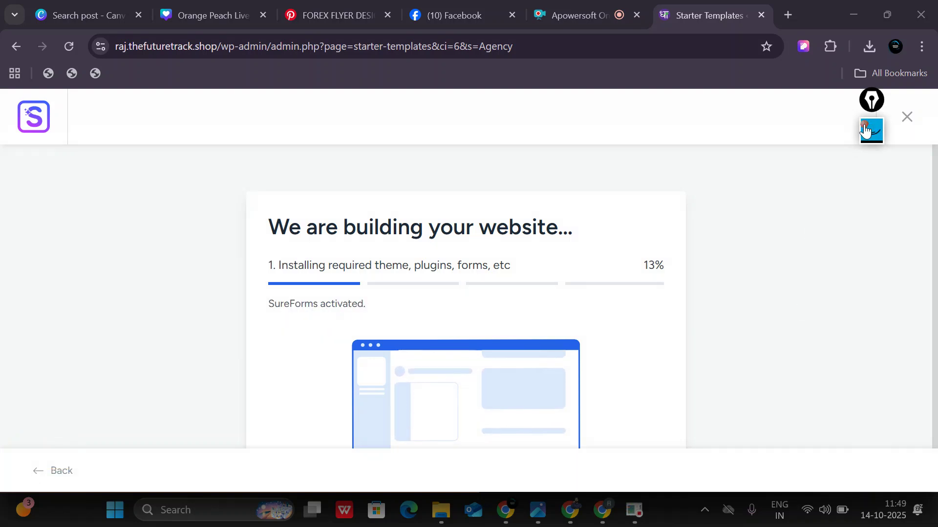
pyautogui.click(630, 511)
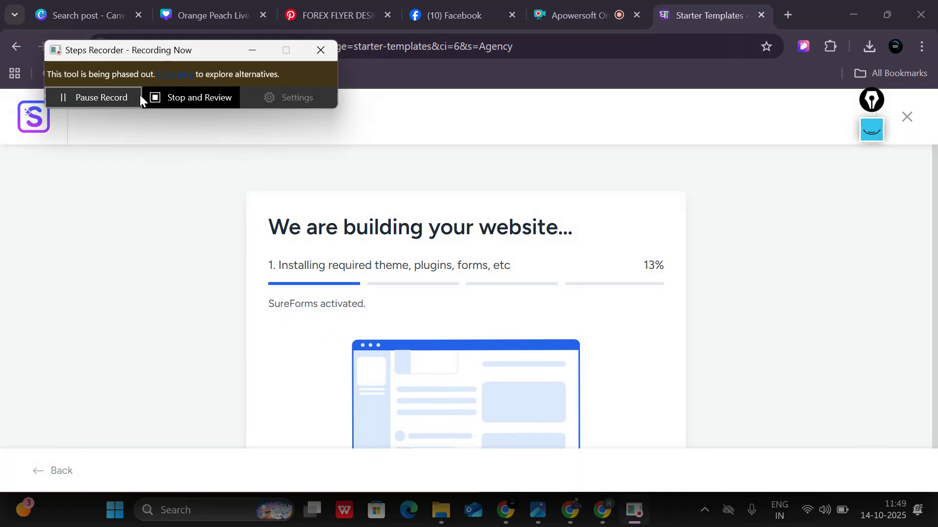
pyautogui.click(167, 96)
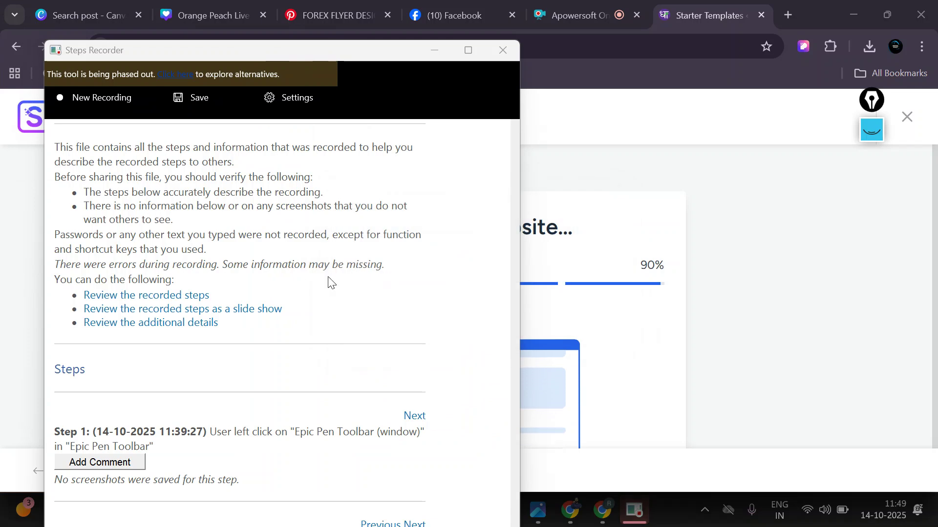
# Step: Close the recorded-steps review and choose No to discard the recording
pyautogui.scroll(-12, 291, 271)
pyautogui.scroll(-12, 291, 281)
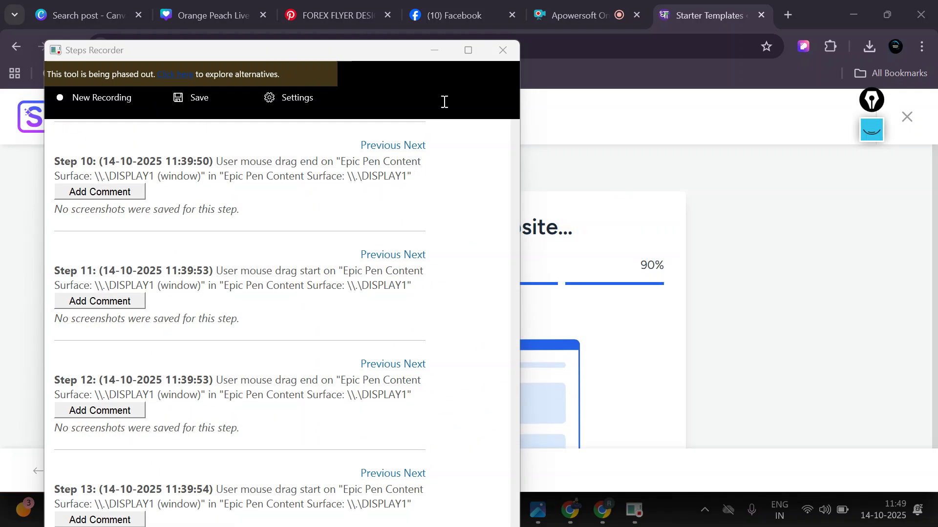
pyautogui.click(496, 53)
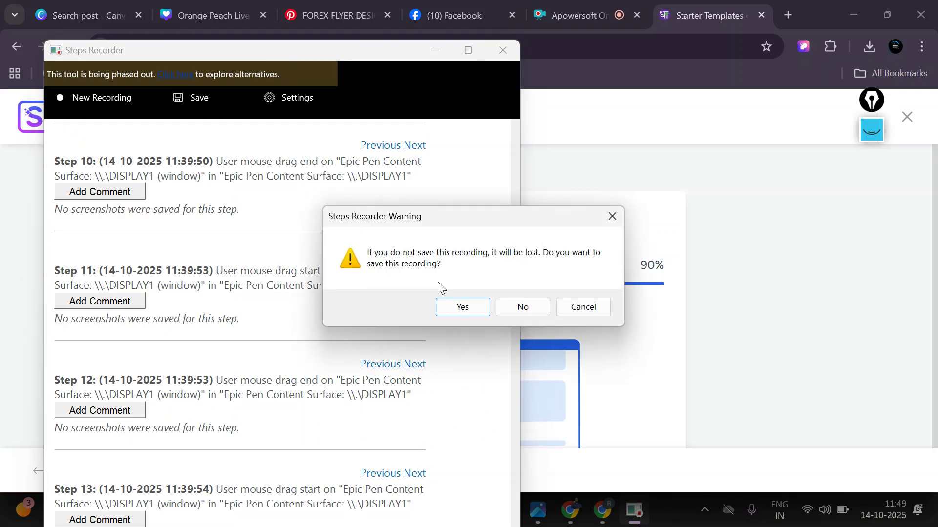
pyautogui.click(519, 309)
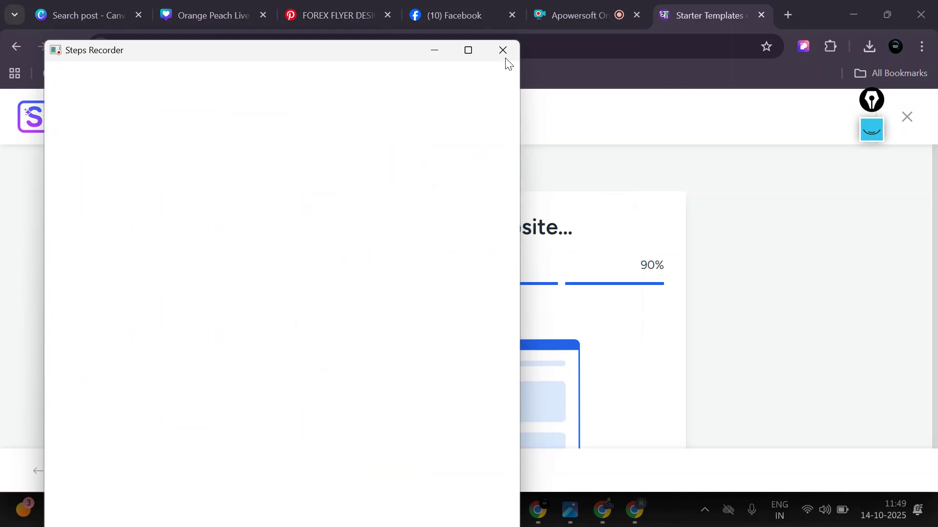
# Step: Mark the page with Epic Pen highlighter strokes, dismiss the info card and close the subscribe window
pyautogui.click(872, 130)
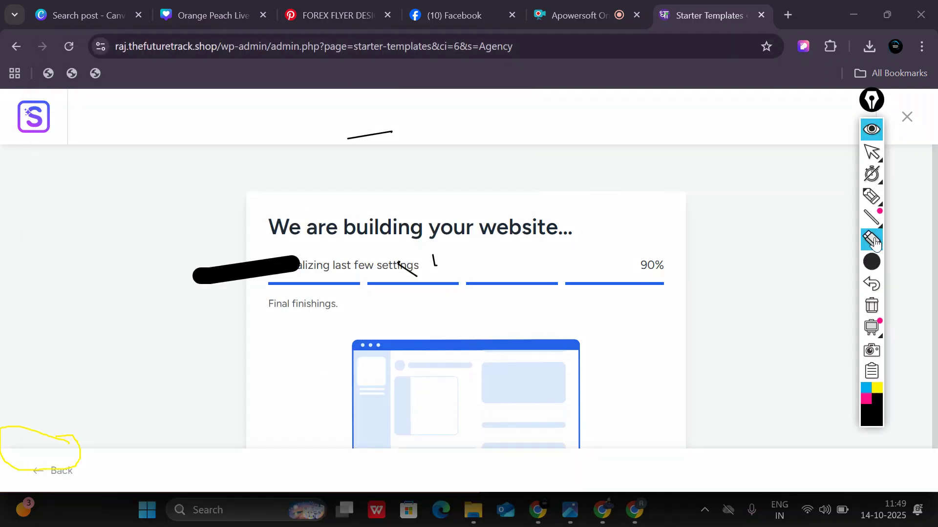
pyautogui.click(872, 196)
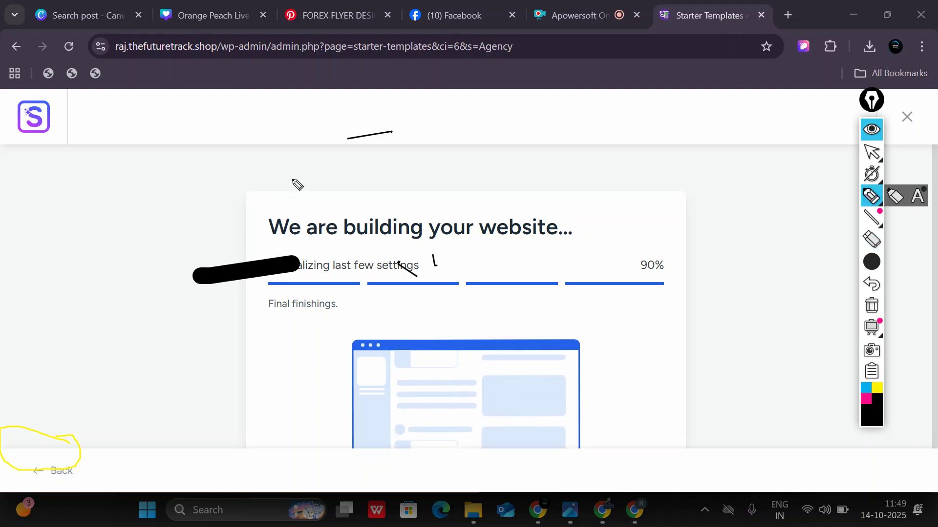
pyautogui.moveTo(142, 161)
pyautogui.mouseDown()
pyautogui.moveTo(145, 238)
pyautogui.moveTo(168, 157)
pyautogui.moveTo(186, 185)
pyautogui.moveTo(161, 191)
pyautogui.mouseUp()
pyautogui.moveTo(879, 209)
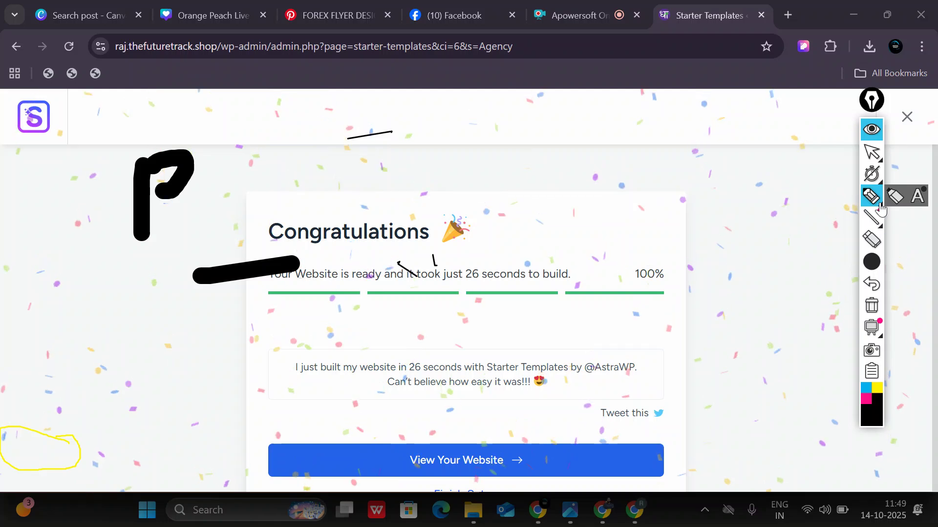
pyautogui.moveTo(865, 230)
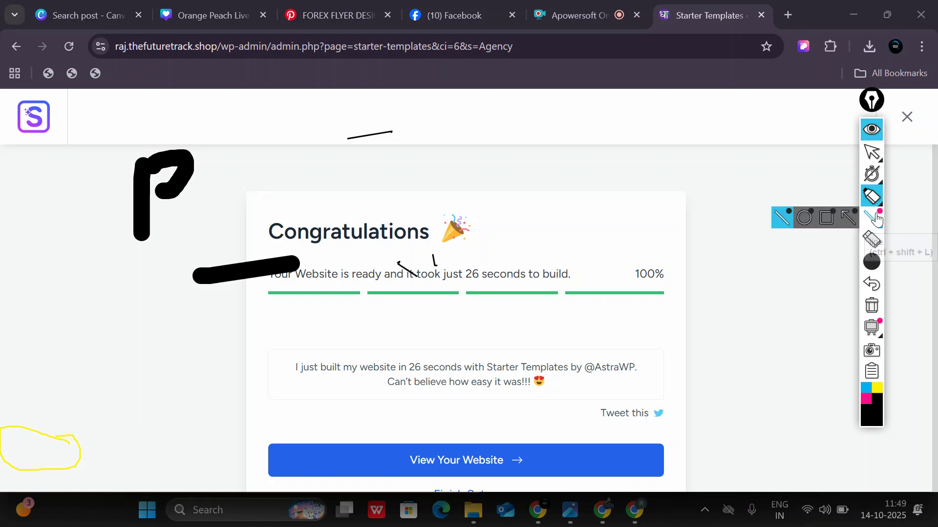
pyautogui.click(765, 296)
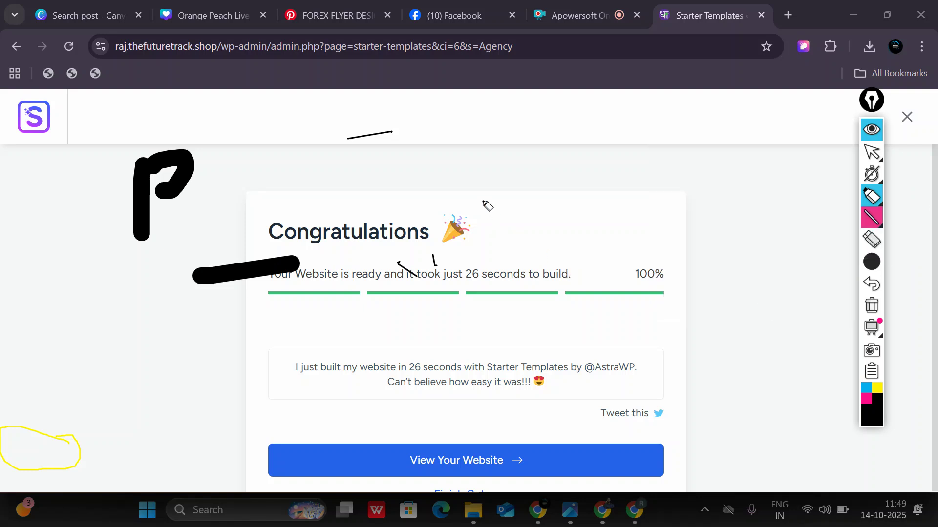
pyautogui.moveTo(323, 154); pyautogui.dragTo(308, 197)
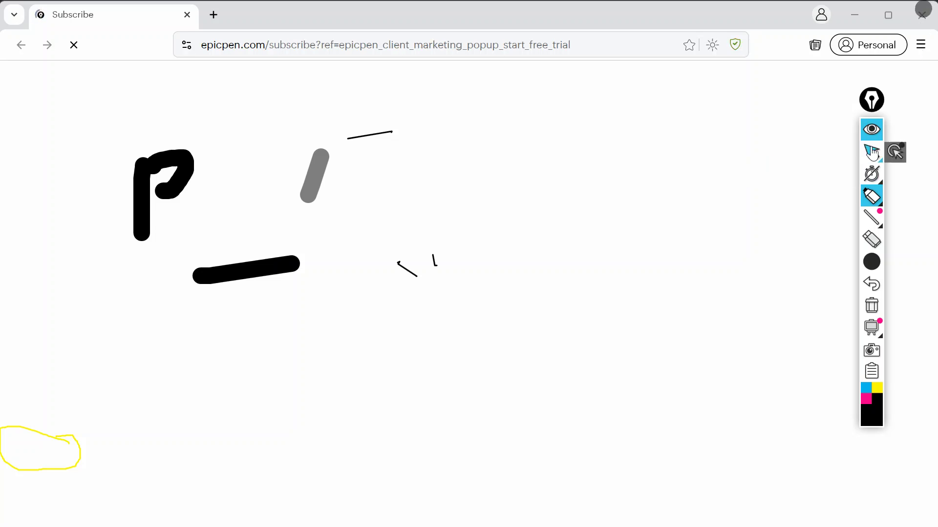
pyautogui.click(872, 130)
pyautogui.click(922, 27)
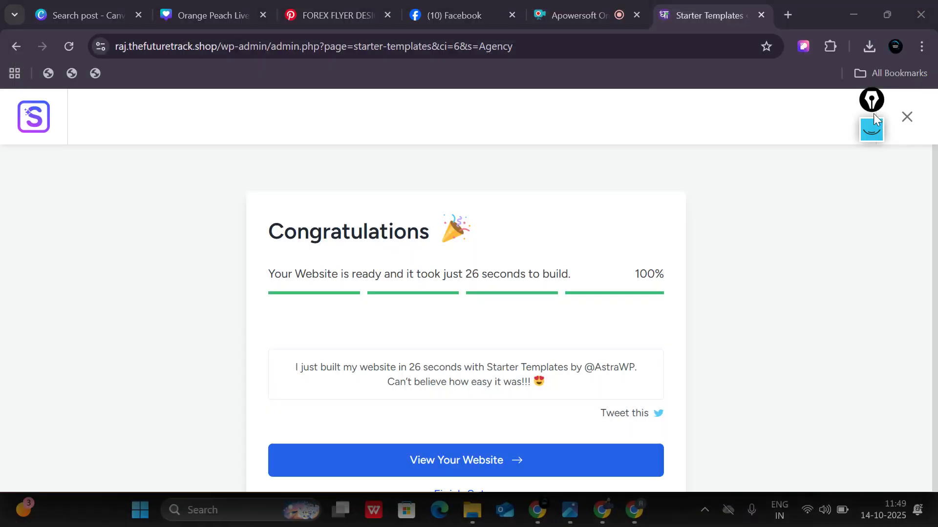
# Step: Show Epic Pen again and scribble grey letters T, P and 'Eler' over the page
pyautogui.click(872, 130)
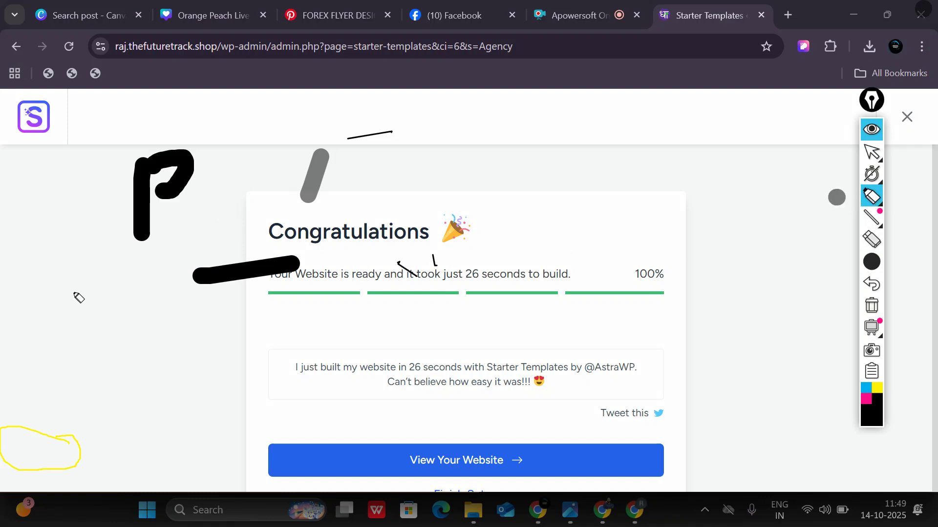
pyautogui.moveTo(34, 275); pyautogui.dragTo(33, 304)
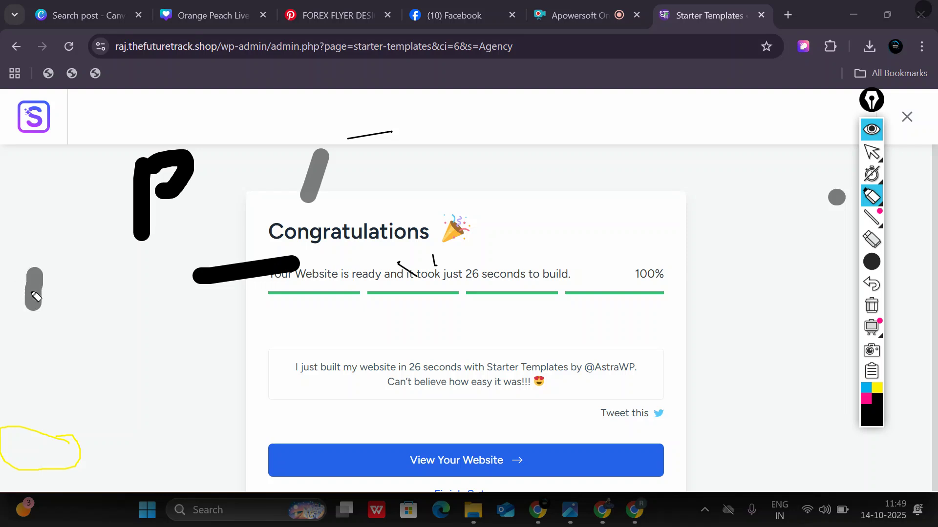
pyautogui.moveTo(4, 256)
pyautogui.mouseDown()
pyautogui.moveTo(55, 256)
pyautogui.moveTo(95, 324)
pyautogui.mouseUp()
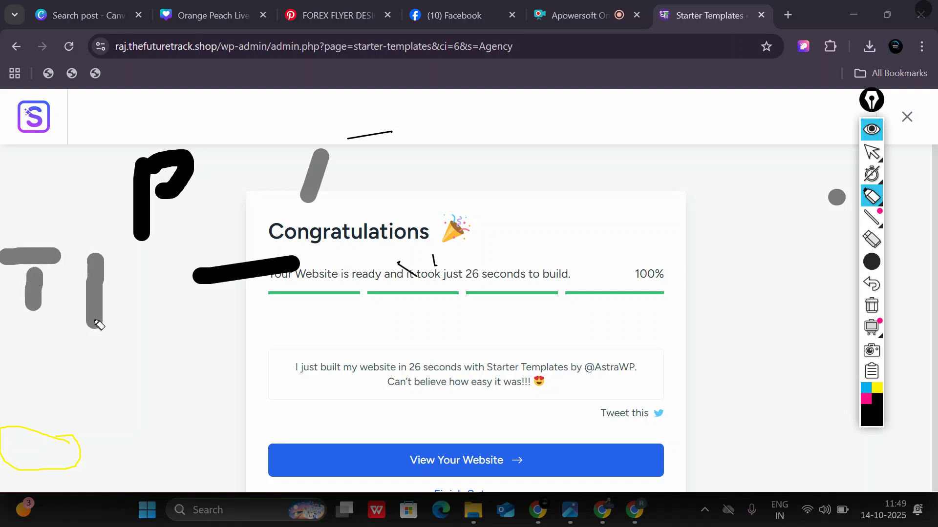
pyautogui.moveTo(96, 254)
pyautogui.mouseDown()
pyautogui.moveTo(135, 250)
pyautogui.moveTo(119, 302)
pyautogui.mouseUp()
pyautogui.moveTo(160, 234); pyautogui.dragTo(142, 354)
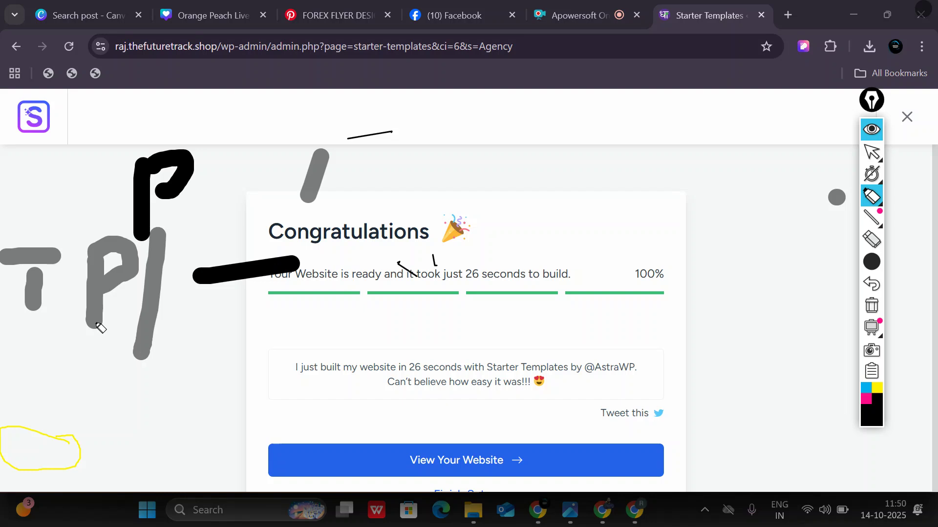
pyautogui.moveTo(65, 218)
pyautogui.mouseDown()
pyautogui.moveTo(8, 346)
pyautogui.moveTo(76, 251)
pyautogui.moveTo(68, 217)
pyautogui.mouseUp()
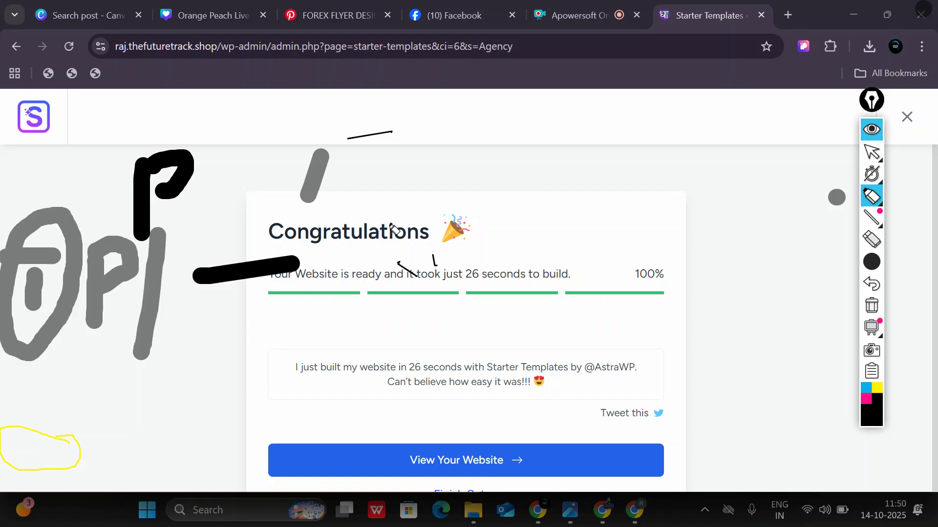
pyautogui.moveTo(391, 199)
pyautogui.mouseDown()
pyautogui.moveTo(376, 271)
pyautogui.moveTo(444, 279)
pyautogui.moveTo(482, 175)
pyautogui.mouseUp()
pyautogui.moveTo(383, 234); pyautogui.dragTo(449, 227)
pyautogui.moveTo(486, 271)
pyautogui.mouseDown()
pyautogui.moveTo(498, 205)
pyautogui.moveTo(513, 261)
pyautogui.mouseUp()
pyautogui.moveTo(534, 229)
pyautogui.mouseDown()
pyautogui.moveTo(581, 268)
pyautogui.moveTo(610, 244)
pyautogui.moveTo(712, 208)
pyautogui.mouseUp()
pyautogui.moveTo(718, 241)
pyautogui.mouseDown()
pyautogui.moveTo(747, 215)
pyautogui.moveTo(754, 224)
pyautogui.mouseUp()
# Step: Write grey letters i, E and V below, then hide the Epic Pen drawings
pyautogui.moveTo(182, 363); pyautogui.dragTo(184, 435)
pyautogui.click(177, 346)
pyautogui.moveTo(242, 333); pyautogui.dragTo(173, 344)
pyautogui.moveTo(251, 427); pyautogui.dragTo(190, 457)
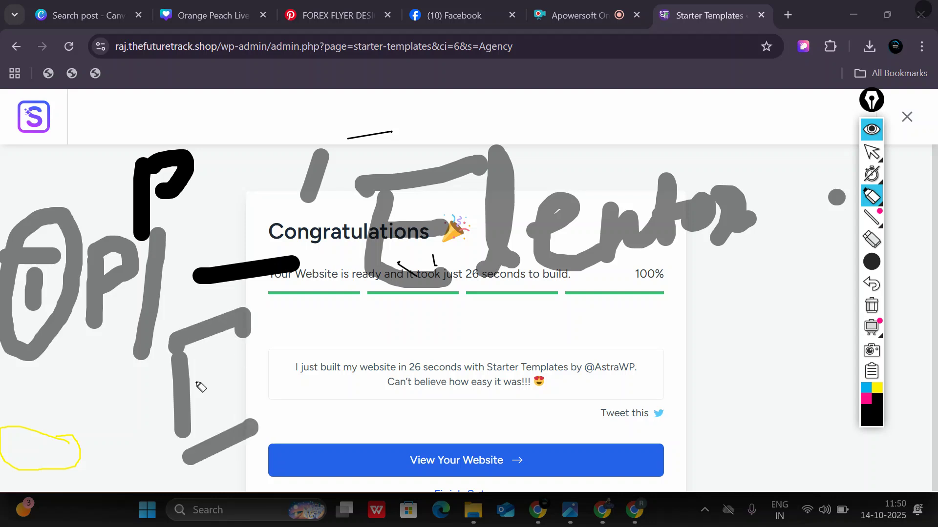
pyautogui.moveTo(188, 378); pyautogui.dragTo(245, 369)
pyautogui.moveTo(308, 350)
pyautogui.mouseDown()
pyautogui.moveTo(318, 389)
pyautogui.moveTo(384, 335)
pyautogui.moveTo(442, 391)
pyautogui.moveTo(477, 313)
pyautogui.mouseUp()
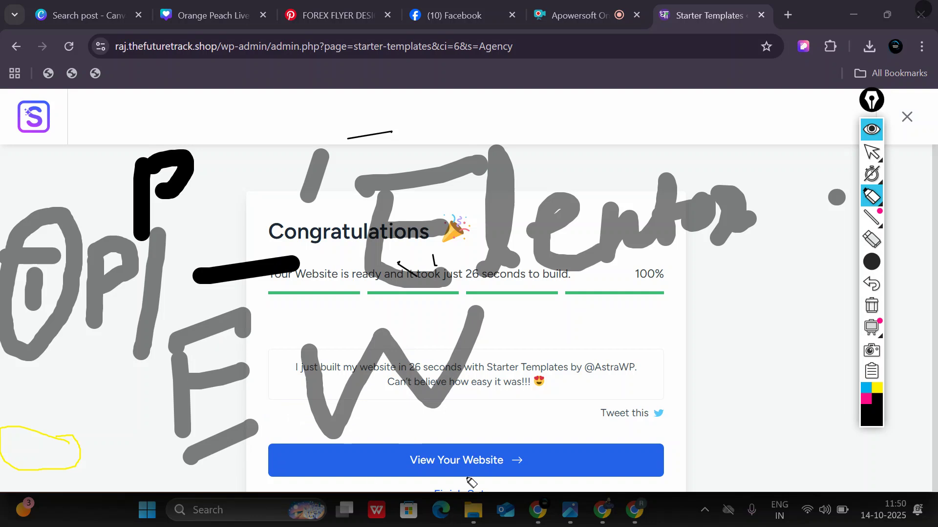
pyautogui.click(867, 136)
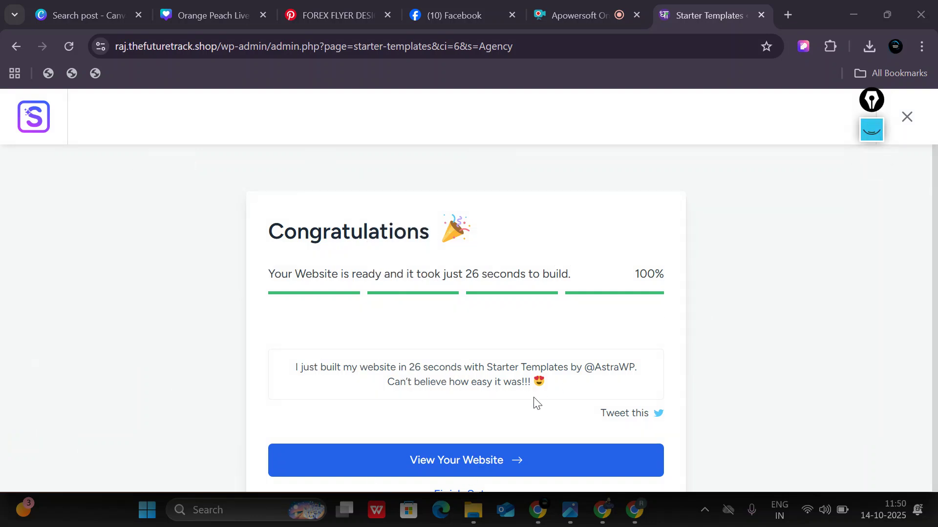
# Step: Open the finished site via View Your Website and scroll down the home page and back up
pyautogui.click(478, 453)
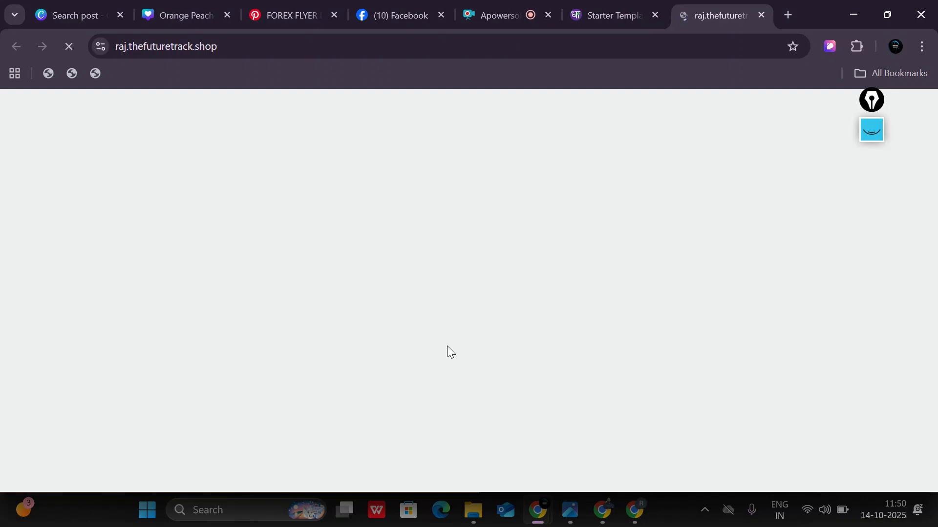
pyautogui.scroll(-15, 337, 276)
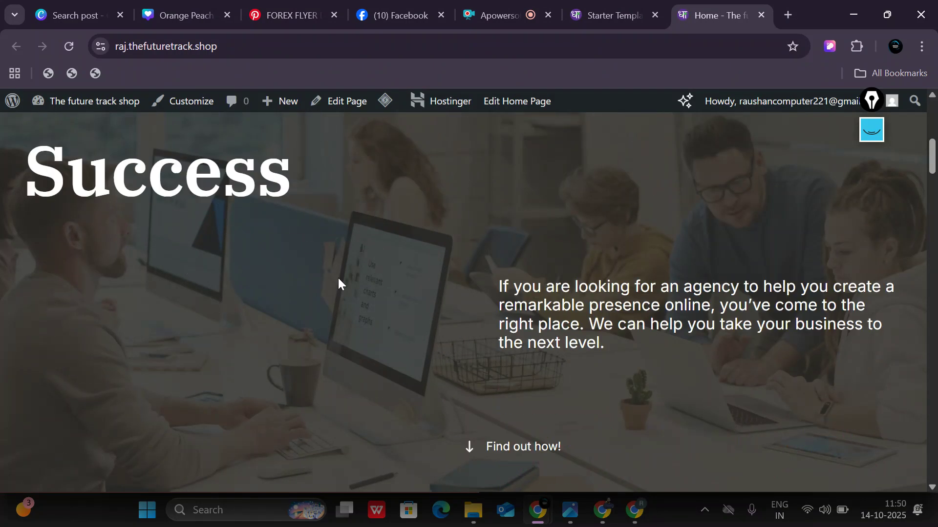
pyautogui.scroll(-18, 341, 288)
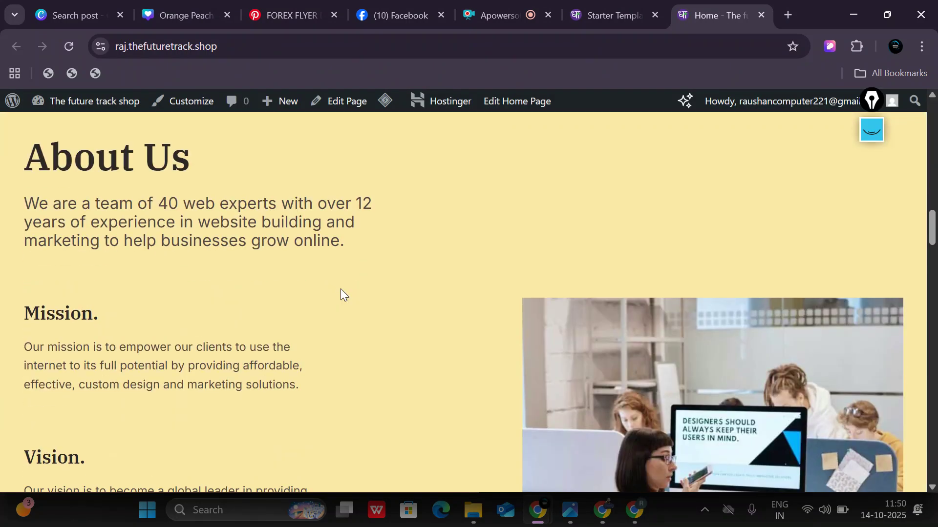
pyautogui.scroll(-18, 342, 292)
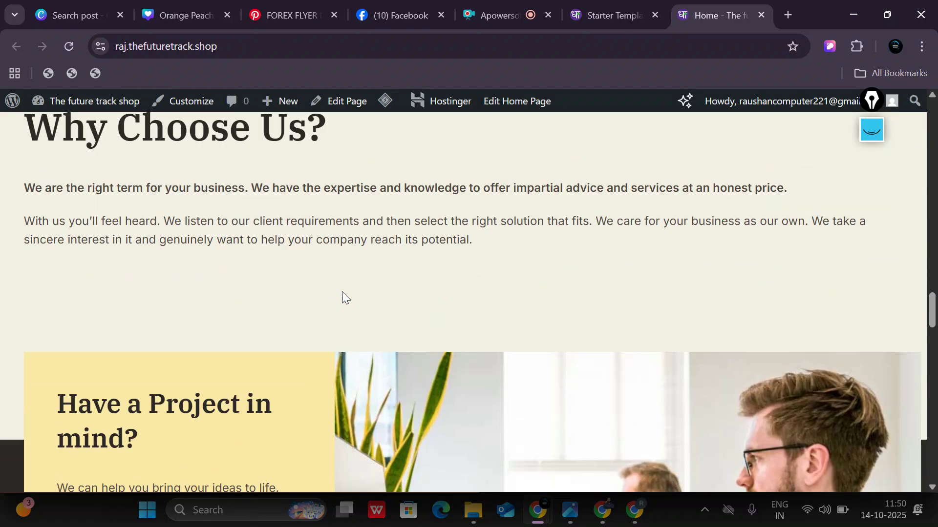
pyautogui.scroll(-18, 343, 296)
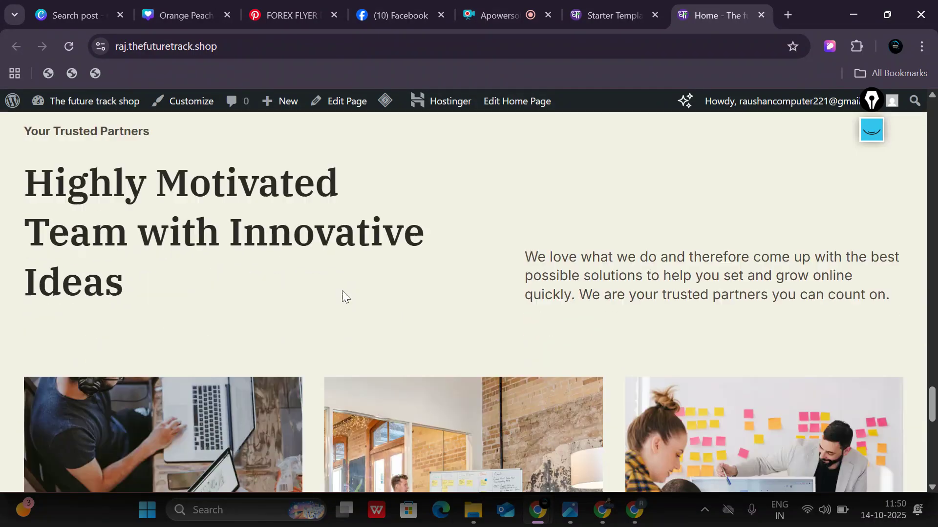
pyautogui.scroll(18, 342, 298)
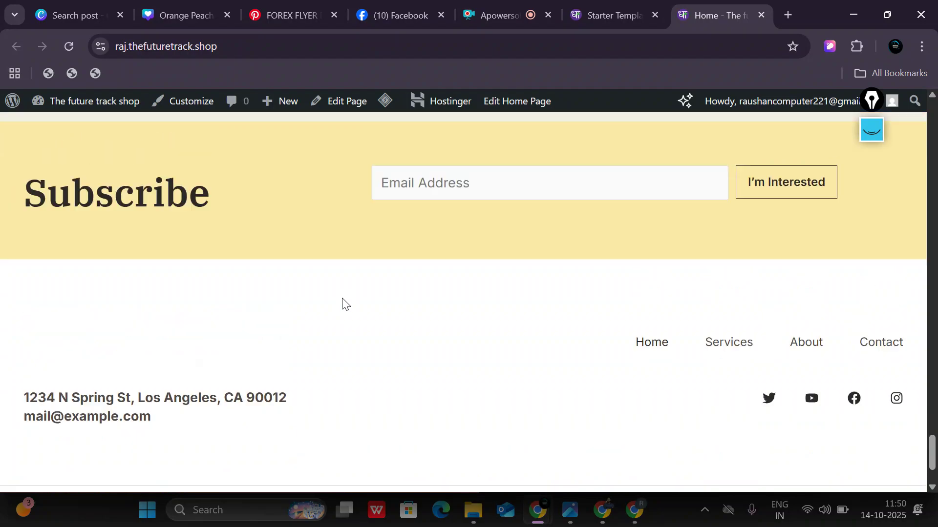
pyautogui.scroll(20, 339, 300)
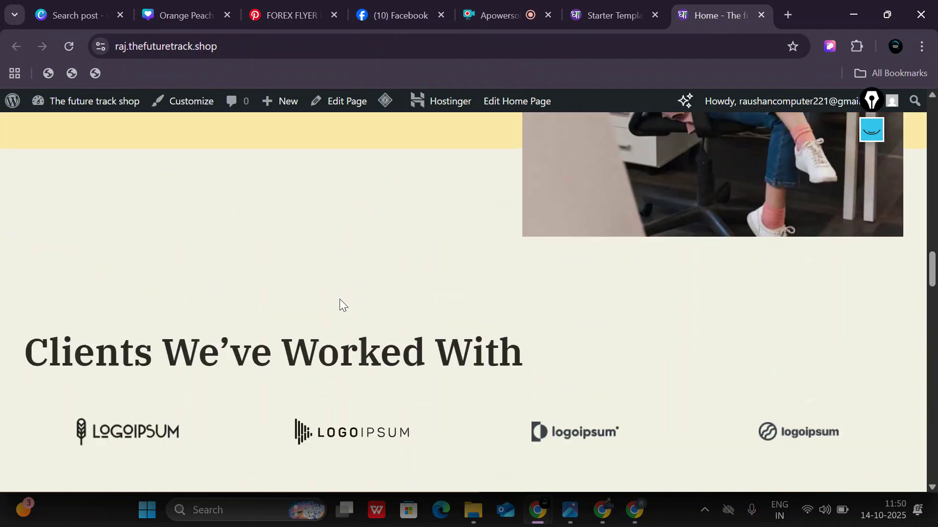
pyautogui.scroll(3, 334, 301)
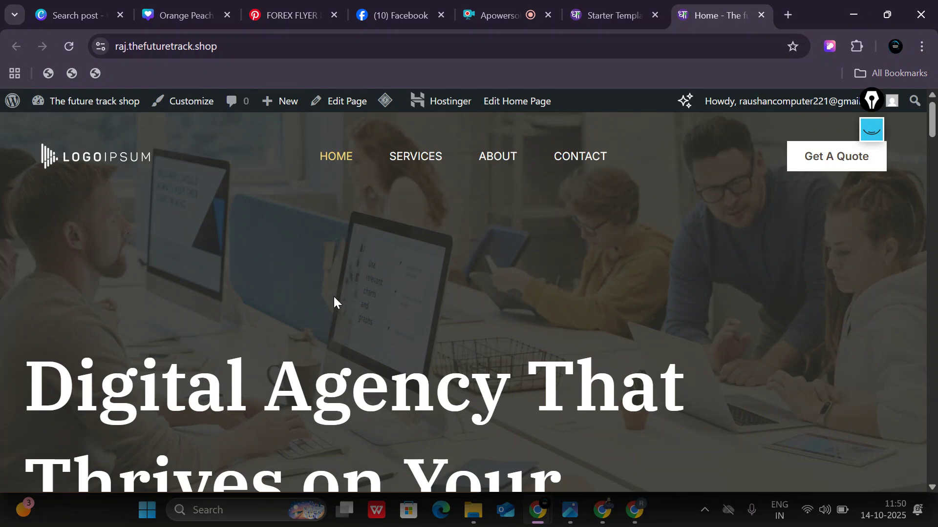
# Step: Add a grey R and E with Epic Pen beside the earlier drawings, then hide them
pyautogui.click(871, 129)
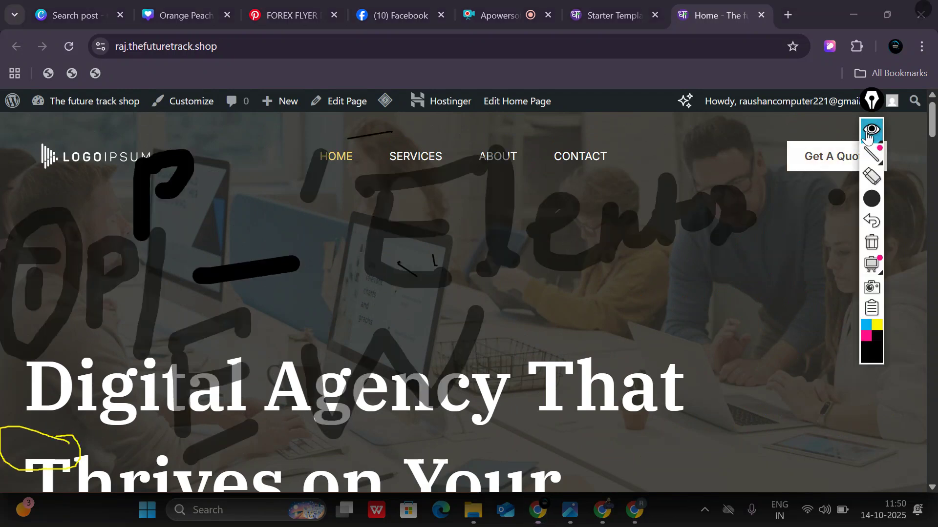
pyautogui.moveTo(177, 229)
pyautogui.mouseDown()
pyautogui.moveTo(188, 309)
pyautogui.moveTo(206, 223)
pyautogui.moveTo(269, 210)
pyautogui.mouseUp()
pyautogui.moveTo(198, 283); pyautogui.dragTo(301, 278)
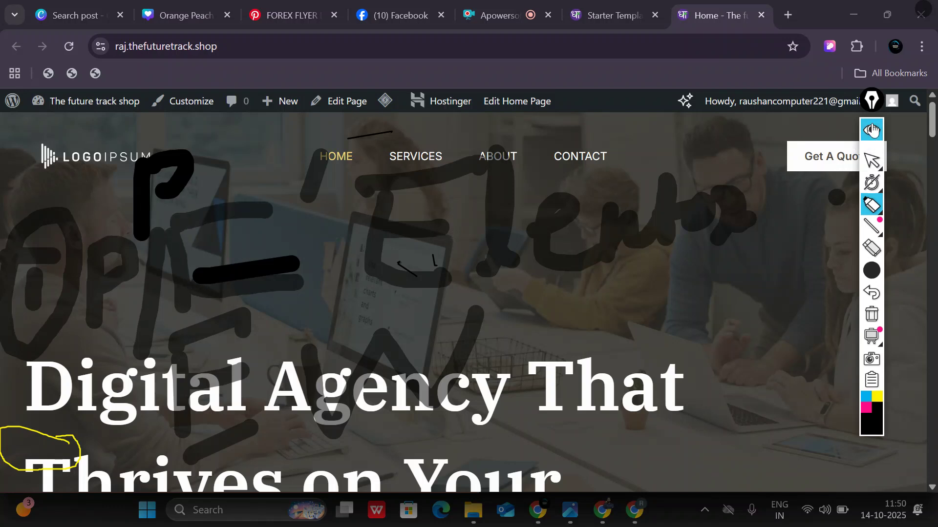
pyautogui.click(872, 129)
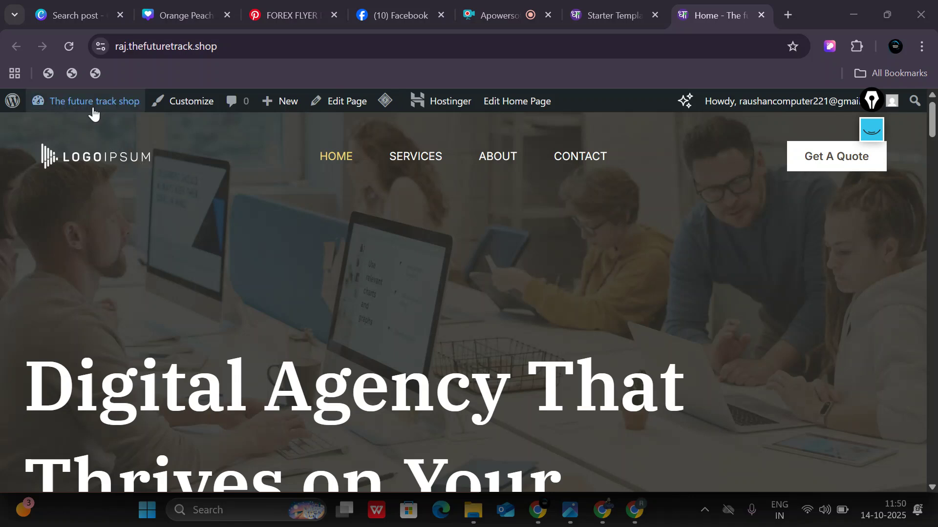
# Step: Go to the Dashboard, then Plugins > Add Plugin, click into Search Plugins, and show Epic Pen again
pyautogui.moveTo(94, 108)
pyautogui.click(81, 128)
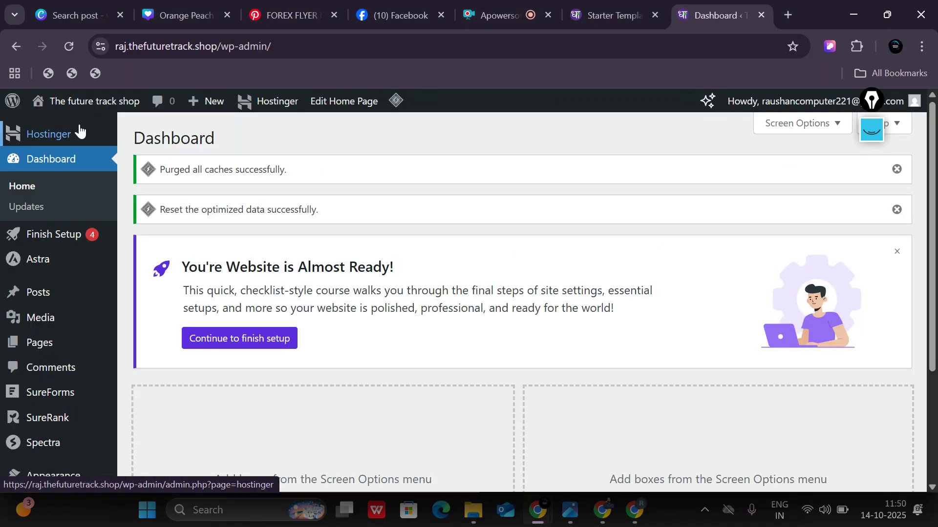
pyautogui.moveTo(29, 343)
pyautogui.scroll(-2, 30, 345)
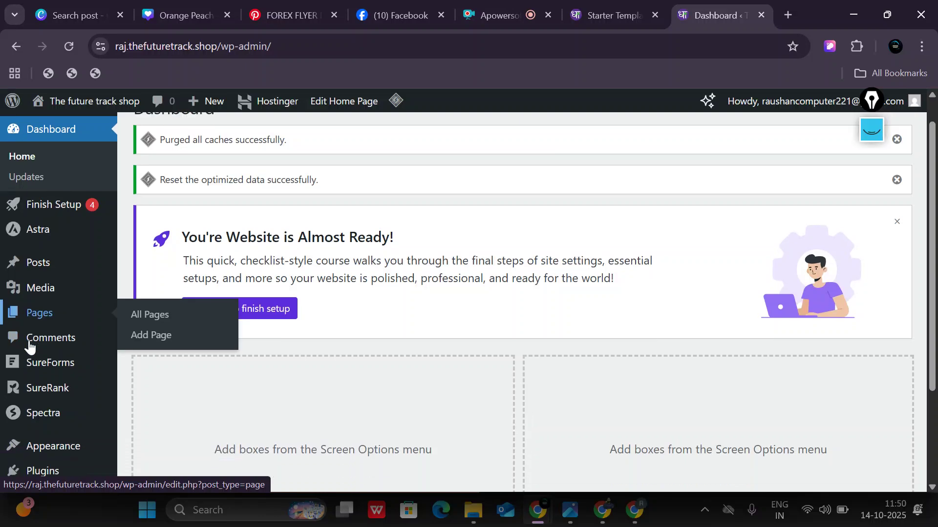
pyautogui.scroll(-3, 30, 344)
pyautogui.moveTo(49, 361)
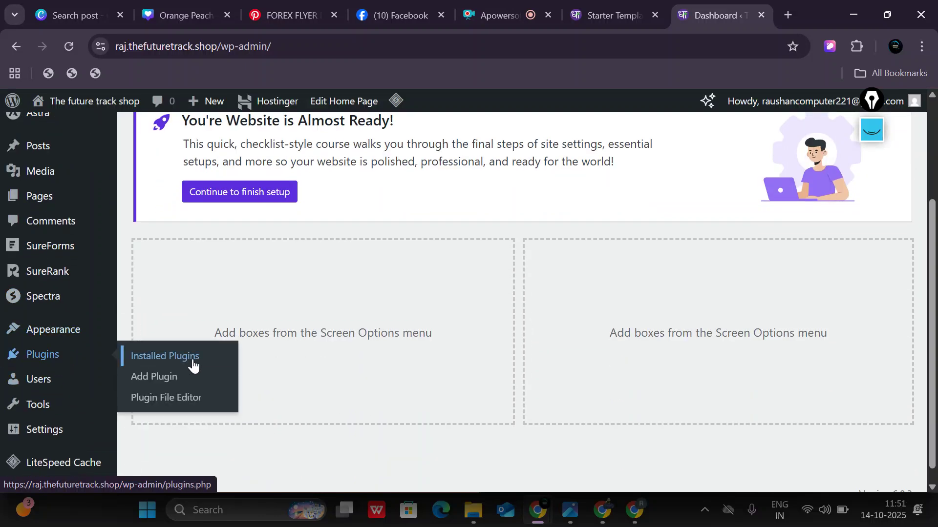
pyautogui.click(167, 385)
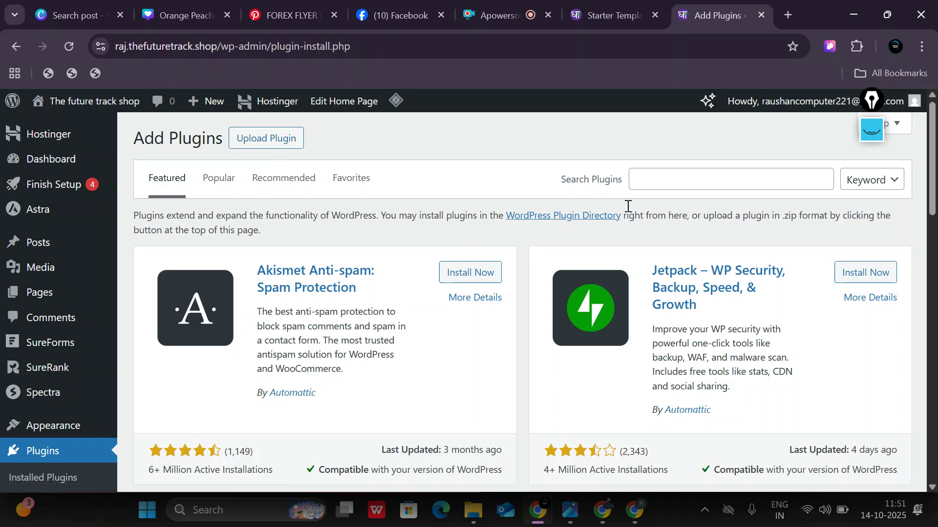
pyautogui.click(660, 177)
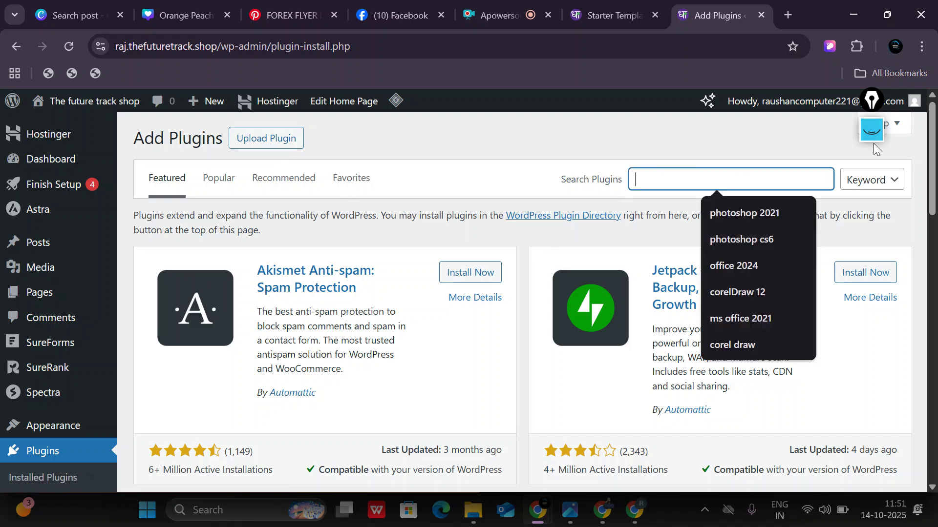
pyautogui.click(871, 130)
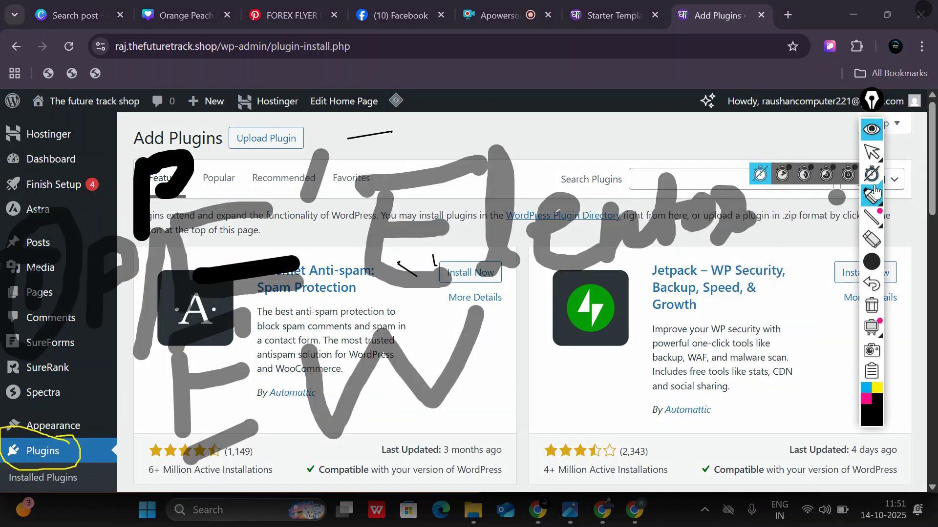
pyautogui.click(871, 238)
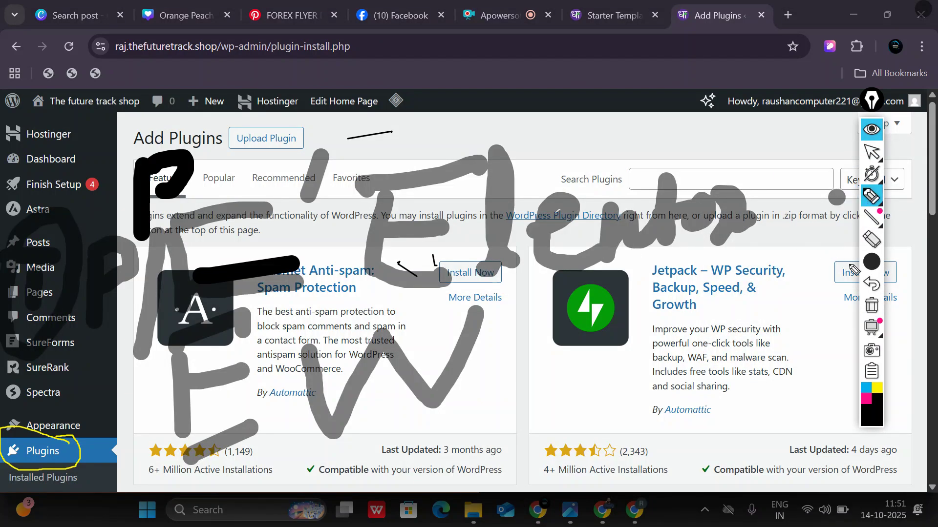
pyautogui.click(871, 240)
pyautogui.moveTo(638, 272)
pyautogui.mouseDown()
pyautogui.moveTo(725, 201)
pyautogui.moveTo(442, 119)
pyautogui.moveTo(201, 197)
pyautogui.moveTo(223, 432)
pyautogui.moveTo(142, 370)
pyautogui.moveTo(119, 404)
pyautogui.moveTo(334, 372)
pyautogui.mouseUp()
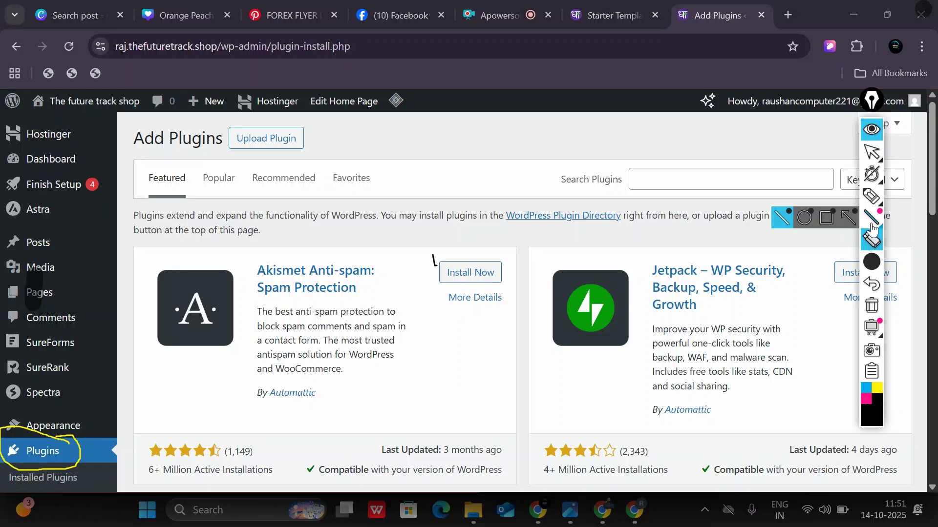
pyautogui.moveTo(872, 198)
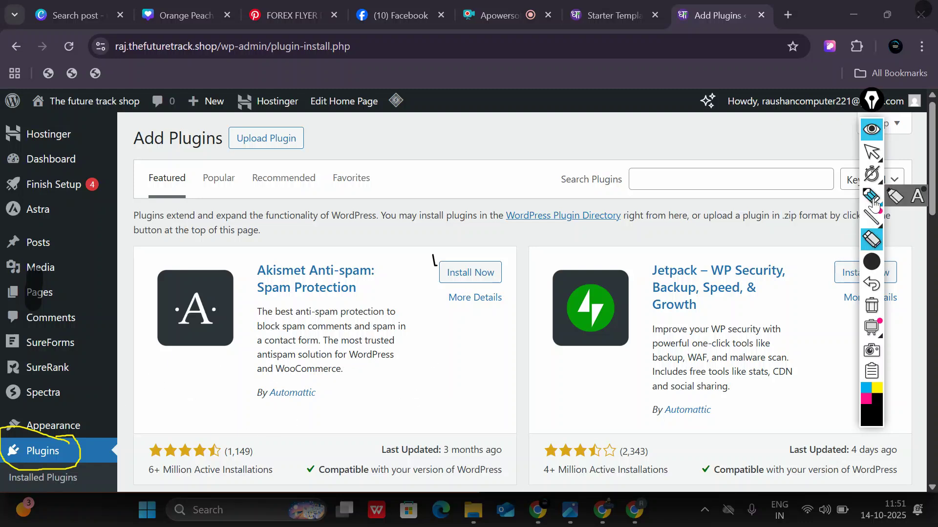
pyautogui.click(901, 198)
pyautogui.moveTo(244, 186)
pyautogui.mouseDown()
pyautogui.moveTo(230, 244)
pyautogui.moveTo(276, 238)
pyautogui.moveTo(270, 172)
pyautogui.mouseUp()
pyautogui.moveTo(236, 215); pyautogui.dragTo(279, 214)
pyautogui.moveTo(315, 176)
pyautogui.mouseDown()
pyautogui.moveTo(312, 227)
pyautogui.moveTo(349, 154)
pyautogui.mouseUp()
pyautogui.moveTo(322, 200)
pyautogui.mouseDown()
pyautogui.moveTo(381, 186)
pyautogui.moveTo(414, 191)
pyautogui.moveTo(445, 222)
pyautogui.mouseUp()
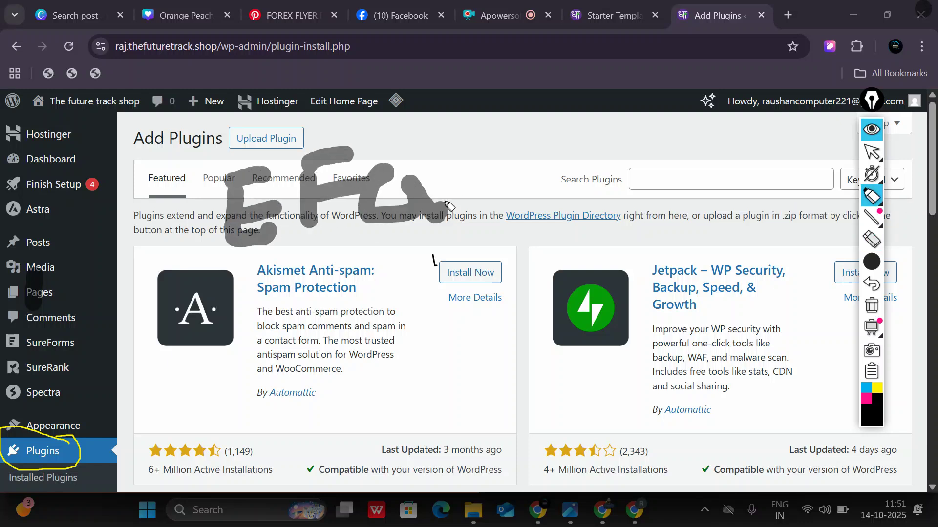
pyautogui.moveTo(467, 178); pyautogui.dragTo(492, 230)
pyautogui.moveTo(526, 169); pyautogui.dragTo(534, 264)
pyautogui.moveTo(615, 175); pyautogui.dragTo(631, 251)
pyautogui.moveTo(626, 197)
pyautogui.mouseDown()
pyautogui.moveTo(649, 163)
pyautogui.moveTo(629, 193)
pyautogui.mouseUp()
pyautogui.moveTo(661, 215)
pyautogui.mouseDown()
pyautogui.moveTo(717, 188)
pyautogui.moveTo(735, 165)
pyautogui.mouseUp()
pyautogui.click(724, 170)
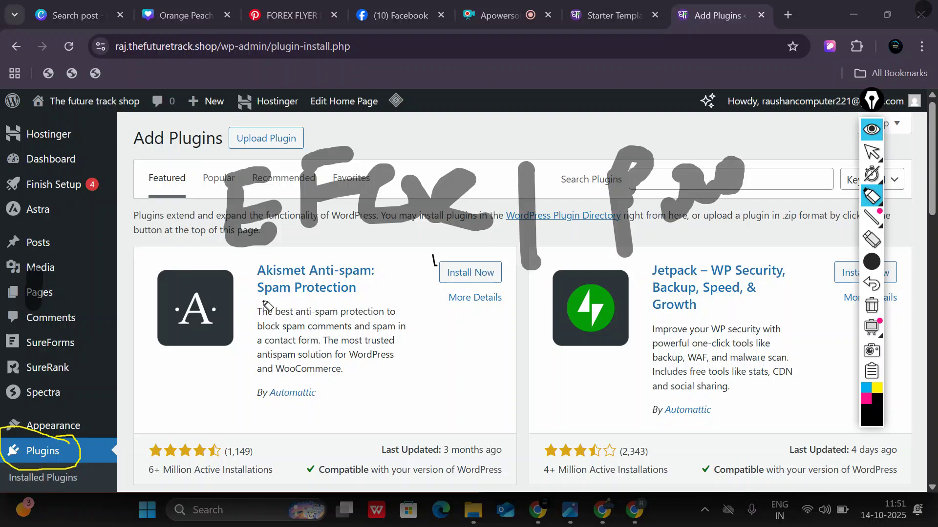
pyautogui.moveTo(249, 310)
pyautogui.mouseDown()
pyautogui.moveTo(479, 183)
pyautogui.moveTo(366, 234)
pyautogui.mouseUp()
pyautogui.moveTo(679, 259)
pyautogui.mouseDown()
pyautogui.moveTo(754, 181)
pyautogui.moveTo(694, 235)
pyautogui.mouseUp()
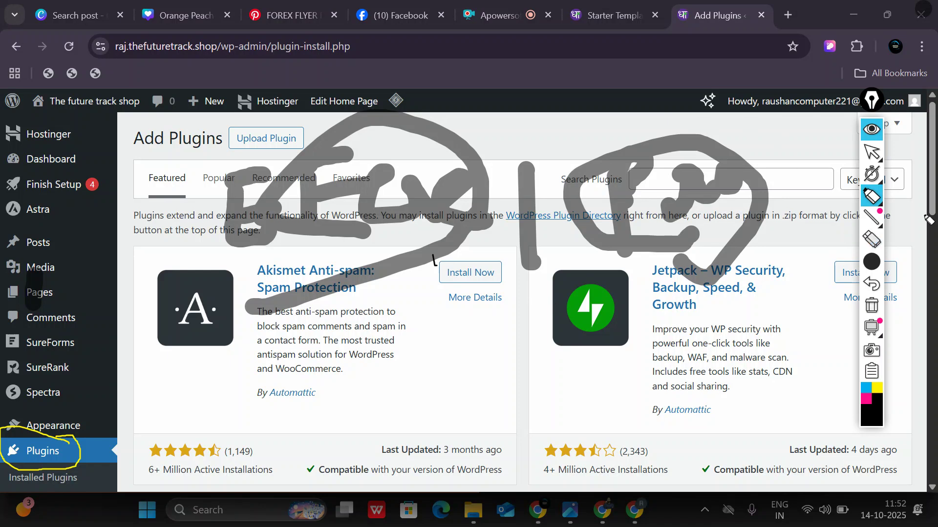
pyautogui.moveTo(872, 218)
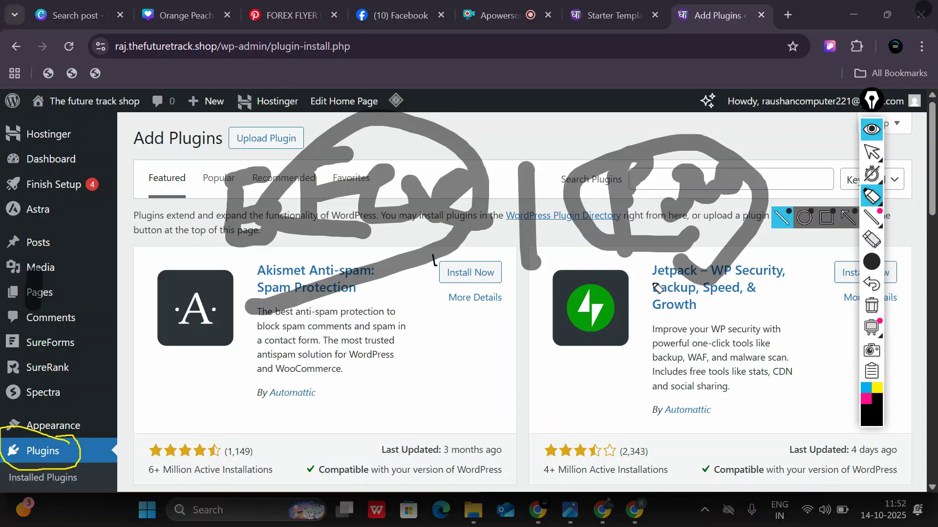
pyautogui.moveTo(696, 267)
pyautogui.mouseDown()
pyautogui.moveTo(810, 188)
pyautogui.moveTo(511, 216)
pyautogui.moveTo(799, 252)
pyautogui.mouseUp()
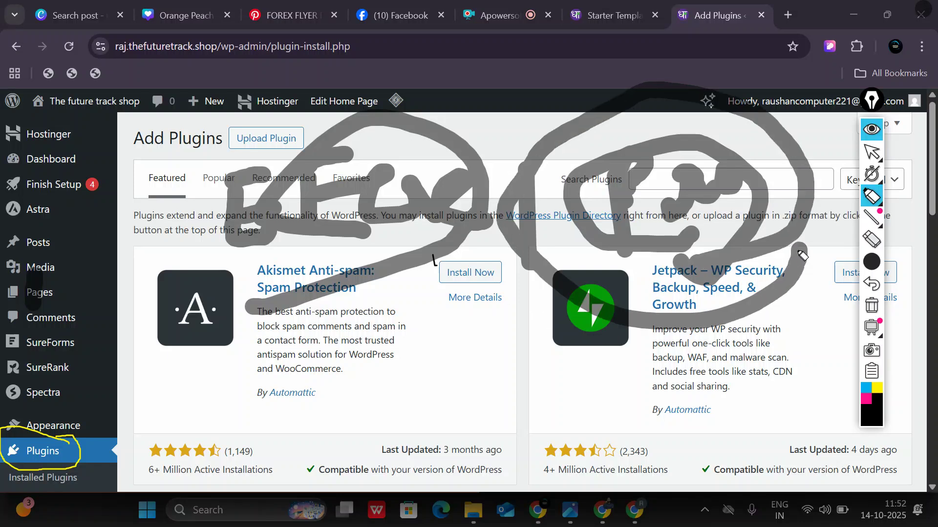
pyautogui.click(871, 137)
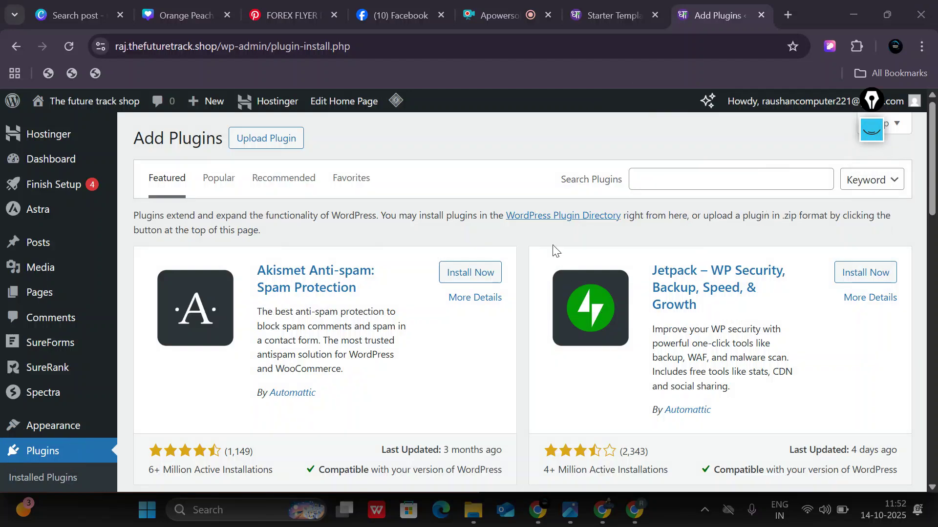
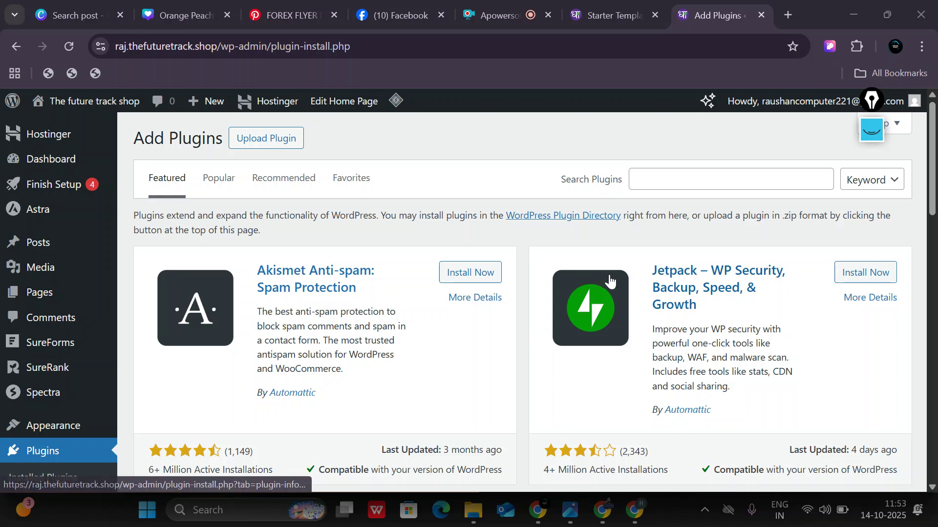
# Step: In a new tab, search Google for 'elementor free download' and open the GitHub 'elementor pro download free' result
pyautogui.click(789, 16)
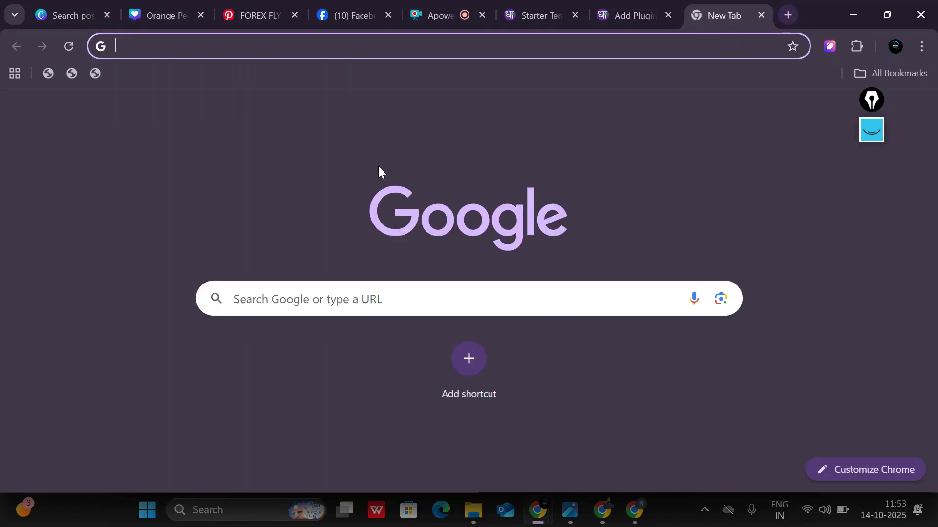
pyautogui.click(325, 296)
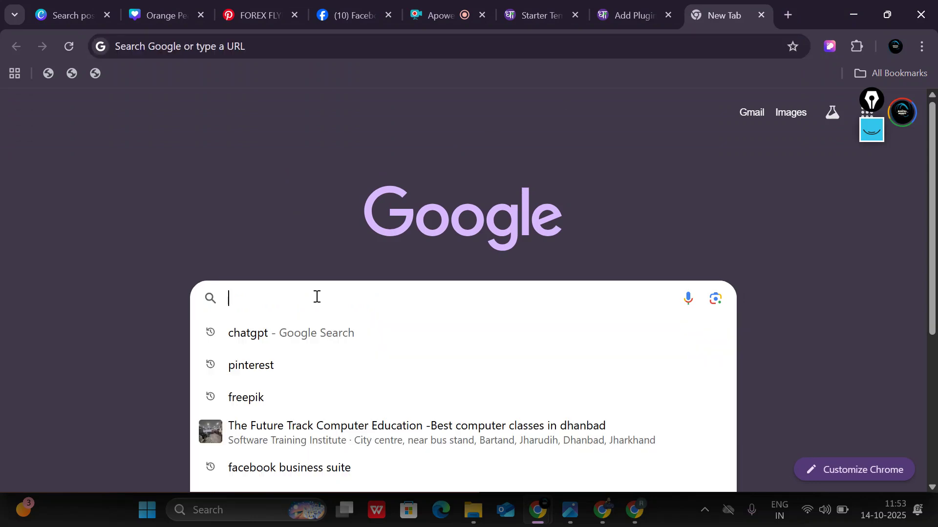
pyautogui.write('elementor')
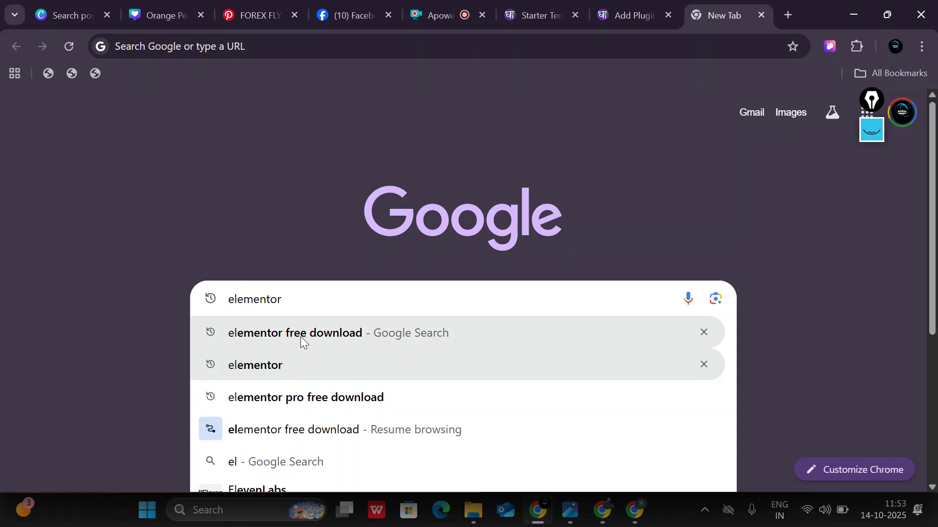
pyautogui.click(301, 337)
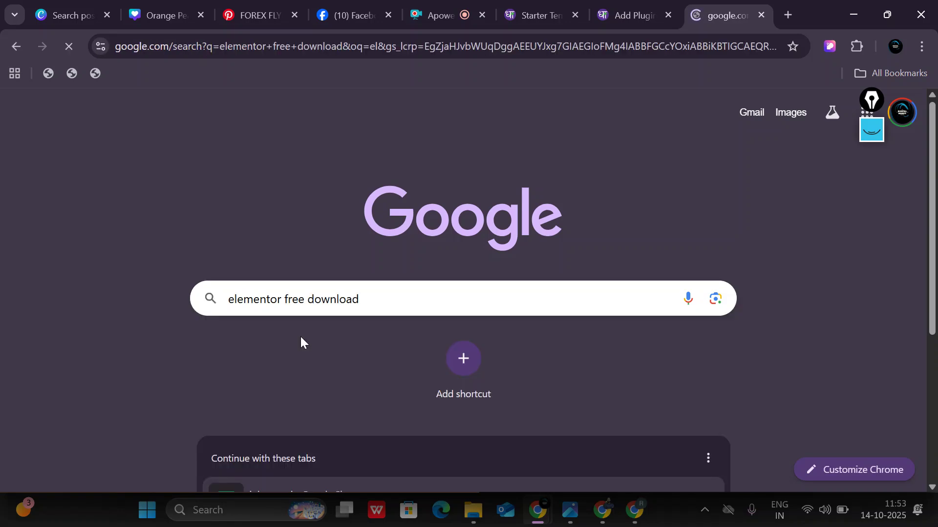
pyautogui.scroll(-5, 275, 320)
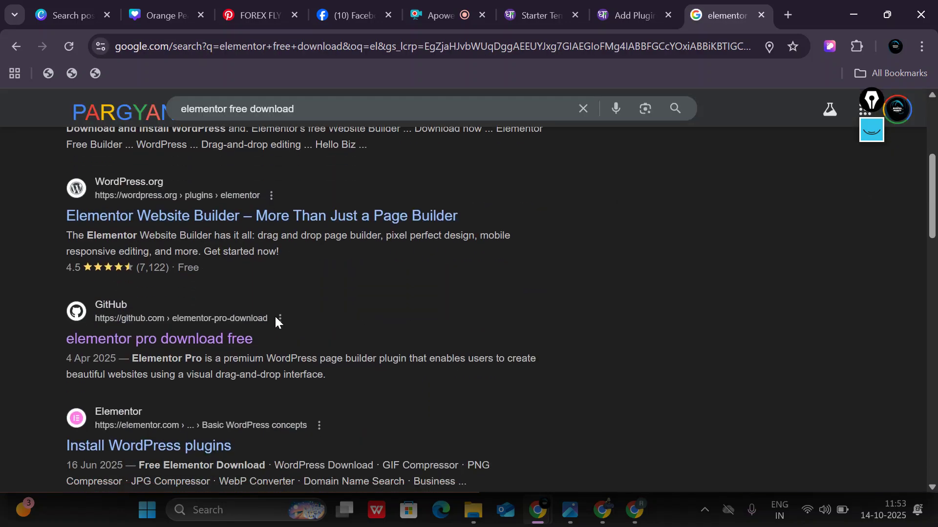
pyautogui.scroll(-5, 161, 237)
pyautogui.scroll(2, 159, 240)
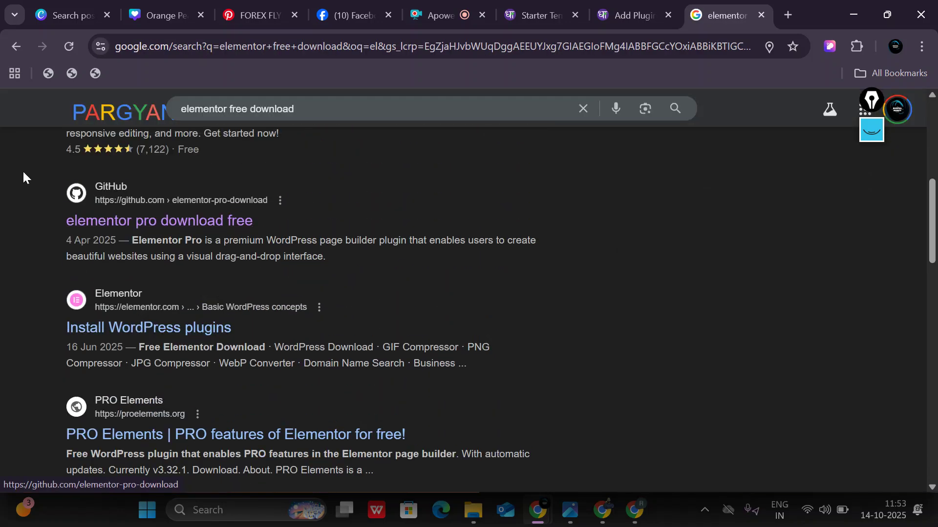
pyautogui.moveTo(23, 175); pyautogui.dragTo(137, 191)
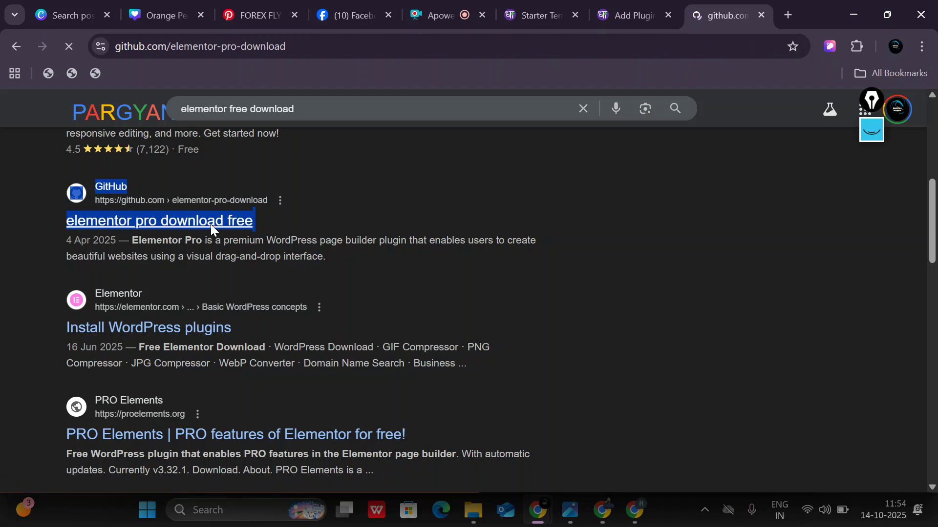
# Step: Download the 'Elementor Pro (Educational Copy)' zip from GitHub and return to the Starter Templates tab
pyautogui.scroll(-2, 212, 264)
pyautogui.scroll(-2, 213, 263)
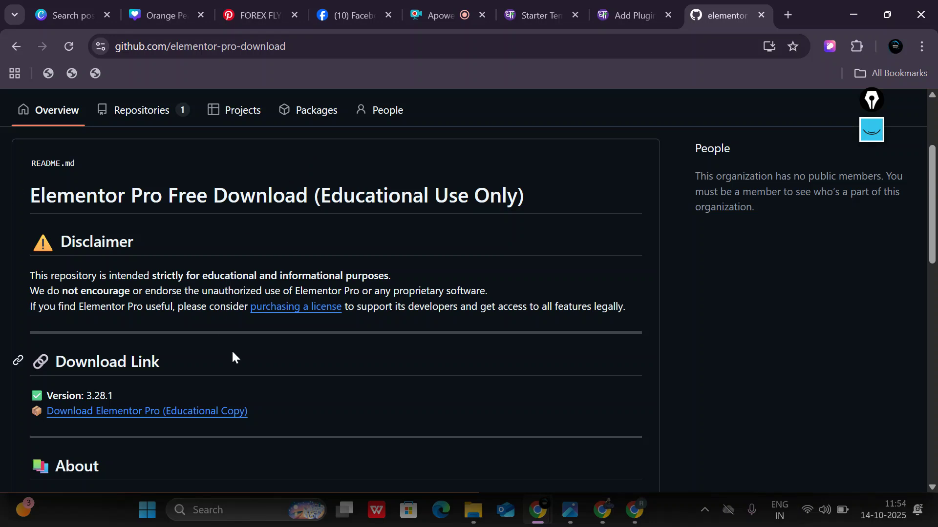
pyautogui.click(213, 411)
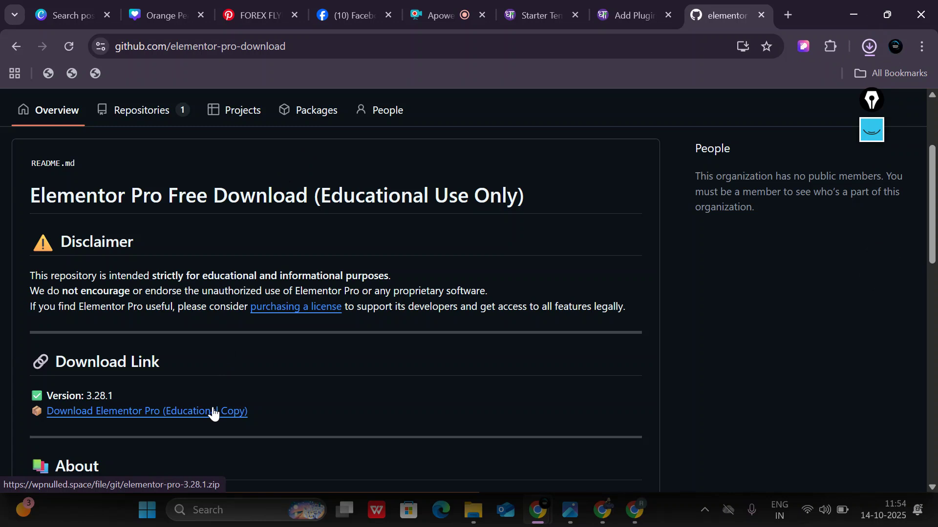
pyautogui.click(547, 12)
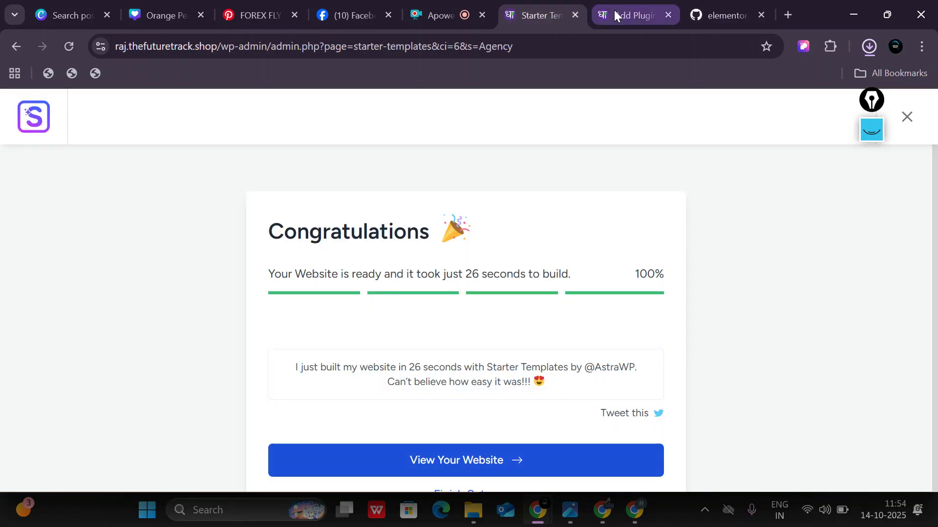
# Step: Install elementor-pro-3.28.1 (1).zip from Downloads through Plugins > Add Plugin > Upload Plugin
pyautogui.click(614, 12)
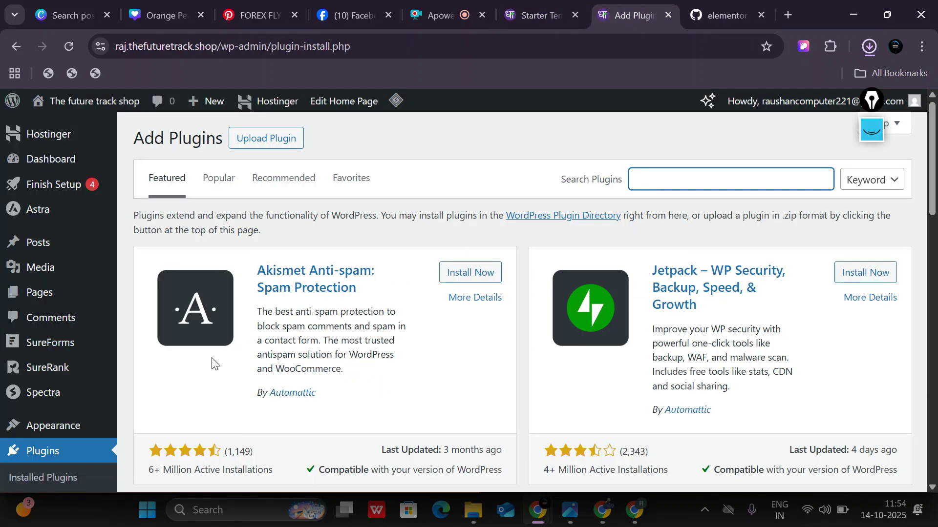
pyautogui.scroll(-3, 19, 346)
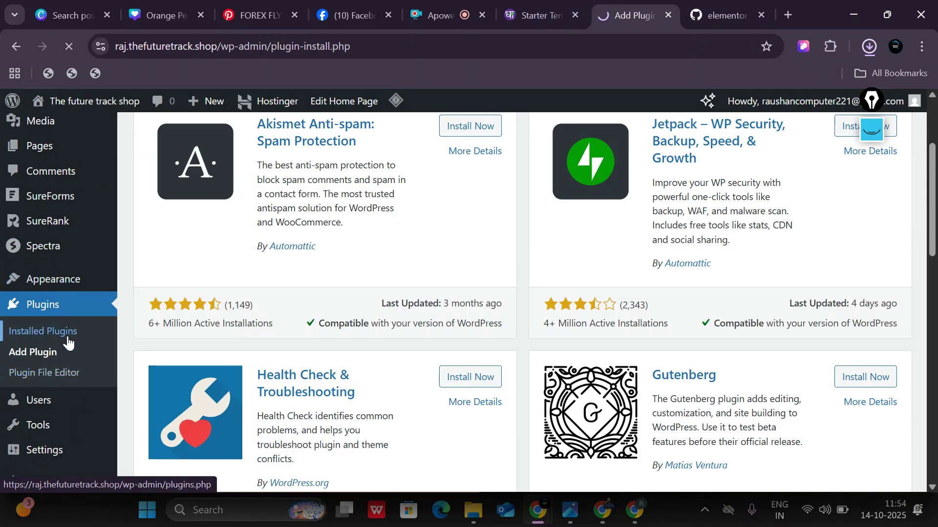
pyautogui.click(68, 343)
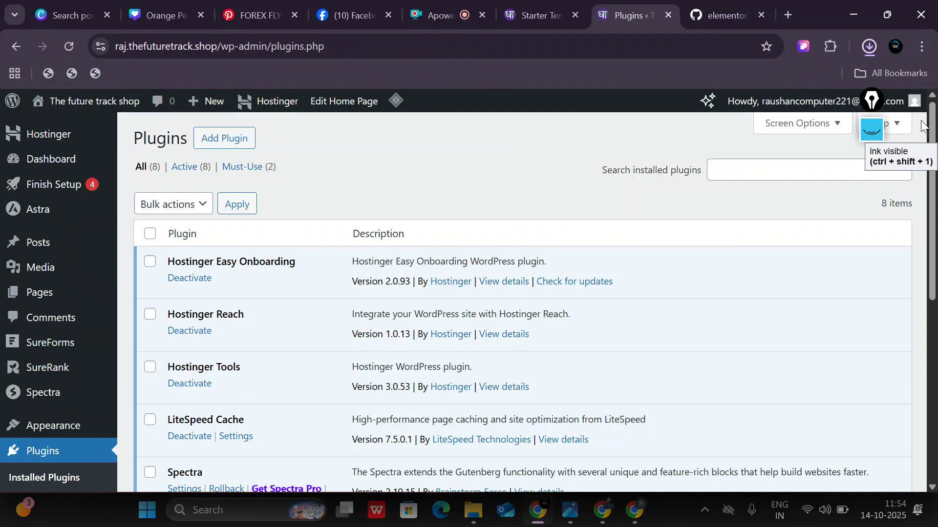
pyautogui.click(236, 146)
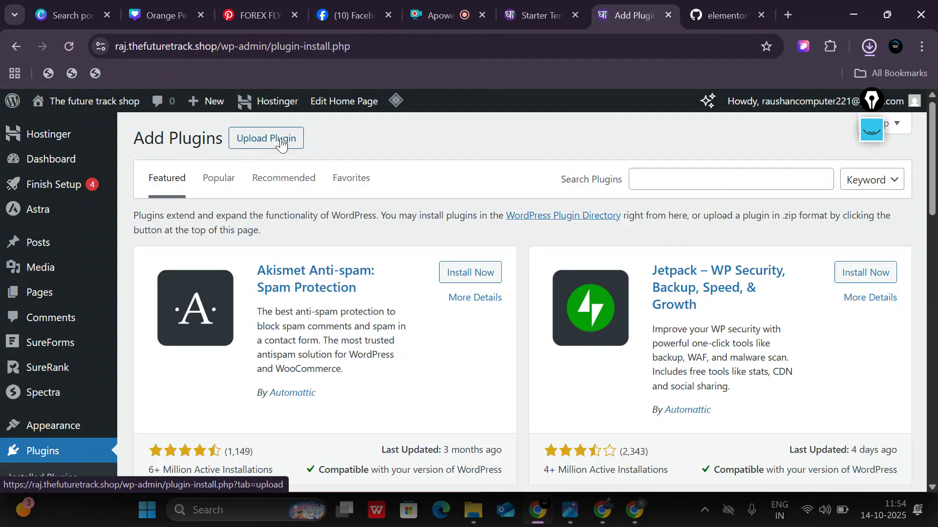
pyautogui.click(281, 141)
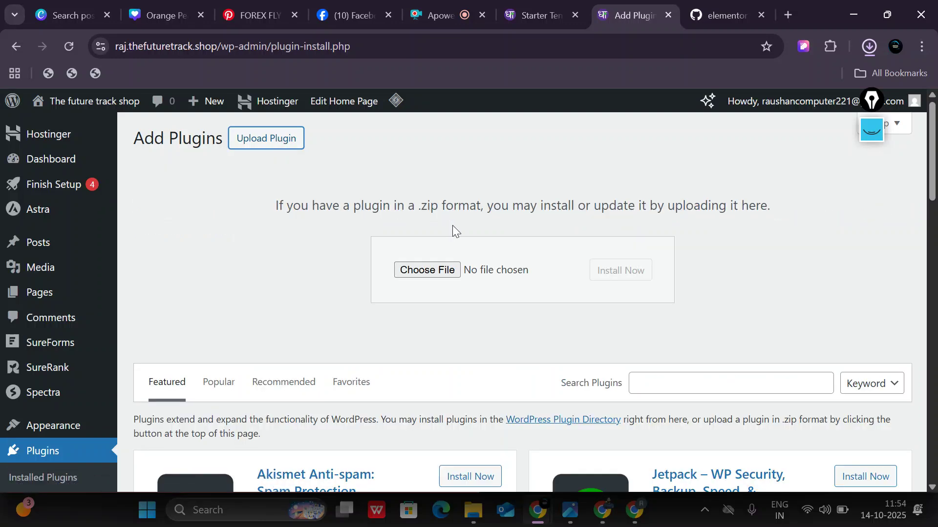
pyautogui.click(427, 269)
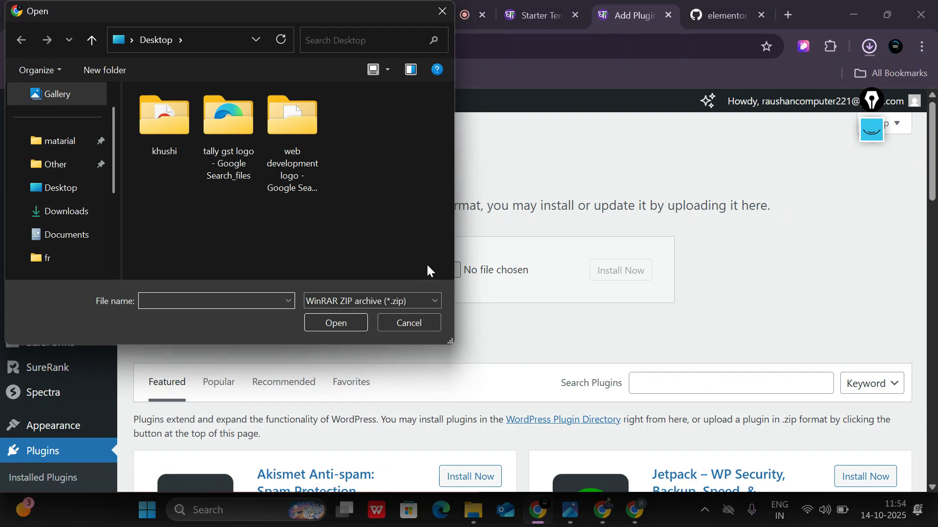
pyautogui.click(84, 213)
pyautogui.doubleClick(154, 151)
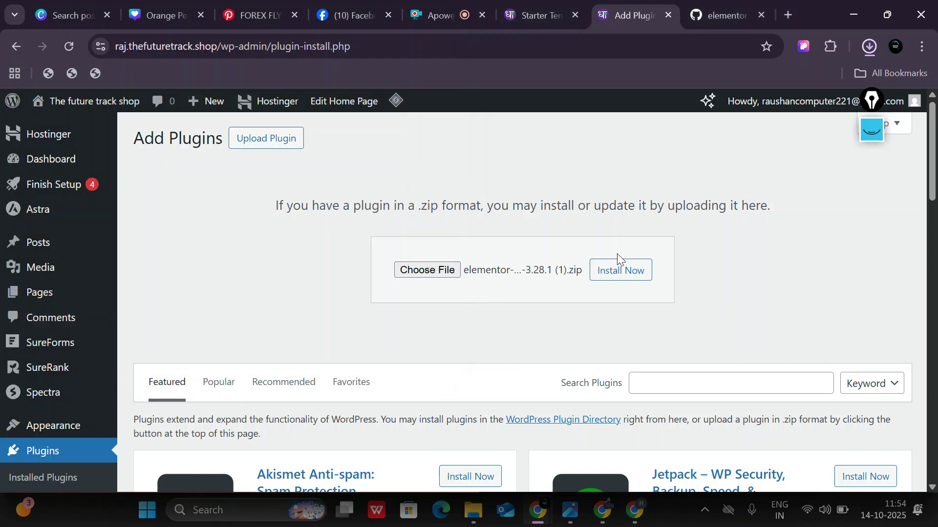
pyautogui.click(620, 268)
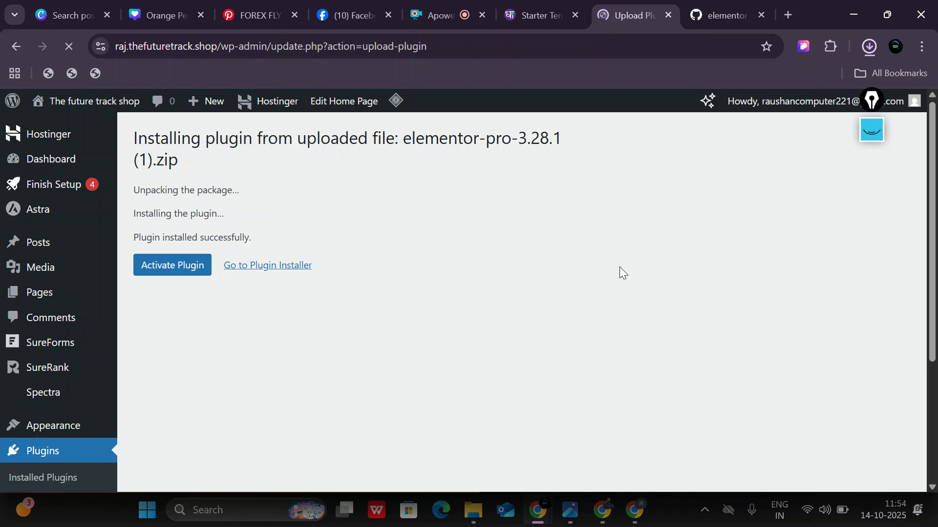
# Step: Activate Elementor Pro 3.28.1, then install and activate the required Elementor Website Builder plugin
pyautogui.click(181, 264)
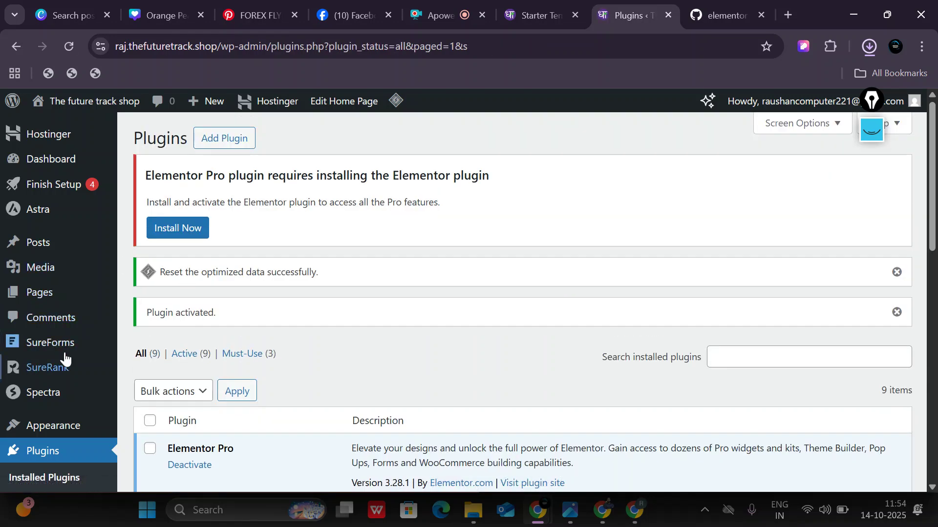
pyautogui.click(200, 234)
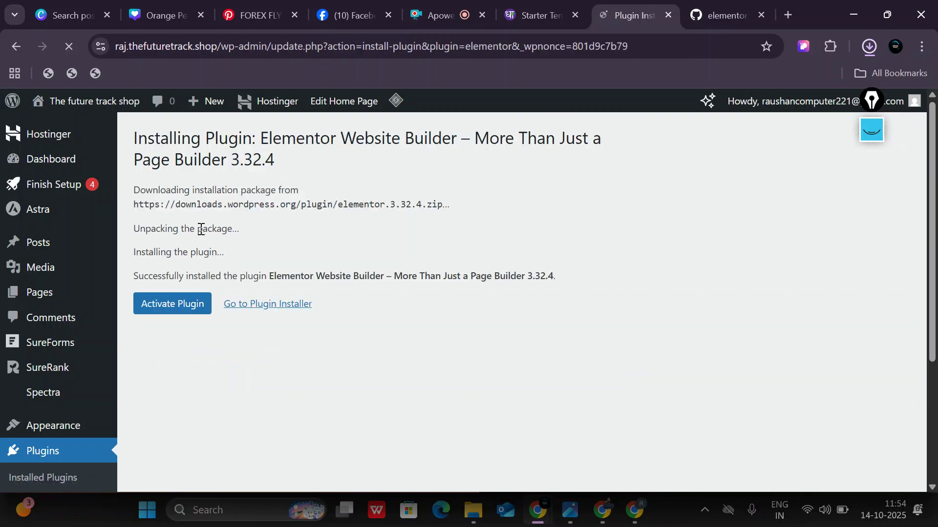
pyautogui.click(168, 306)
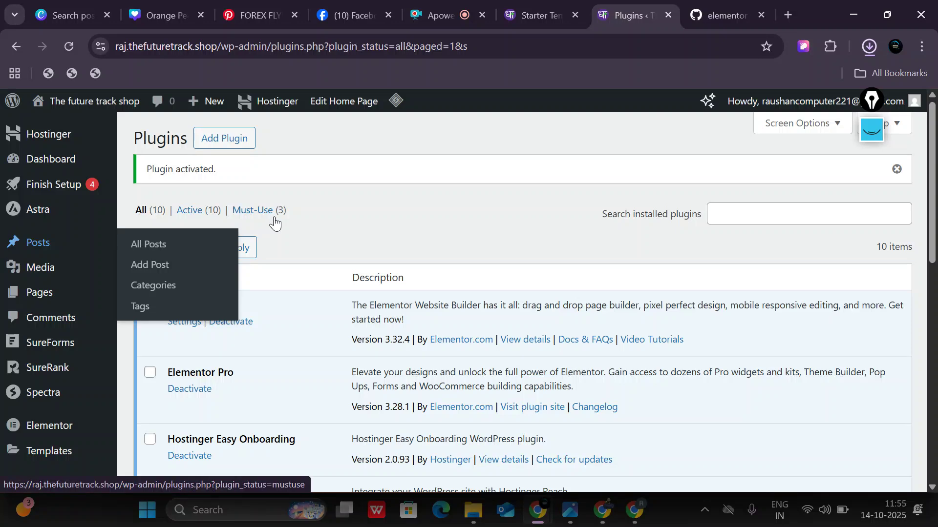
pyautogui.moveTo(116, 103)
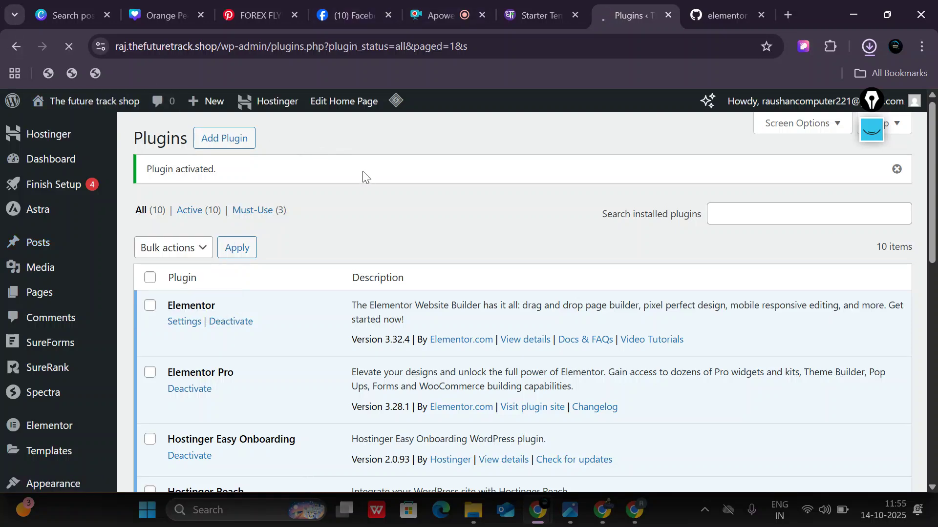
# Step: Look over the site, return to the Dashboard, and open the Continue to finish setup checklist
pyautogui.scroll(-20, 363, 176)
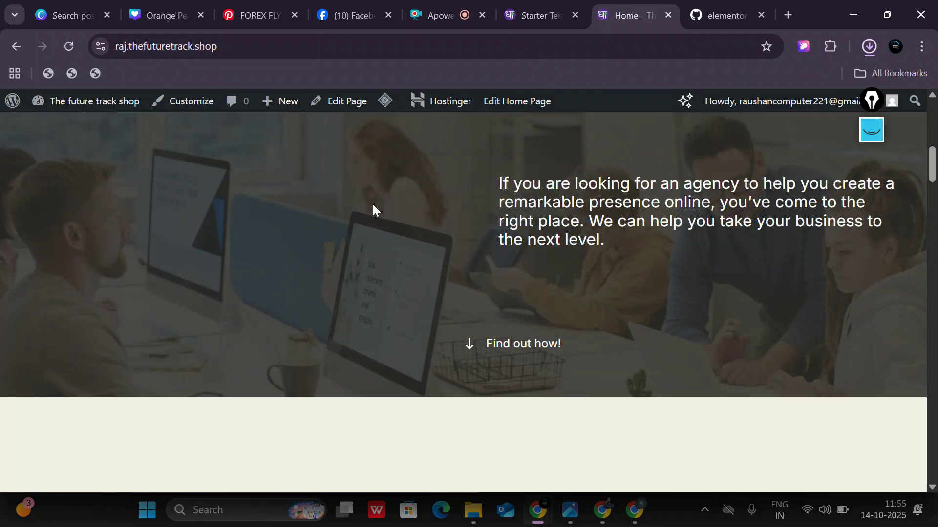
pyautogui.scroll(-10, 375, 215)
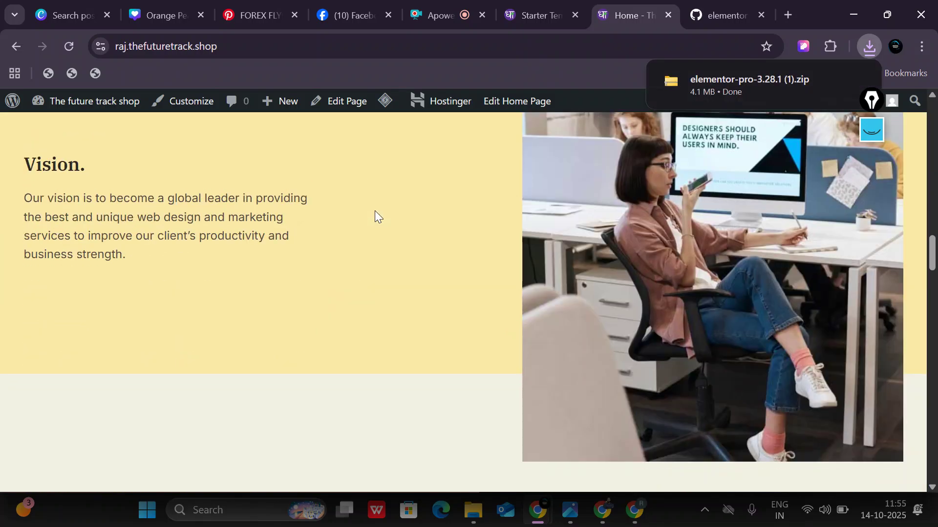
pyautogui.scroll(12, 375, 215)
pyautogui.scroll(10, 339, 215)
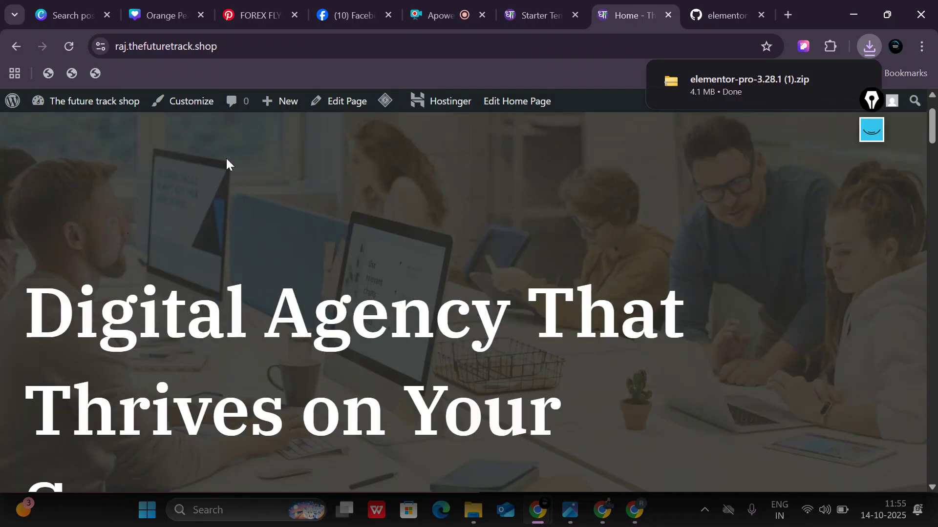
pyautogui.click(96, 123)
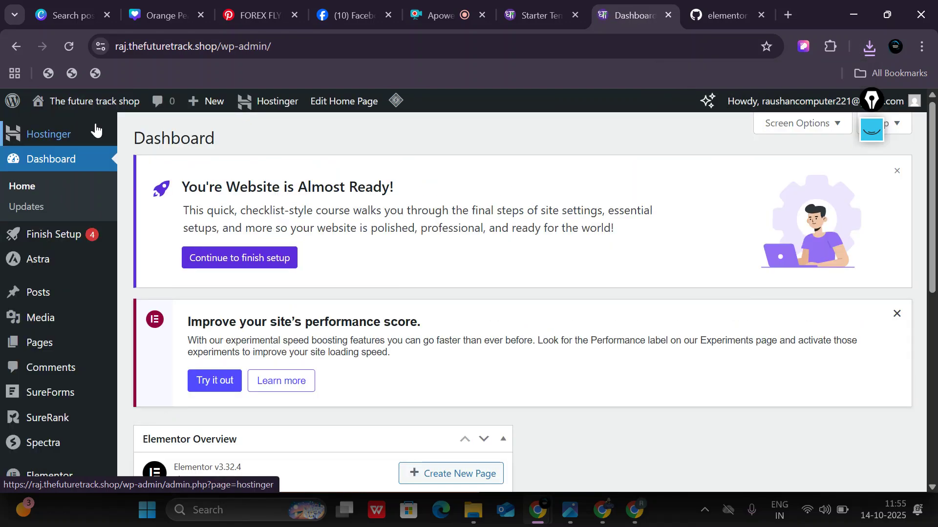
pyautogui.click(247, 253)
pyautogui.scroll(-5, 446, 326)
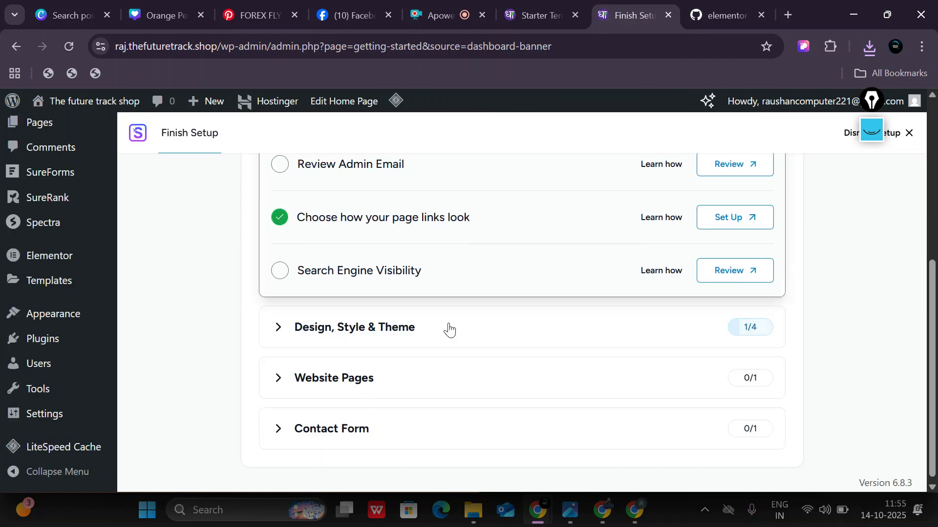
pyautogui.scroll(3, 394, 315)
pyautogui.moveTo(63, 274)
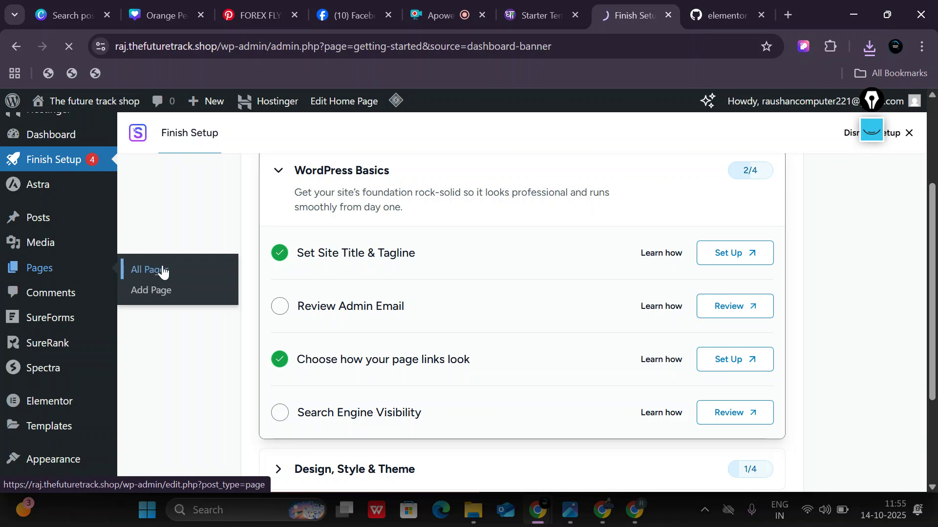
pyautogui.scroll(-5, 270, 259)
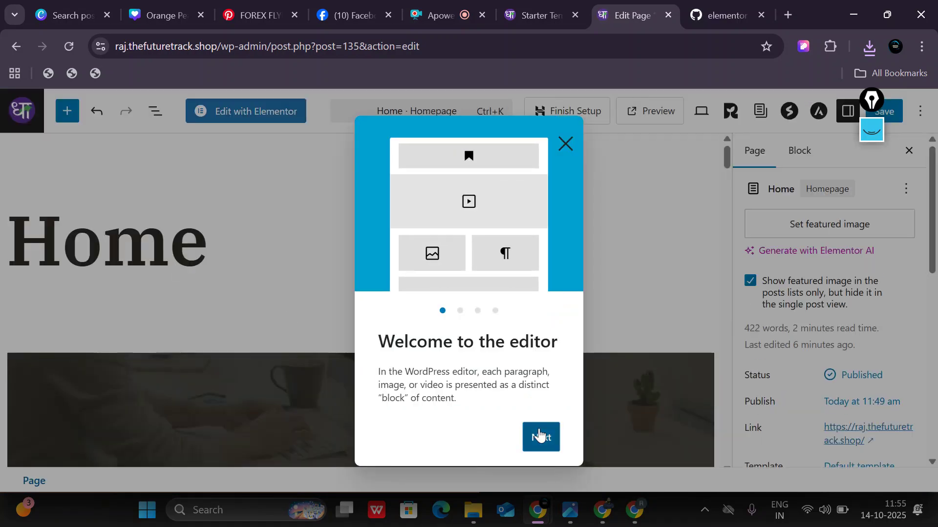
# Step: Skip through the block editor's Welcome guide, then open Home with Edit with Elementor, confirming Leave
pyautogui.click(540, 436)
pyautogui.click(543, 438)
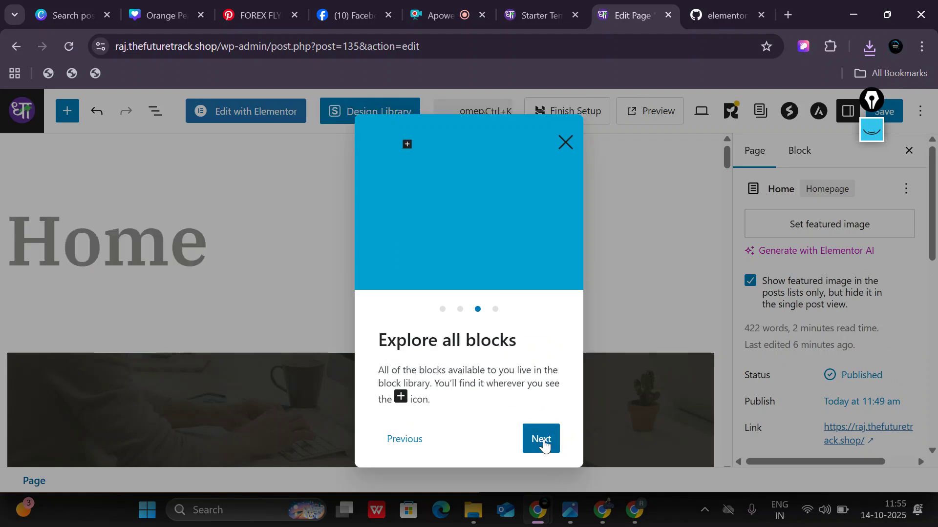
pyautogui.click(541, 439)
pyautogui.click(541, 439)
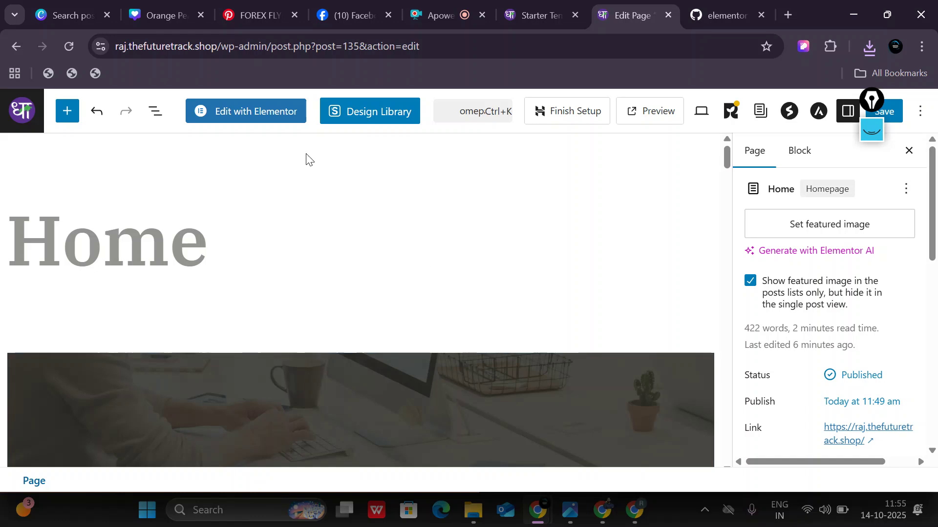
pyautogui.click(261, 113)
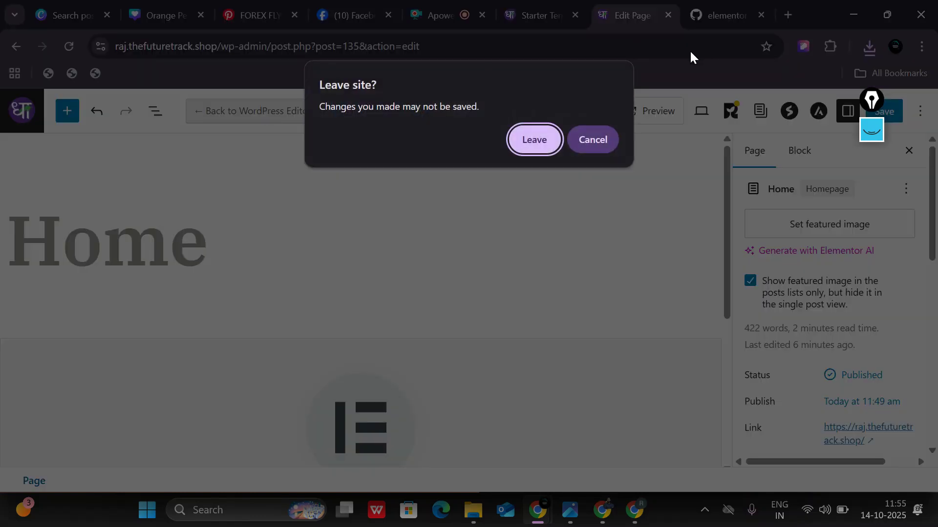
pyautogui.click(524, 134)
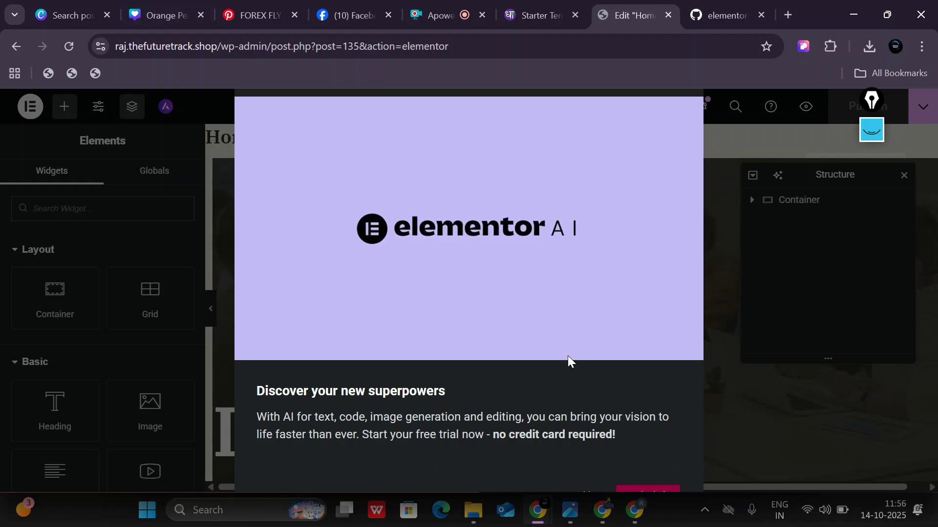
# Step: Dismiss the Elementor AI 'Discover your new superpowers' promotion and its introduction dialog
pyautogui.click(636, 488)
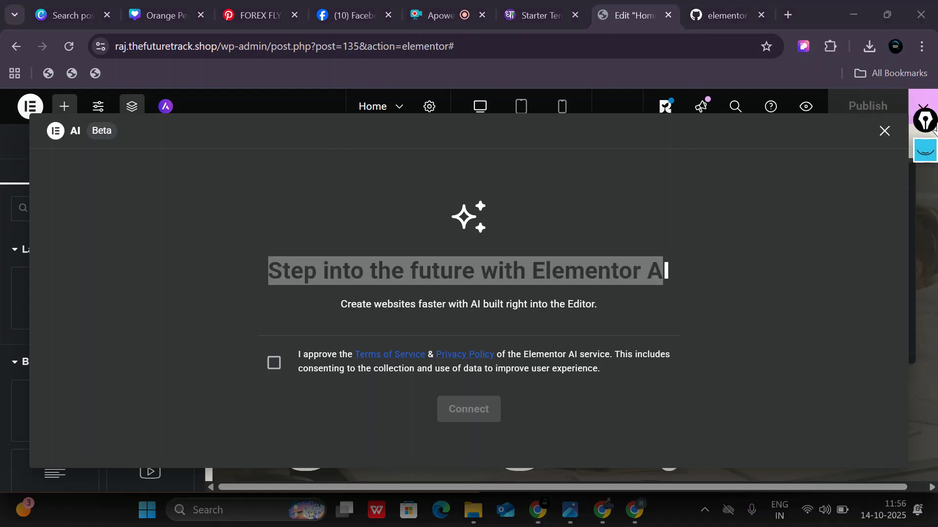
pyautogui.click(883, 132)
pyautogui.scroll(-8, 538, 250)
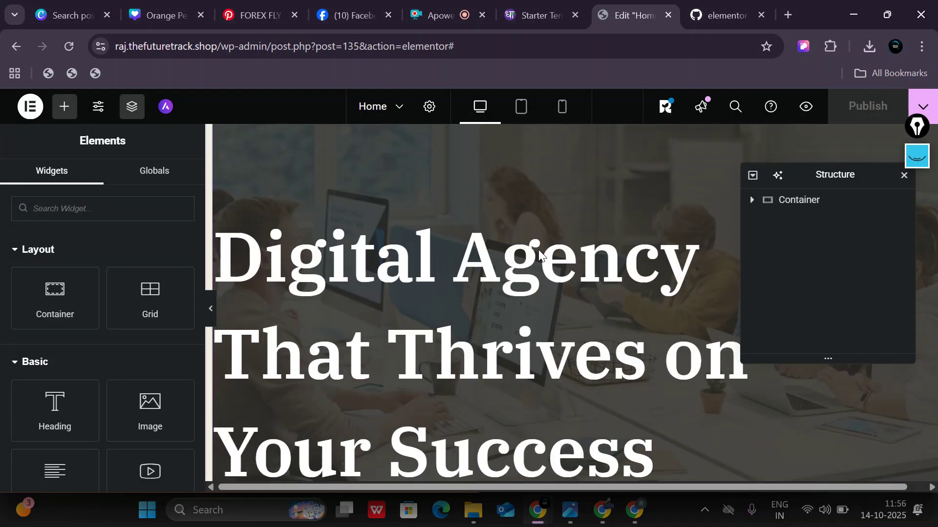
pyautogui.scroll(4, 538, 250)
pyautogui.scroll(1, 538, 253)
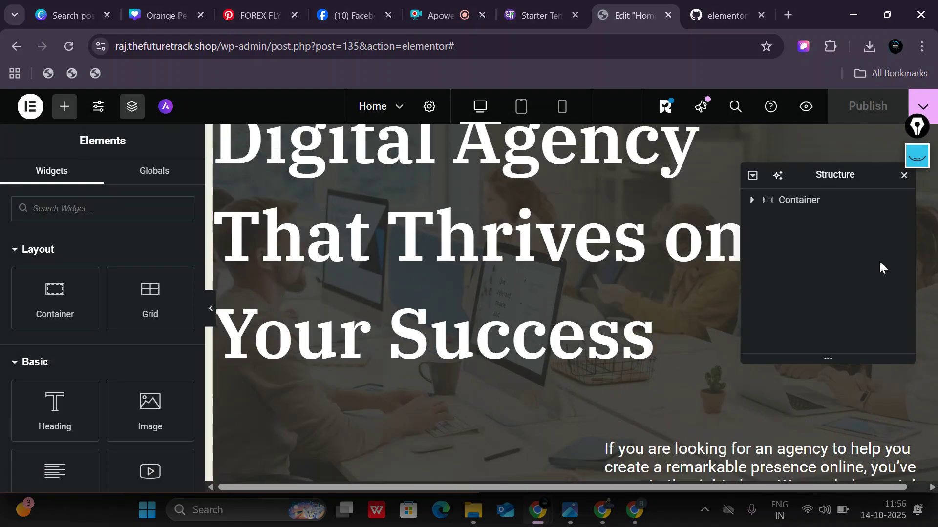
# Step: Close the Structure panel and select the hero container to show its Edit Container settings
pyautogui.click(903, 175)
pyautogui.scroll(1, 590, 195)
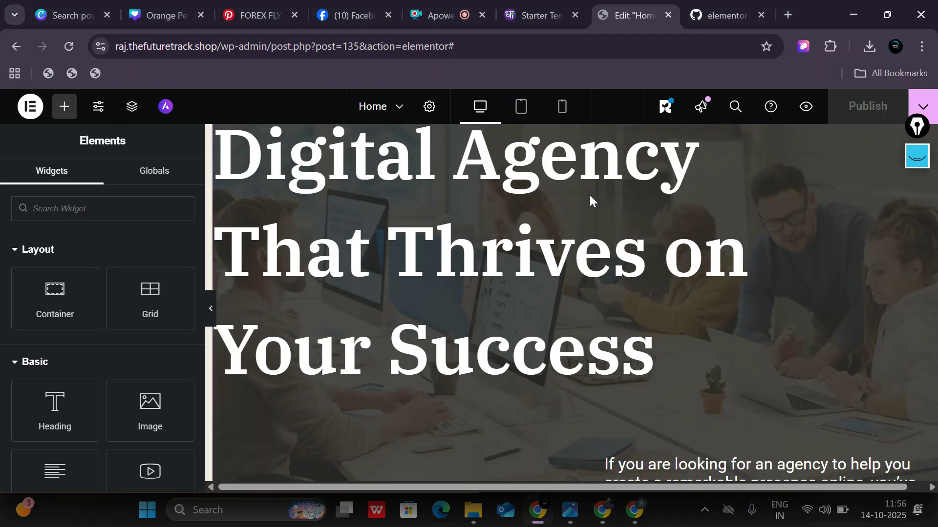
pyautogui.scroll(5, 584, 192)
pyautogui.scroll(-4, 549, 246)
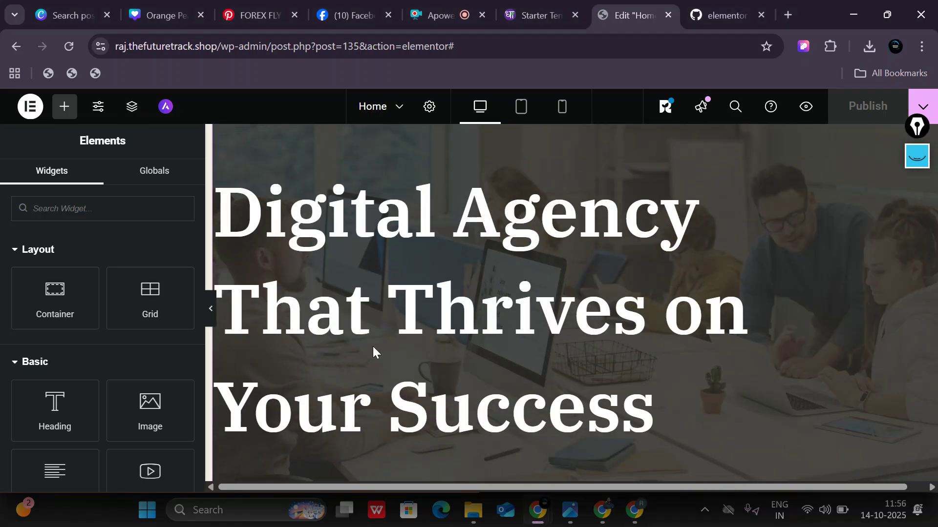
pyautogui.scroll(-10, 76, 329)
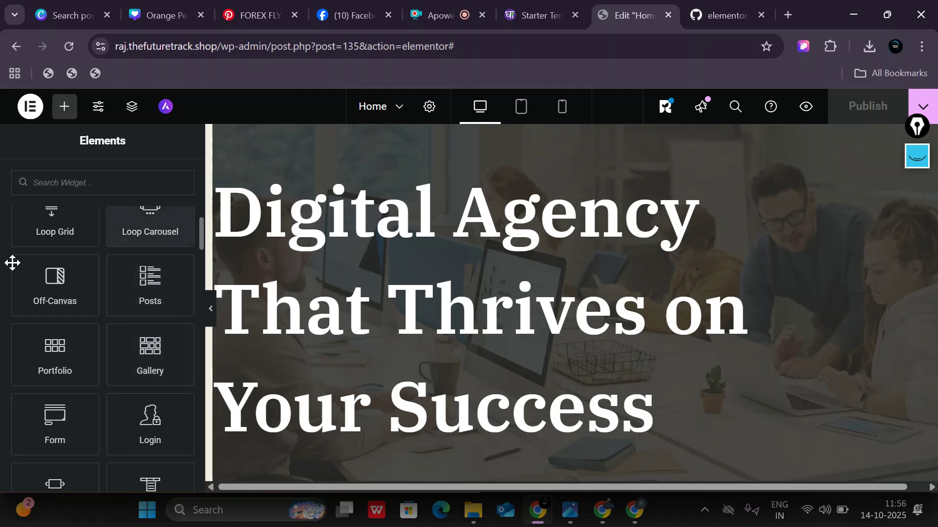
pyautogui.scroll(5, 153, 351)
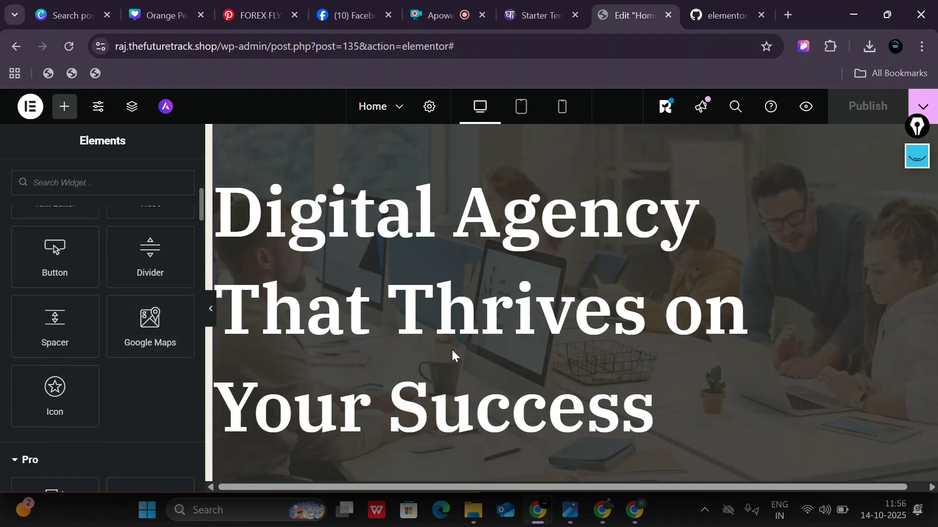
pyautogui.scroll(5, 469, 324)
pyautogui.scroll(-7, 470, 324)
pyautogui.scroll(3, 462, 210)
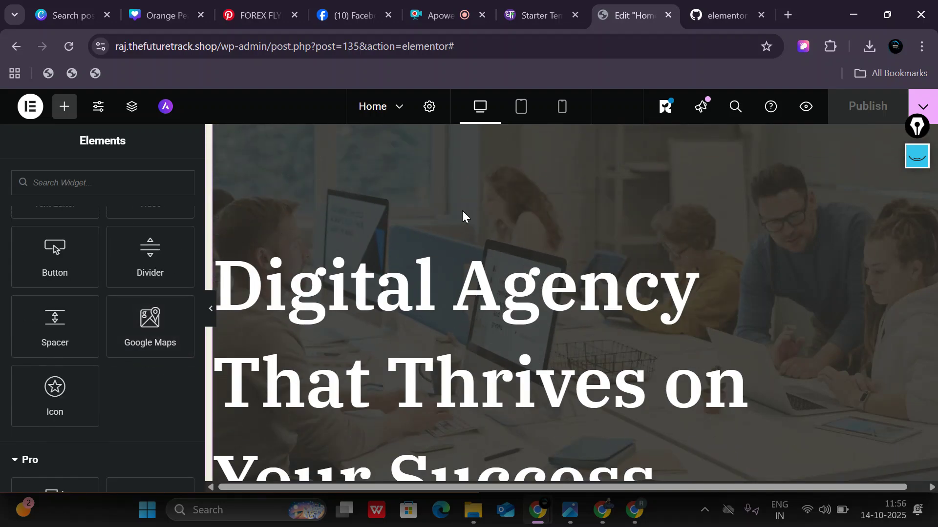
pyautogui.scroll(2, 462, 210)
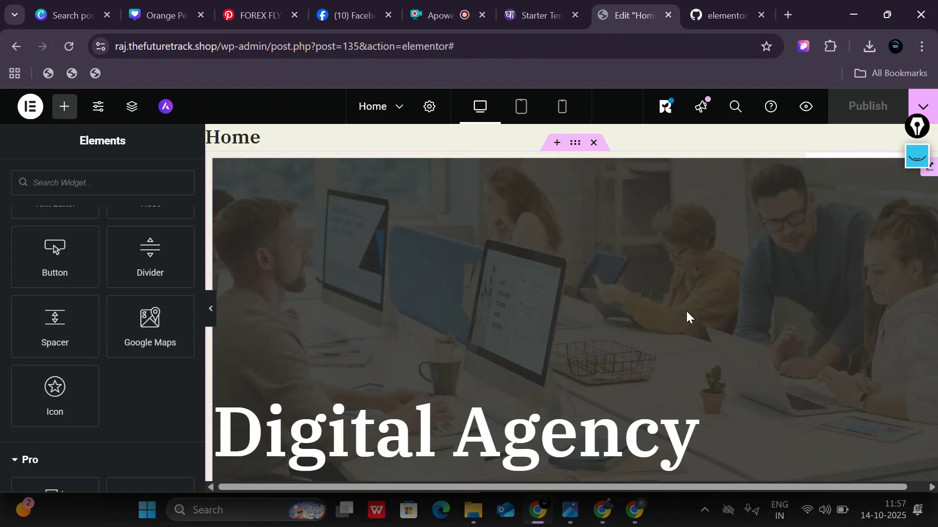
pyautogui.click(576, 144)
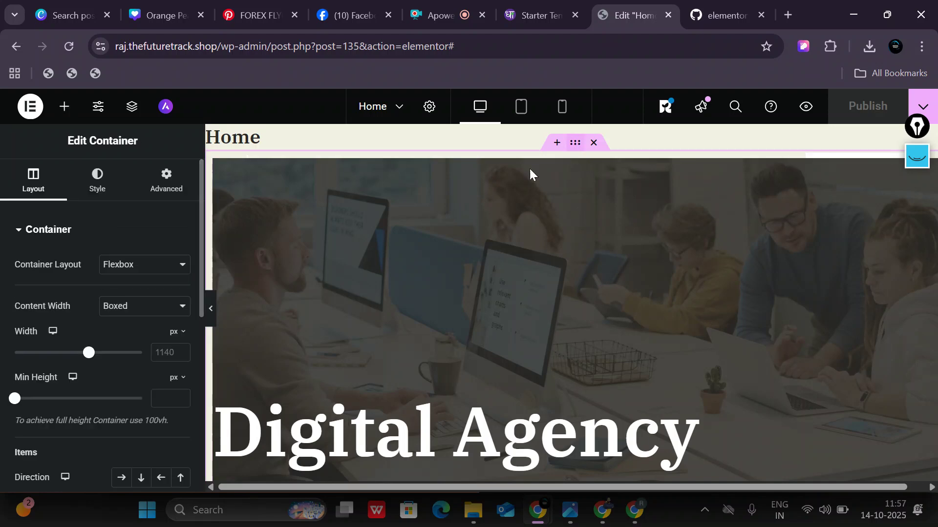
# Step: Set the hero container's Background Type to Classic and open the stock image search
pyautogui.click(87, 183)
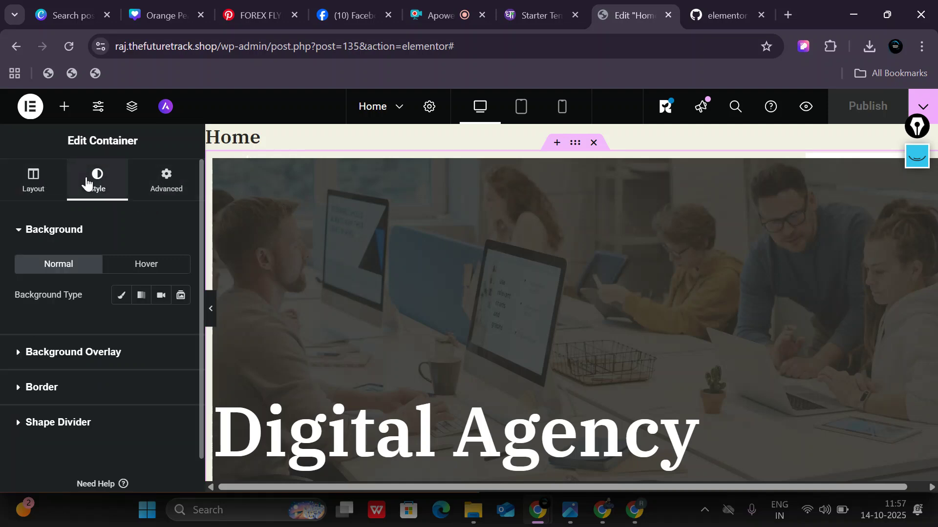
pyautogui.click(119, 295)
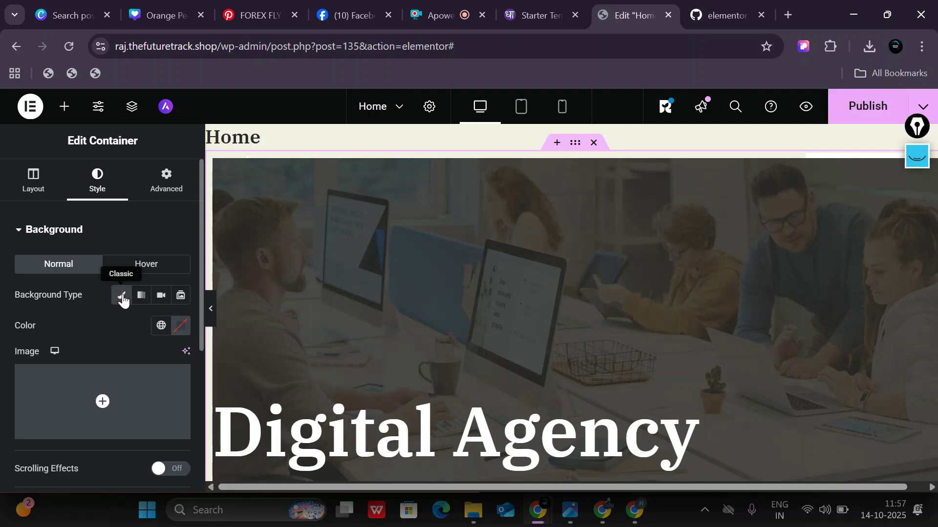
pyautogui.click(128, 404)
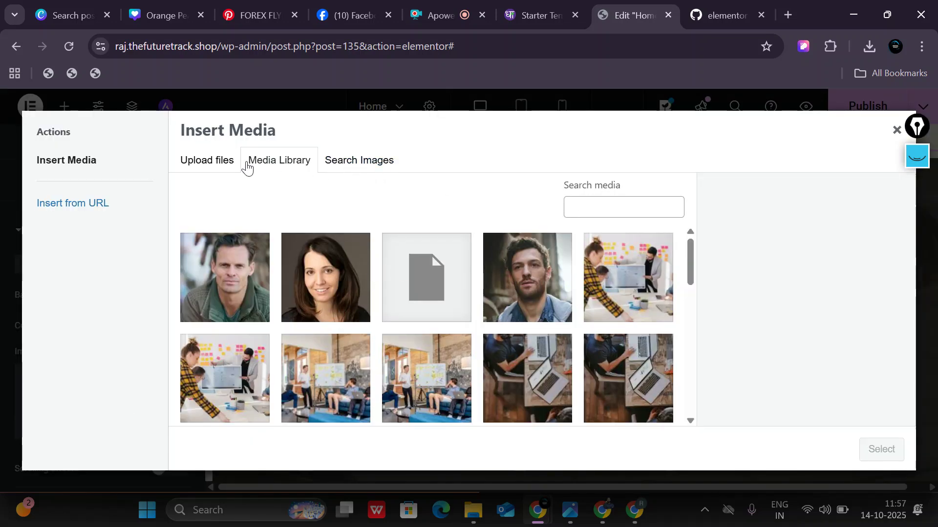
pyautogui.click(342, 161)
# Step: Search 'digital marketing' and insert the desk photo at Portrait size as the background
pyautogui.scroll(-3, 335, 332)
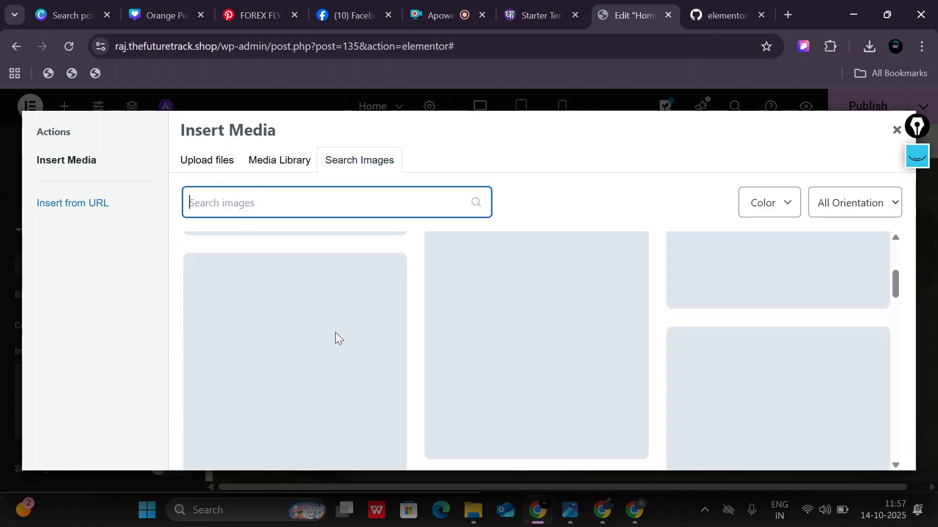
pyautogui.scroll(-5, 360, 360)
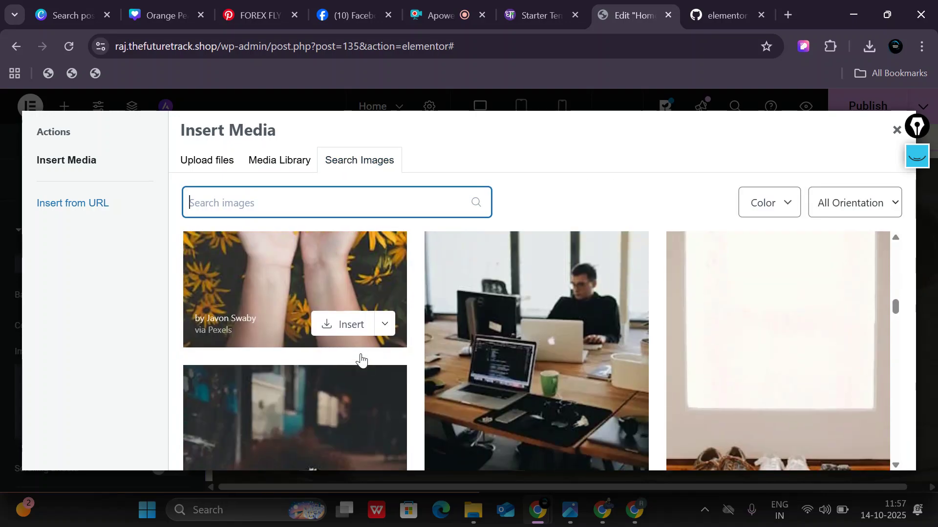
pyautogui.scroll(-5, 364, 366)
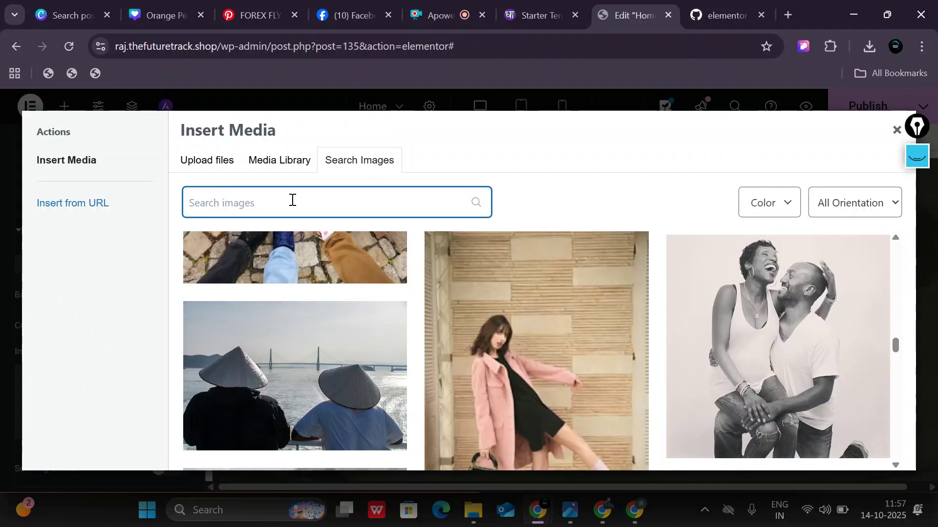
pyautogui.write('di')
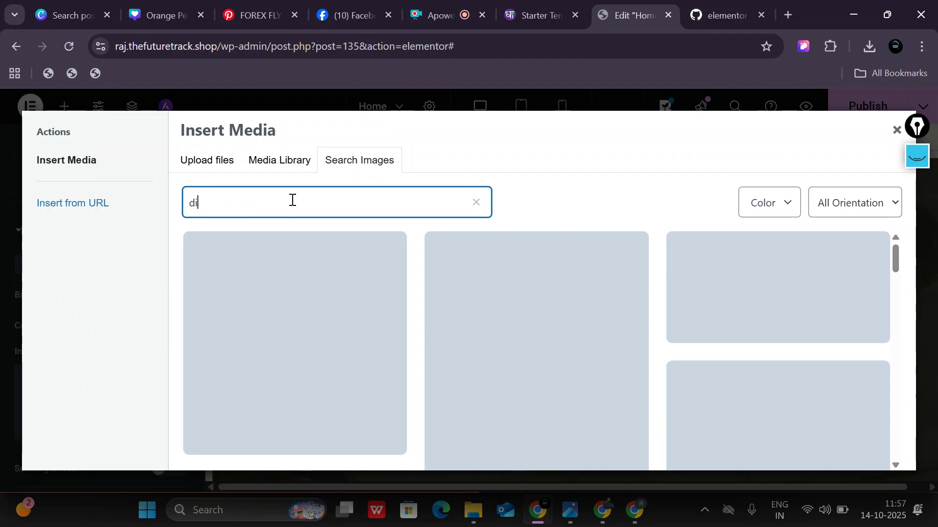
pyautogui.write('gital marketing')
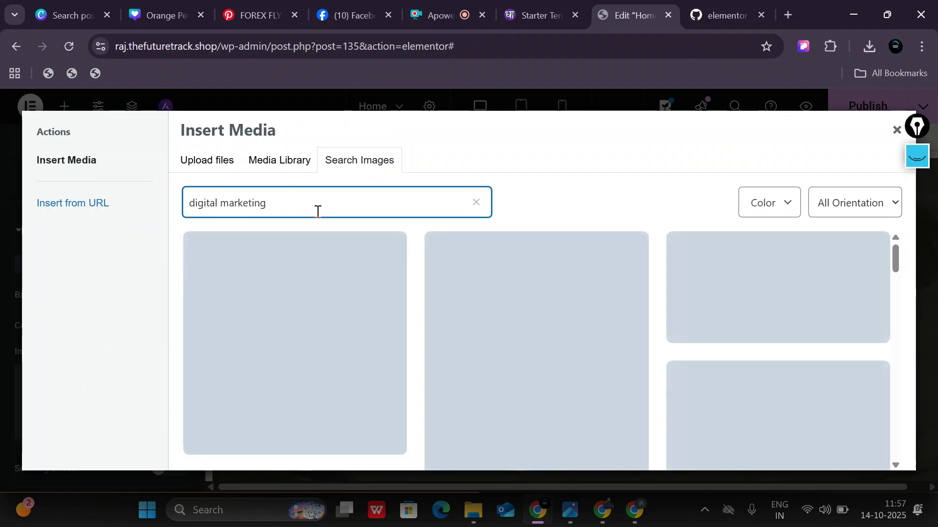
pyautogui.scroll(-10, 706, 361)
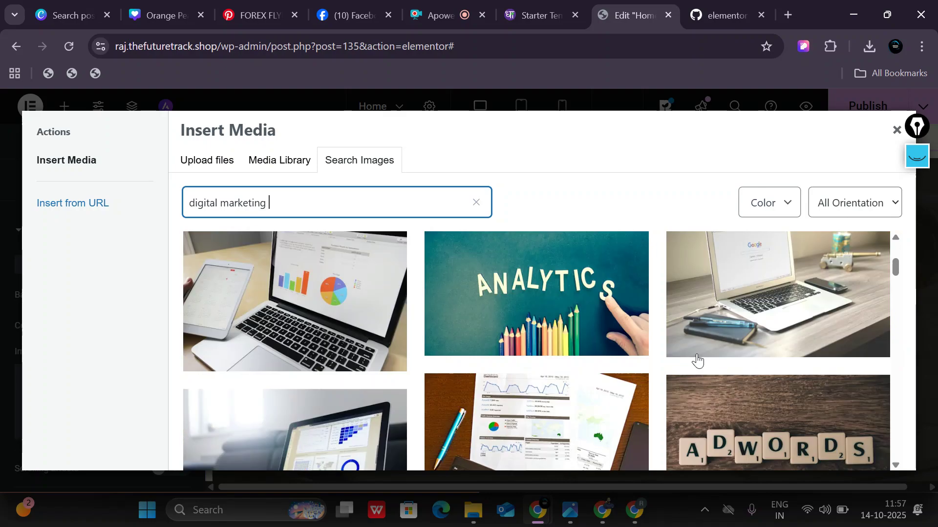
pyautogui.scroll(-6, 705, 367)
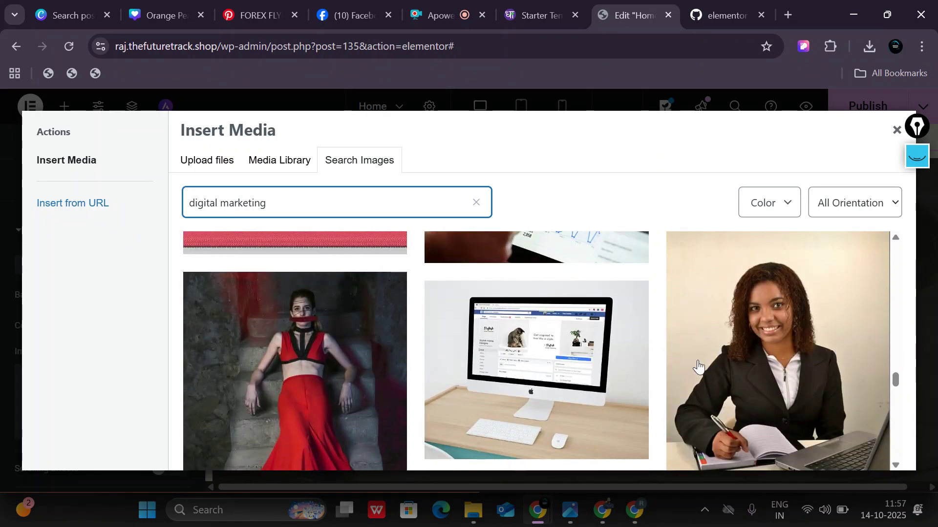
pyautogui.scroll(5, 471, 341)
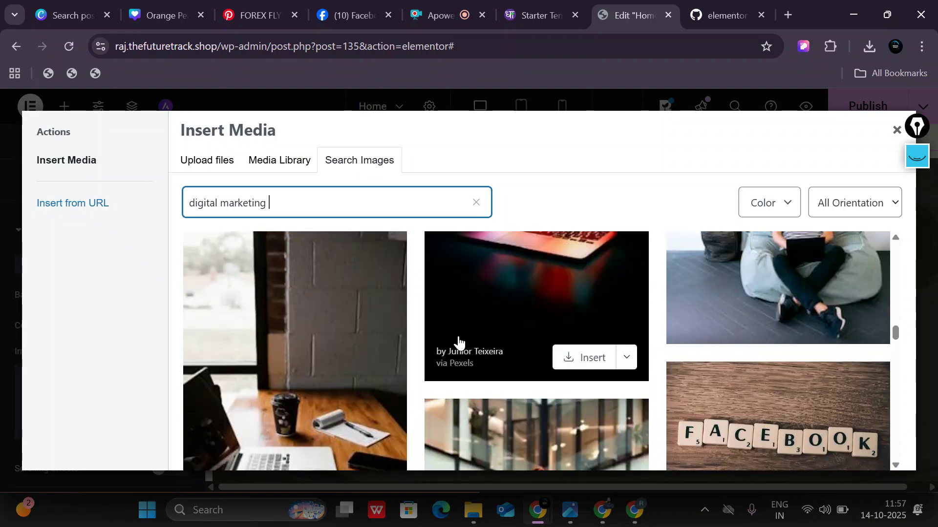
pyautogui.scroll(3, 309, 350)
pyautogui.scroll(3, 324, 344)
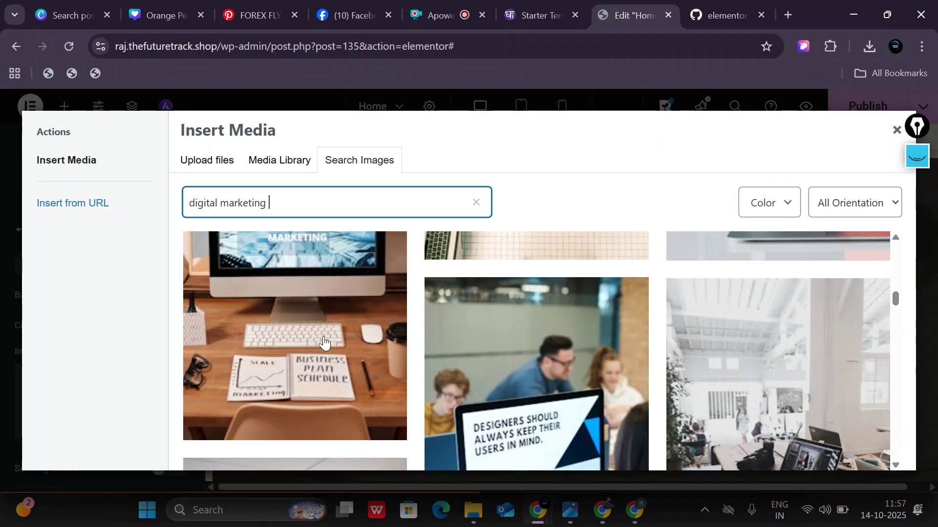
pyautogui.click(310, 340)
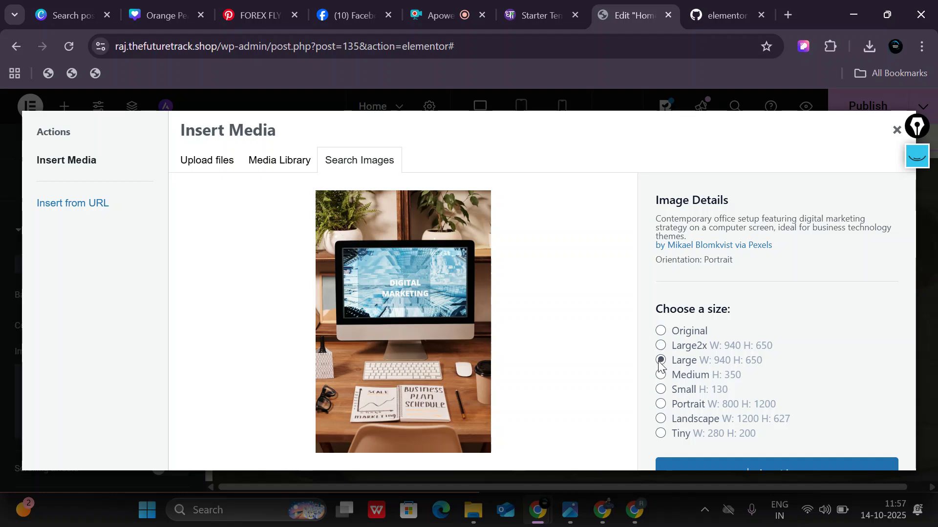
pyautogui.click(661, 404)
pyautogui.click(742, 470)
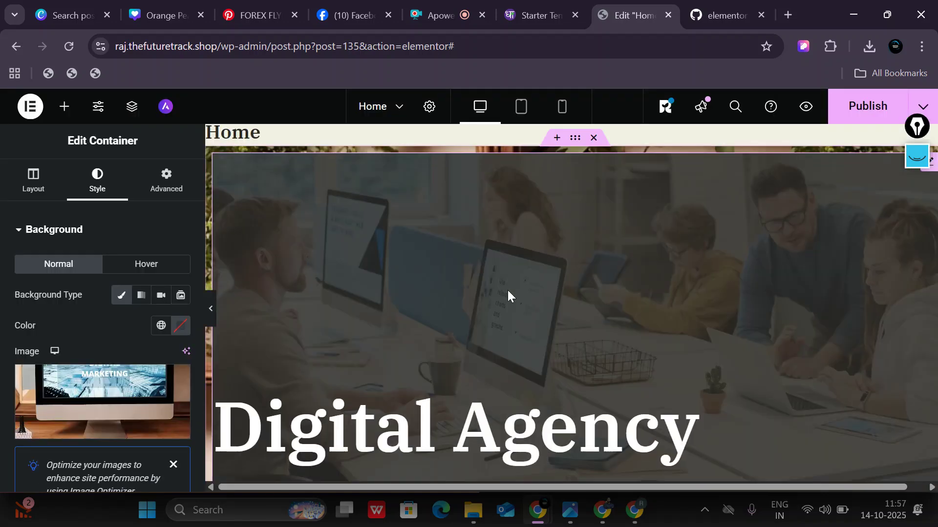
# Step: Undo the hero container's new background image with Ctrl+Z
pyautogui.scroll(-10, 508, 291)
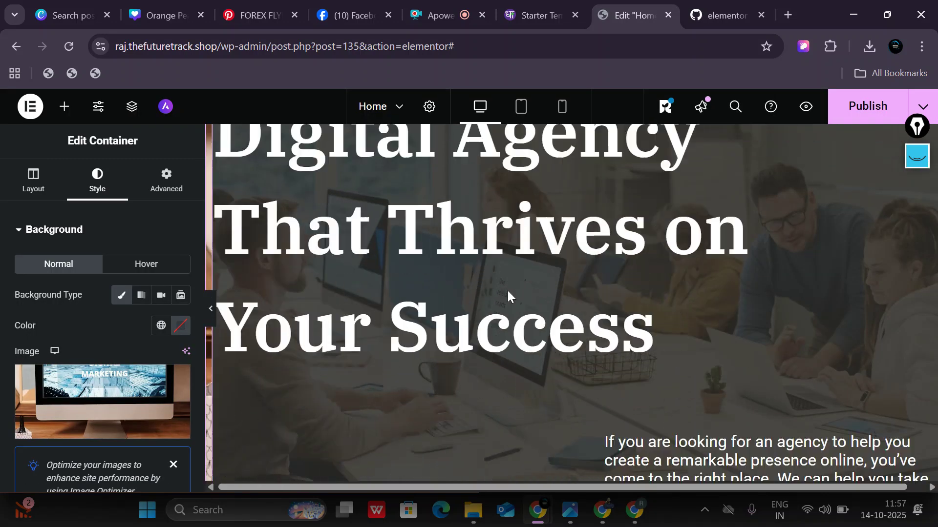
pyautogui.scroll(10, 508, 291)
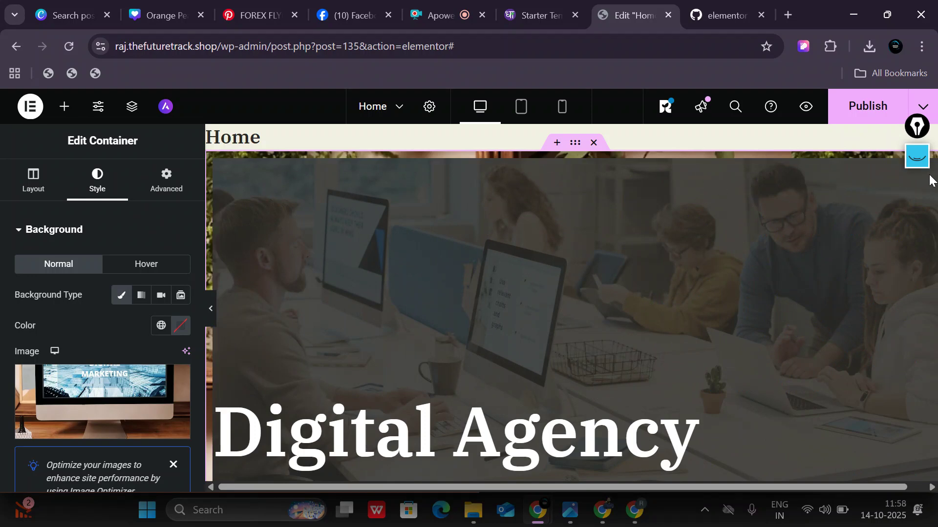
pyautogui.scroll(-3, 629, 221)
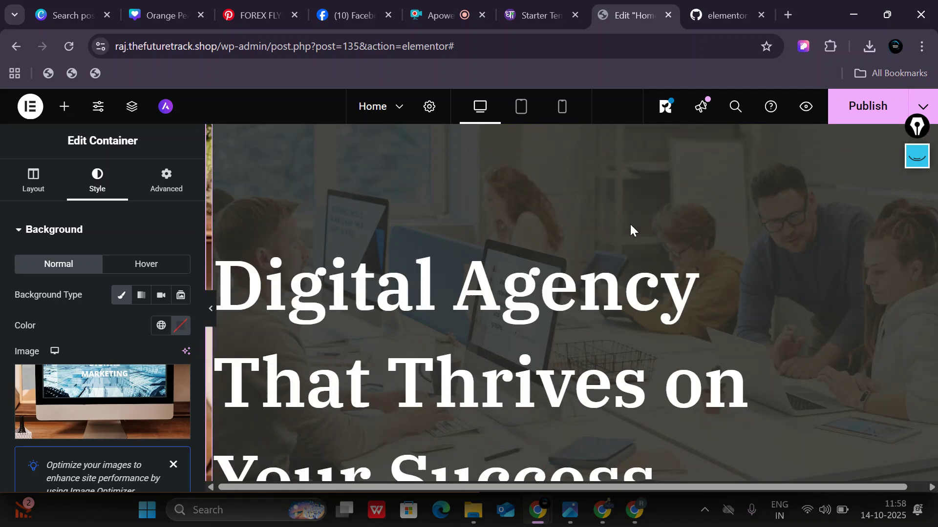
pyautogui.hotkey('ctrl', 'z')
pyautogui.hotkey('ctrl', 'z')
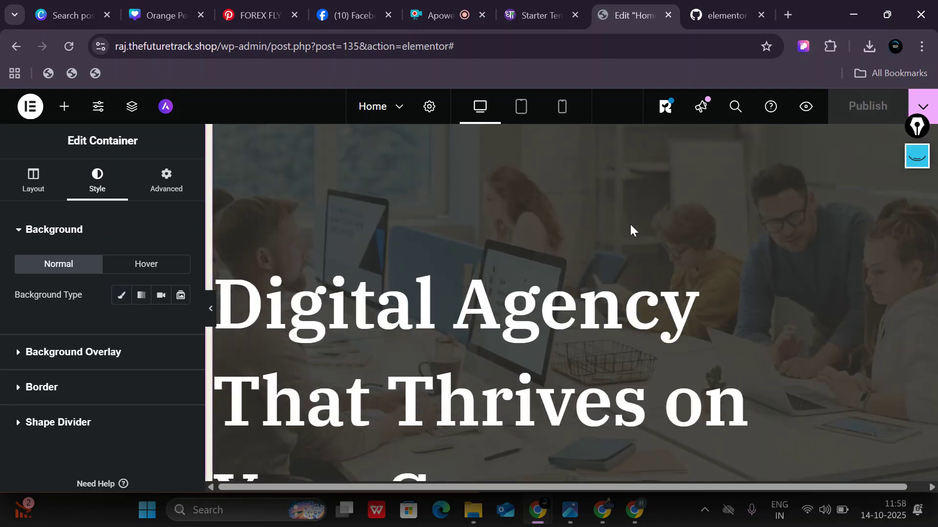
pyautogui.scroll(-4, 426, 324)
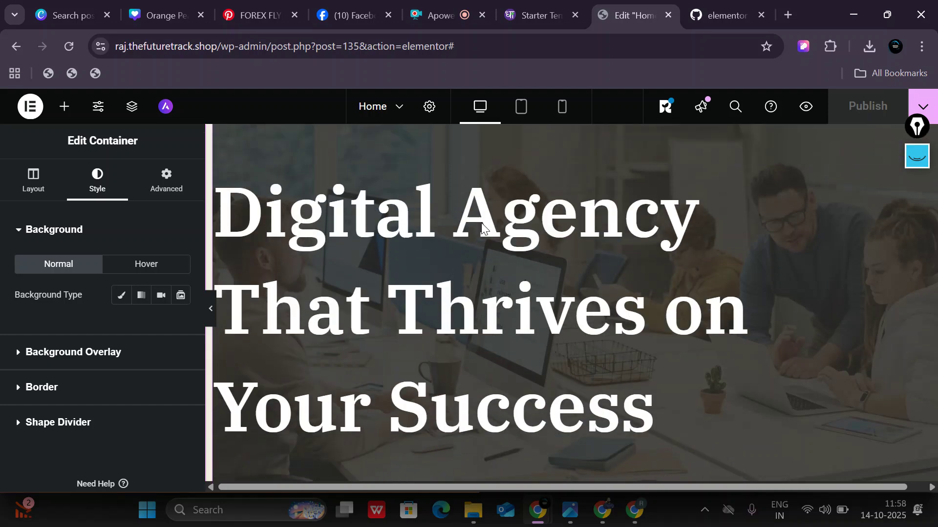
# Step: Replace 'That Thrives on Your' in the hero heading with 'in dhanbad'
pyautogui.click(427, 320)
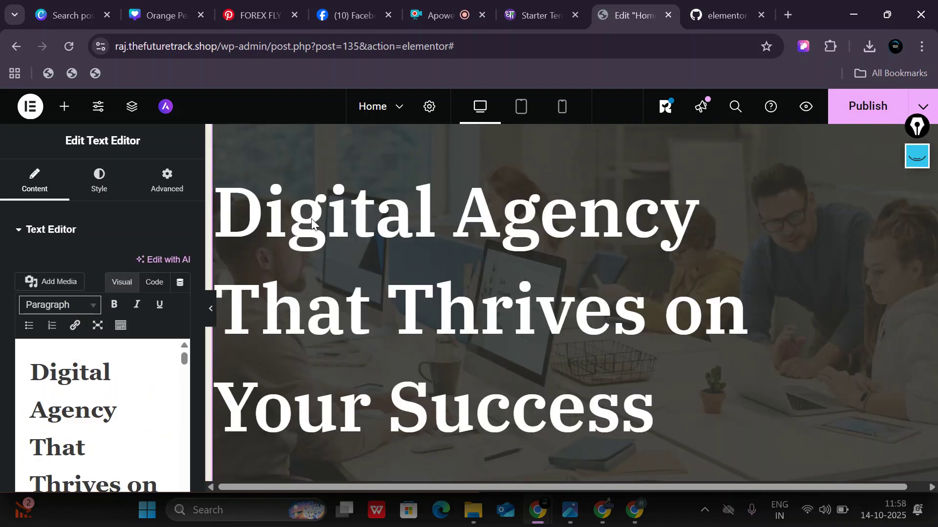
pyautogui.scroll(-3, 437, 327)
pyautogui.scroll(-1, 435, 354)
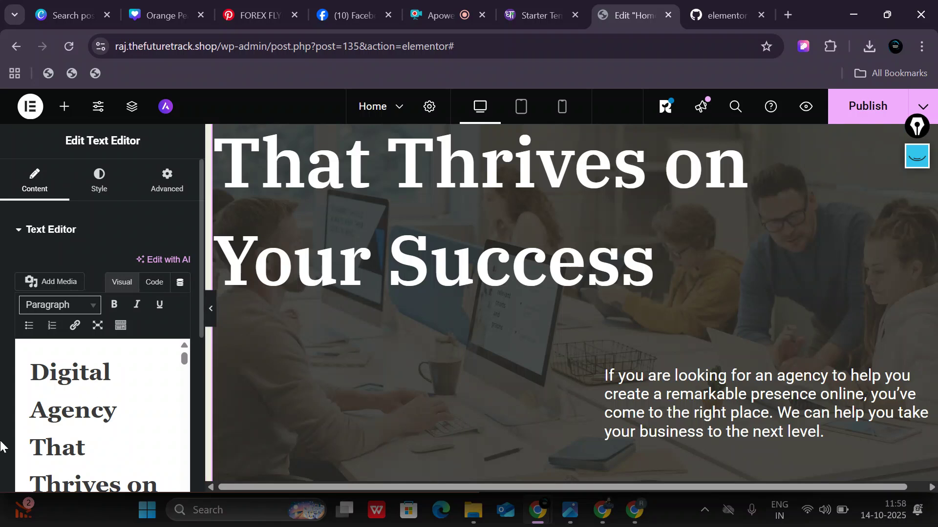
pyautogui.scroll(-3, 68, 394)
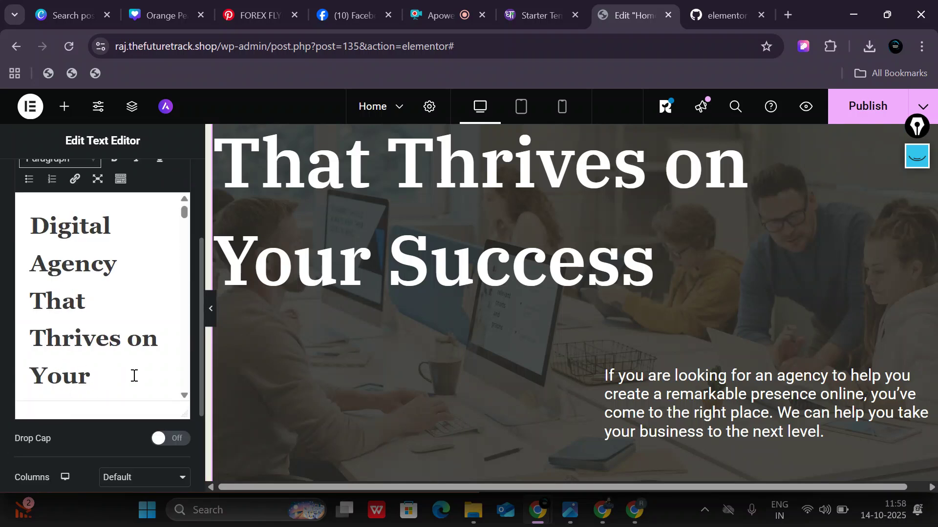
pyautogui.moveTo(126, 374); pyautogui.dragTo(18, 312)
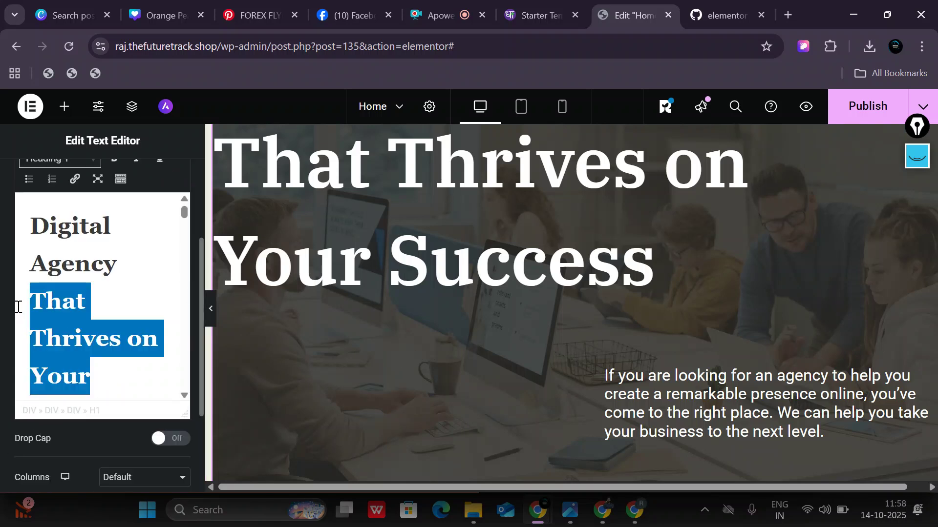
pyautogui.write('in dhanbad')
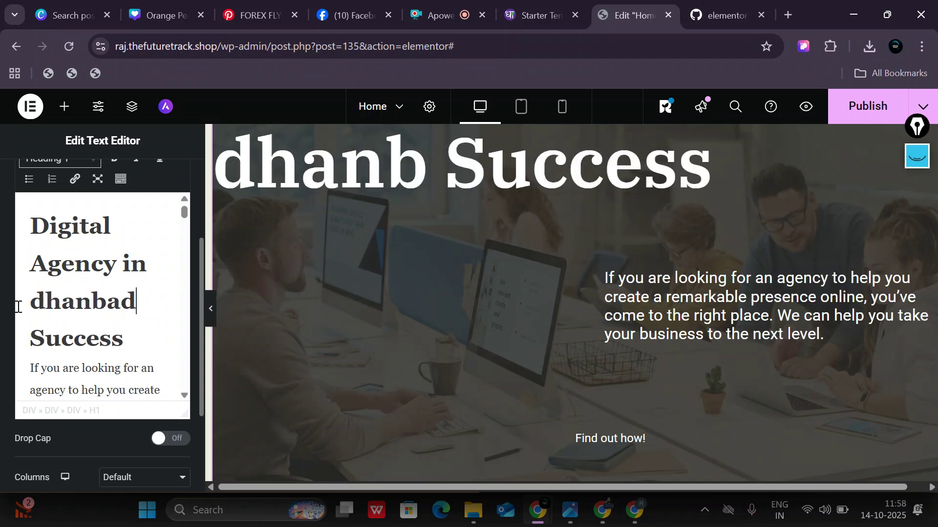
pyautogui.scroll(-3, 461, 287)
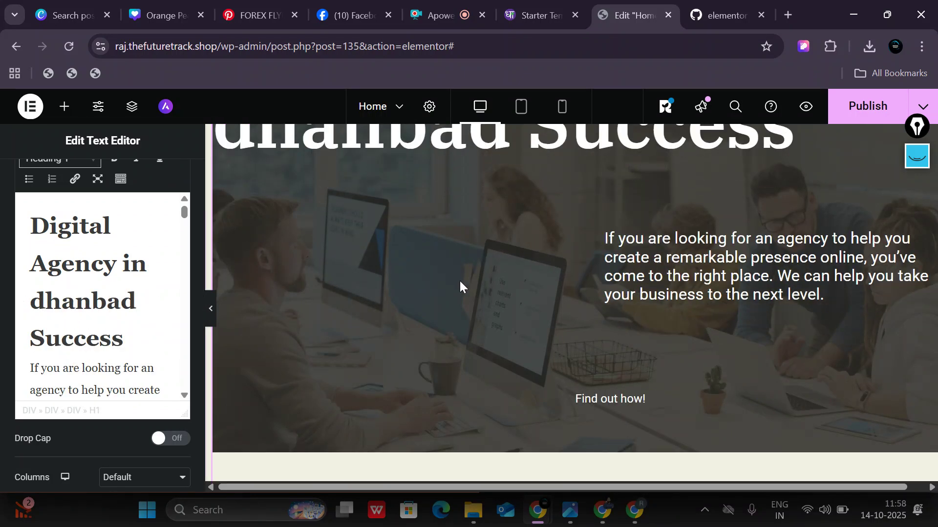
pyautogui.scroll(-3, 111, 315)
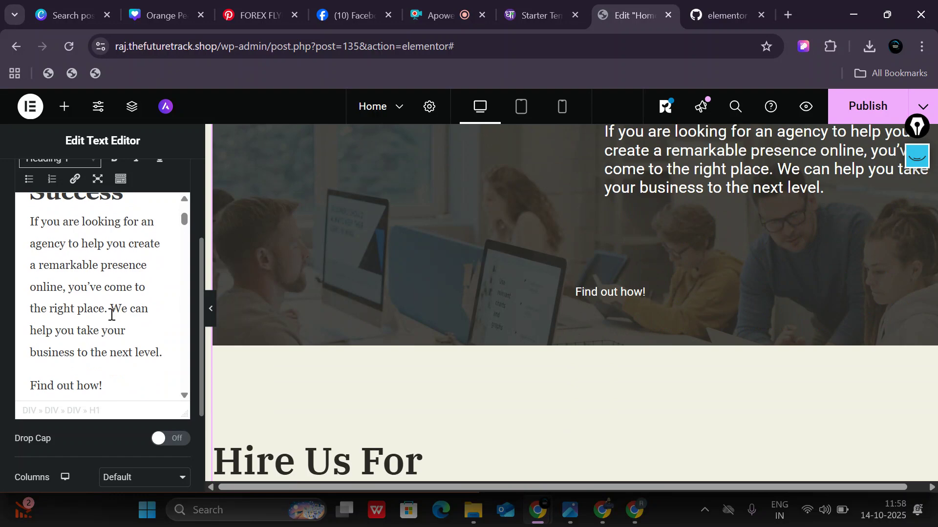
pyautogui.scroll(3, 32, 221)
pyautogui.moveTo(33, 222); pyautogui.dragTo(69, 247)
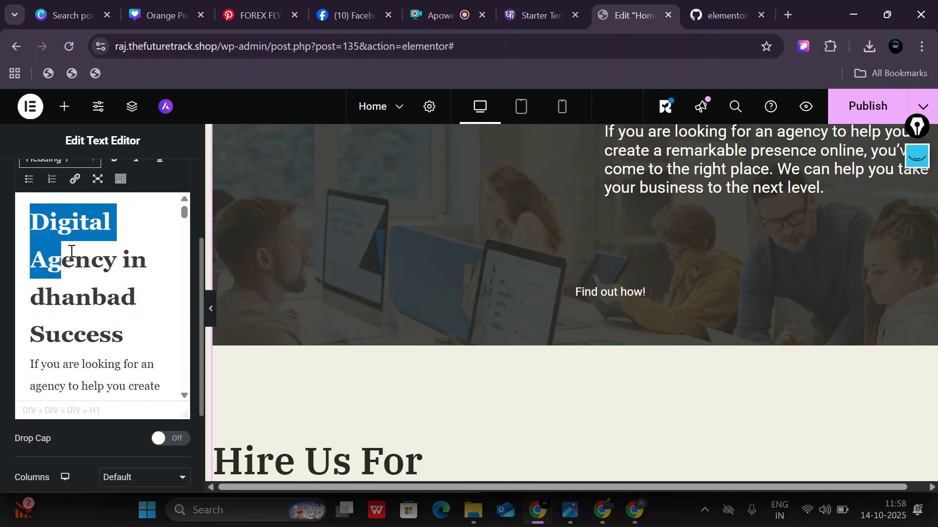
# Step: In a new tab, Google 'deepseek', open the official DeepSeek site and start a free chat
pyautogui.click(792, 16)
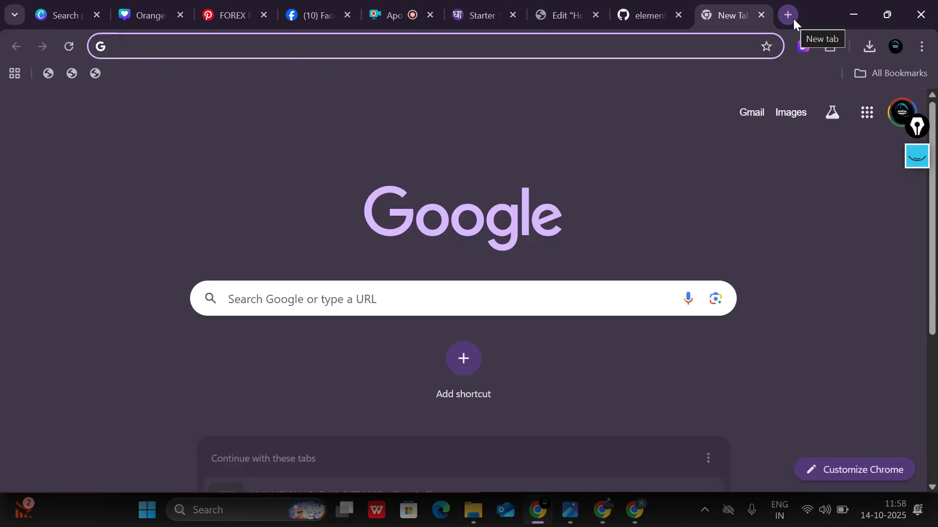
pyautogui.write('de')
pyautogui.press('BackSpace')
pyautogui.press('BackSpace')
pyautogui.press('BackSpace')
pyautogui.write('goo')
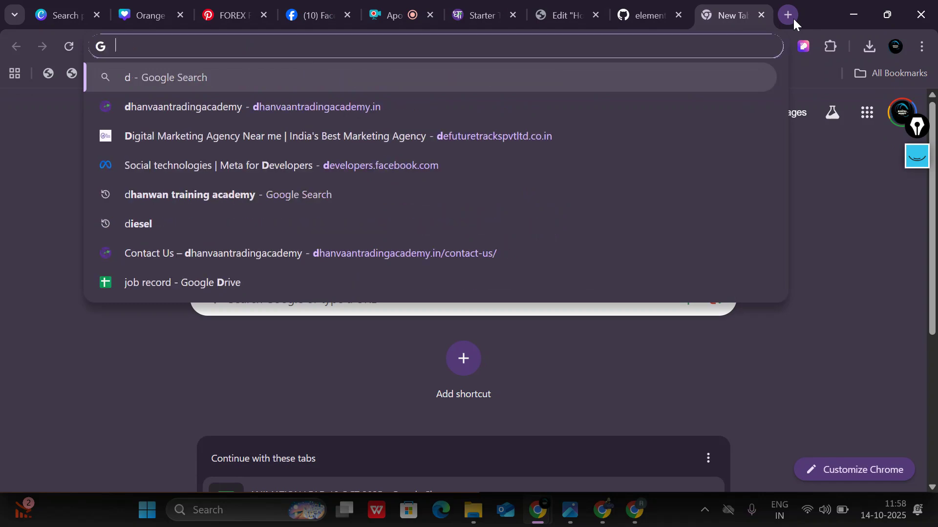
pyautogui.press('Return')
pyautogui.write('d')
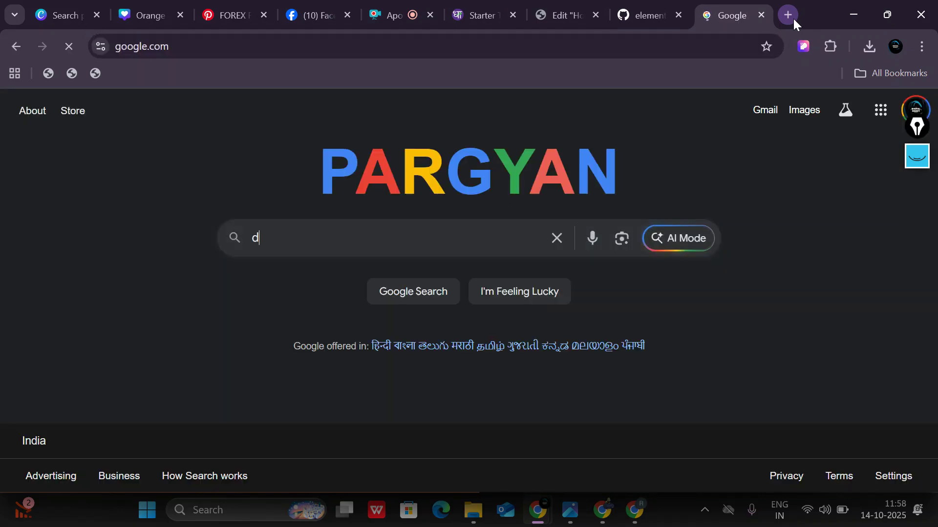
pyautogui.write('eepseek')
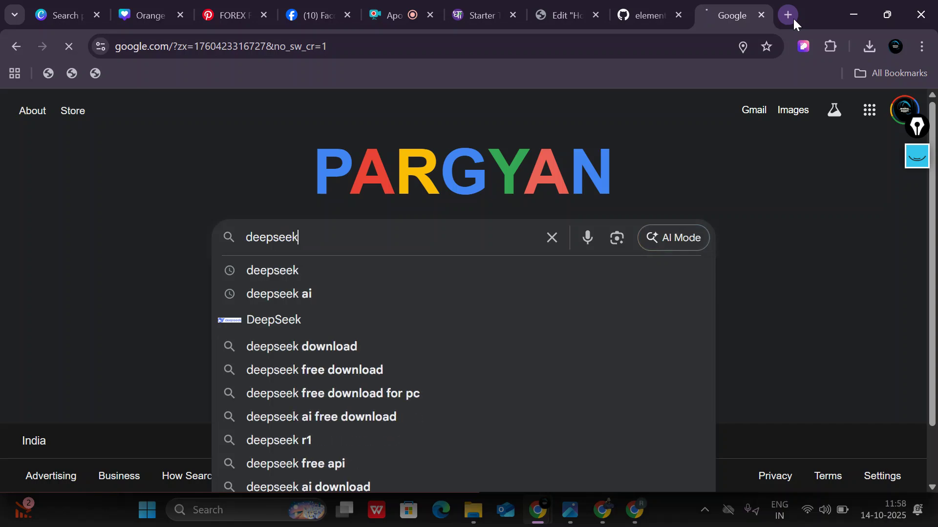
pyautogui.press('Return')
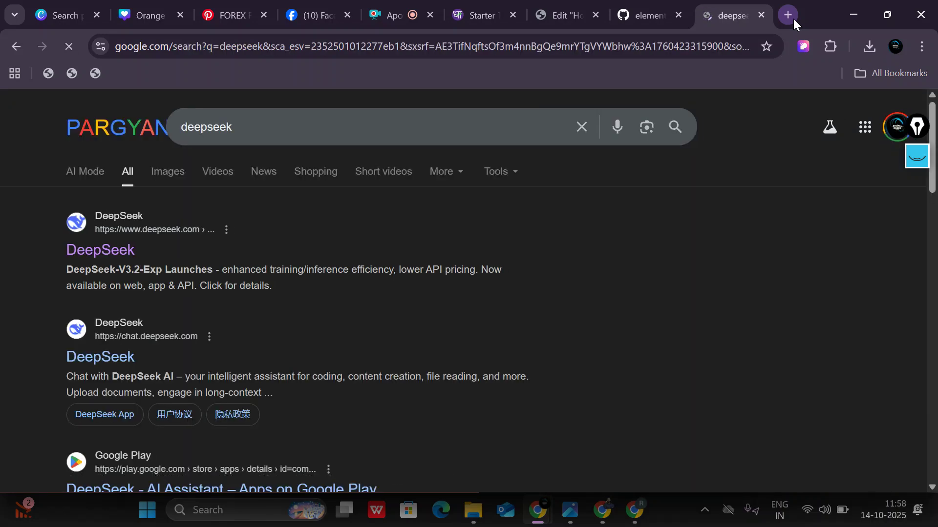
pyautogui.click(101, 251)
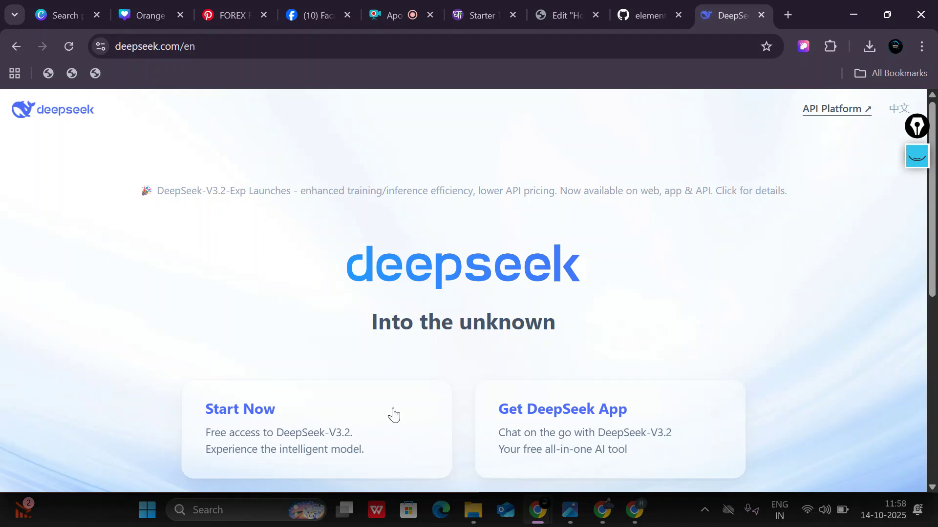
pyautogui.click(331, 423)
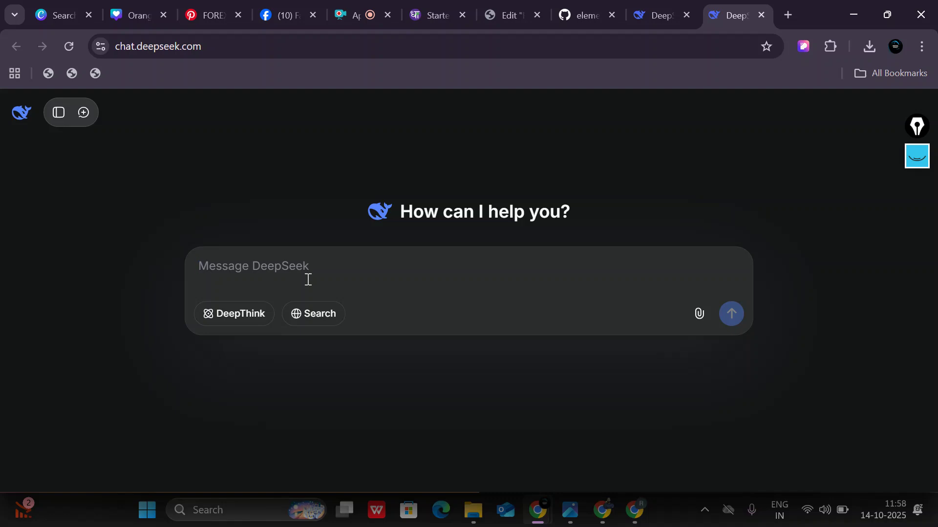
# Step: Ask DeepSeek to generate website content for a digital marketing agency
pyautogui.write('i want to create a website for')
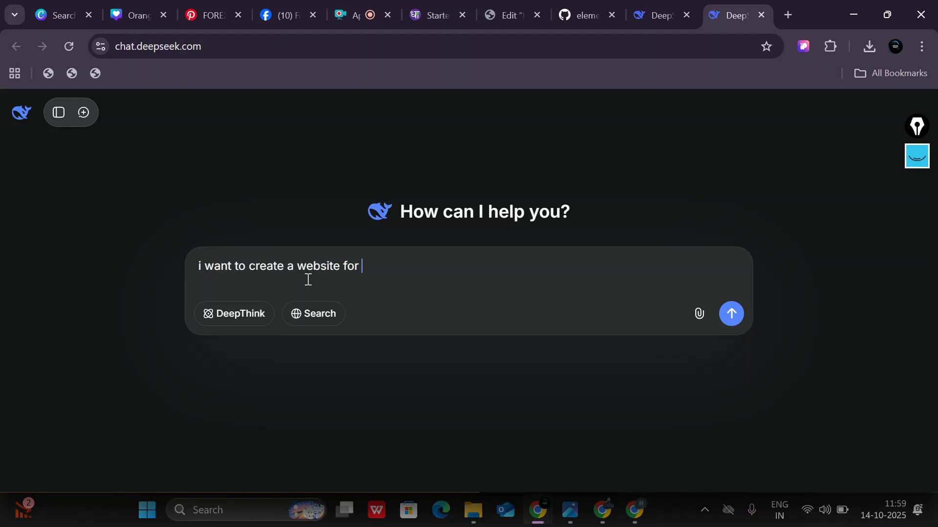
pyautogui.write('gital marketing cou')
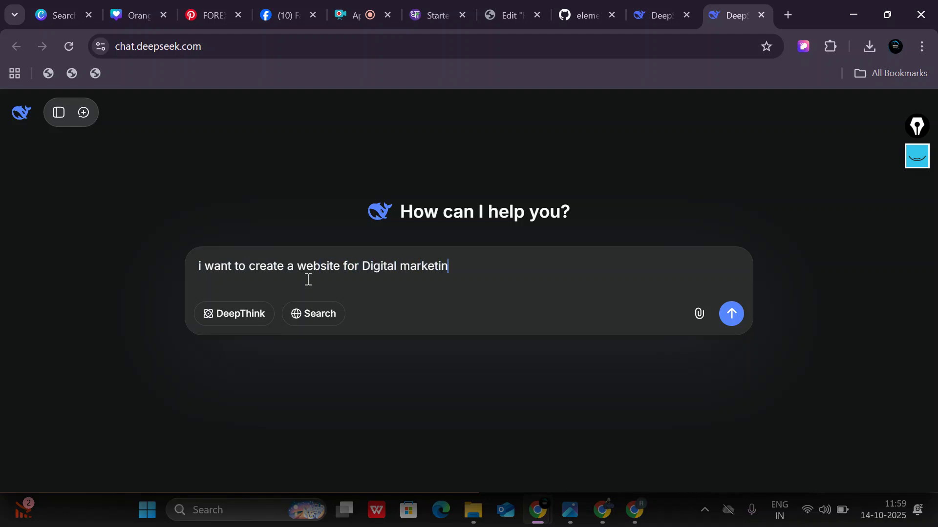
pyautogui.press('BackSpace')
pyautogui.press('BackSpace')
pyautogui.write('agency give the content')
pyautogui.press('Return')
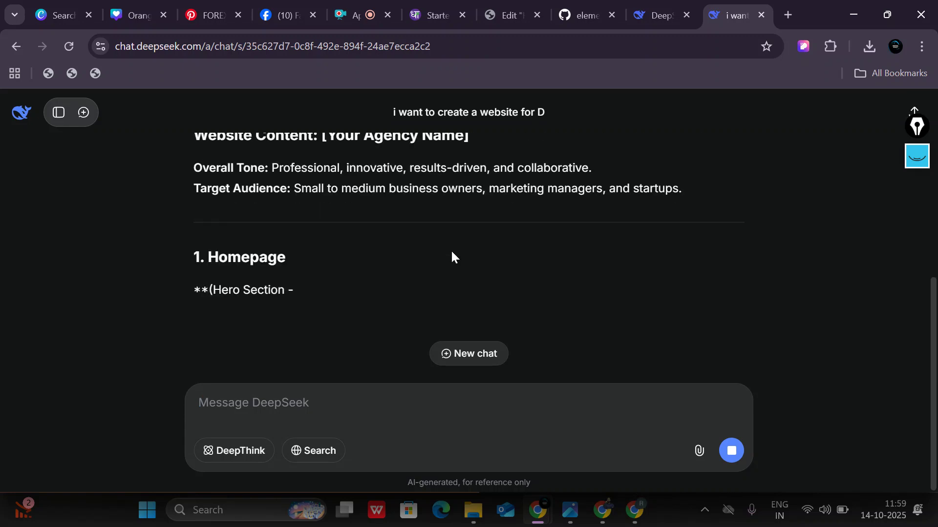
# Step: Copy the generated Overall Tone and Target Audience lines and go back to the Elementor editor
pyautogui.moveTo(268, 243); pyautogui.dragTo(682, 257)
pyautogui.rightClick(592, 258)
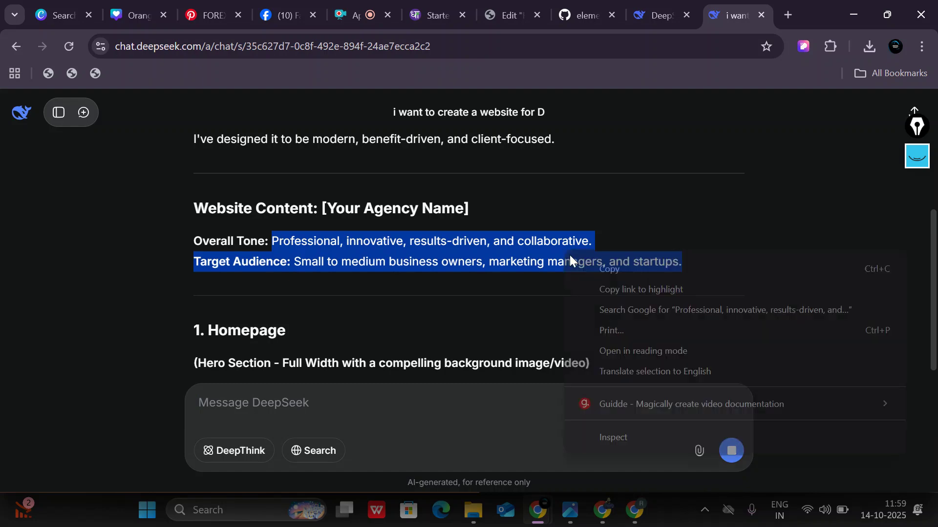
pyautogui.click(593, 268)
pyautogui.click(642, 7)
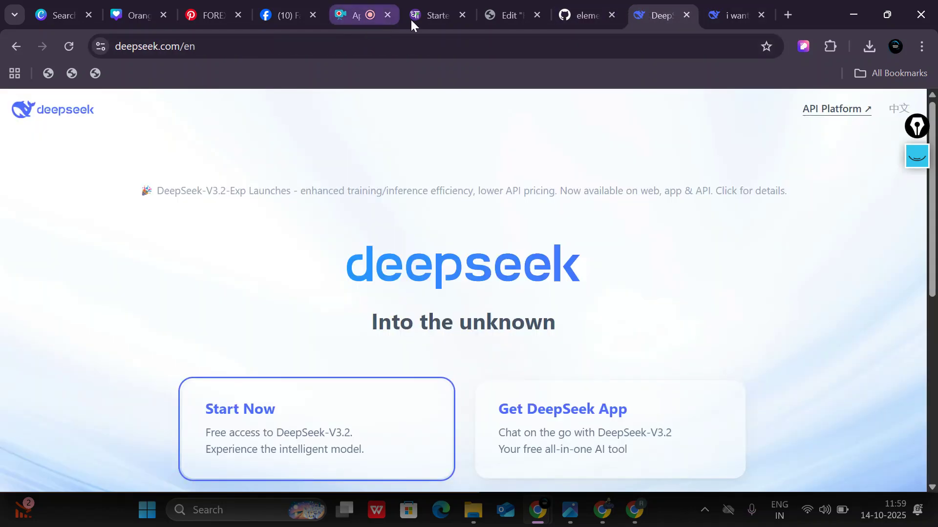
pyautogui.click(496, 7)
# Step: Replace the hero intro paragraph and 'Find out how!' line with the copied tone and audience text
pyautogui.scroll(-1, 652, 198)
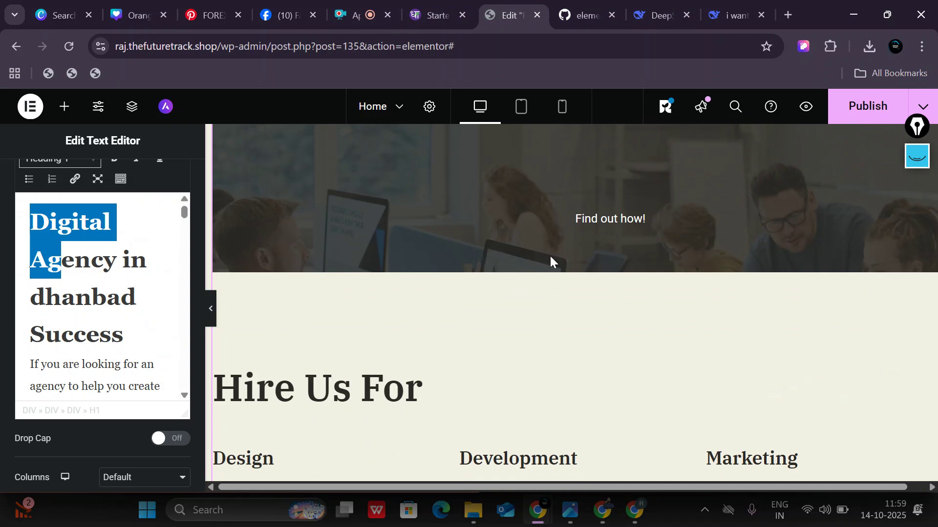
pyautogui.scroll(-2, 63, 376)
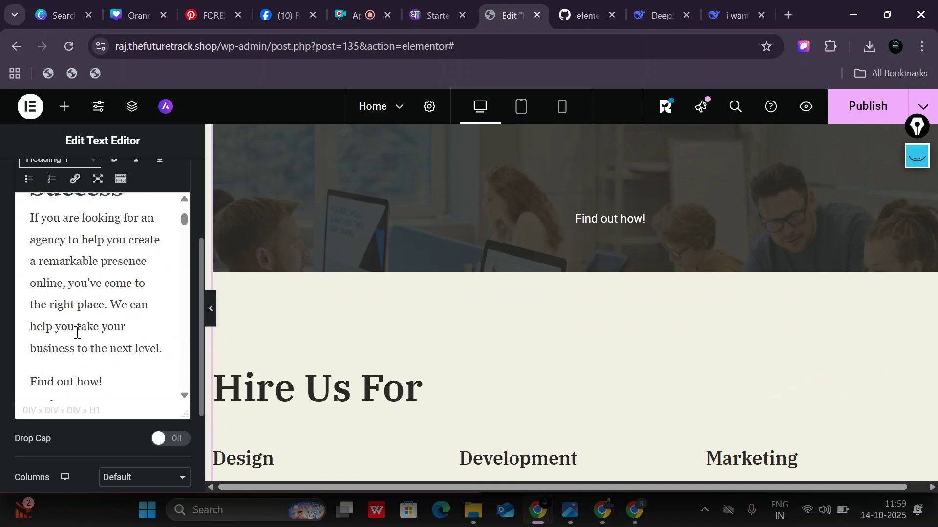
pyautogui.click(29, 217)
pyautogui.moveTo(120, 376); pyautogui.dragTo(13, 227)
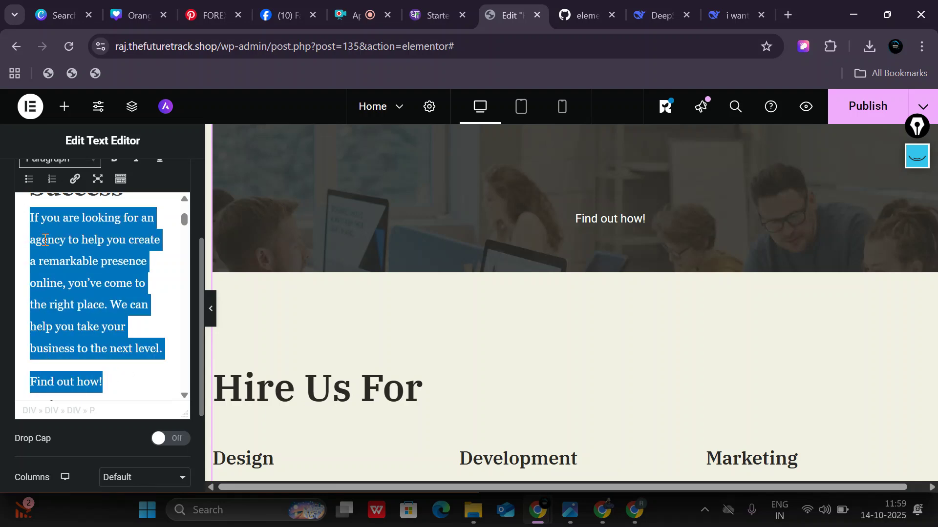
pyautogui.rightClick(45, 240)
pyautogui.click(88, 200)
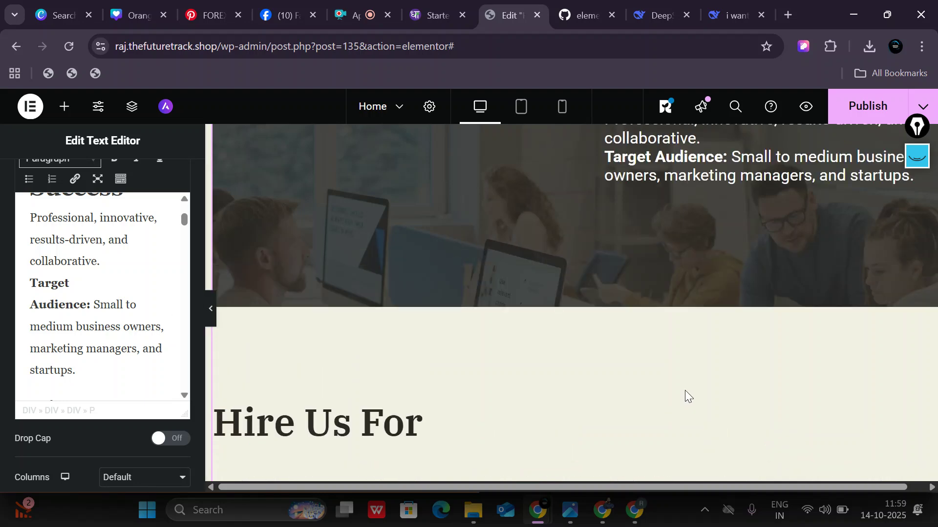
pyautogui.scroll(3, 685, 388)
pyautogui.scroll(-10, 544, 347)
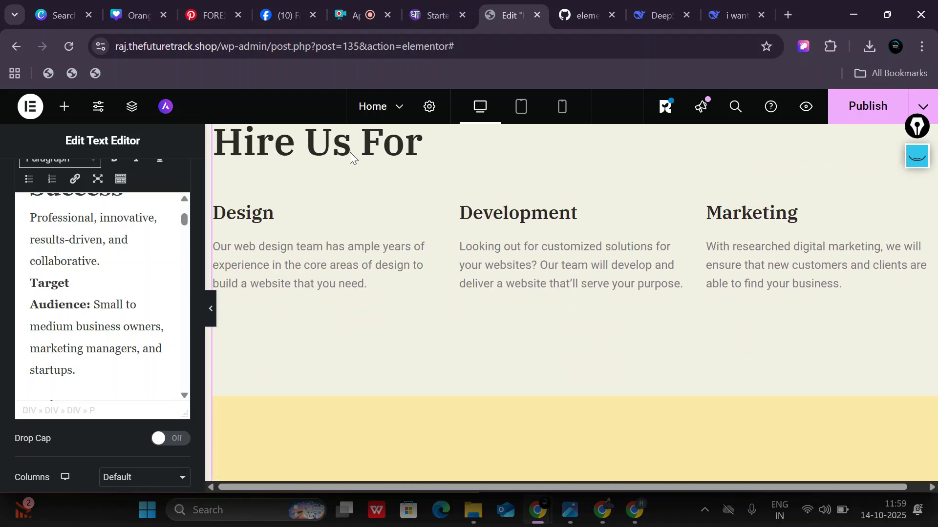
pyautogui.scroll(3, 350, 156)
pyautogui.scroll(-4, 449, 321)
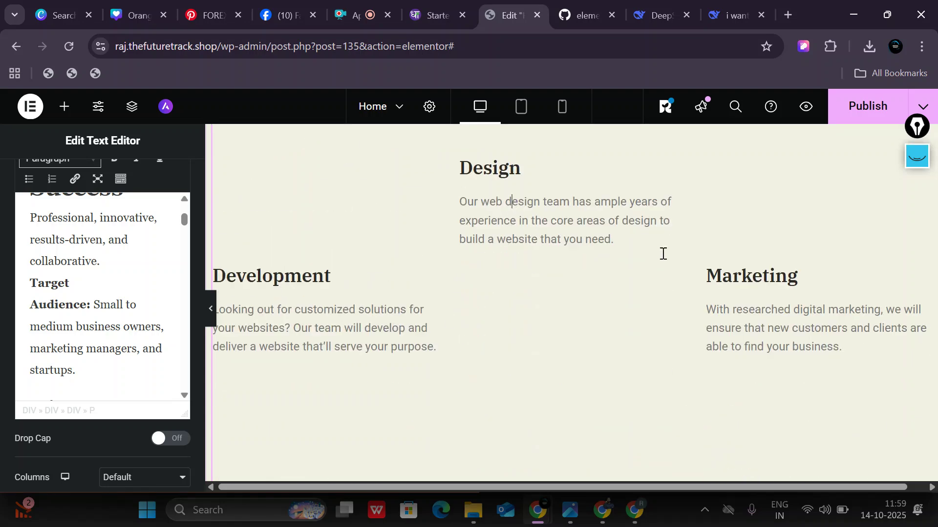
# Step: Change the 'Hire Us For' heading to 'our work'
pyautogui.scroll(-3, 119, 324)
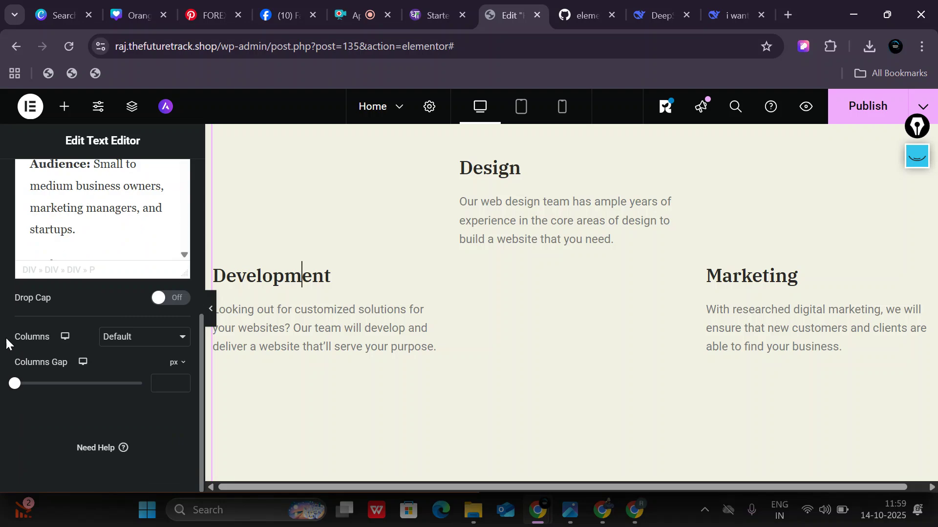
pyautogui.scroll(3, 367, 325)
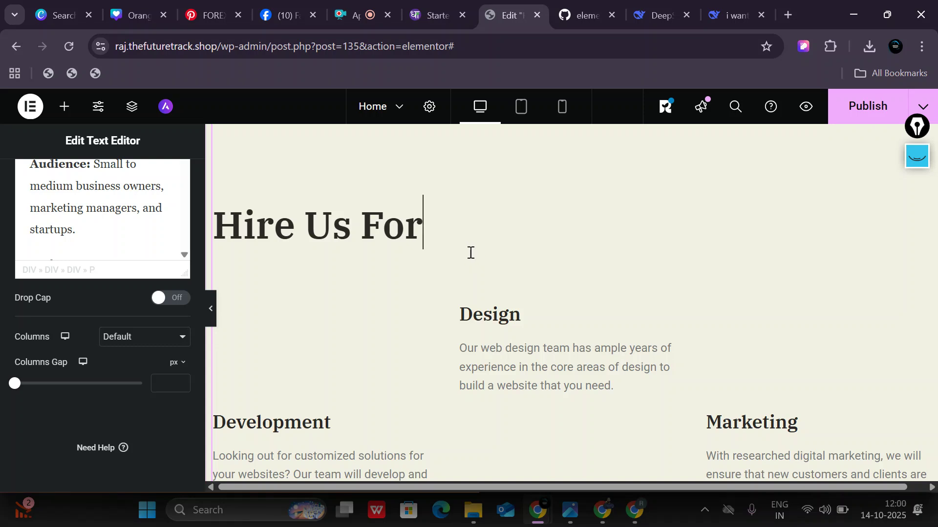
pyautogui.press('BackSpace')
pyautogui.press('BackSpace')
pyautogui.press('BackSpace')
pyautogui.press('BackSpace')
pyautogui.press('BackSpace')
pyautogui.press('BackSpace')
pyautogui.press('BackSpace')
pyautogui.press('BackSpace')
pyautogui.press('BackSpace')
pyautogui.press('BackSpace')
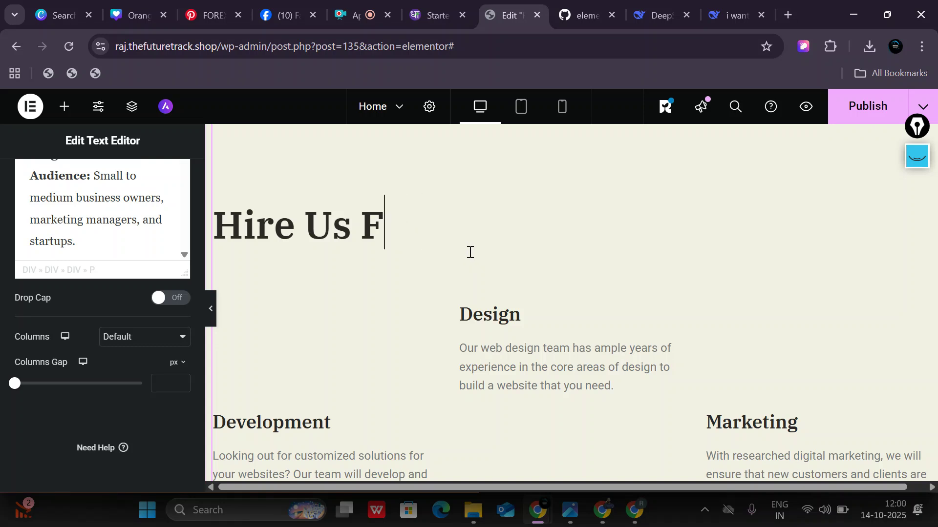
pyautogui.press('BackSpace')
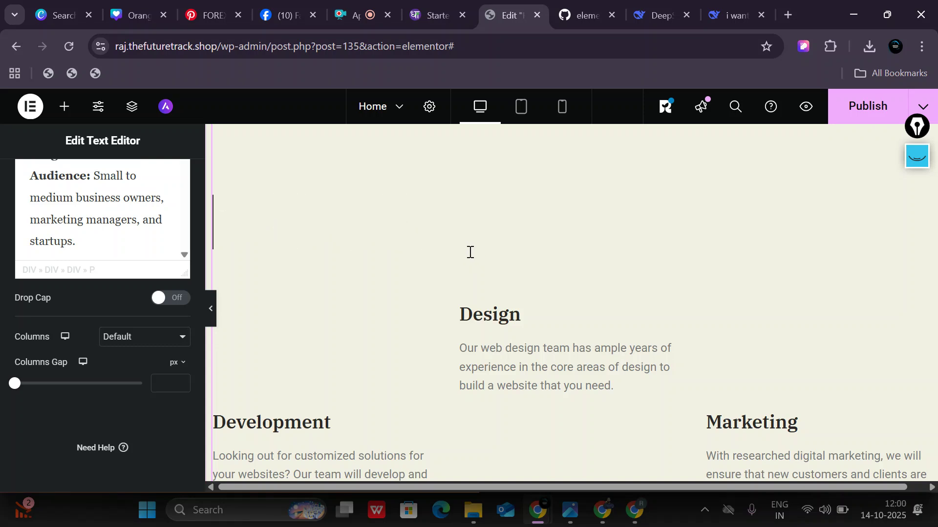
pyautogui.write('our work')
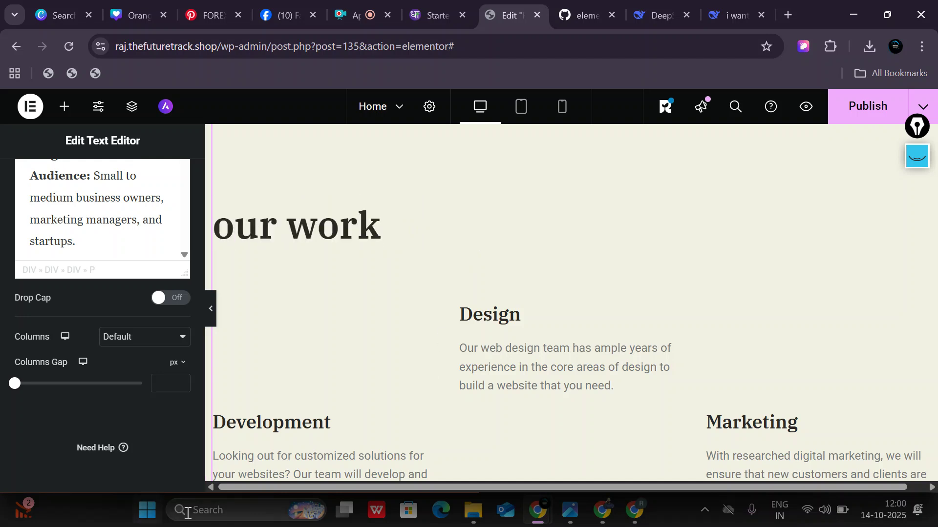
# Step: Rename the service columns 'Website Development', 'Facebook ads' and 'Google ads'
pyautogui.click(377, 416)
pyautogui.press('BackSpace')
pyautogui.press('BackSpace')
pyautogui.press('BackSpace')
pyautogui.press('BackSpace')
pyautogui.press('BackSpace')
pyautogui.press('BackSpace')
pyautogui.press('BackSpace')
pyautogui.press('BackSpace')
pyautogui.press('BackSpace')
pyautogui.press('BackSpace')
pyautogui.press('BackSpace')
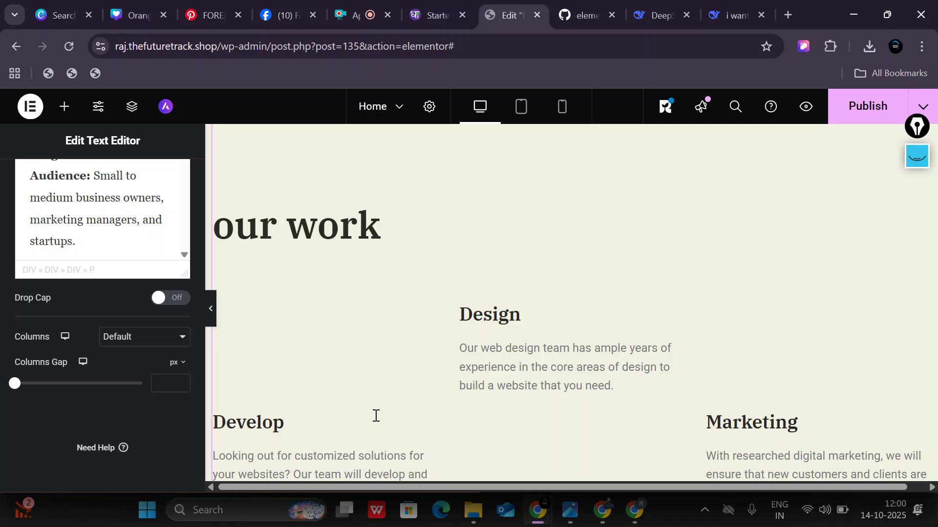
pyautogui.write('We')
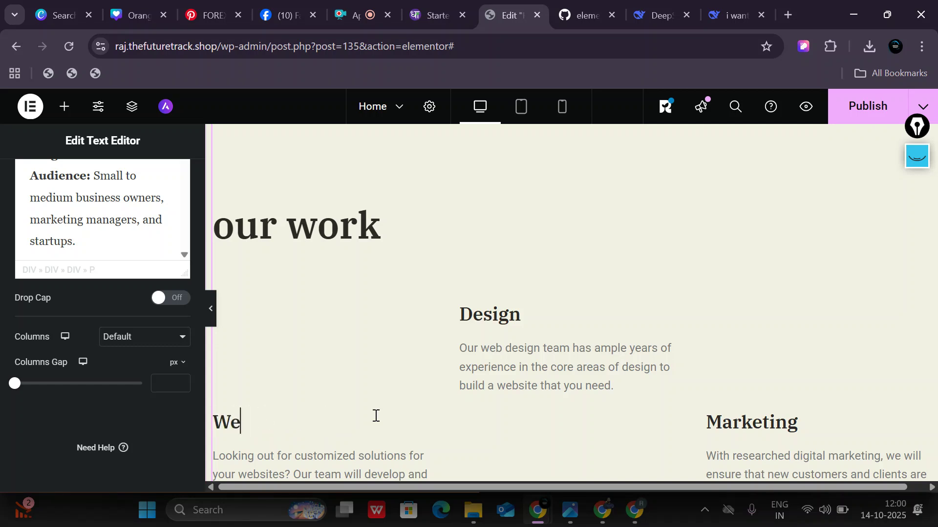
pyautogui.write('bsite Development')
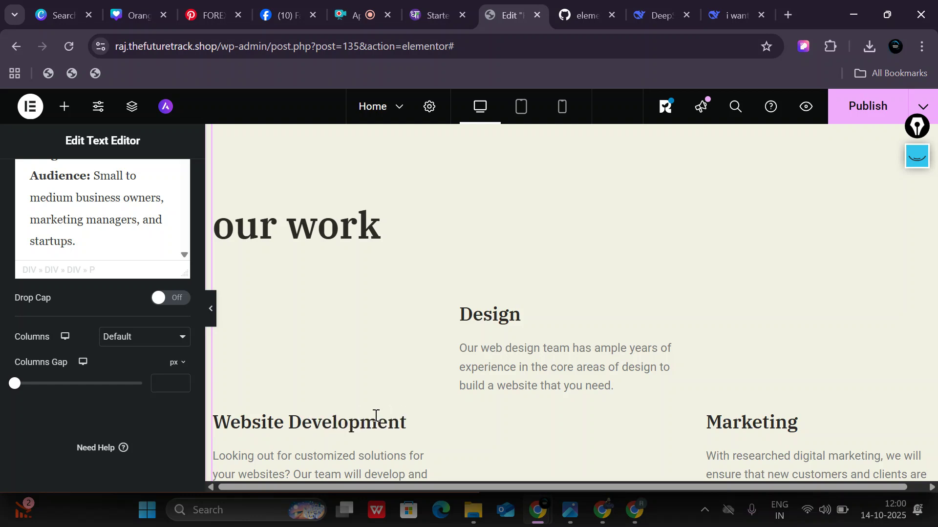
pyautogui.click(542, 326)
pyautogui.click(525, 316)
pyautogui.press('BackSpace')
pyautogui.press('BackSpace')
pyautogui.press('BackSpace')
pyautogui.press('BackSpace')
pyautogui.press('BackSpace')
pyautogui.press('BackSpace')
pyautogui.write('Fac')
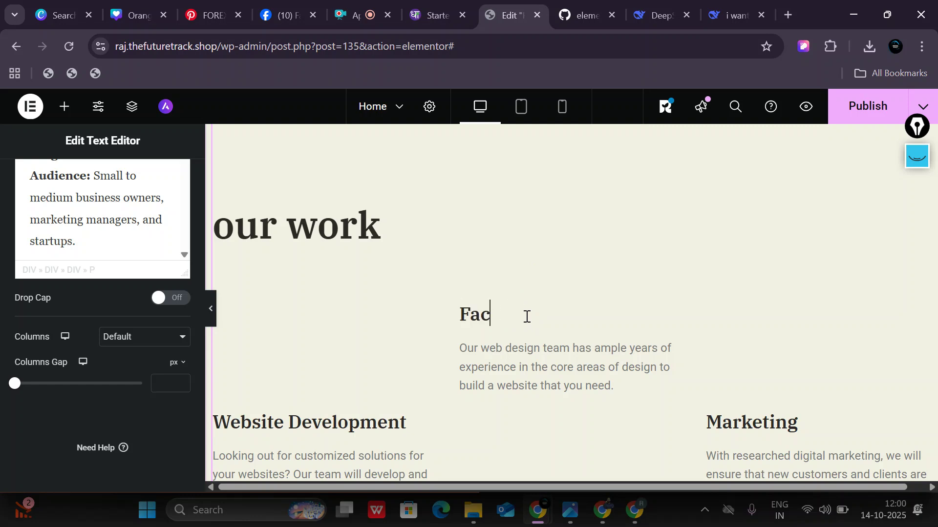
pyautogui.write('ebook ads')
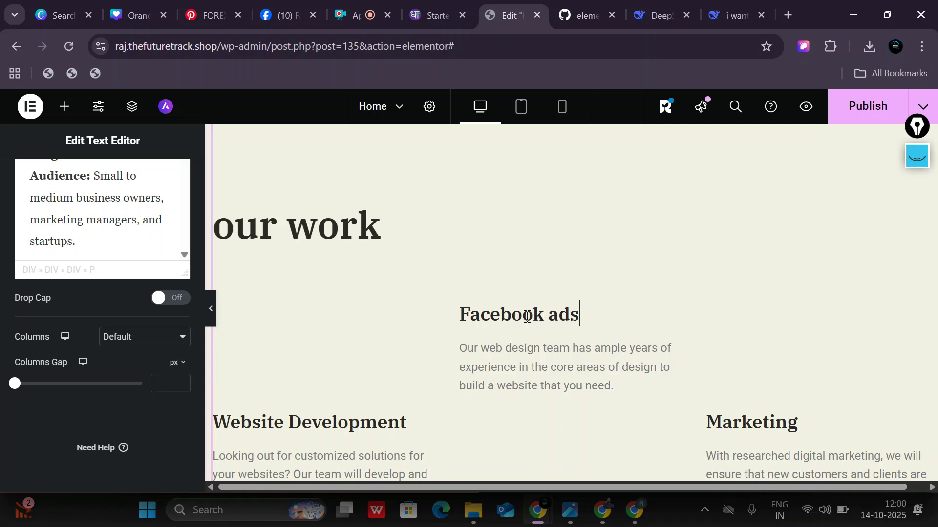
pyautogui.click(809, 421)
pyautogui.press('BackSpace')
pyautogui.press('BackSpace')
pyautogui.press('BackSpace')
pyautogui.press('BackSpace')
pyautogui.press('BackSpace')
pyautogui.press('BackSpace')
pyautogui.press('BackSpace')
pyautogui.press('BackSpace')
pyautogui.press('BackSpace')
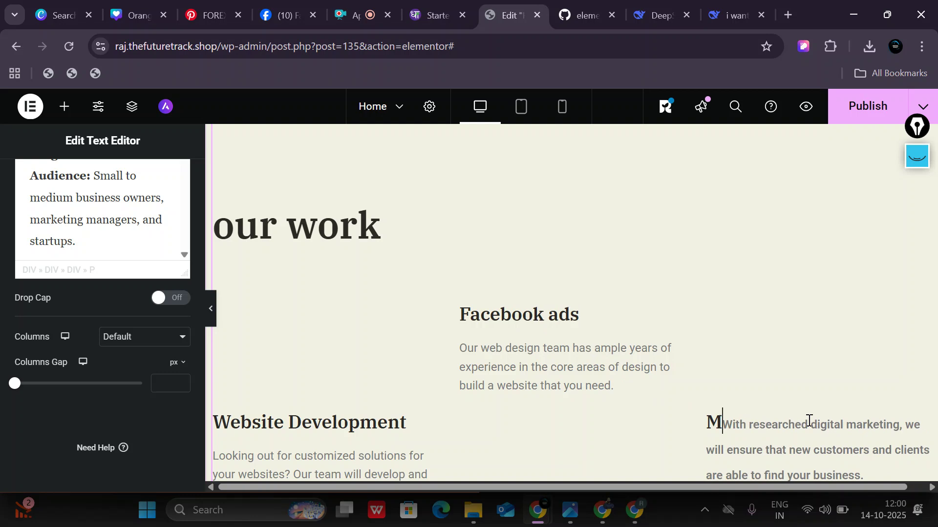
pyautogui.write('Google ads')
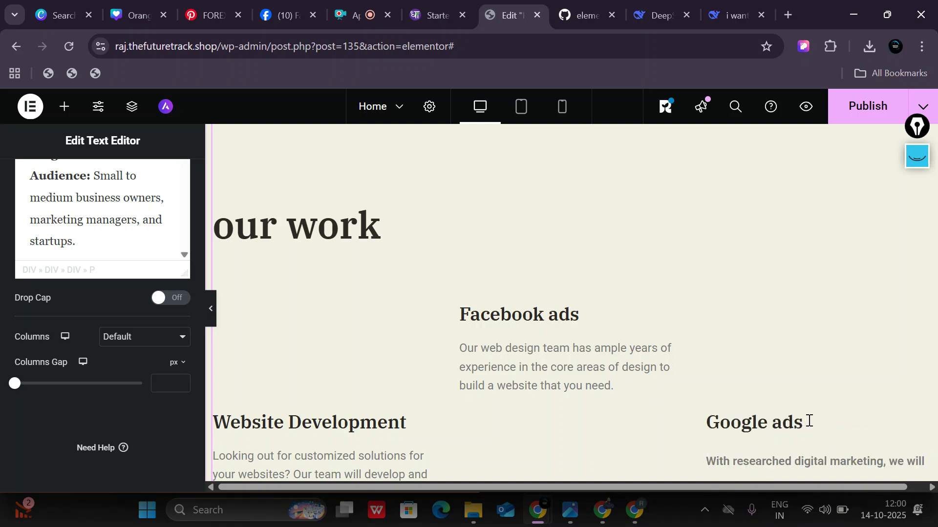
pyautogui.scroll(-3, 482, 379)
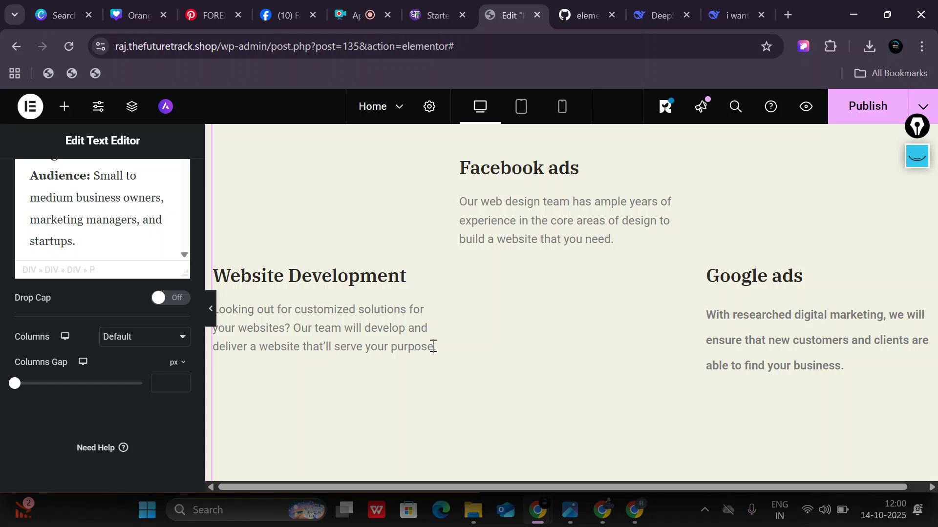
pyautogui.moveTo(432, 347); pyautogui.dragTo(212, 309)
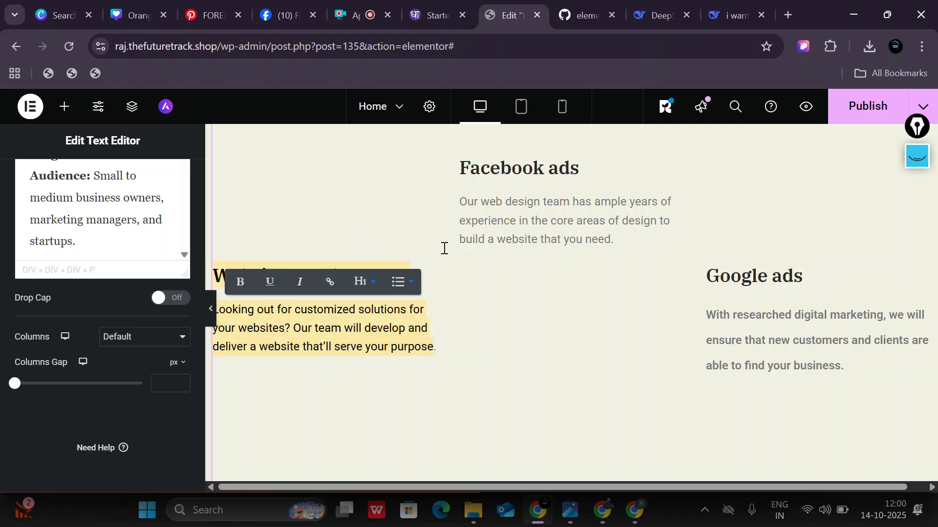
pyautogui.click(717, 11)
pyautogui.scroll(-3, 310, 366)
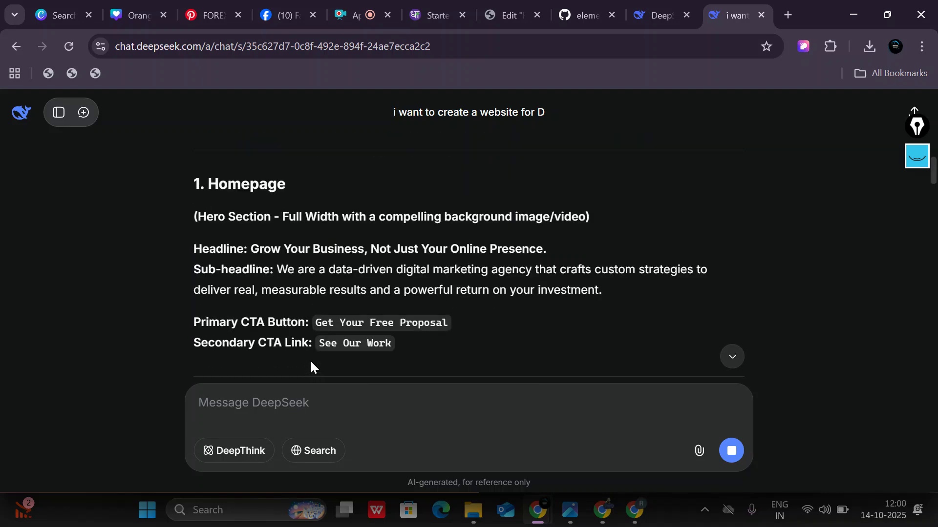
pyautogui.scroll(-4, 282, 248)
pyautogui.scroll(-3, 283, 249)
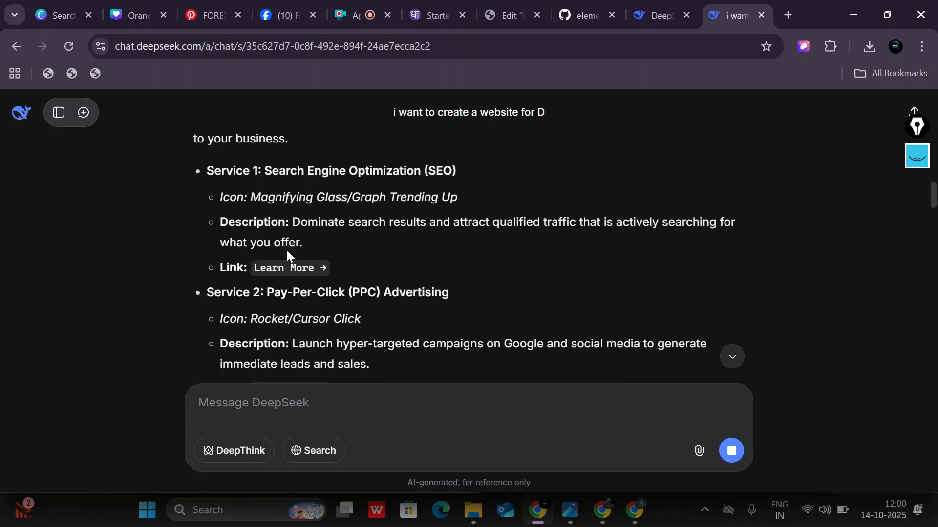
pyautogui.scroll(2, 286, 250)
pyautogui.moveTo(267, 244); pyautogui.dragTo(441, 244)
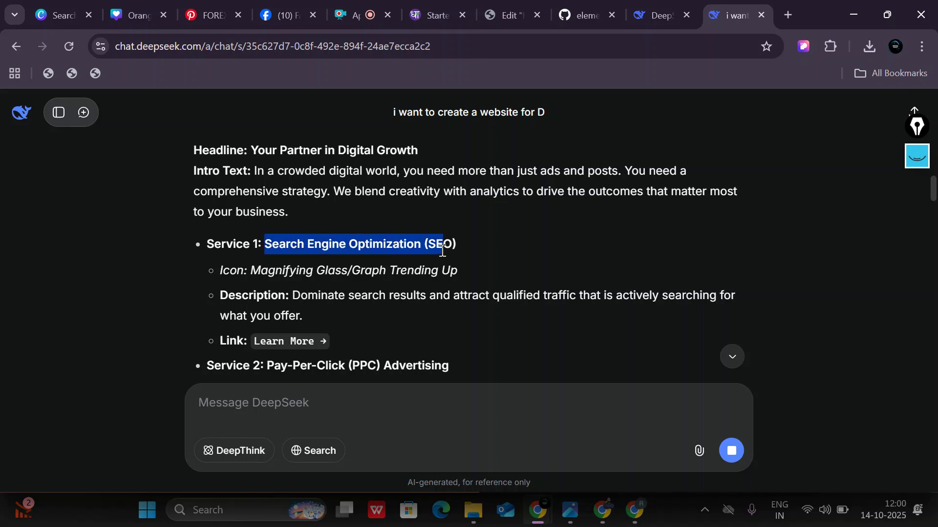
pyautogui.scroll(-3, 356, 303)
pyautogui.scroll(-5, 312, 278)
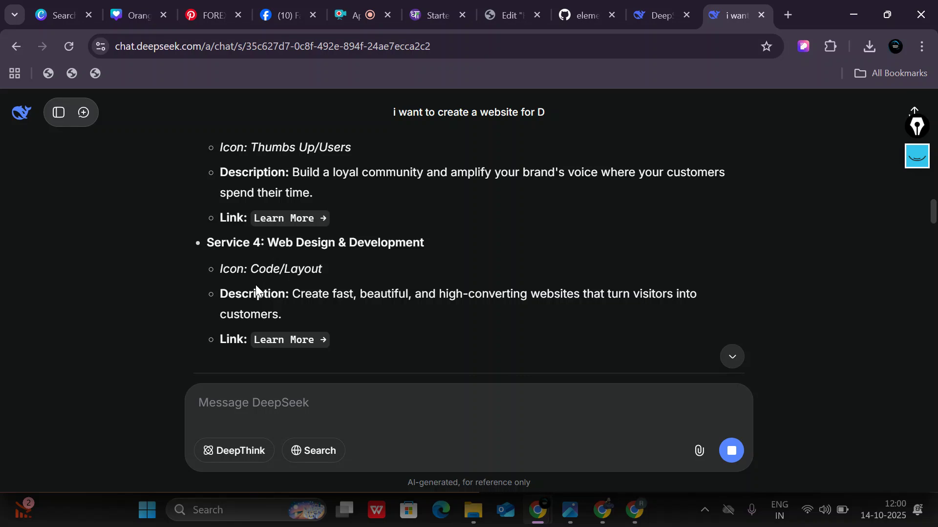
pyautogui.moveTo(301, 294); pyautogui.dragTo(304, 313)
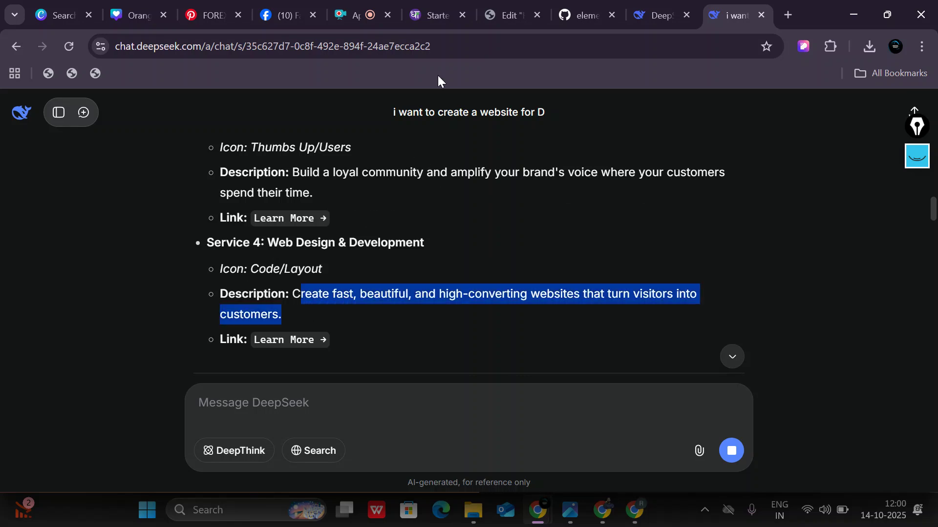
pyautogui.click(483, 18)
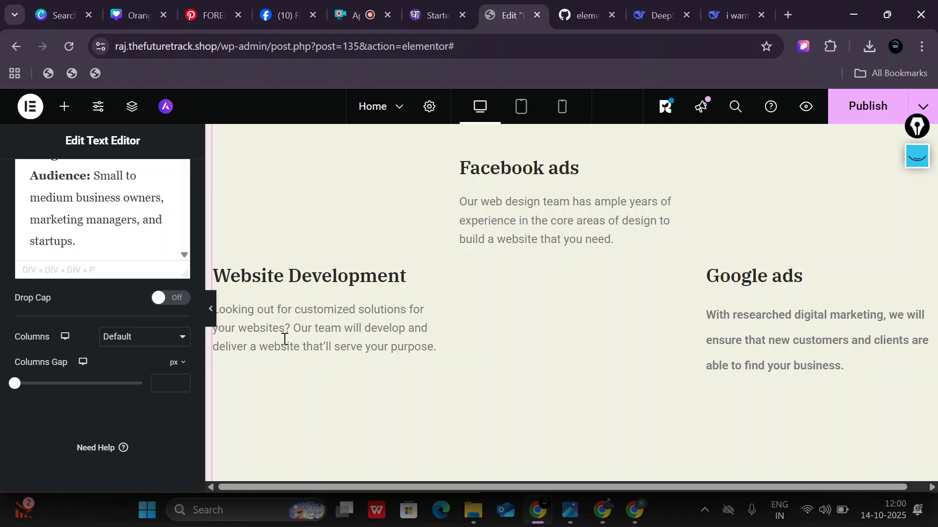
pyautogui.scroll(2, 101, 236)
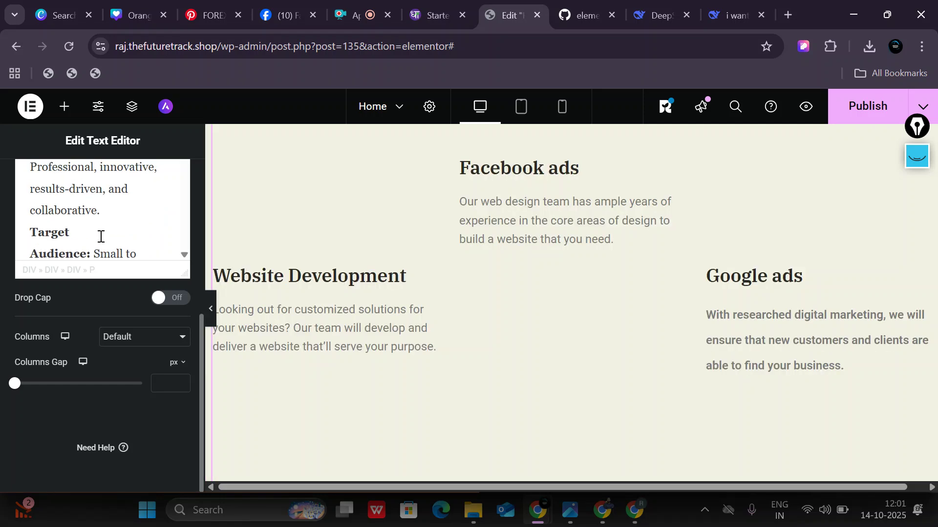
pyautogui.scroll(2, 99, 237)
pyautogui.scroll(-2, 97, 236)
pyautogui.scroll(2, 88, 222)
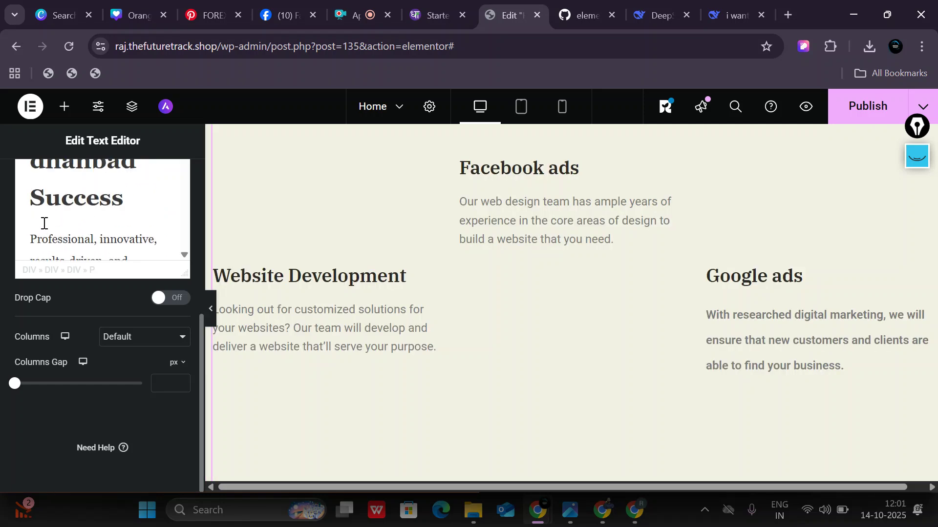
pyautogui.click(435, 352)
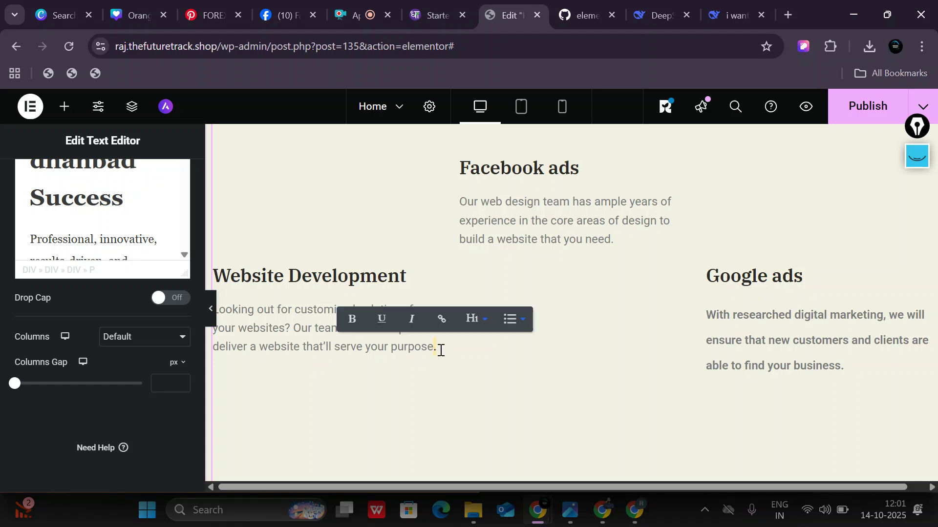
pyautogui.moveTo(442, 375); pyautogui.dragTo(265, 317)
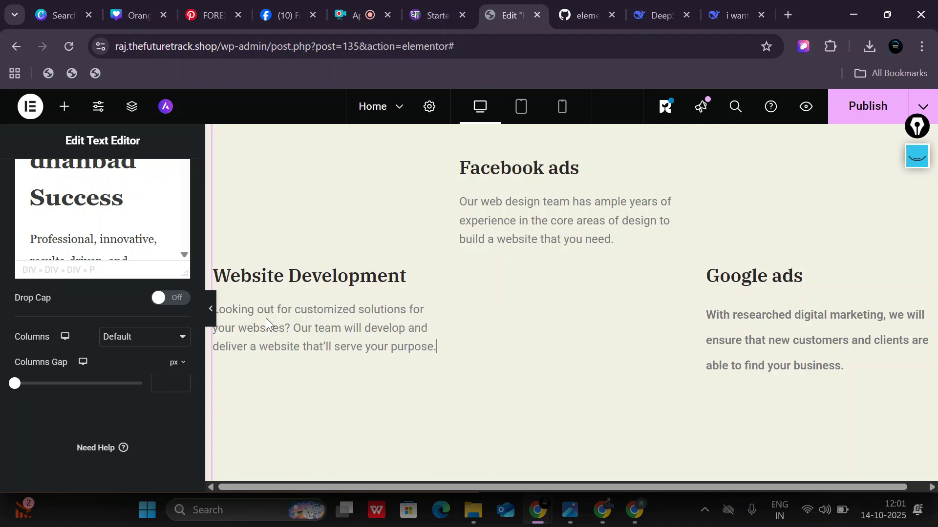
pyautogui.scroll(4, 426, 283)
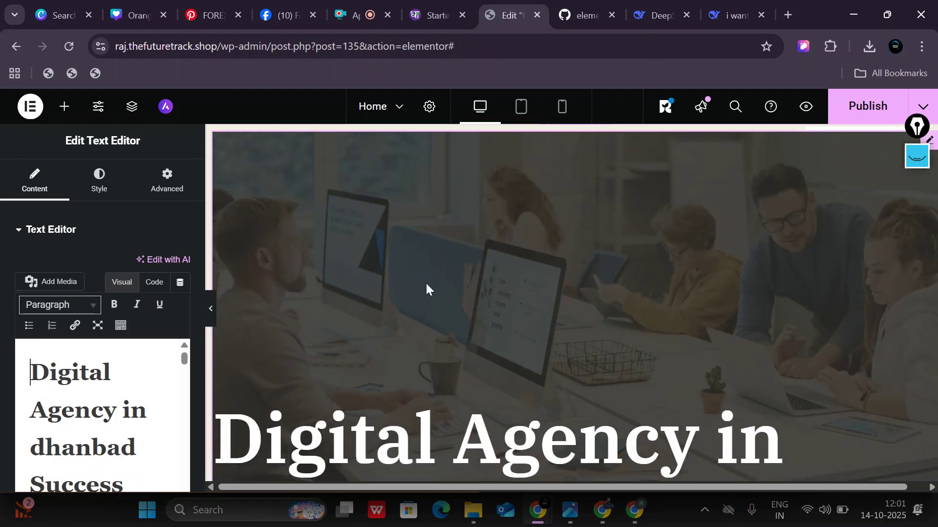
pyautogui.scroll(-8, 426, 283)
pyautogui.scroll(-10, 426, 285)
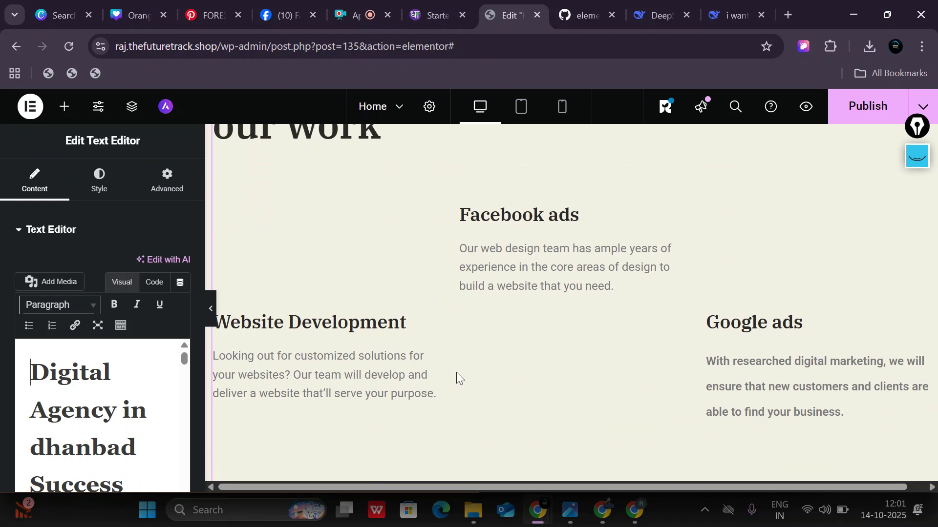
pyautogui.doubleClick(430, 391)
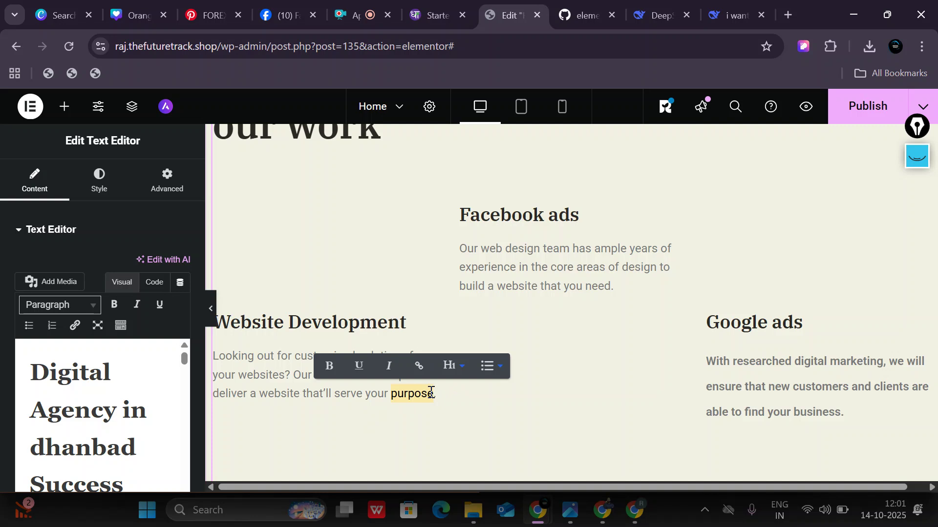
pyautogui.hotkey('shift', 'Left')
pyautogui.hotkey('shift', 'Left')
pyautogui.hotkey('shift', 'Left')
pyautogui.hotkey('shift', 'Left')
pyautogui.hotkey('shift', 'Left')
pyautogui.hotkey('shift', 'Left')
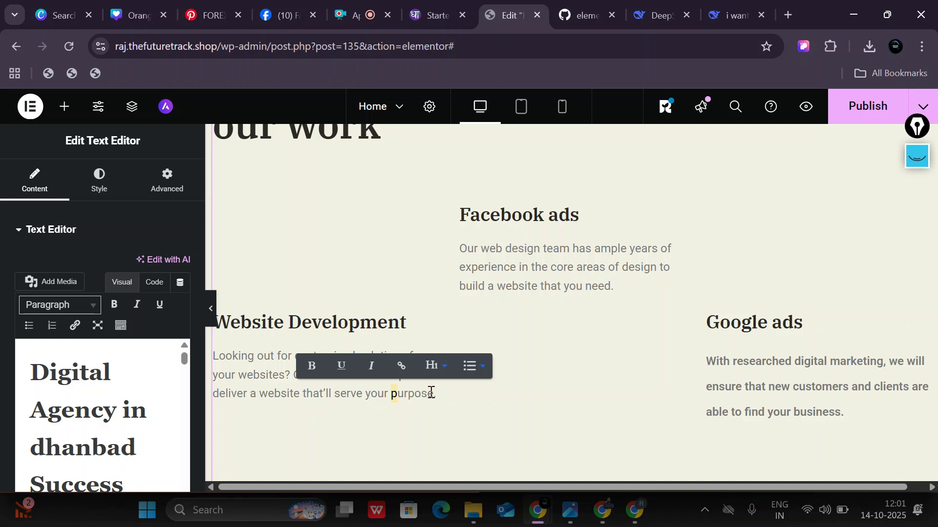
pyautogui.click(465, 403)
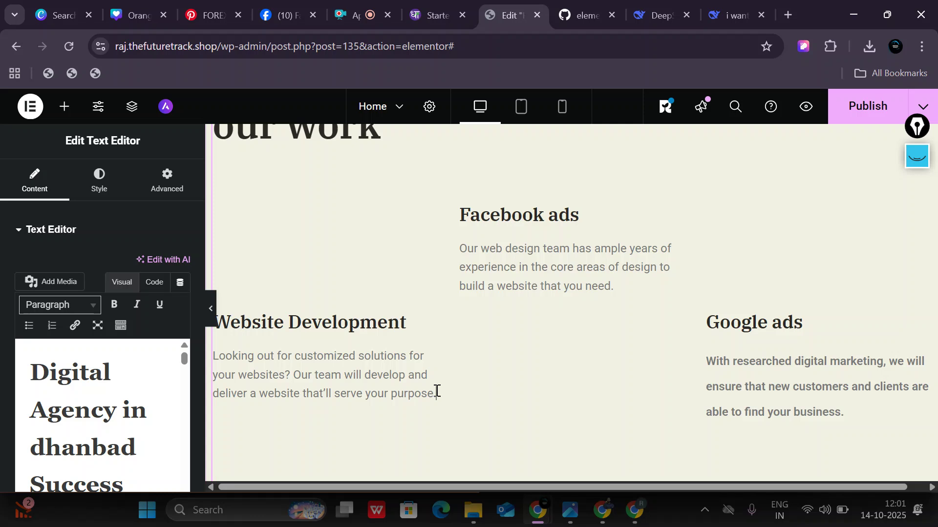
pyautogui.click(99, 342)
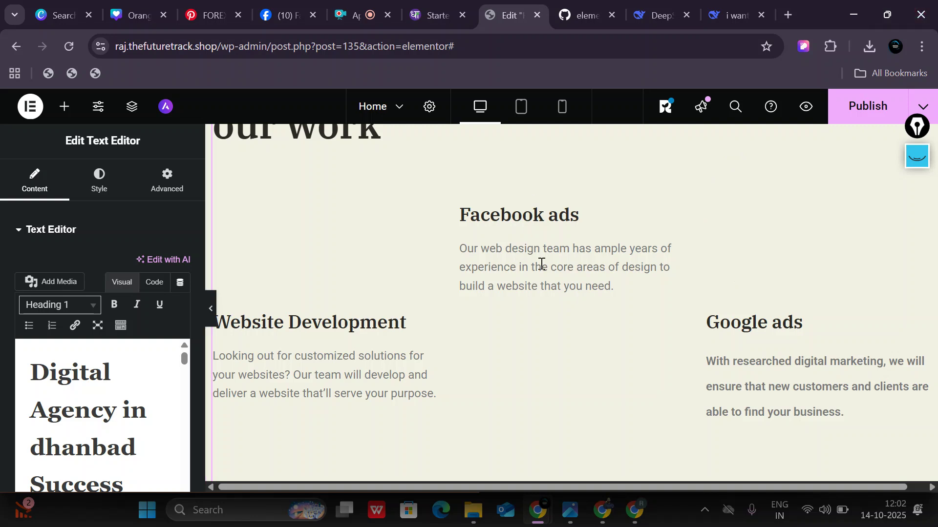
# Step: Try selecting the Facebook ads and Website Development description paragraphs
pyautogui.moveTo(614, 288); pyautogui.dragTo(459, 248)
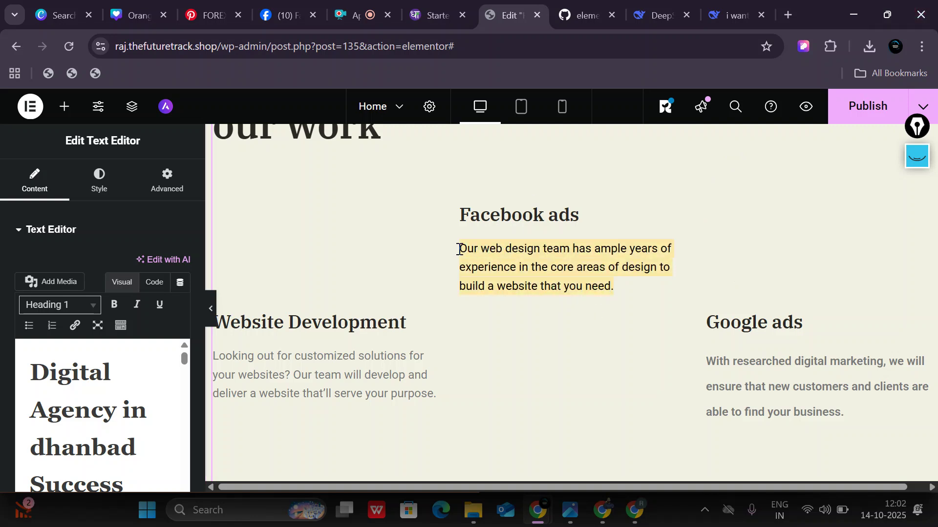
pyautogui.click(409, 387)
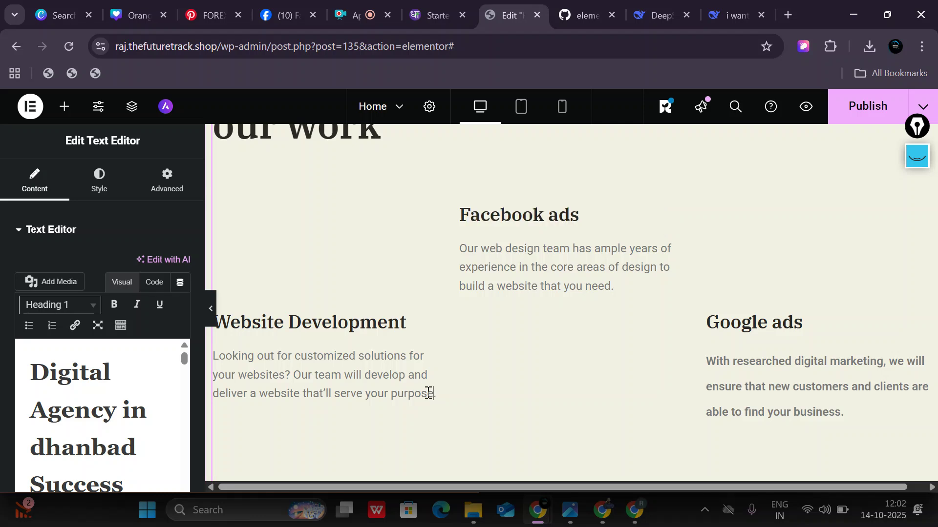
pyautogui.moveTo(431, 394); pyautogui.dragTo(214, 358)
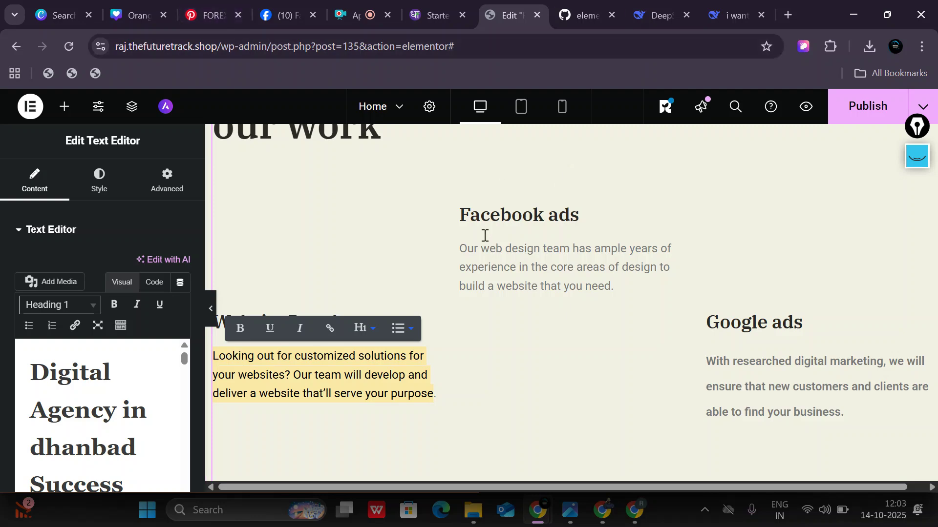
pyautogui.click(445, 410)
pyautogui.moveTo(440, 401); pyautogui.dragTo(367, 394)
pyautogui.scroll(-3, 422, 266)
pyautogui.scroll(-3, 423, 268)
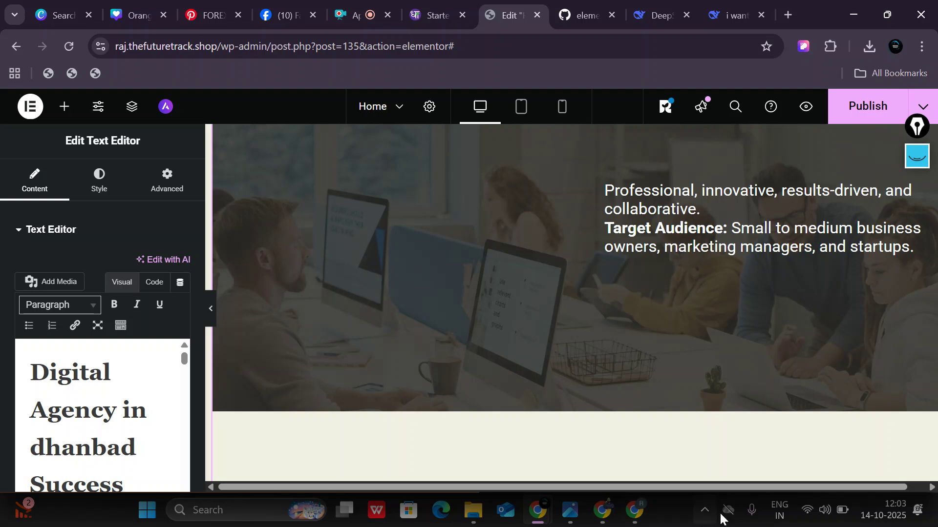
pyautogui.scroll(-10, 262, 262)
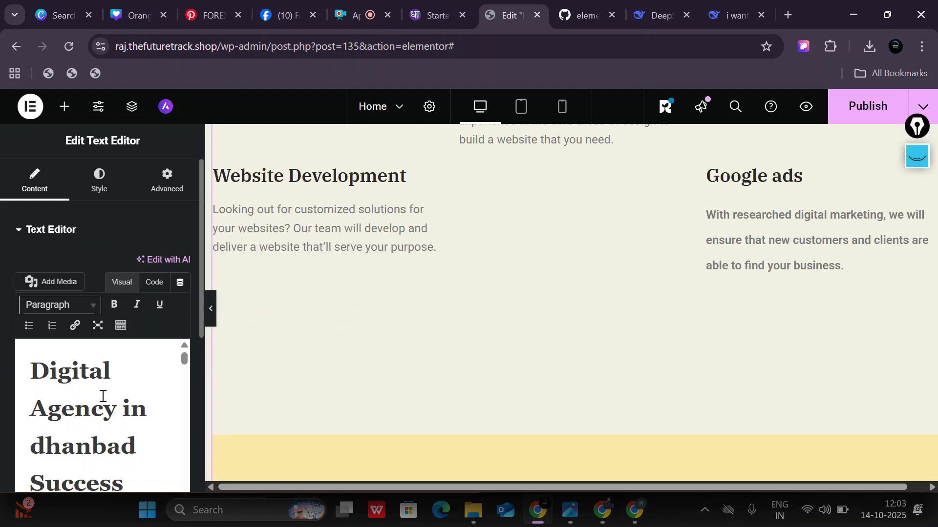
pyautogui.scroll(-10, 103, 396)
pyautogui.scroll(3, 104, 396)
pyautogui.scroll(-6, 102, 398)
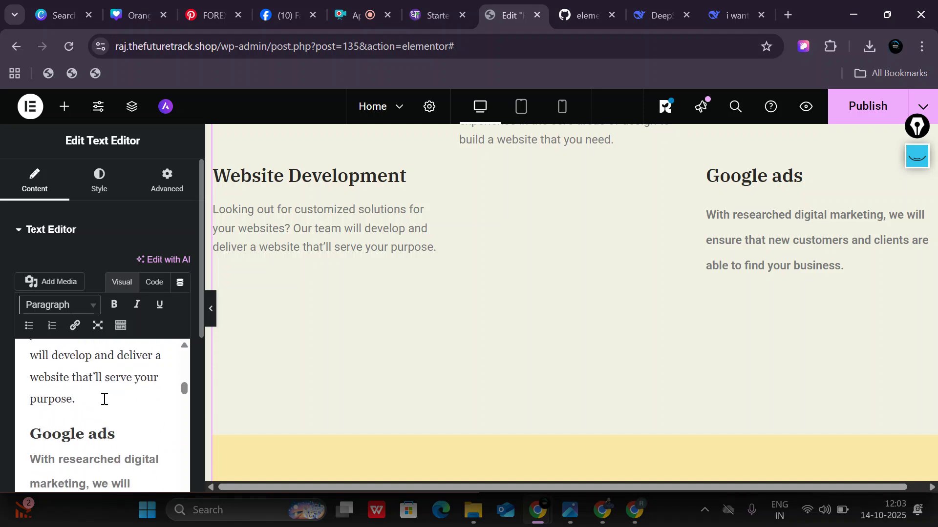
pyautogui.scroll(3, 97, 404)
pyautogui.scroll(-2, 95, 410)
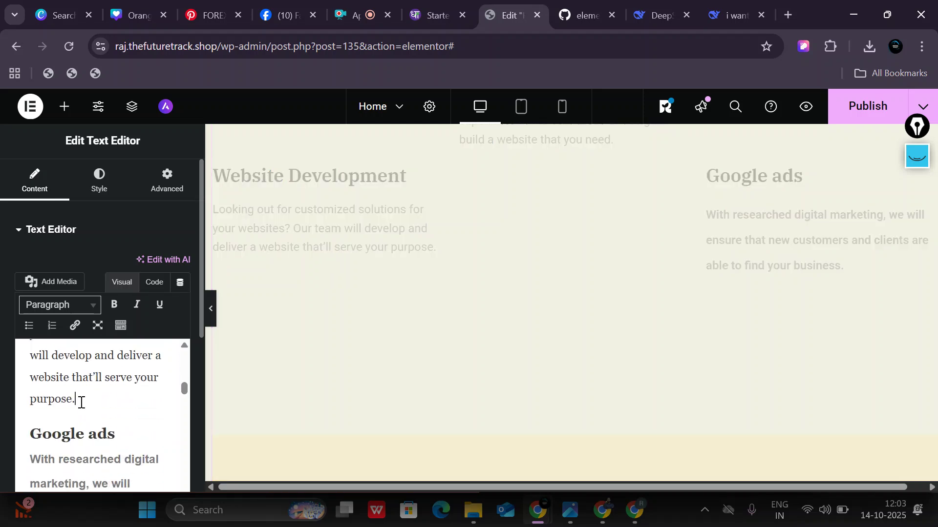
# Step: Paste the copied fast, high-converting websites description over the Website Development paragraph
pyautogui.moveTo(78, 398); pyautogui.dragTo(32, 401)
pyautogui.rightClick(36, 409)
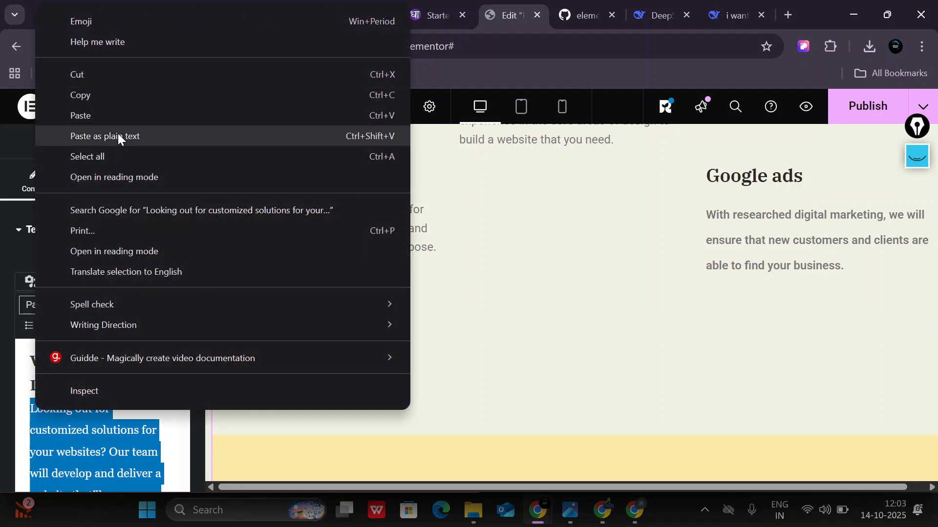
pyautogui.click(117, 120)
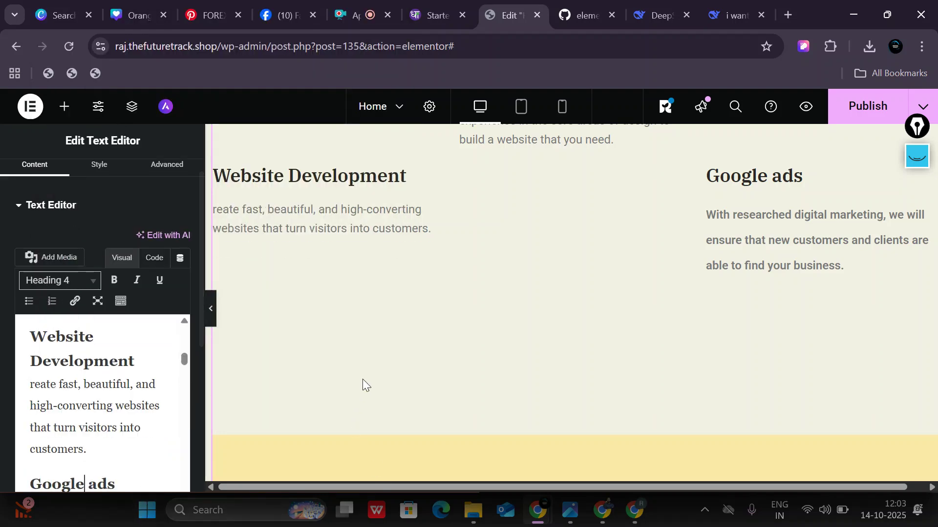
pyautogui.press('Right')
pyautogui.press('Right')
pyautogui.press('Right')
pyautogui.press('Right')
pyautogui.press('Right')
pyautogui.press('Right')
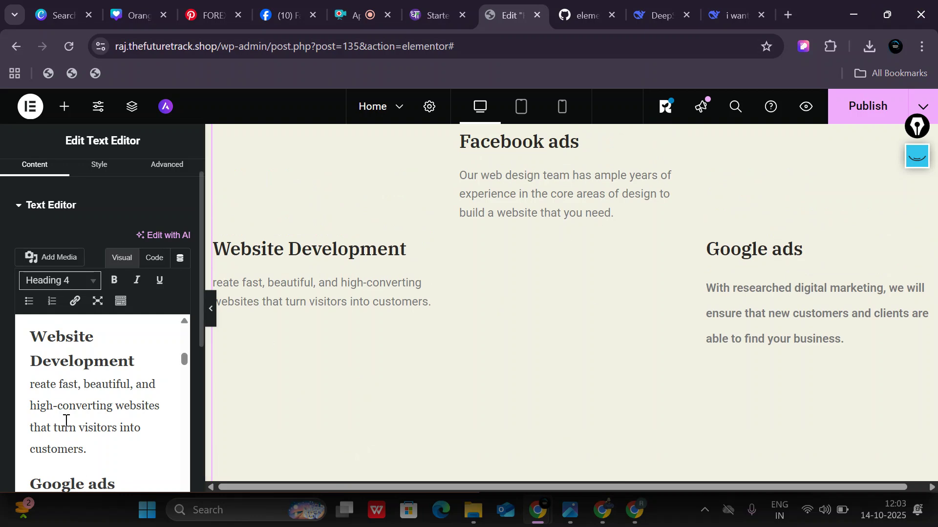
pyautogui.scroll(-3, 81, 386)
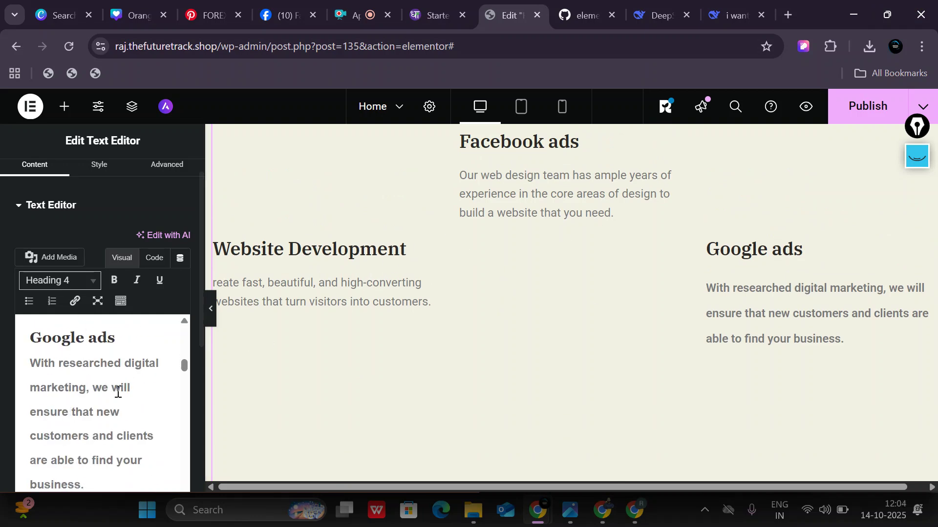
pyautogui.scroll(4, 124, 389)
pyautogui.scroll(-5, 124, 390)
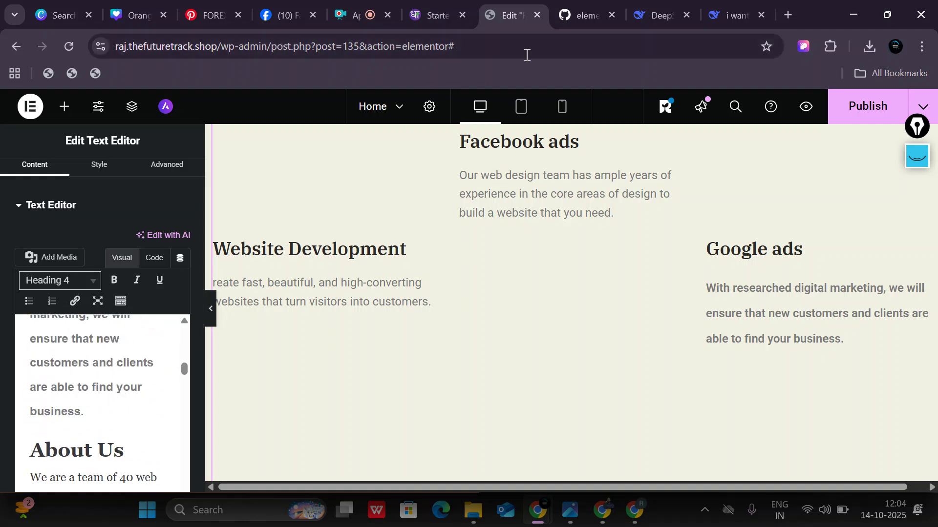
pyautogui.click(716, 13)
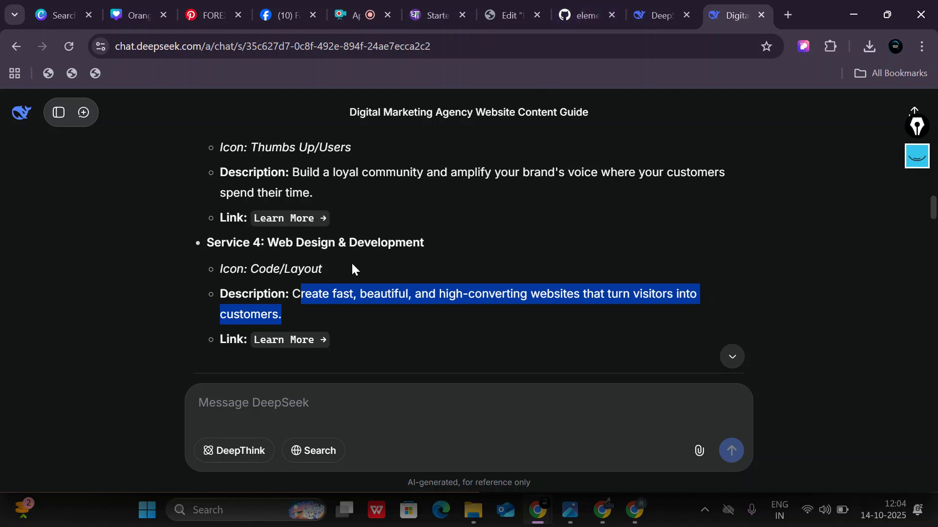
# Step: Copy the Service 3 Social Media Marketing description about building a loyal community
pyautogui.scroll(-3, 322, 274)
pyautogui.scroll(-1, 314, 276)
pyautogui.scroll(5, 314, 274)
pyautogui.scroll(2, 310, 241)
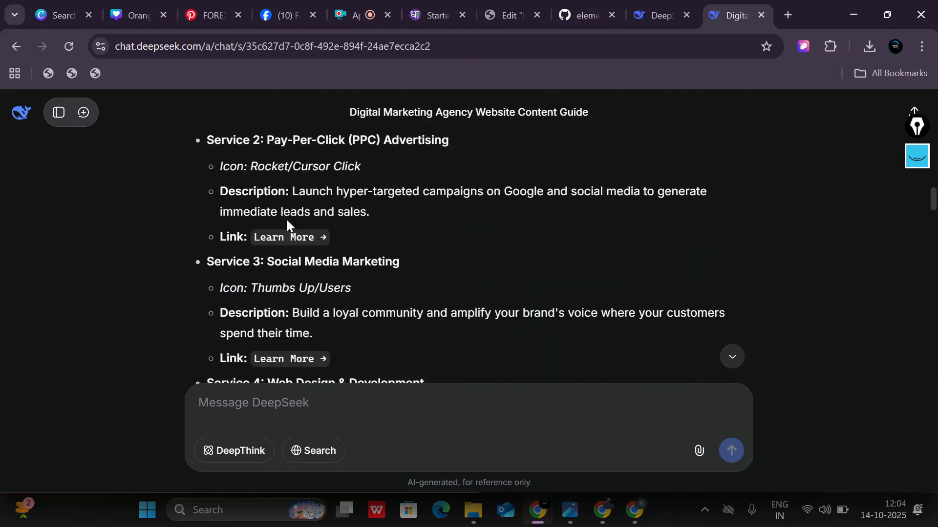
pyautogui.scroll(-3, 276, 204)
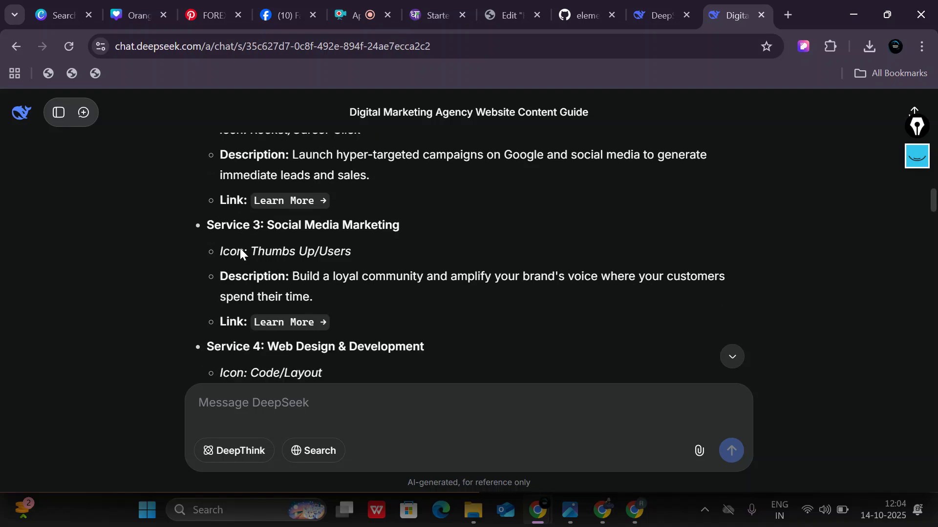
pyautogui.scroll(2, 293, 264)
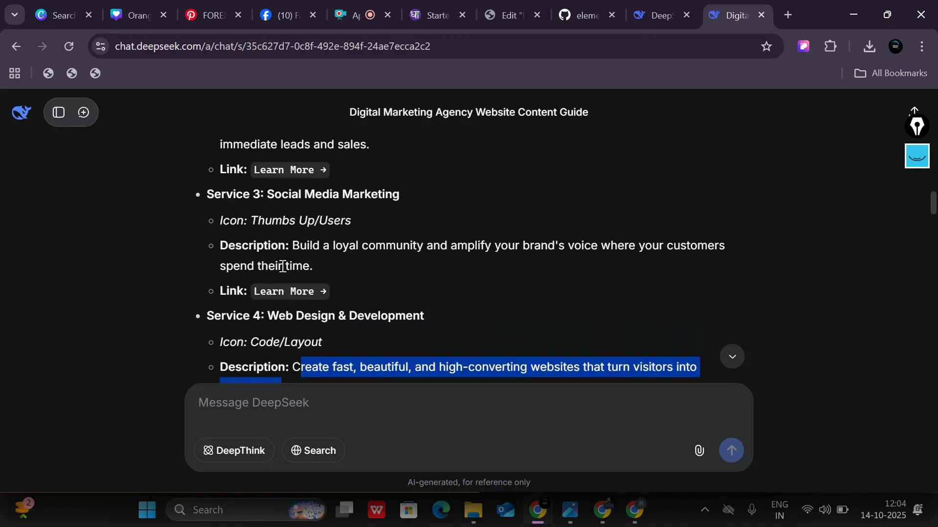
pyautogui.moveTo(291, 245); pyautogui.dragTo(313, 265)
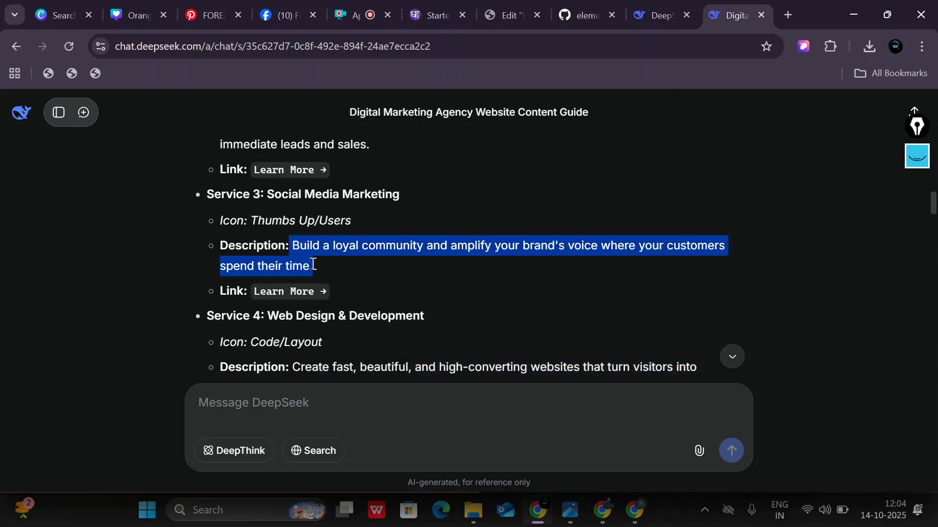
pyautogui.rightClick(312, 235)
pyautogui.click(342, 252)
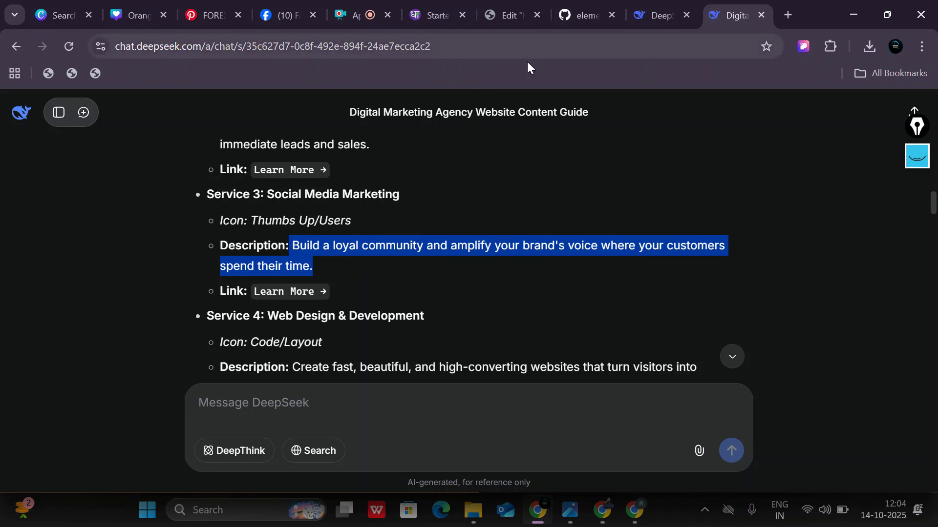
pyautogui.rightClick(357, 248)
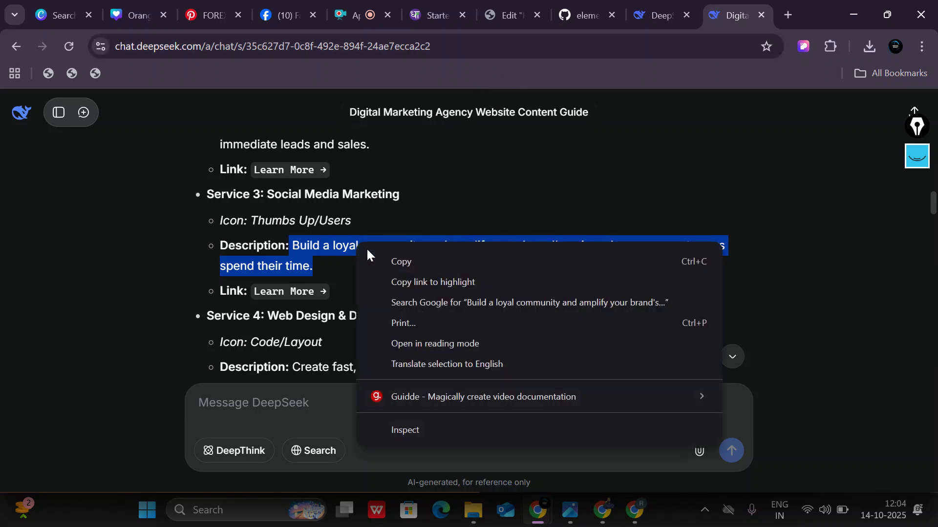
pyautogui.click(382, 260)
# Step: Paste the loyal community text over the Google ads description paragraph
pyautogui.click(508, 16)
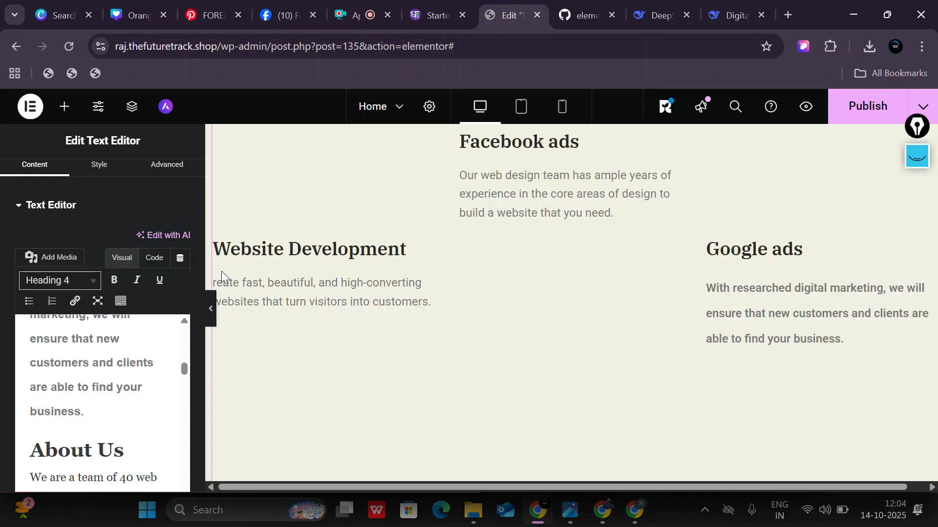
pyautogui.scroll(3, 104, 406)
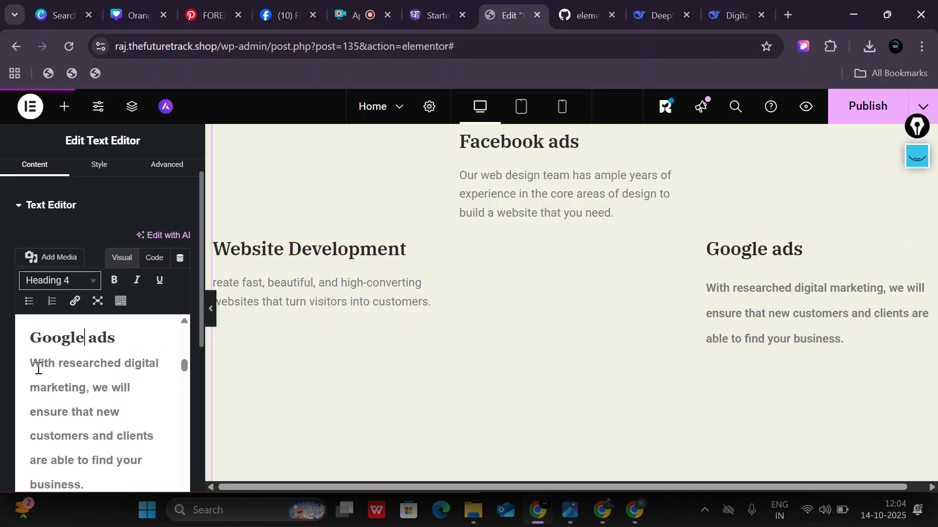
pyautogui.scroll(-2, 31, 364)
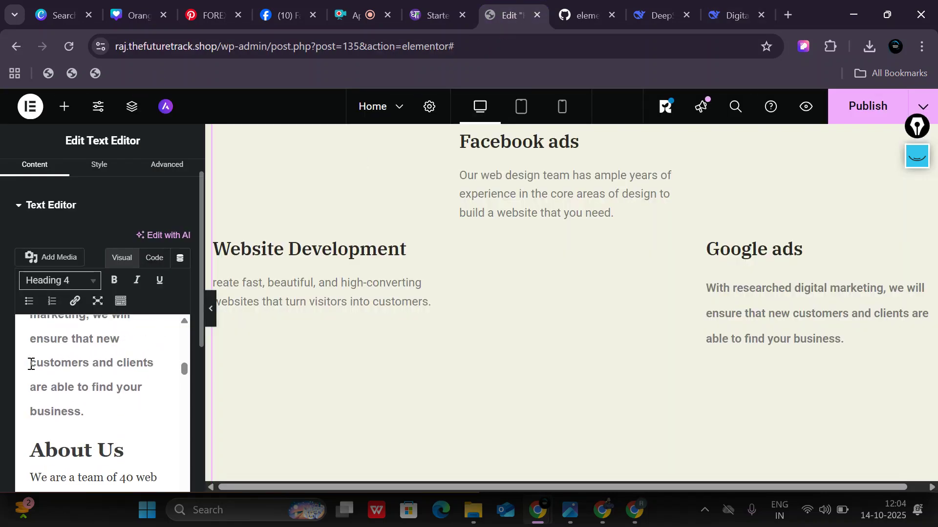
pyautogui.scroll(2, 33, 369)
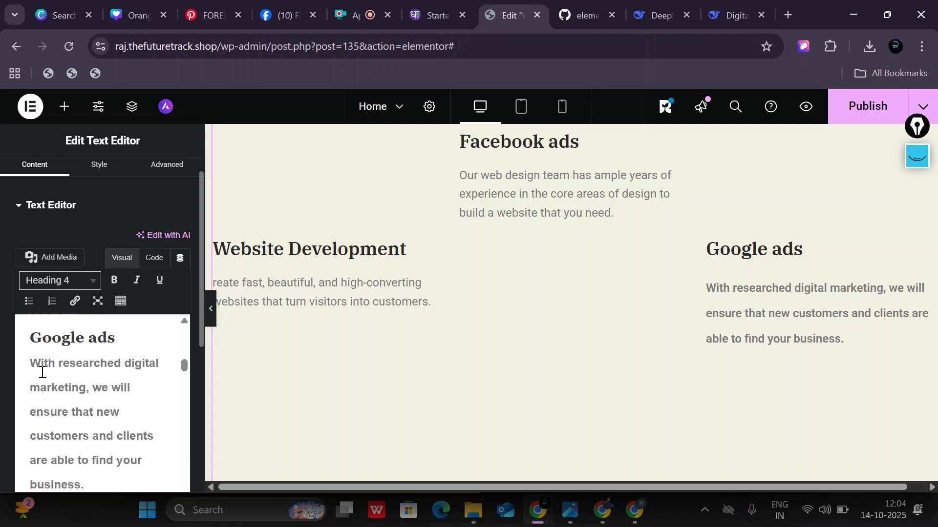
pyautogui.scroll(-4, 70, 406)
pyautogui.scroll(2, 74, 408)
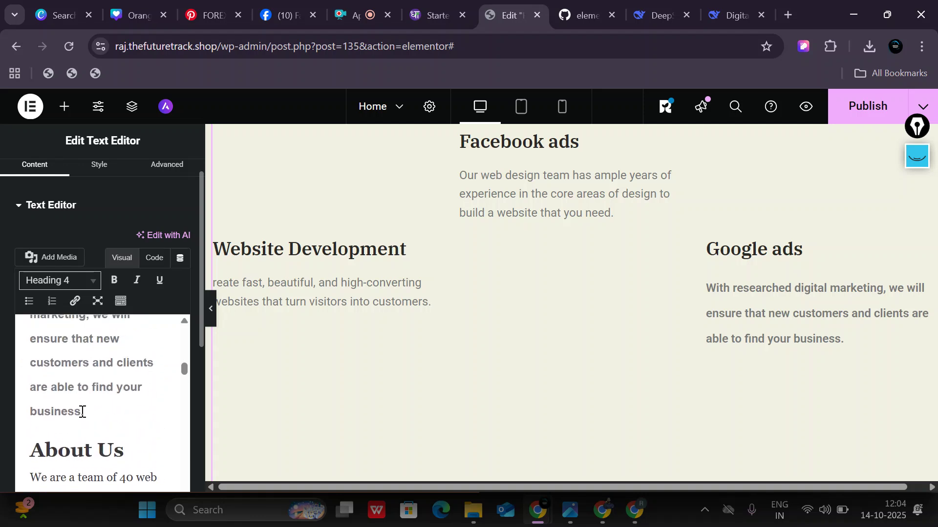
pyautogui.moveTo(80, 412); pyautogui.dragTo(25, 382)
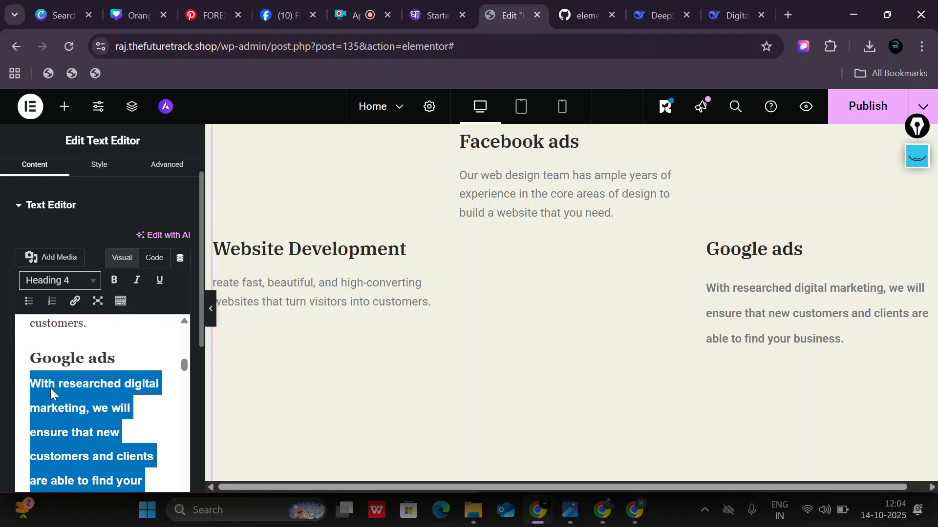
pyautogui.rightClick(51, 388)
pyautogui.click(92, 198)
pyautogui.scroll(3, 111, 397)
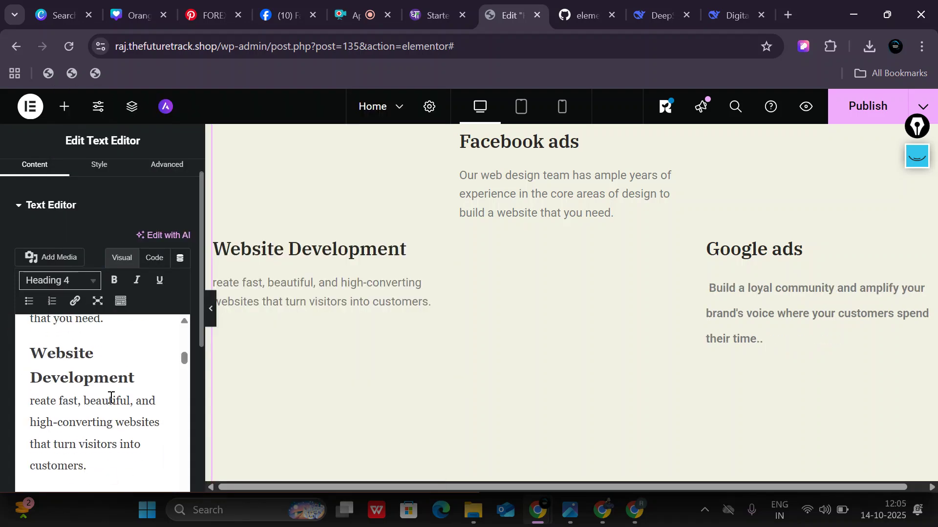
pyautogui.scroll(3, 111, 397)
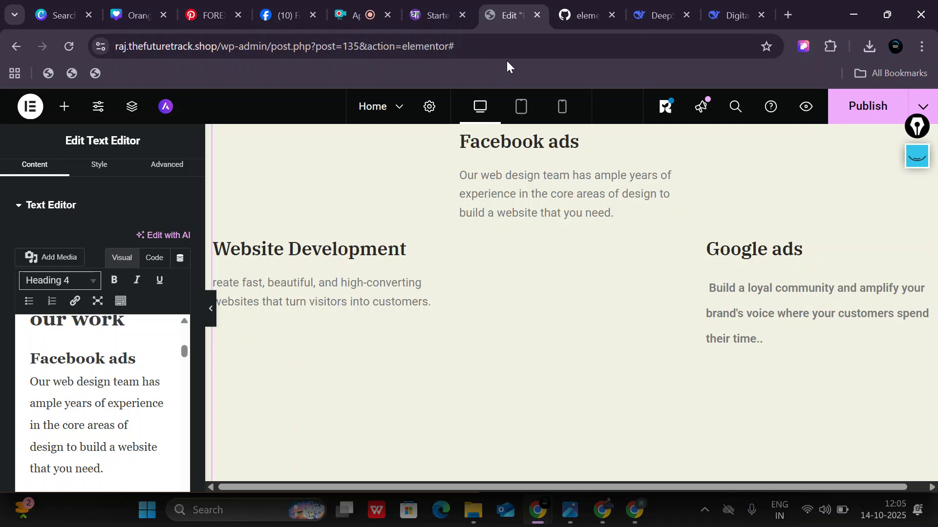
# Step: Copy the Service 1 Search Engine Optimization description from the DeepSeek content guide
pyautogui.click(646, 7)
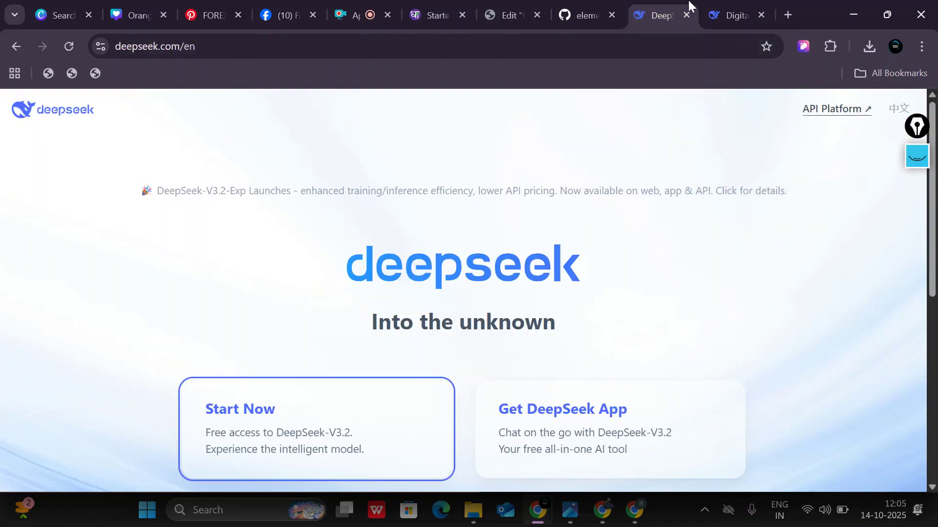
pyautogui.click(709, 5)
pyautogui.scroll(3, 355, 235)
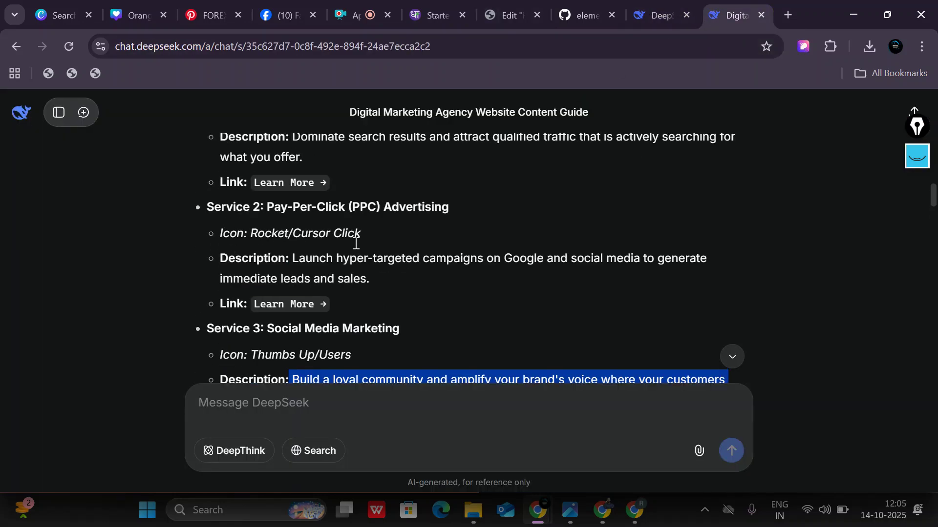
pyautogui.scroll(1, 296, 270)
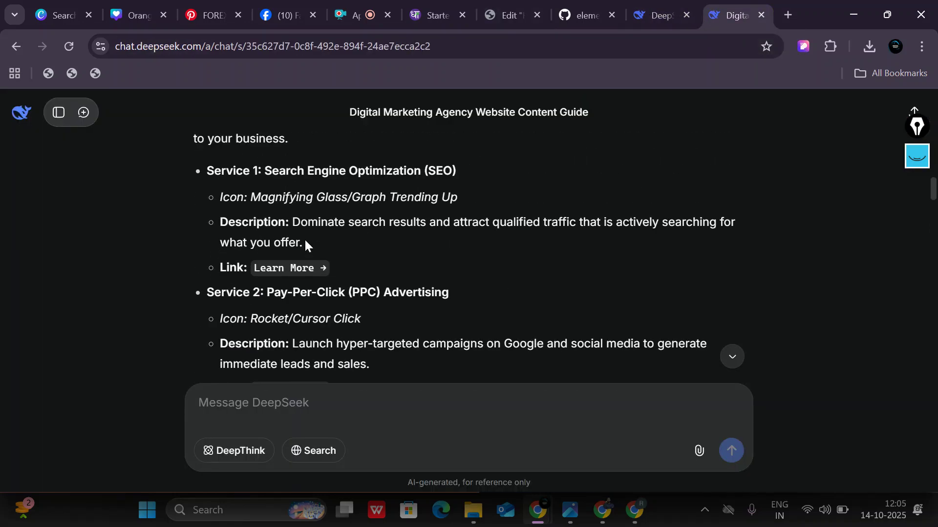
pyautogui.moveTo(288, 216); pyautogui.dragTo(309, 243)
pyautogui.rightClick(334, 242)
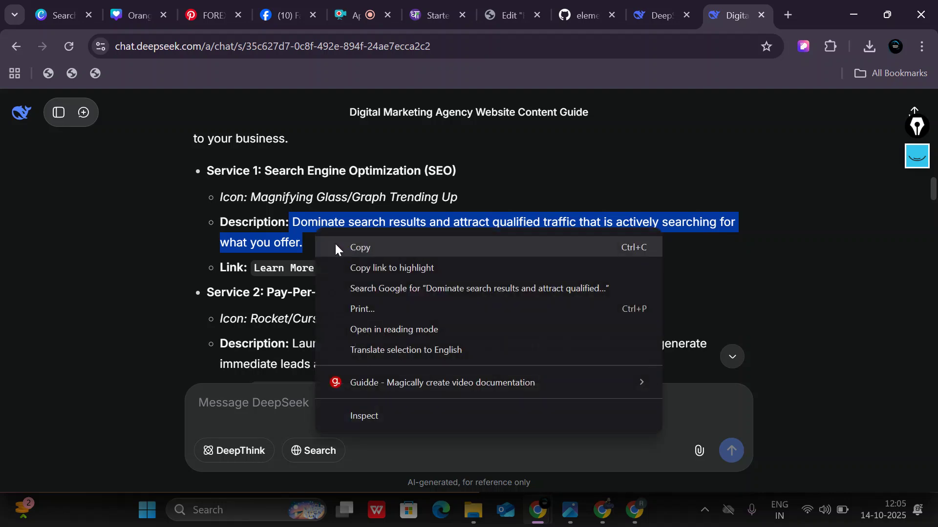
pyautogui.click(352, 246)
# Step: Paste the 'Dominate search results…' SEO text over the Facebook ads description
pyautogui.click(505, 14)
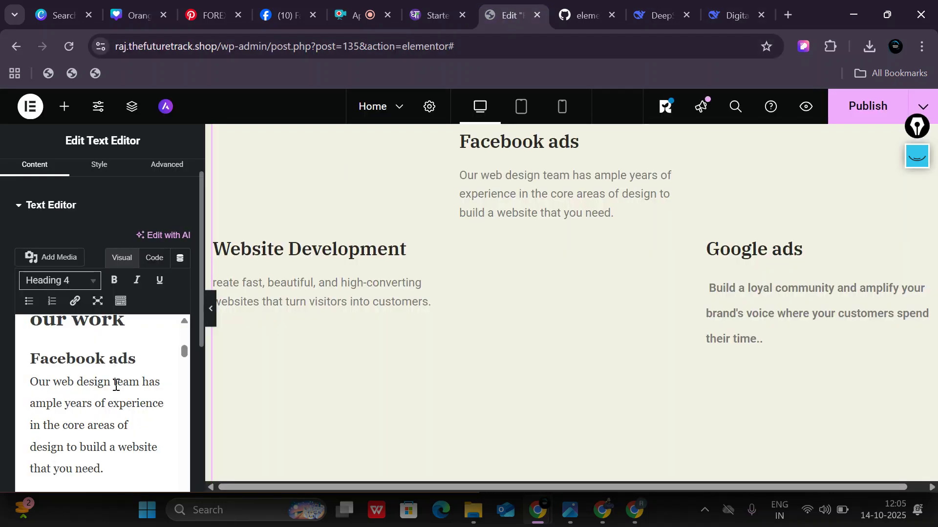
pyautogui.moveTo(105, 469); pyautogui.dragTo(21, 389)
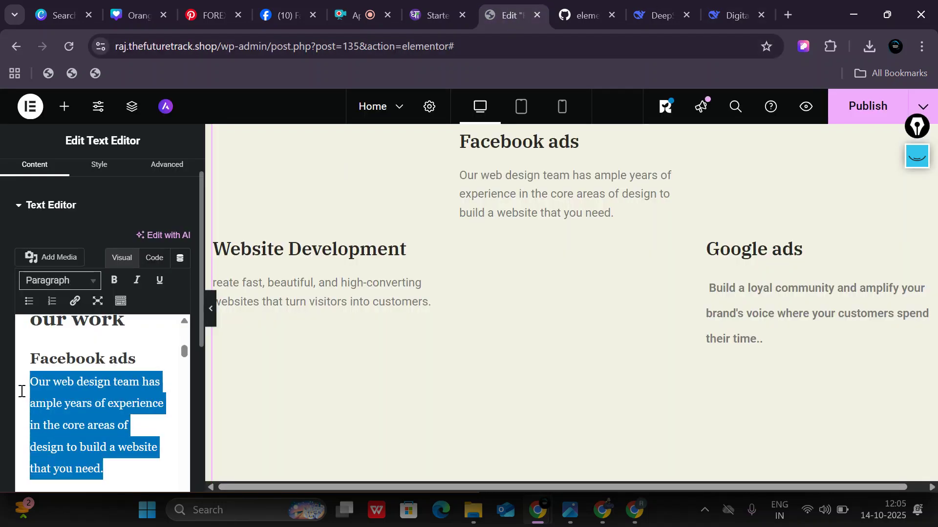
pyautogui.rightClick(49, 396)
pyautogui.click(100, 198)
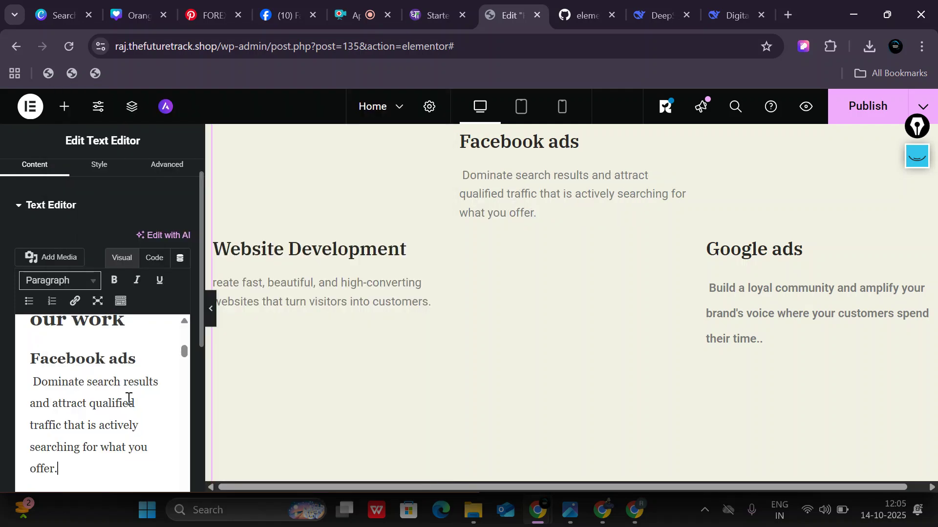
pyautogui.scroll(-5, 189, 387)
pyautogui.scroll(-2, 198, 383)
pyautogui.scroll(-8, 104, 258)
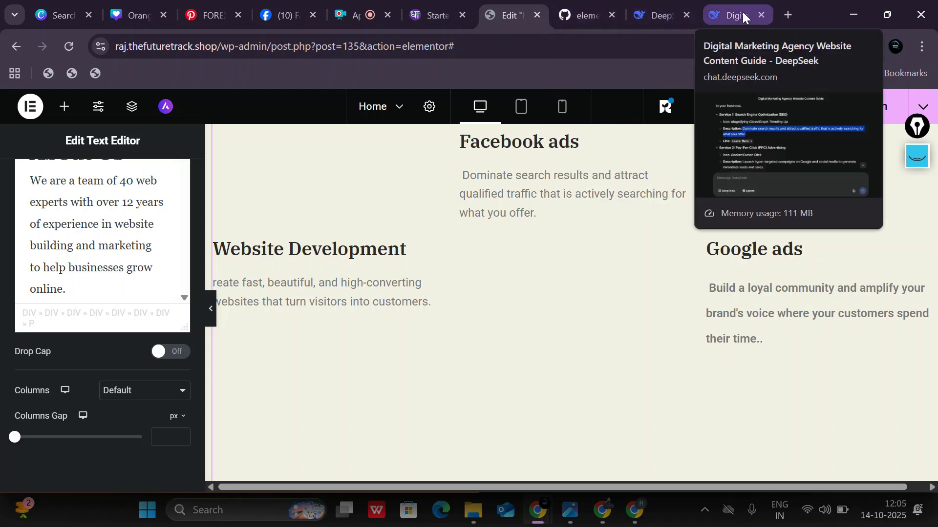
# Step: Copy the '2. About Us Page' body text from DeepSeek and return to Elementor
pyautogui.click(738, 15)
pyautogui.scroll(10, 330, 301)
pyautogui.scroll(-5, 331, 304)
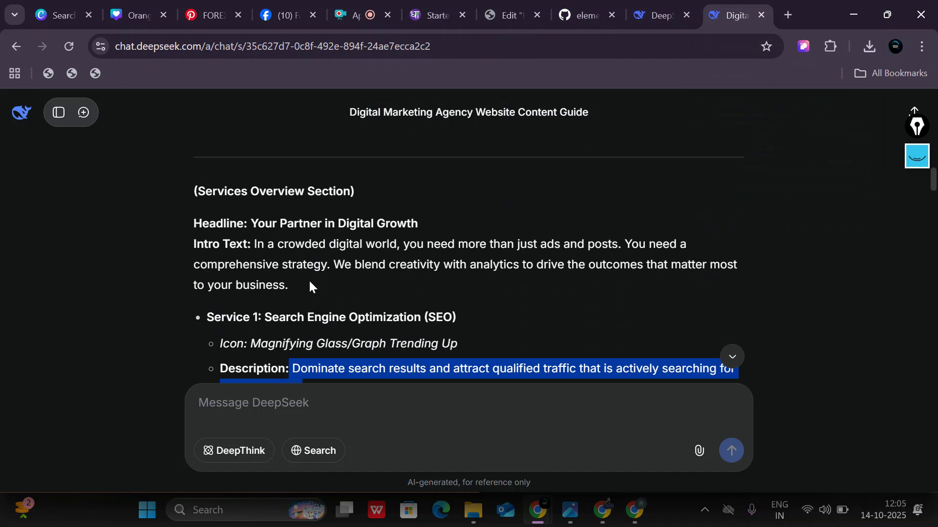
pyautogui.scroll(6, 310, 282)
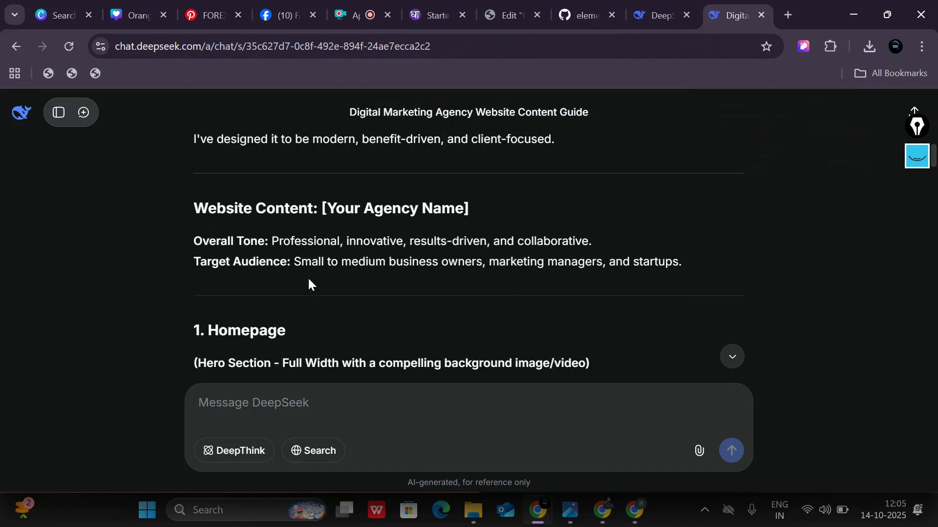
pyautogui.scroll(-3, 308, 278)
pyautogui.scroll(-3, 303, 272)
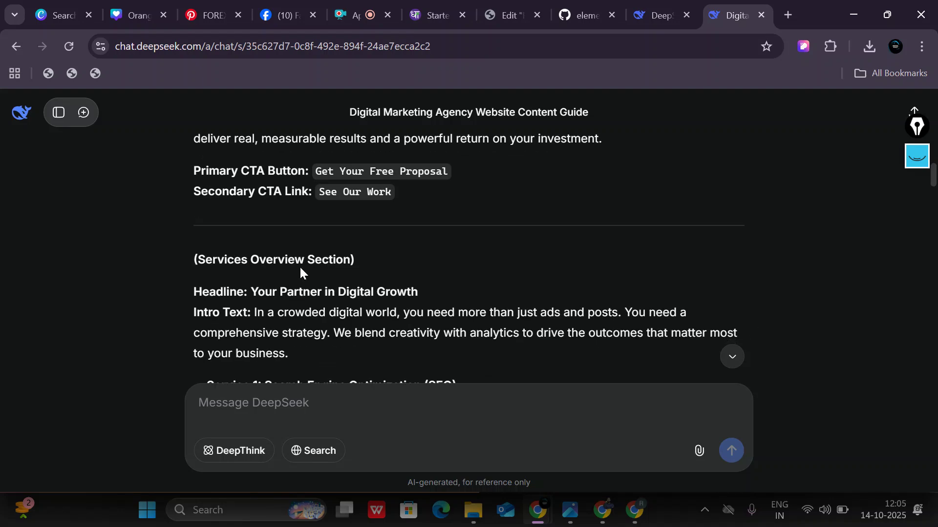
pyautogui.scroll(-12, 301, 269)
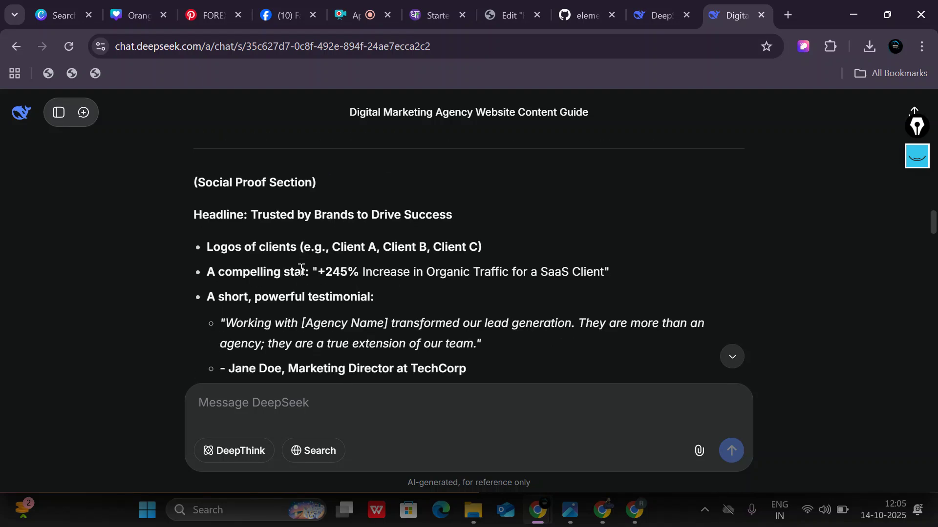
pyautogui.scroll(-9, 300, 268)
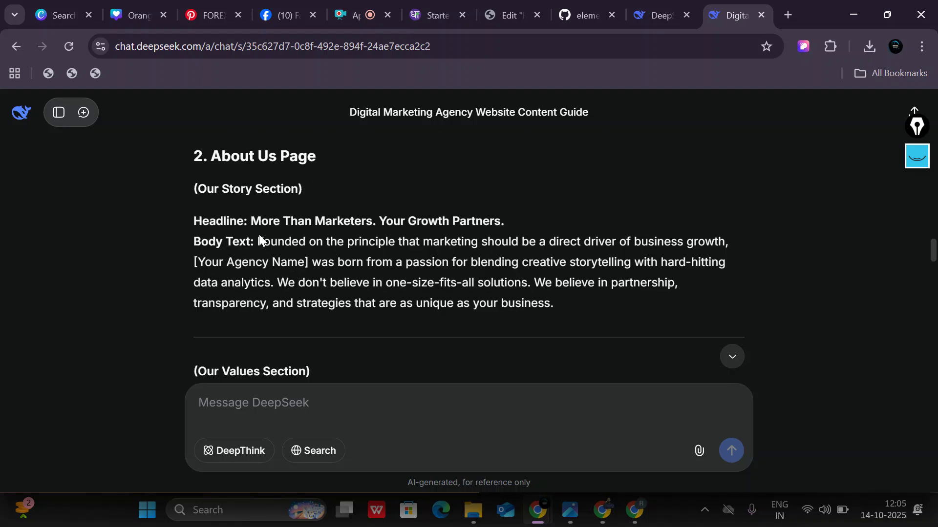
pyautogui.moveTo(256, 242); pyautogui.dragTo(553, 294)
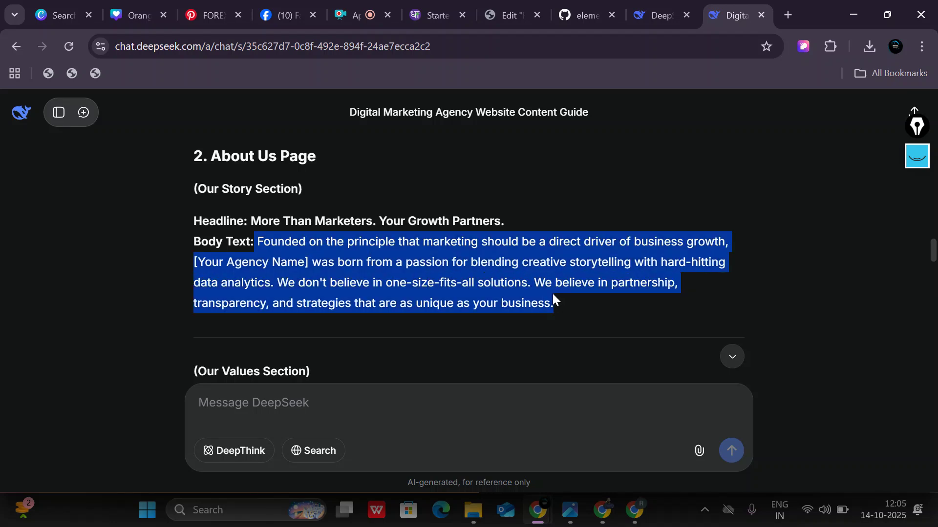
pyautogui.rightClick(512, 270)
pyautogui.click(537, 286)
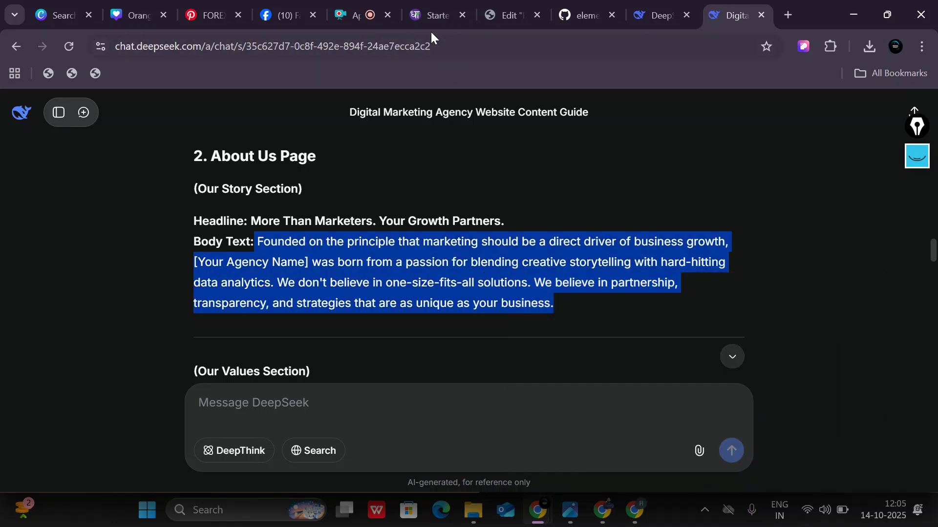
pyautogui.click(489, 11)
# Step: Replace the '40 web experts' About Us paragraph with the copied 'Founded on the principle…' story
pyautogui.scroll(2, 81, 291)
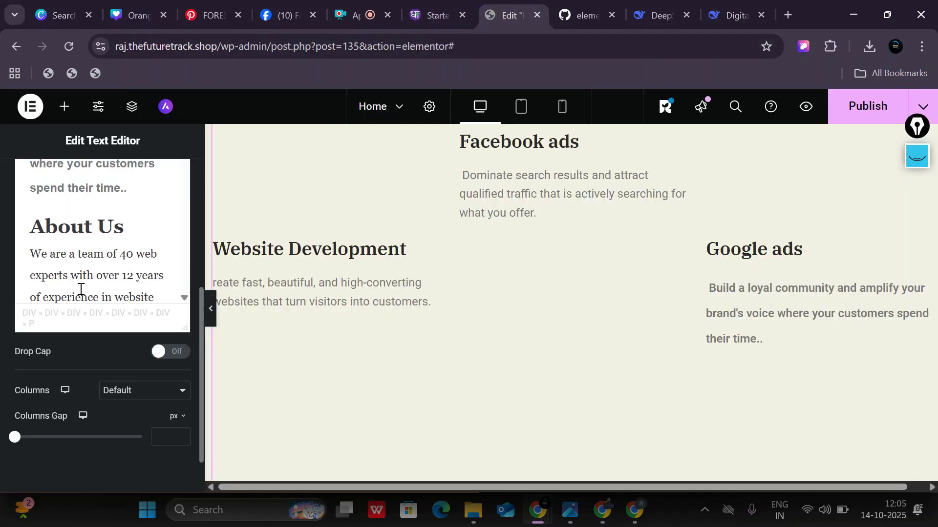
pyautogui.click(30, 253)
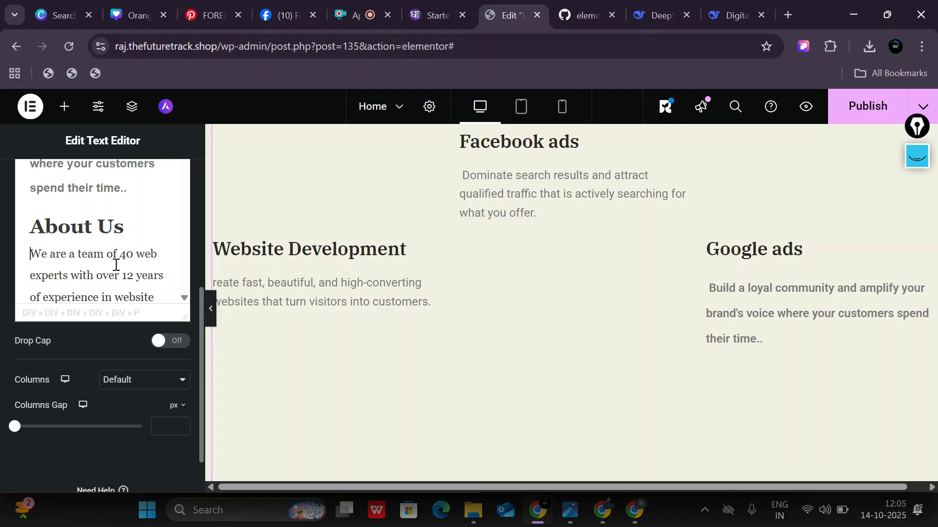
pyautogui.scroll(-2, 113, 265)
pyautogui.moveTo(78, 286); pyautogui.dragTo(10, 188)
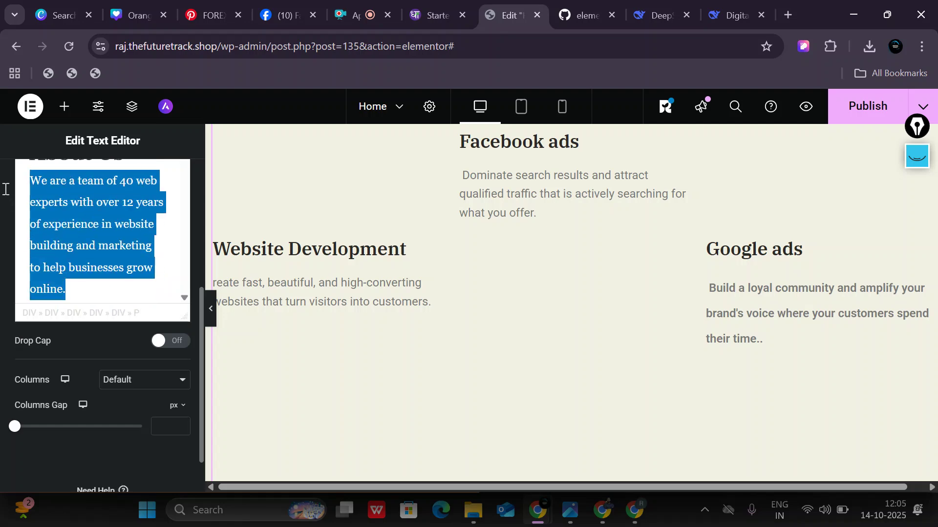
pyautogui.rightClick(63, 203)
pyautogui.click(73, 176)
pyautogui.scroll(-3, 98, 230)
pyautogui.scroll(-3, 314, 269)
pyautogui.scroll(-10, 314, 269)
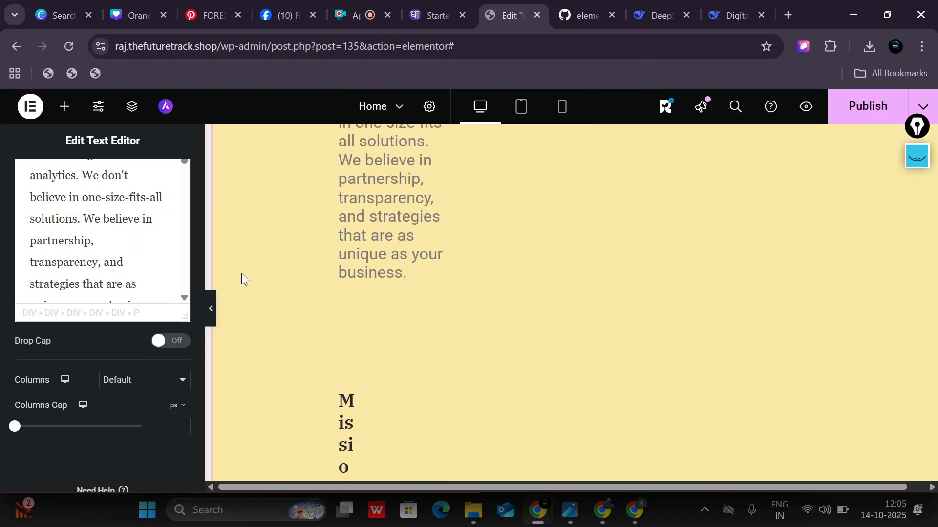
pyautogui.scroll(-6, 379, 293)
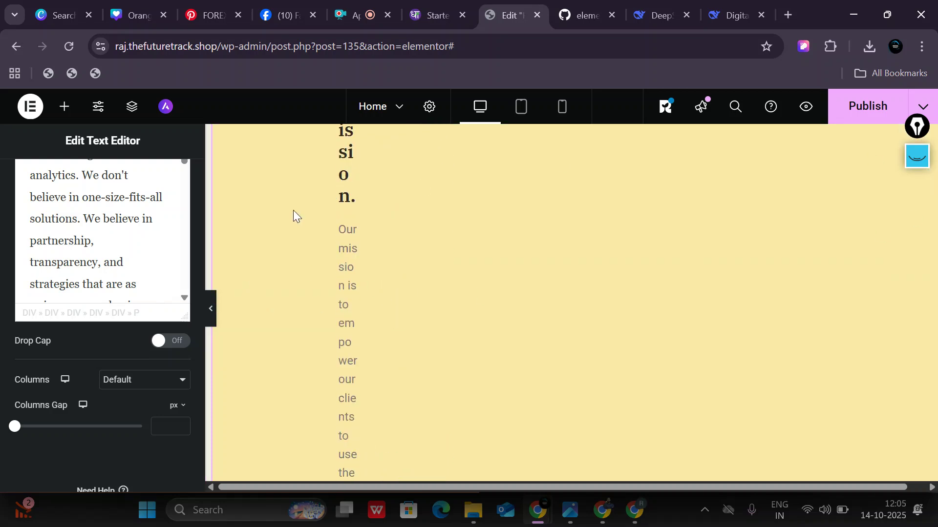
# Step: Expand the preview to full width and scroll through the About Us, Mission and Vision content
pyautogui.click(210, 308)
pyautogui.scroll(15, 278, 283)
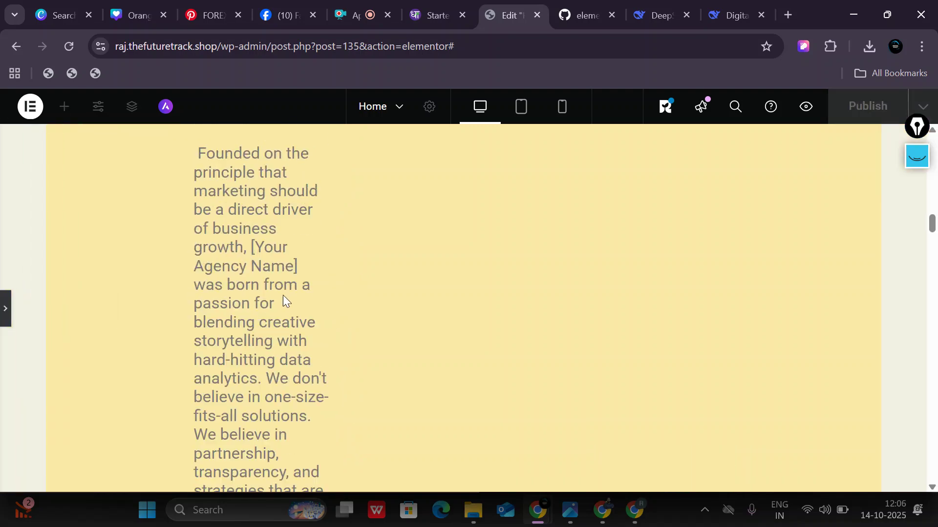
pyautogui.scroll(-10, 336, 286)
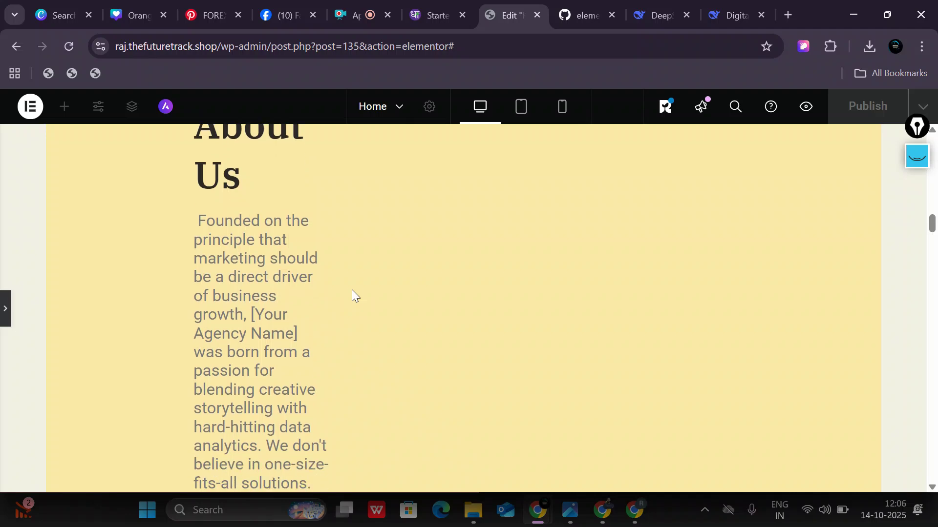
pyautogui.scroll(5, 342, 320)
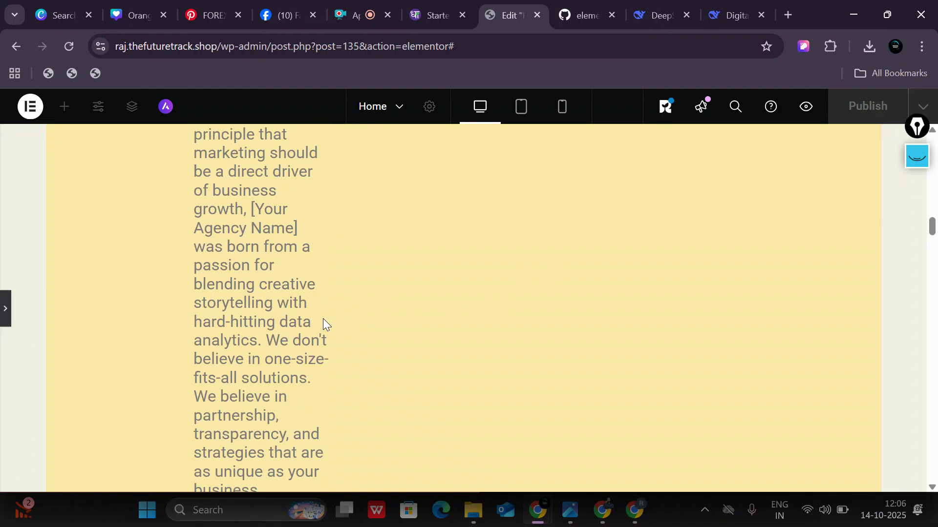
pyautogui.scroll(5, 271, 310)
pyautogui.scroll(-1, 280, 323)
pyautogui.scroll(-10, 276, 328)
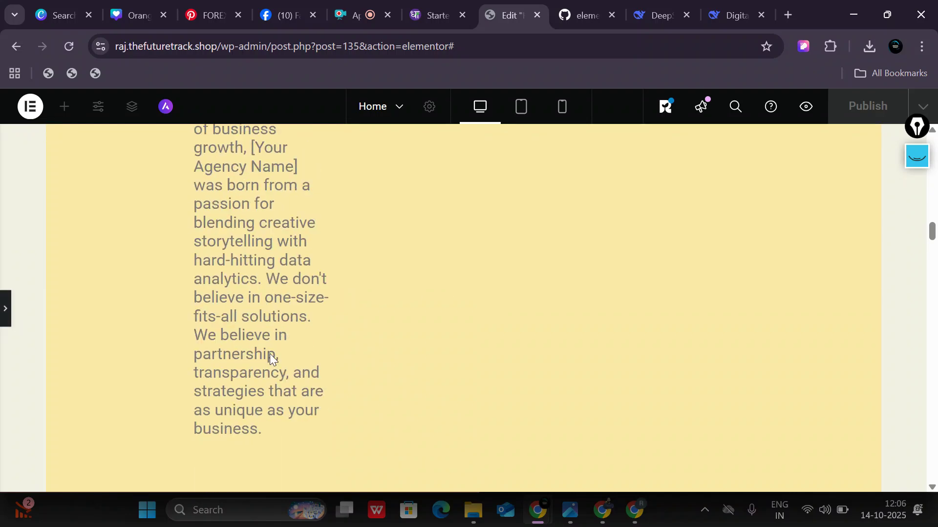
pyautogui.scroll(-5, 299, 371)
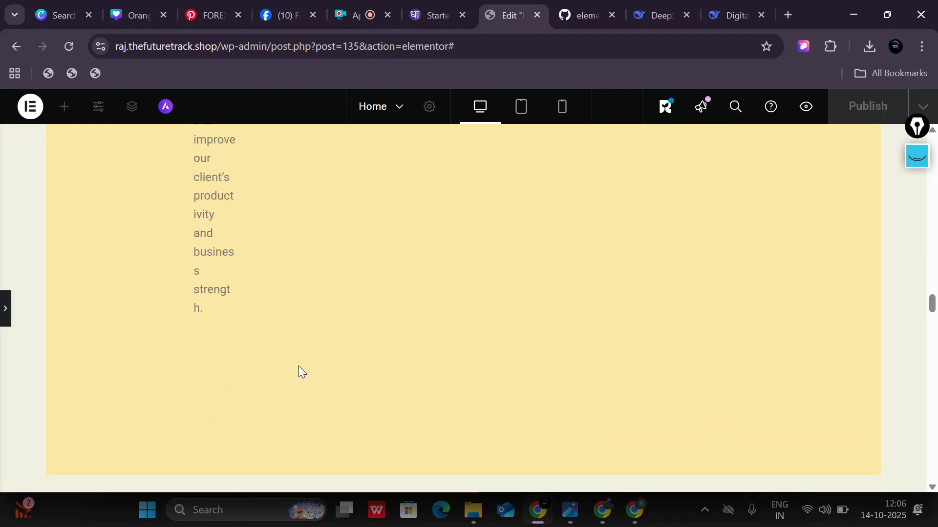
pyautogui.scroll(5, 324, 374)
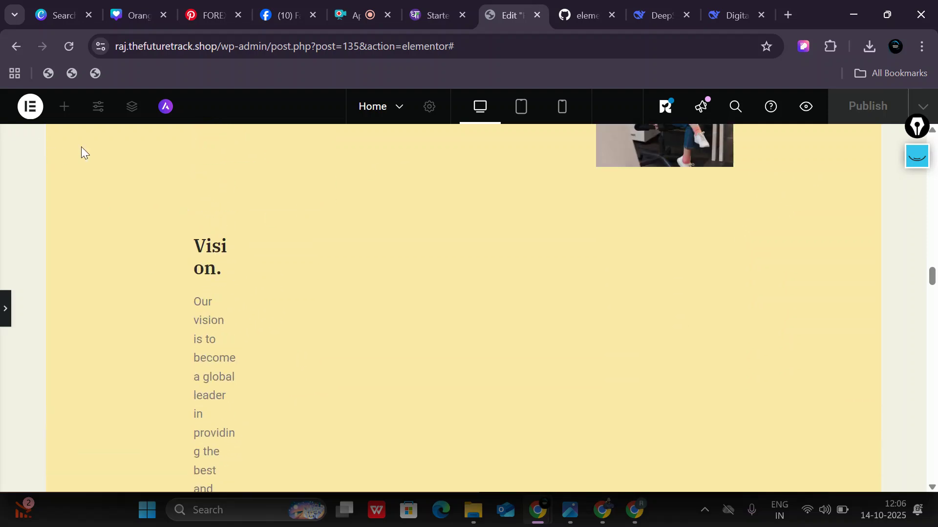
# Step: Open the Elementor AI assistant and dismiss it without connecting
pyautogui.click(14, 52)
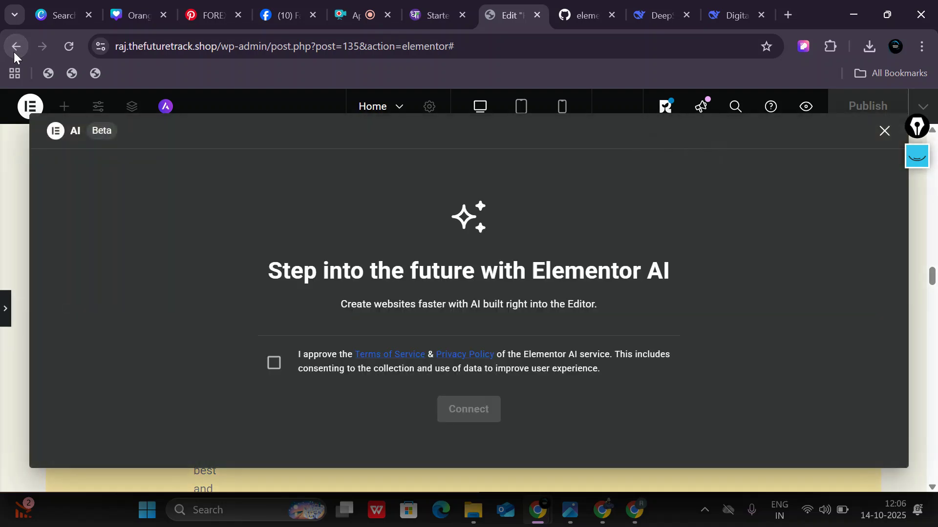
pyautogui.click(886, 131)
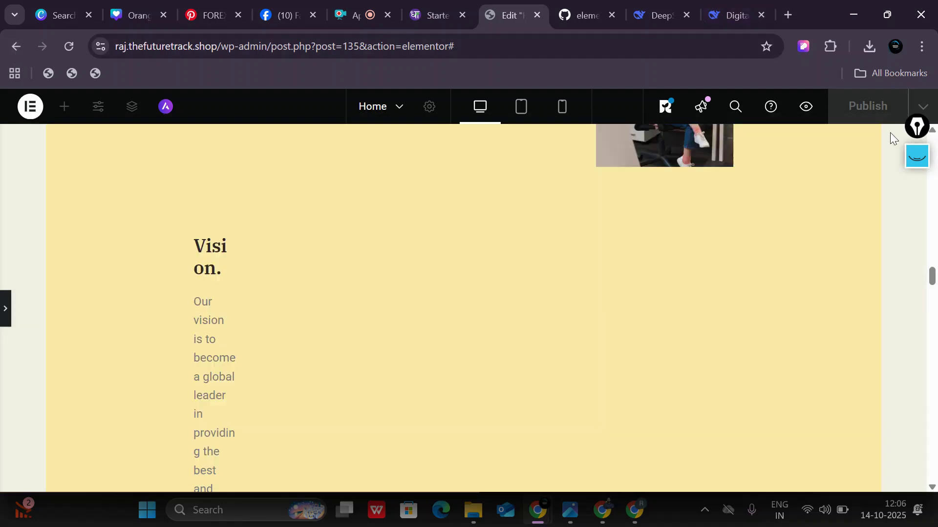
pyautogui.scroll(-1, 382, 305)
pyautogui.scroll(10, 359, 285)
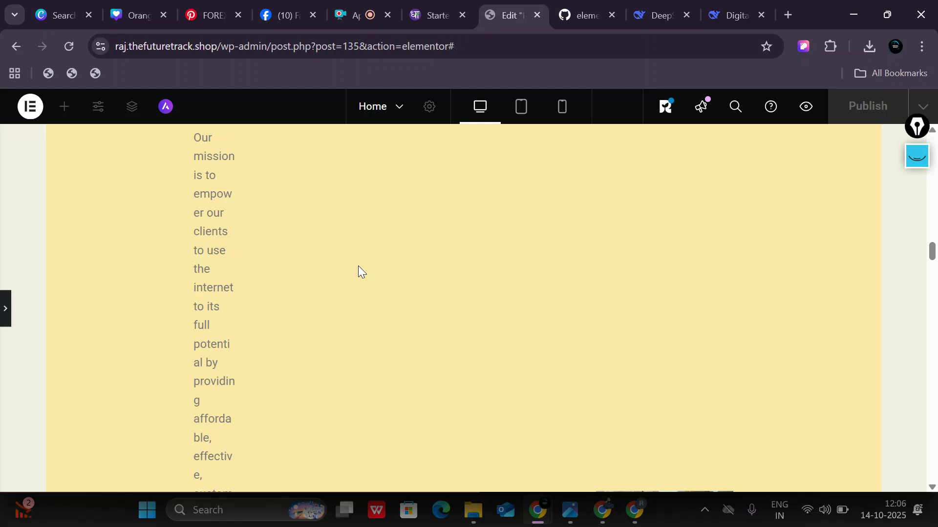
pyautogui.scroll(10, 358, 266)
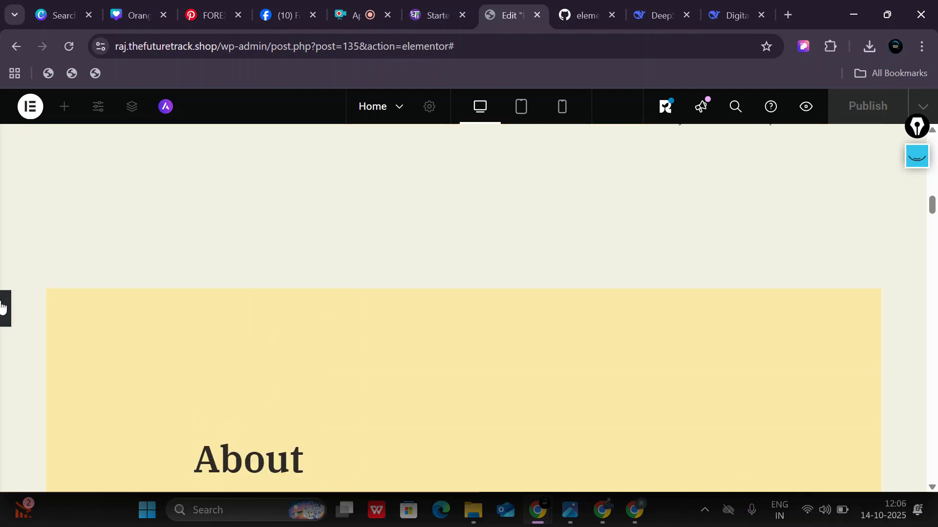
pyautogui.scroll(-3, 105, 324)
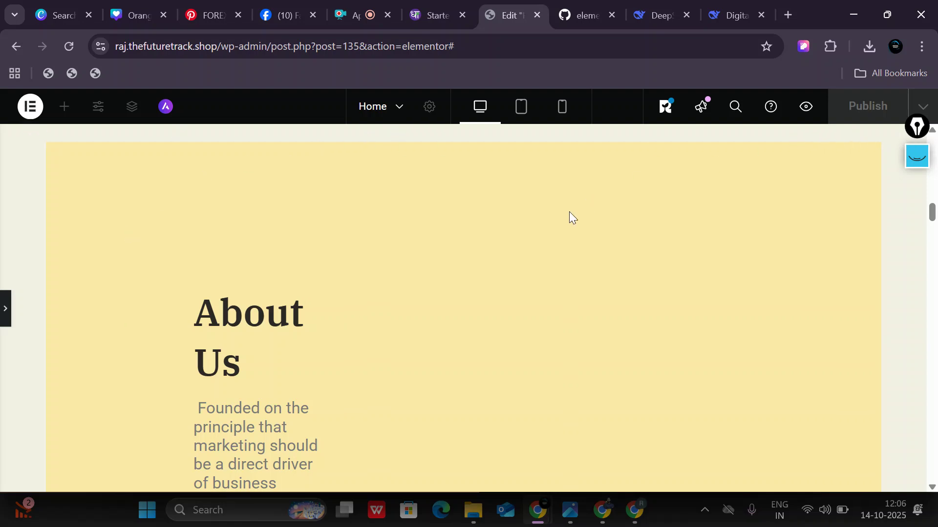
# Step: Reopen the Edit Text Editor panel beside the page and scroll back up to the hero
pyautogui.click(5, 308)
pyautogui.scroll(-4, 378, 275)
pyautogui.scroll(1, 490, 242)
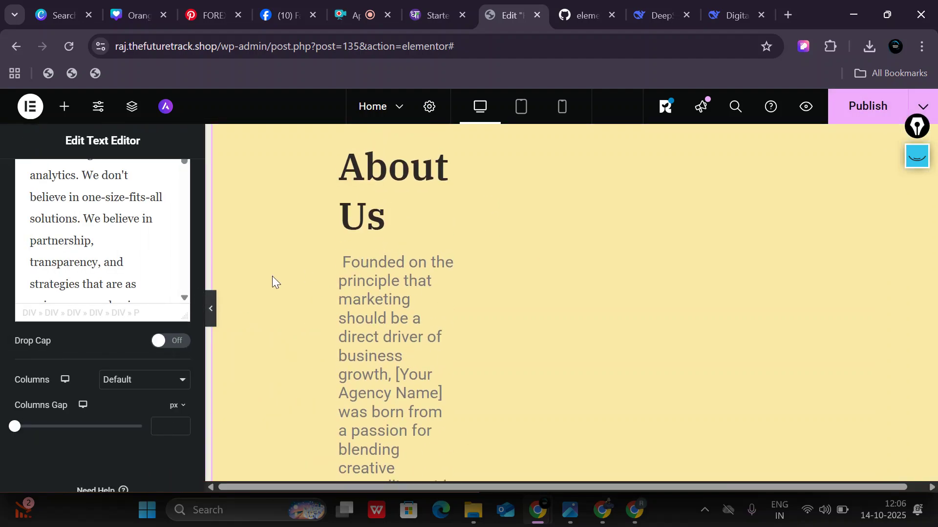
pyautogui.scroll(-3, 361, 268)
pyautogui.scroll(-5, 112, 230)
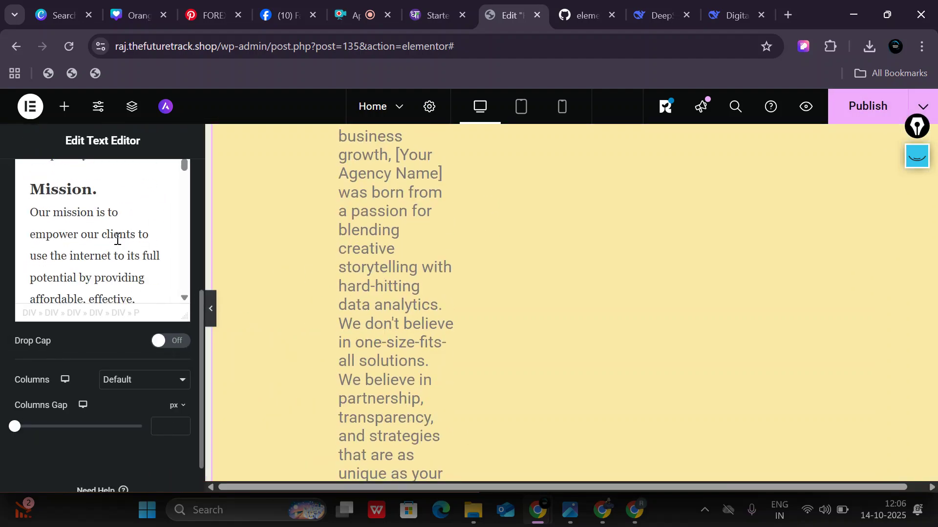
pyautogui.scroll(-5, 417, 264)
pyautogui.scroll(-15, 424, 286)
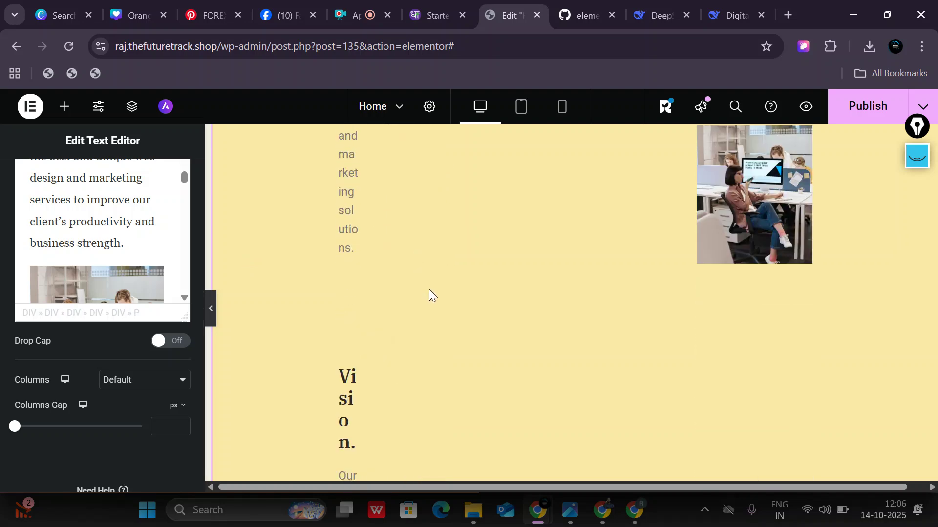
pyautogui.scroll(-20, 429, 290)
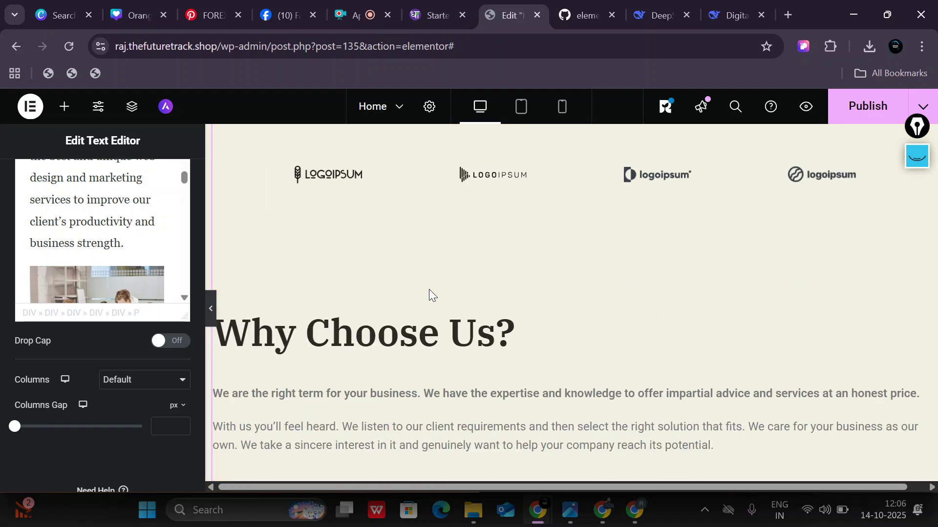
pyautogui.scroll(20, 429, 289)
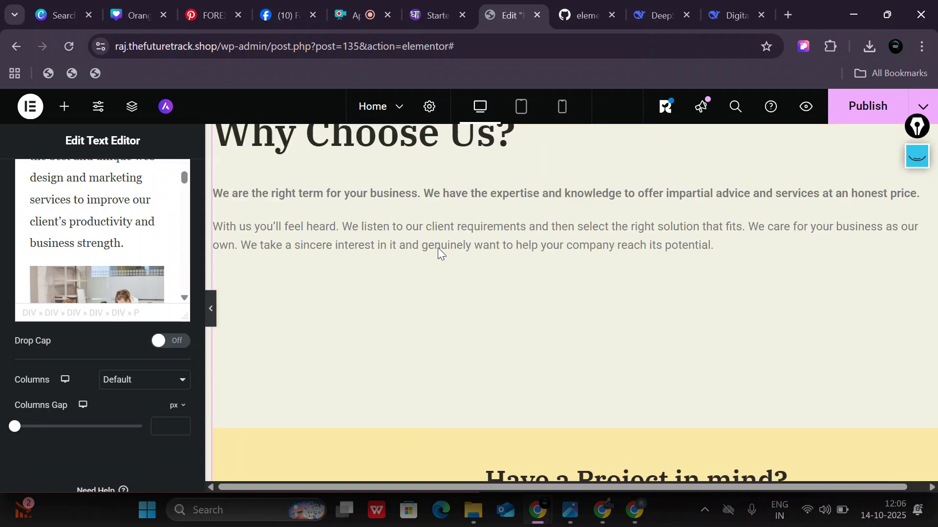
pyautogui.scroll(15, 440, 233)
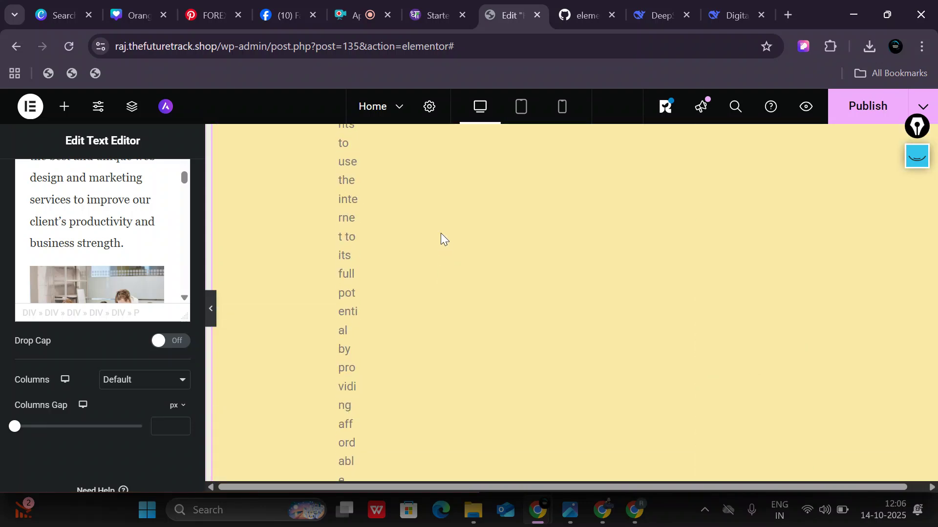
pyautogui.scroll(10, 438, 229)
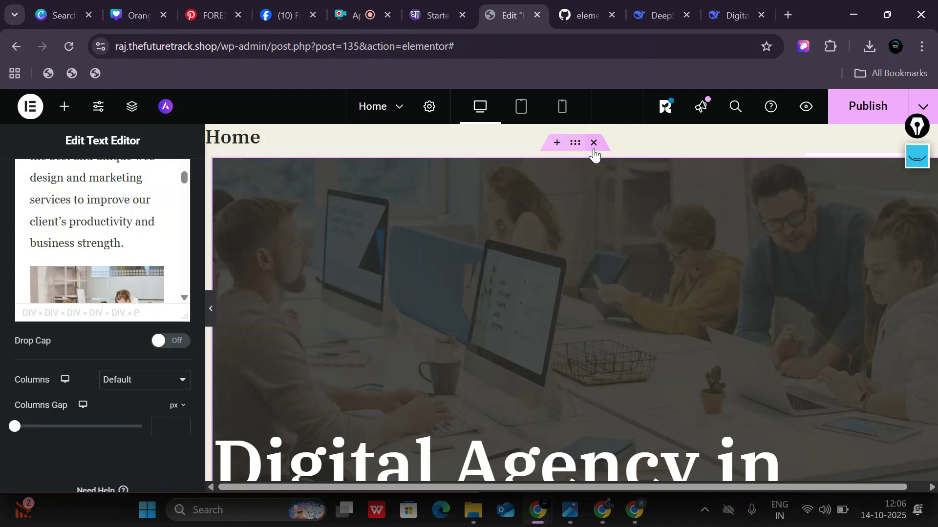
# Step: Delete the Digital Agency hero section and exit Elementor to WordPress, confirming Leave
pyautogui.click(593, 142)
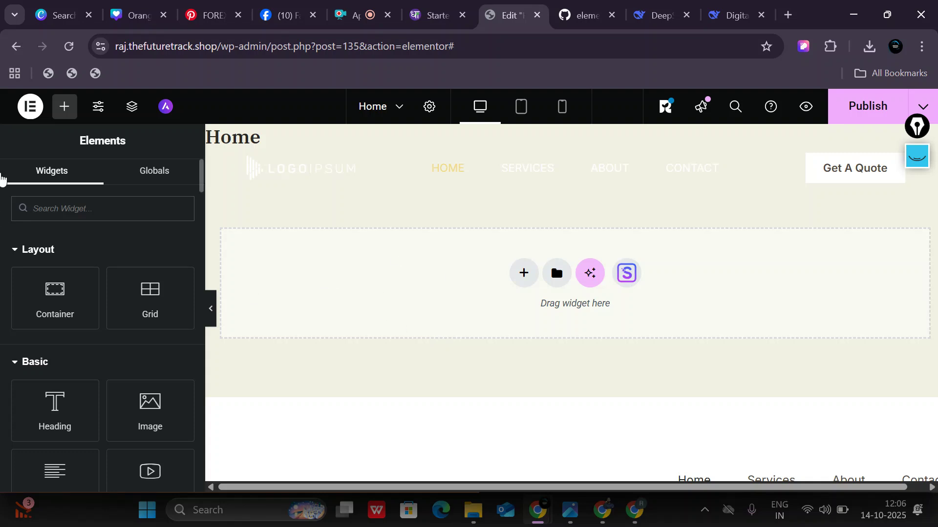
pyautogui.click(30, 107)
pyautogui.click(68, 277)
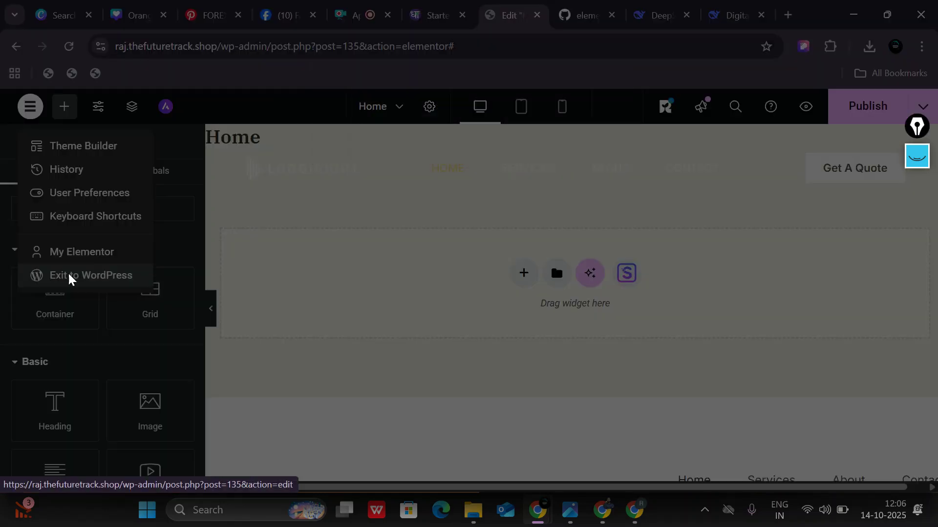
pyautogui.click(536, 146)
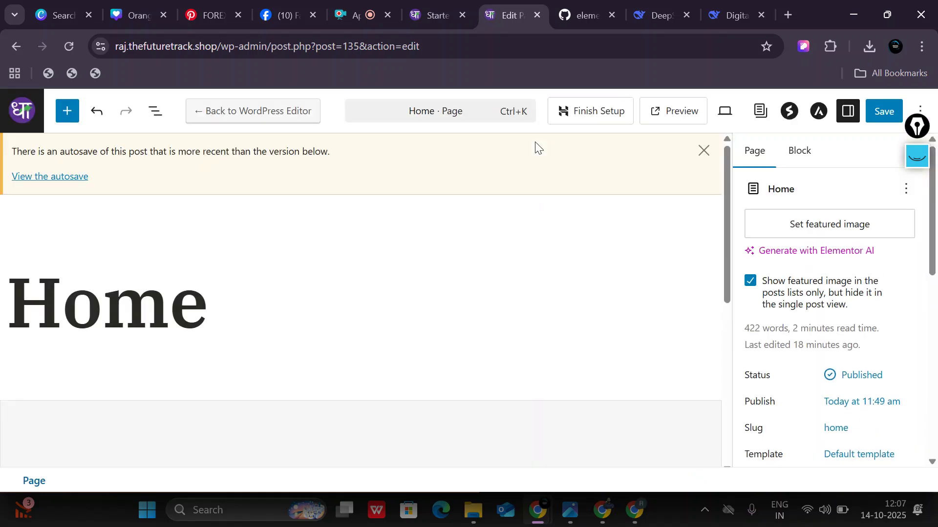
# Step: Go to Pages and move all five pages to Trash with Bulk actions
pyautogui.click(28, 113)
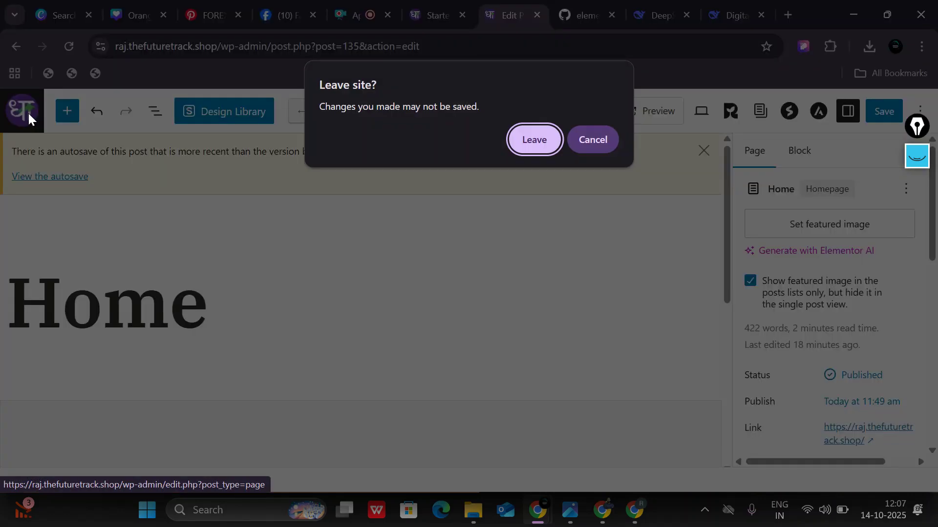
pyautogui.click(519, 137)
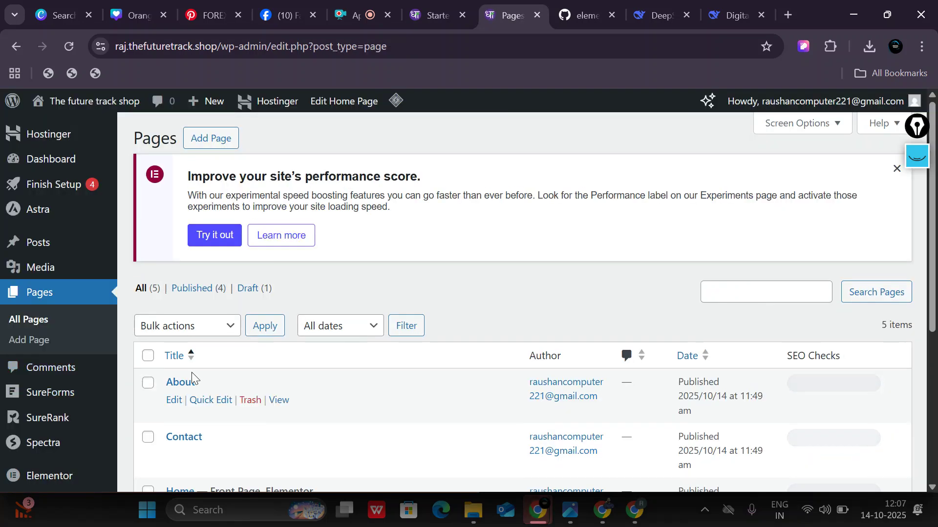
pyautogui.scroll(-3, 192, 376)
pyautogui.click(149, 209)
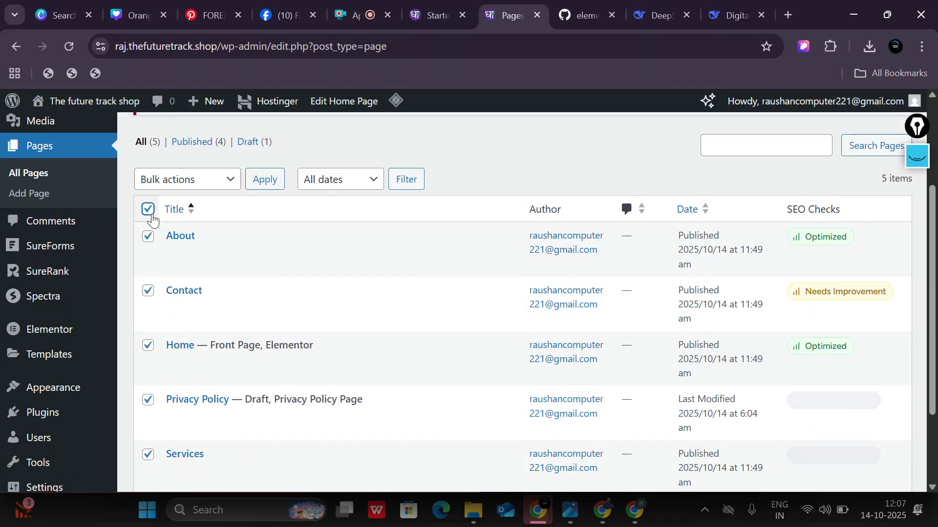
pyautogui.click(145, 182)
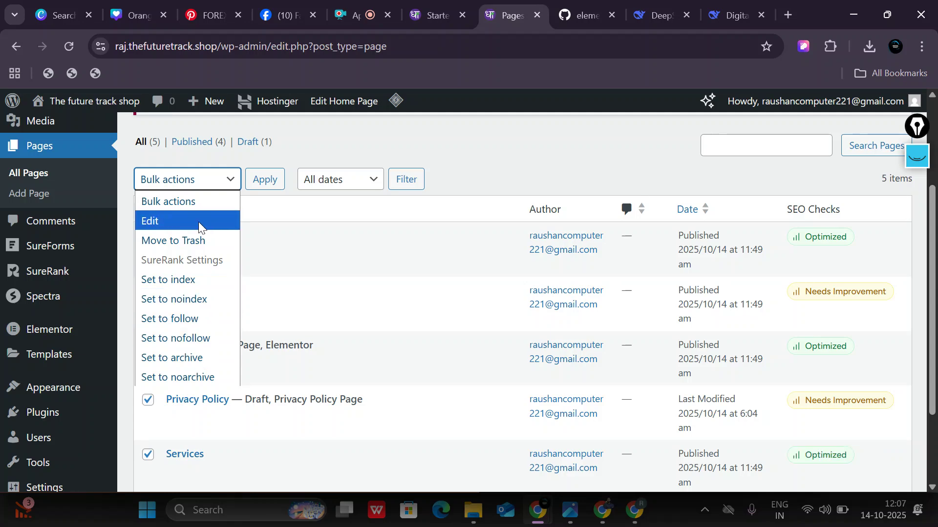
pyautogui.click(204, 241)
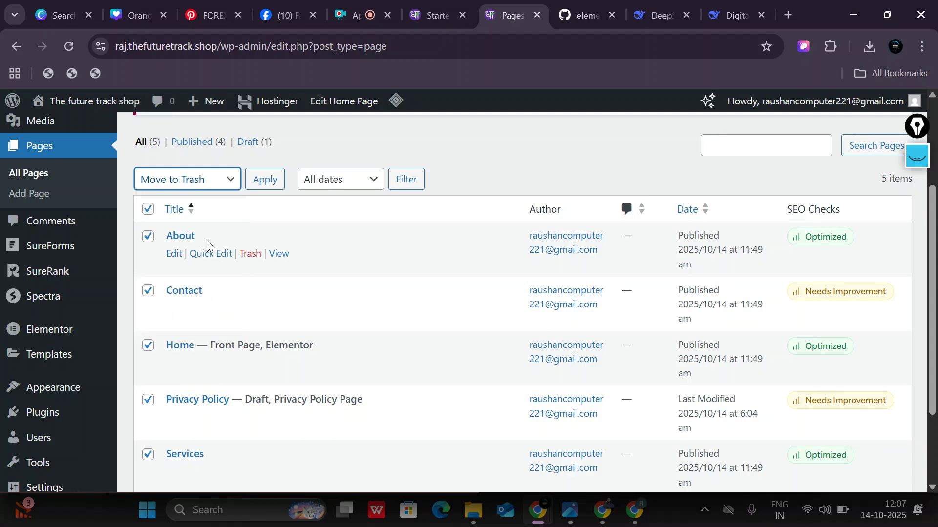
pyautogui.click(267, 185)
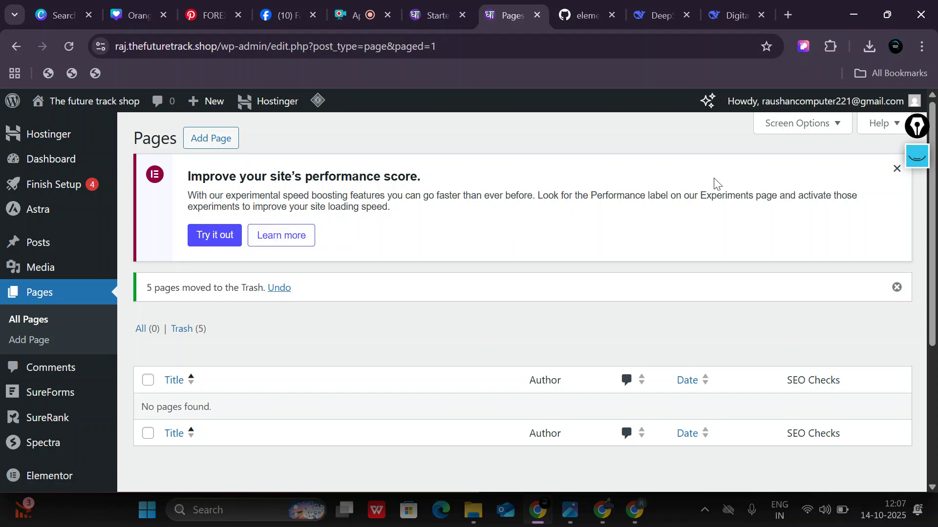
# Step: Empty the Trash by permanently deleting the five trashed pages
pyautogui.click(896, 170)
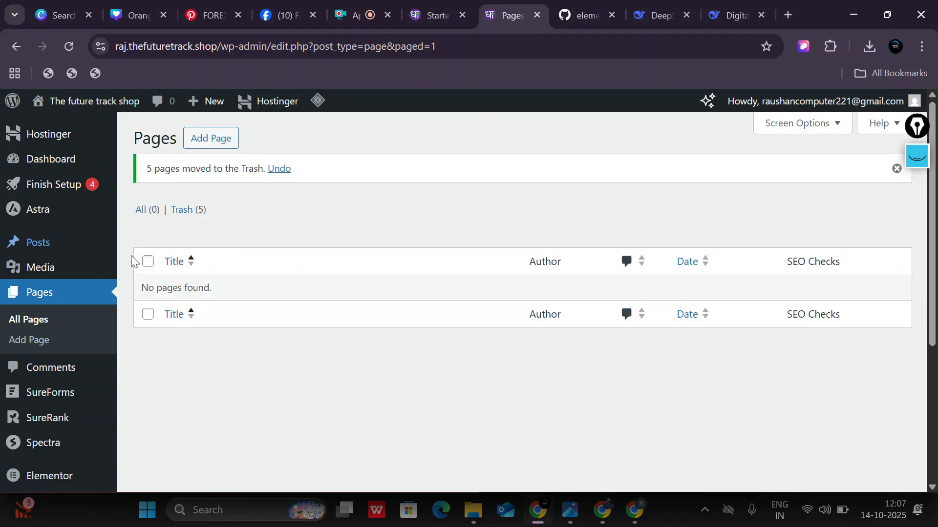
pyautogui.click(204, 209)
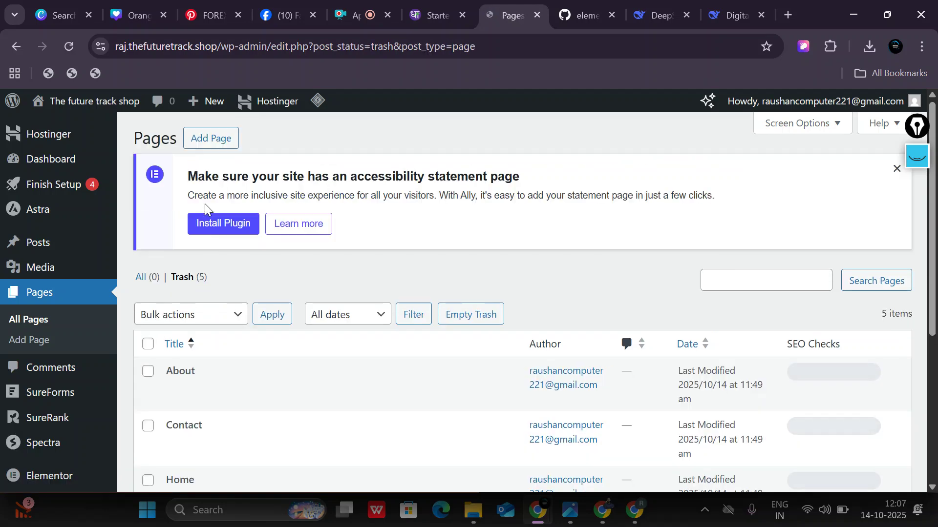
pyautogui.scroll(-3, 153, 356)
pyautogui.click(147, 197)
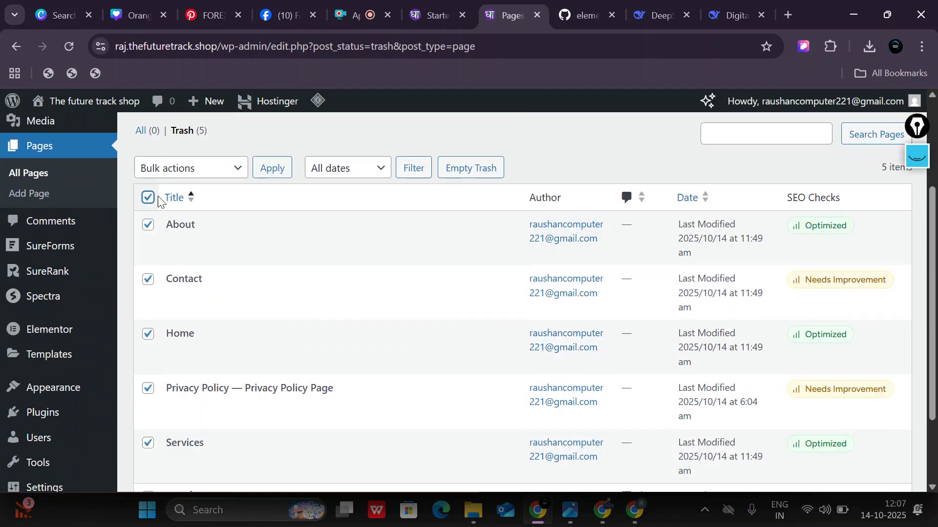
pyautogui.click(169, 168)
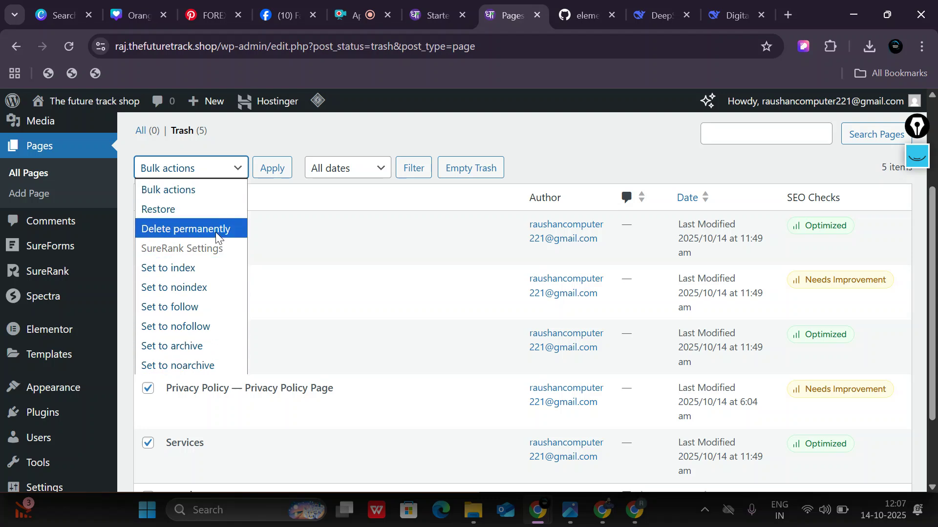
pyautogui.click(214, 230)
pyautogui.click(262, 171)
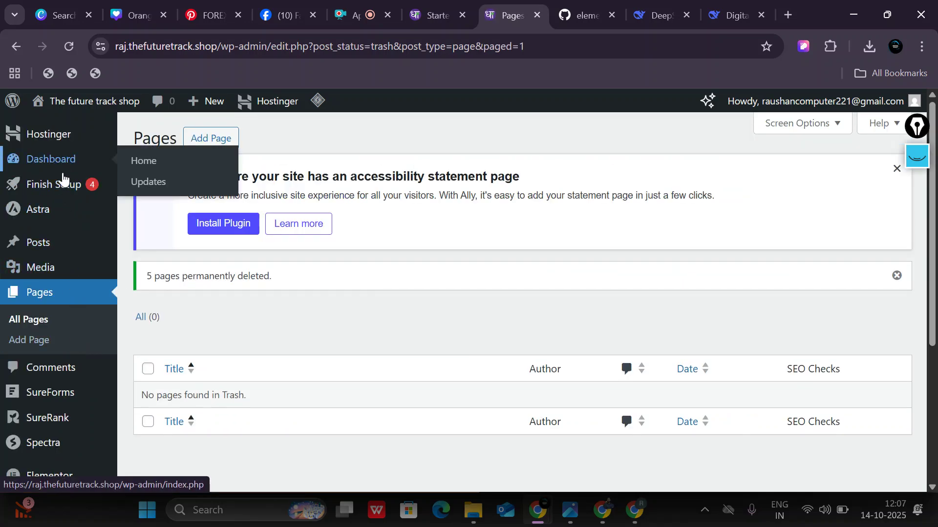
# Step: Open the Starter Templates library and filter it to Portfolio & CV templates
pyautogui.moveTo(37, 209)
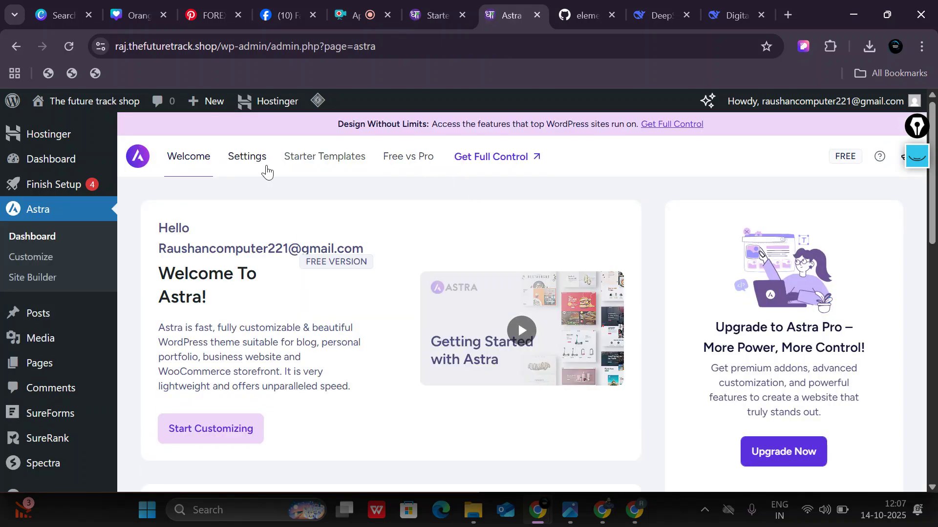
pyautogui.click(296, 169)
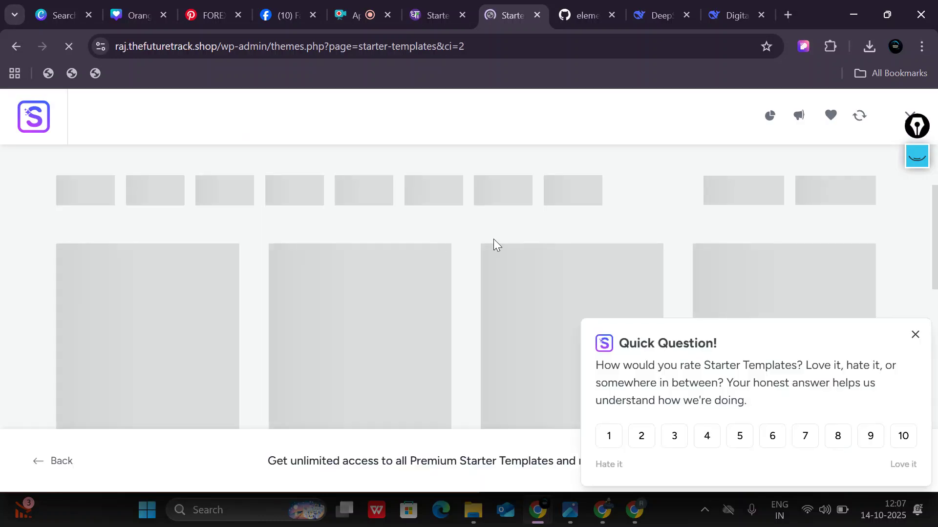
pyautogui.moveTo(250, 176)
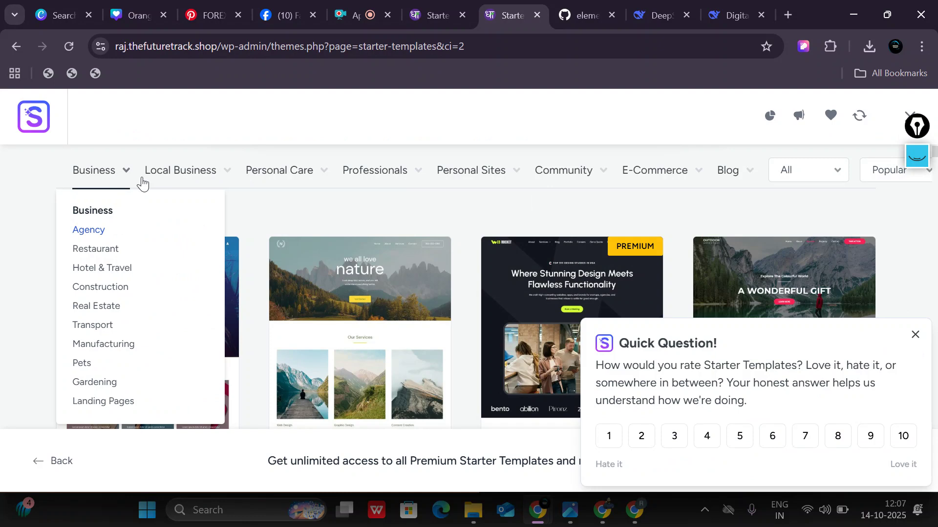
pyautogui.moveTo(181, 181)
pyautogui.moveTo(397, 186)
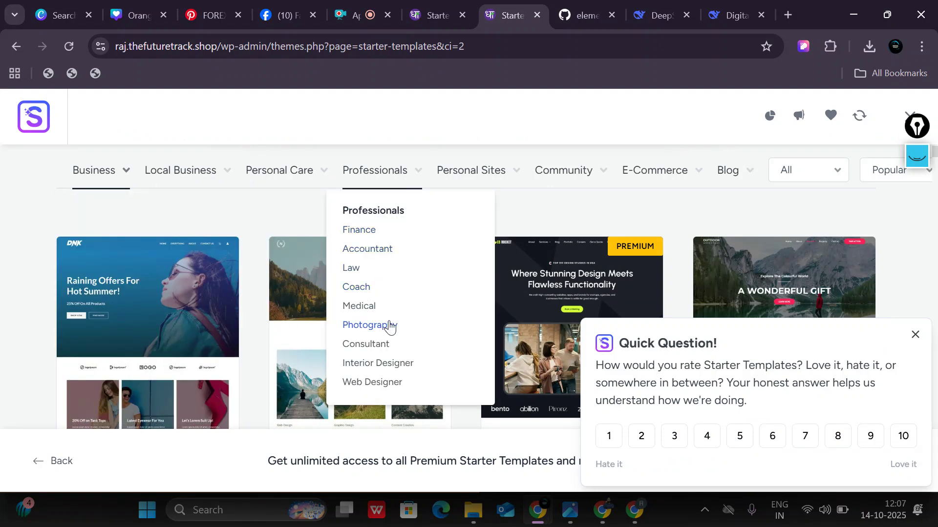
pyautogui.moveTo(494, 192)
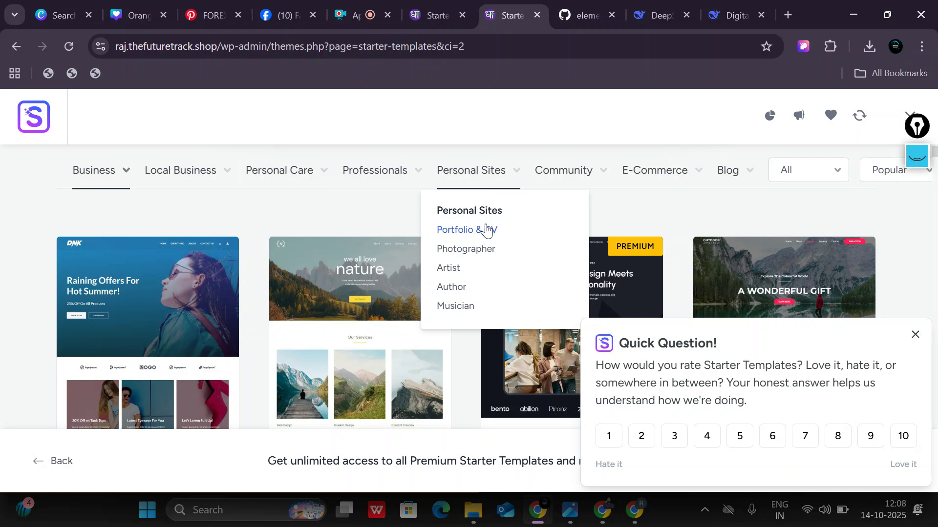
pyautogui.click(486, 229)
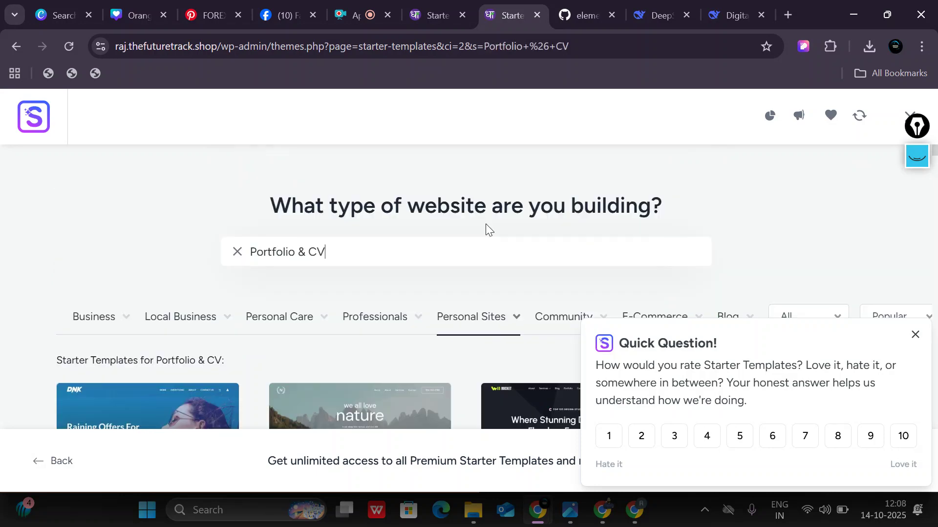
# Step: Choose Personal Portfolio with Plus Jakarta Sans & Manrope fonts and continue past the features step
pyautogui.click(914, 333)
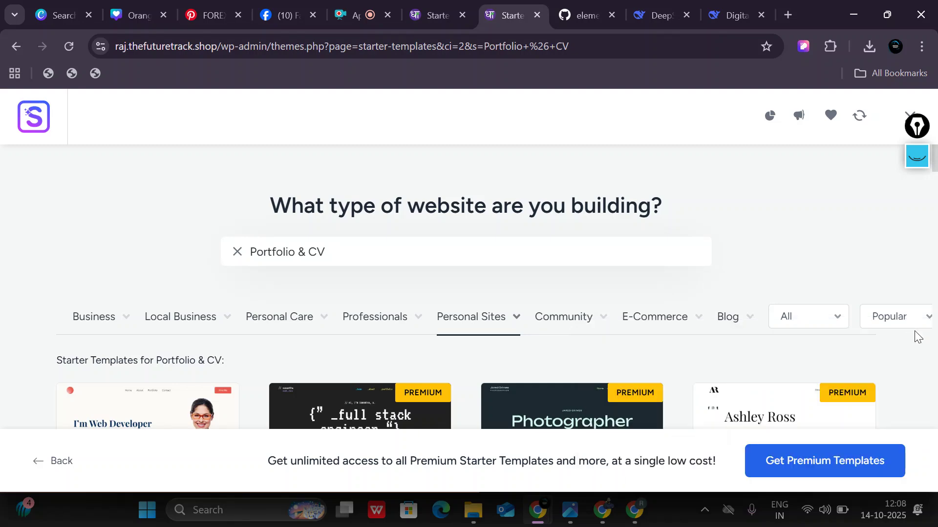
pyautogui.scroll(-5, 39, 246)
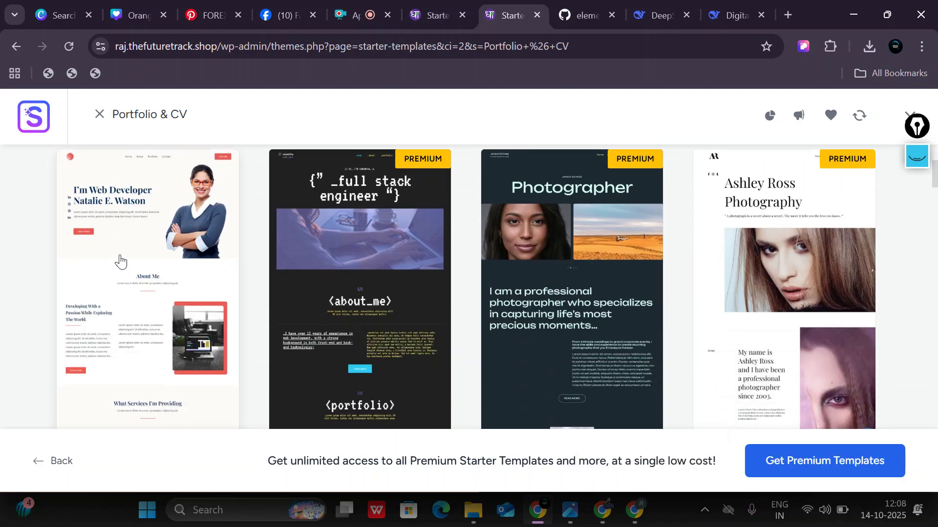
pyautogui.click(120, 261)
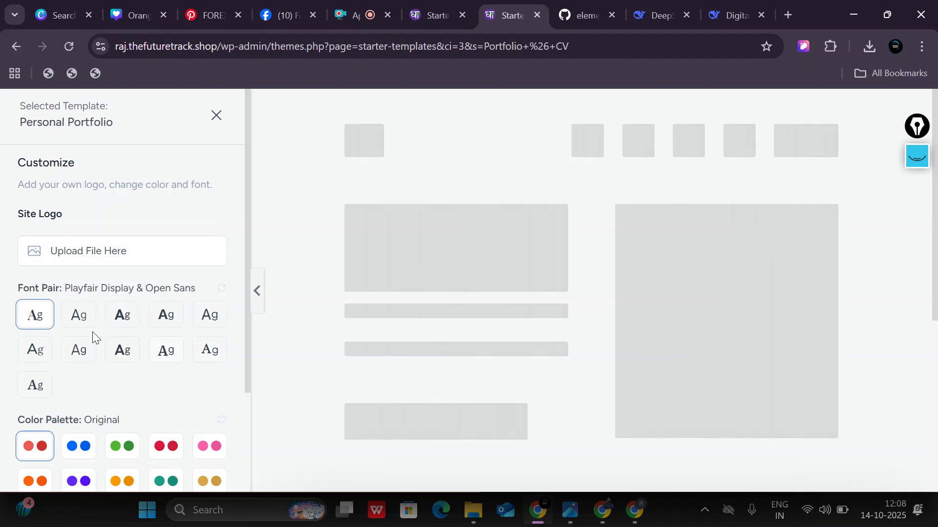
pyautogui.click(79, 316)
pyautogui.scroll(-3, 139, 362)
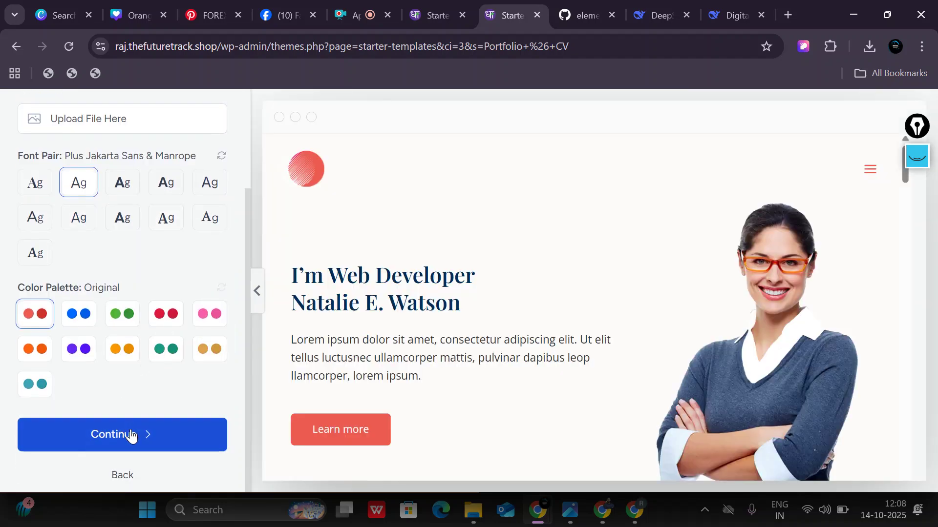
pyautogui.click(131, 436)
pyautogui.scroll(-4, 342, 319)
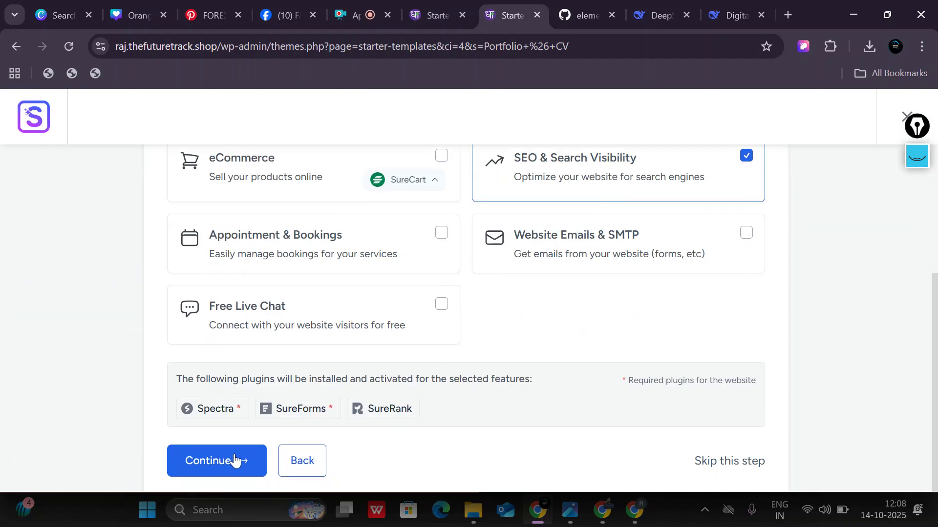
pyautogui.click(234, 460)
pyautogui.scroll(-4, 432, 393)
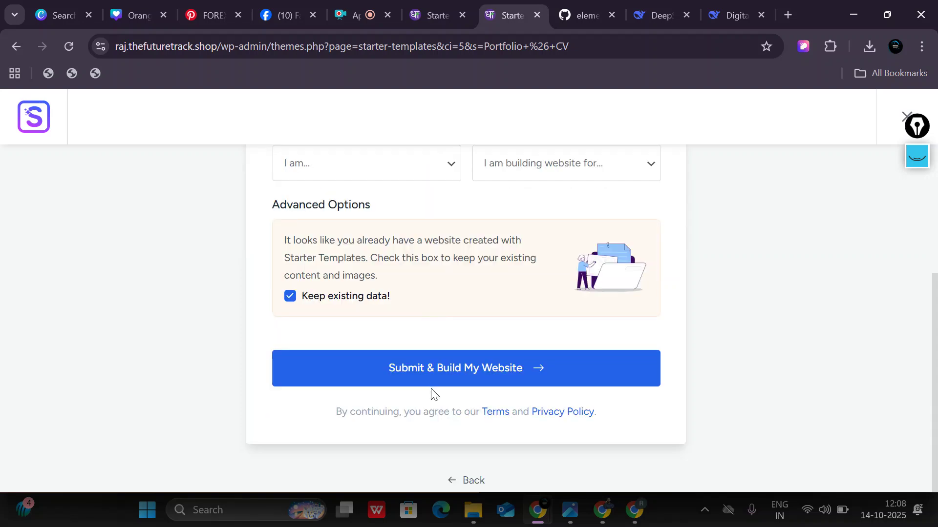
# Step: Submit and build the Personal Portfolio site, then view the finished website in a new tab
pyautogui.click(369, 378)
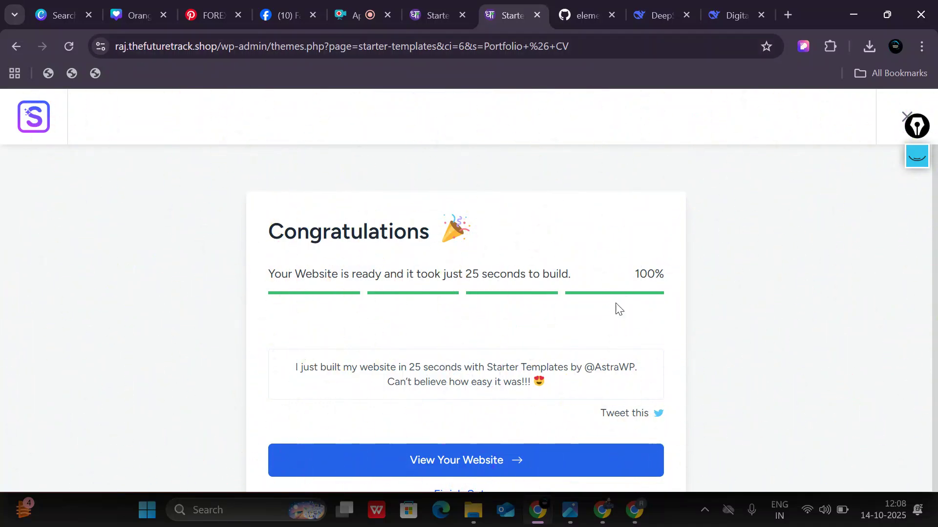
pyautogui.click(423, 462)
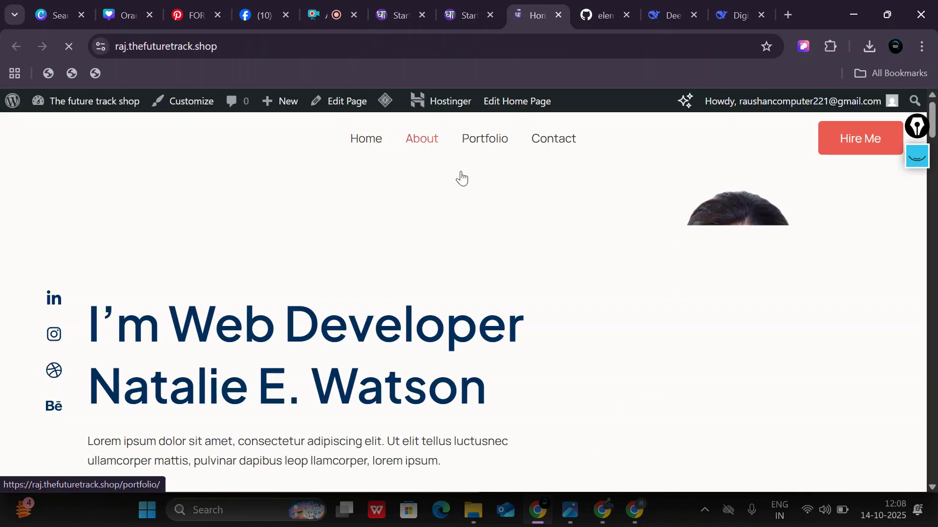
# Step: Scroll the new Personal Portfolio homepage and edit it from the admin bar's Edit Page
pyautogui.scroll(-4, 452, 273)
pyautogui.scroll(3, 450, 272)
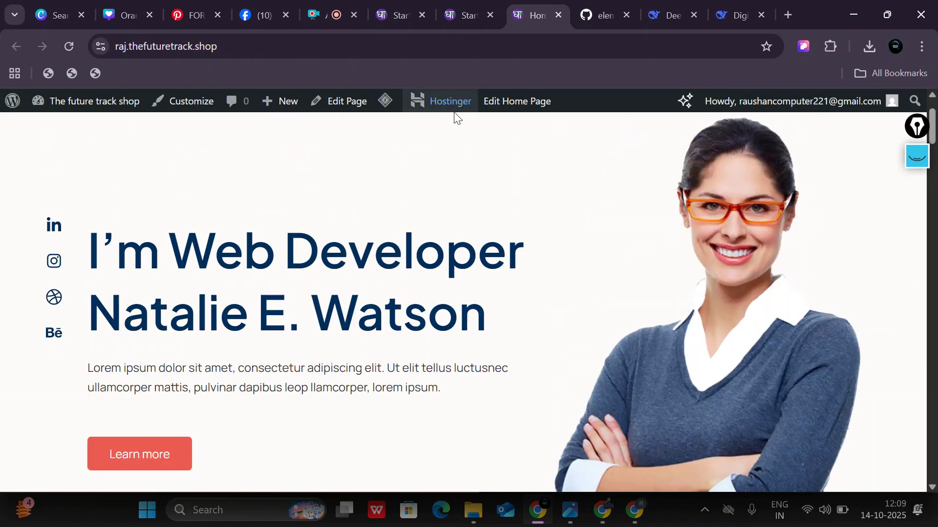
pyautogui.click(341, 117)
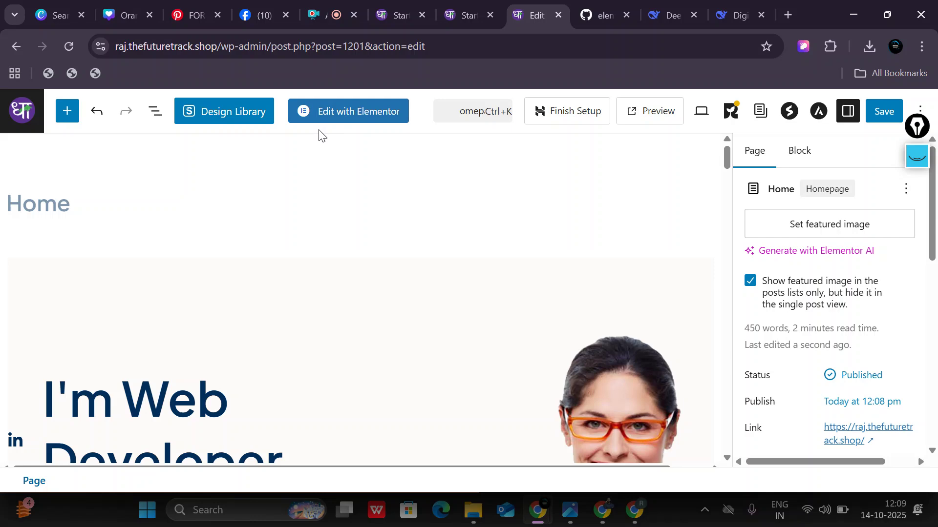
# Step: Switch the Home page to Edit with Elementor, confirming Leave in the browser dialog
pyautogui.click(326, 119)
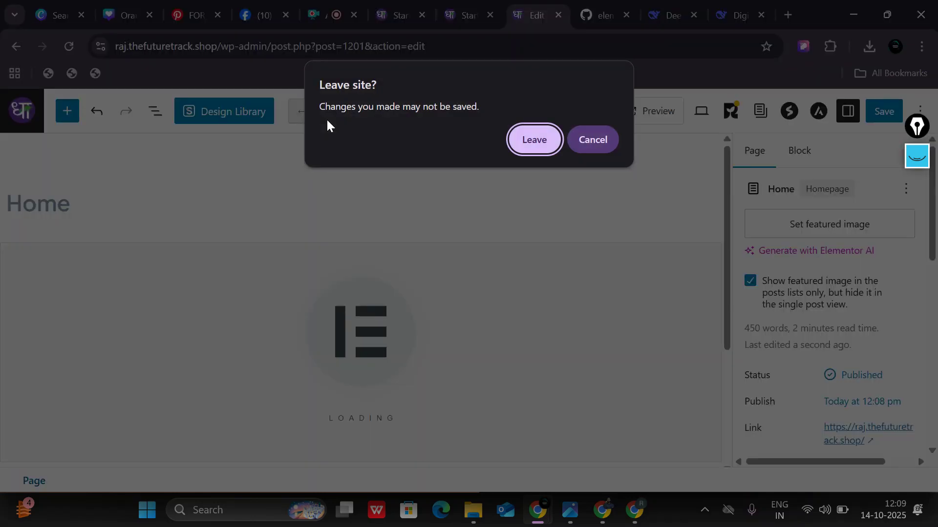
pyautogui.click(529, 142)
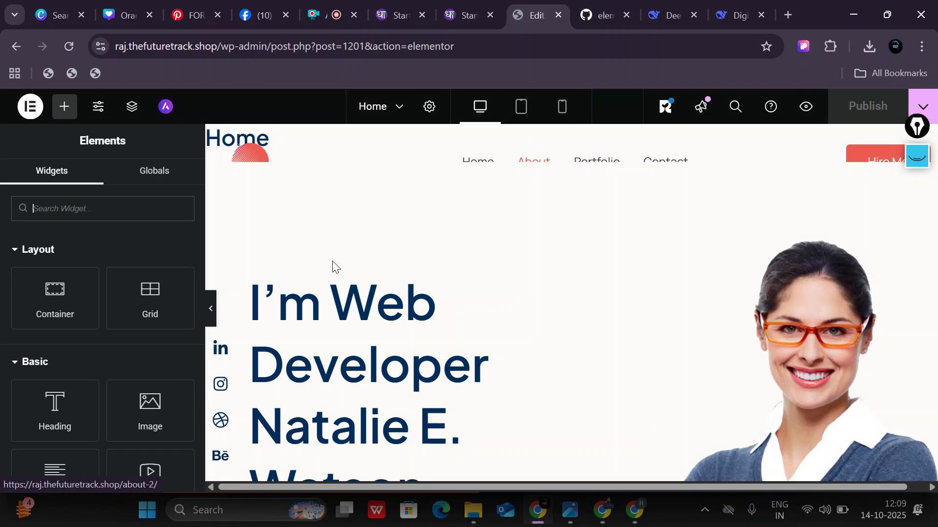
# Step: Scroll through the imported Home page sections, select the hero text, then choose Exit to WordPress
pyautogui.scroll(-6, 324, 312)
pyautogui.scroll(3, 324, 313)
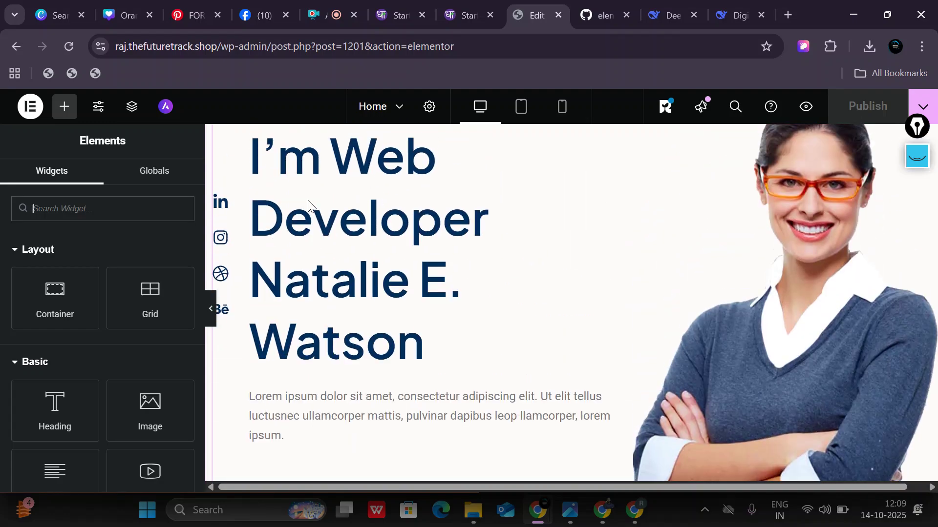
pyautogui.click(309, 209)
pyautogui.scroll(-5, 147, 367)
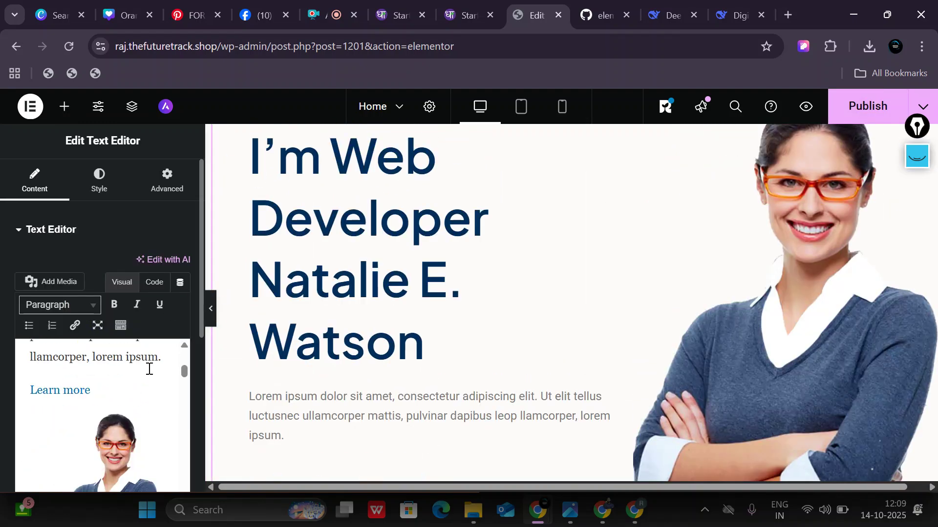
pyautogui.scroll(-3, 148, 369)
pyautogui.scroll(-12, 317, 357)
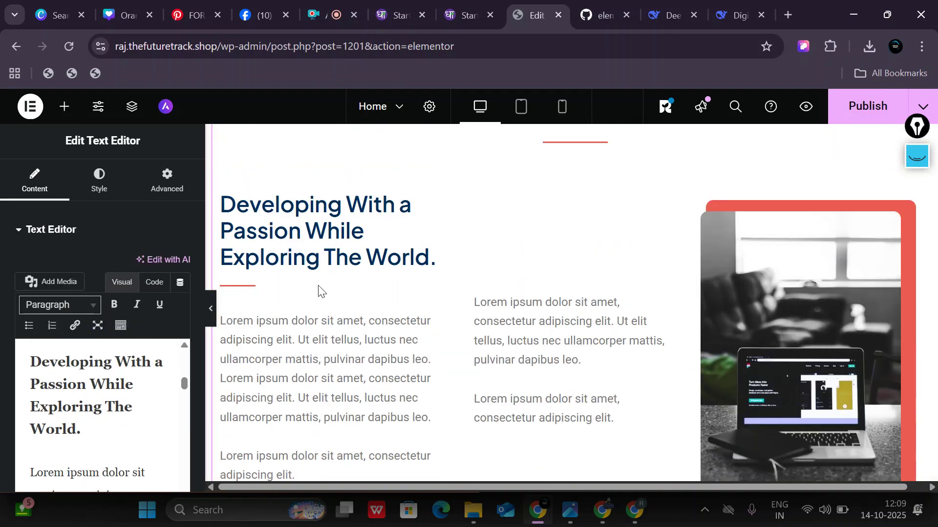
pyautogui.scroll(-15, 316, 248)
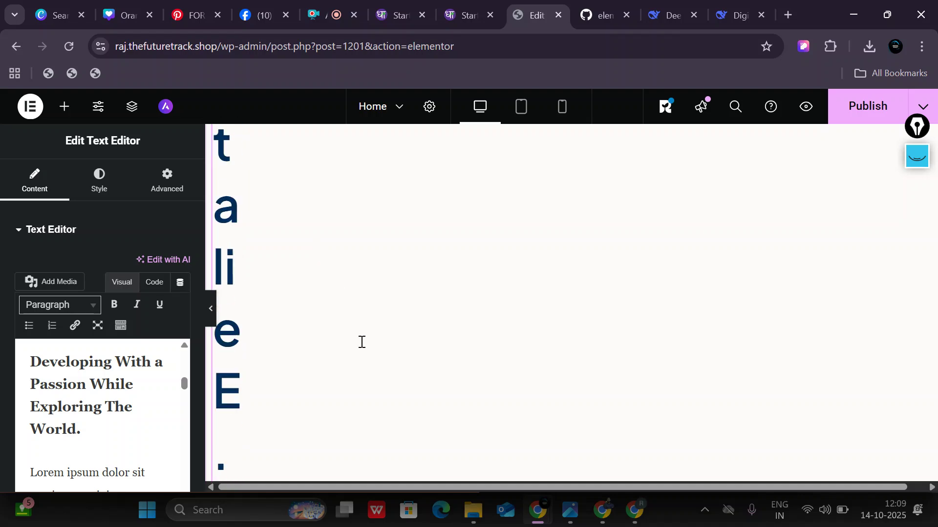
pyautogui.scroll(-10, 430, 377)
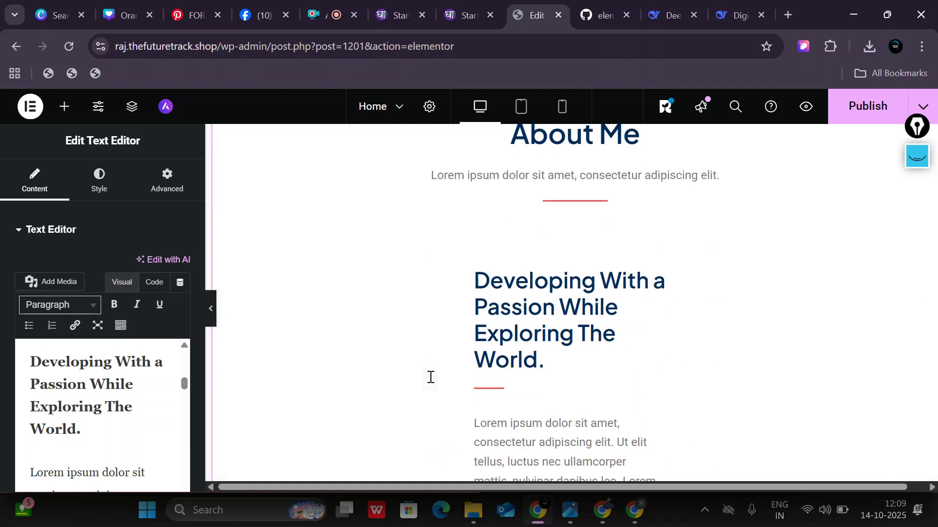
pyautogui.scroll(-10, 121, 398)
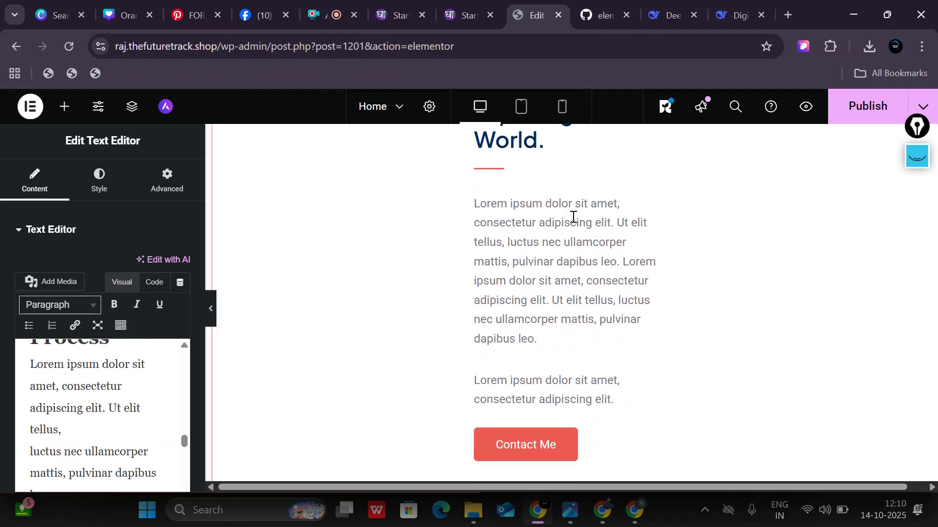
pyautogui.scroll(15, 570, 215)
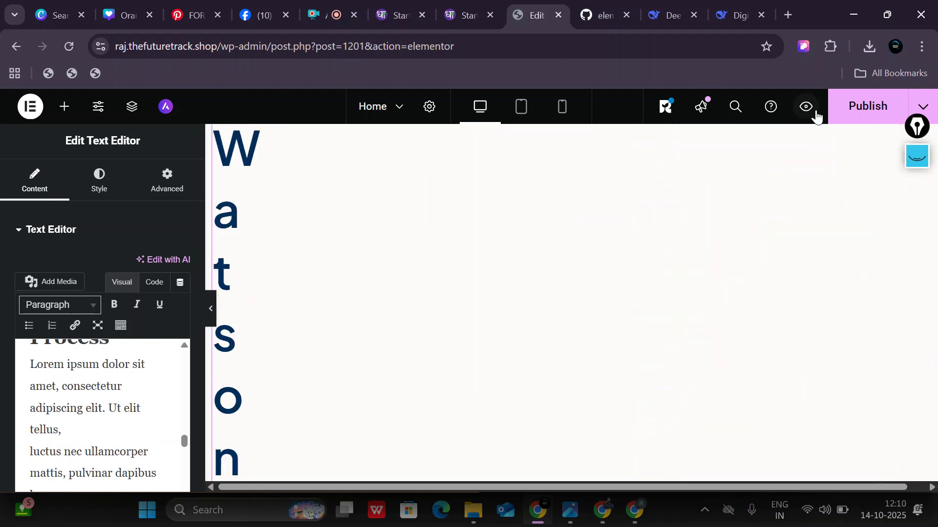
pyautogui.click(31, 107)
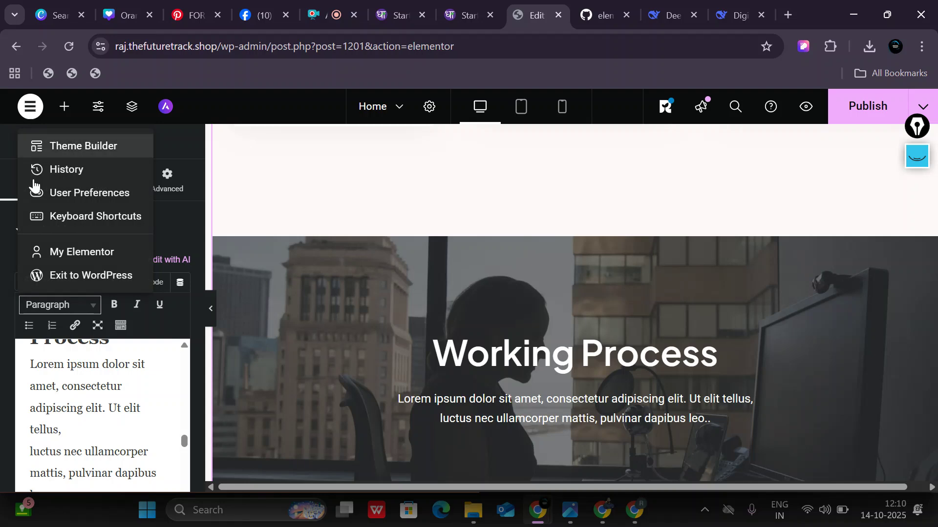
pyautogui.click(59, 277)
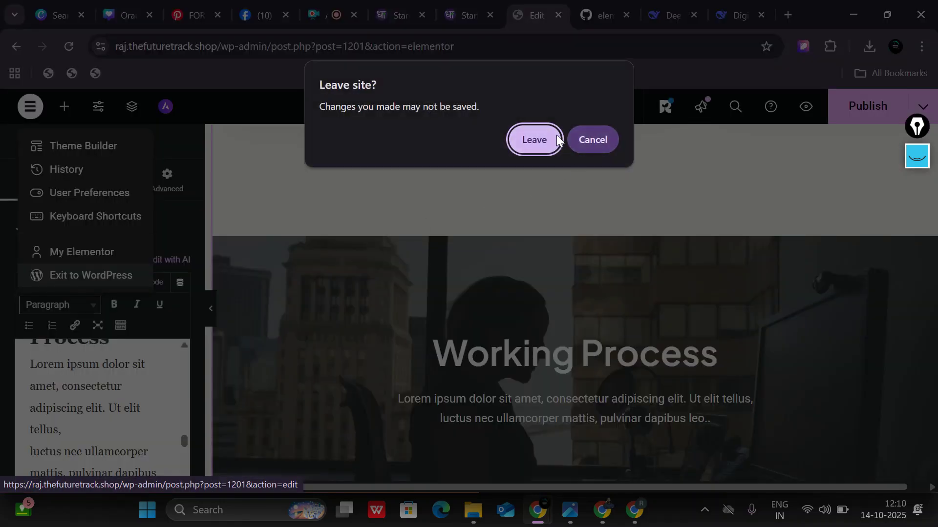
# Step: Confirm leaving Elementor and the page editor to return to the WordPress admin
pyautogui.click(554, 135)
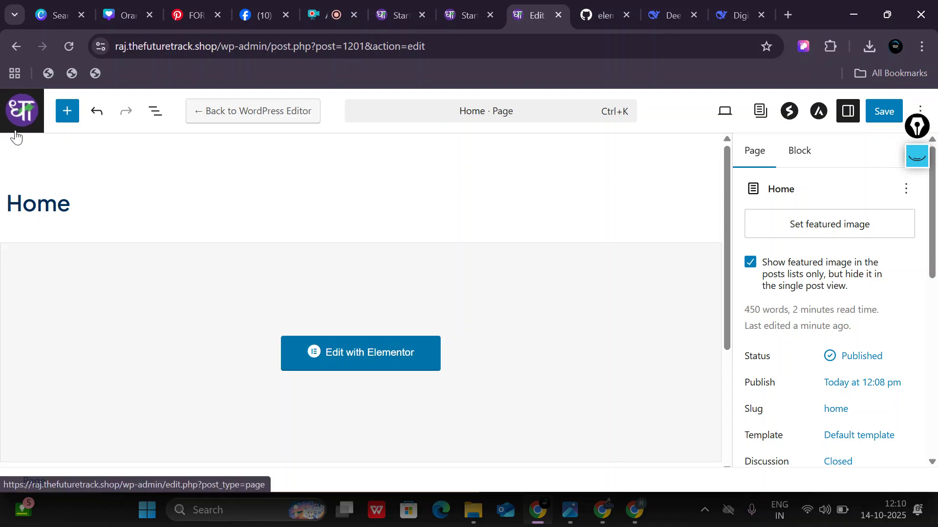
pyautogui.click(14, 128)
pyautogui.click(525, 146)
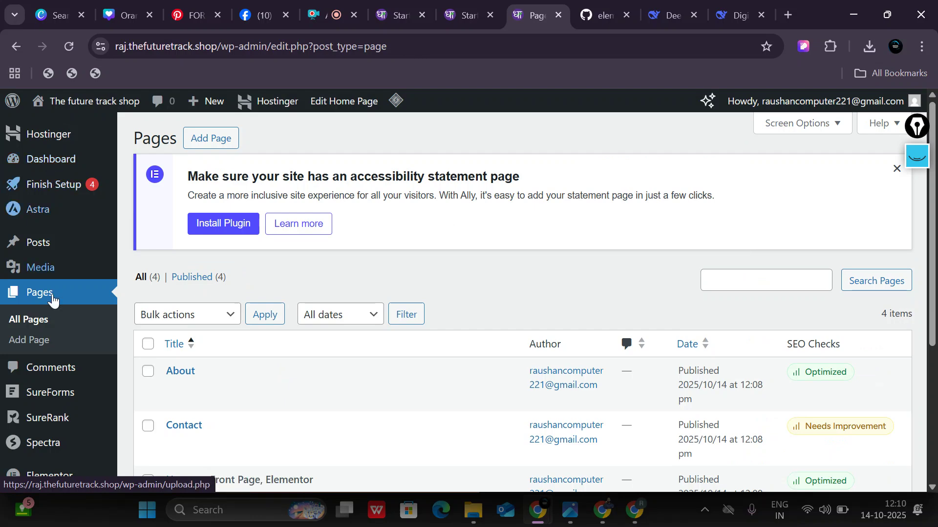
# Step: Delete the Twenty Twenty-Five theme under Appearance > Themes and browse for a new theme
pyautogui.scroll(-5, 54, 318)
pyautogui.moveTo(69, 322)
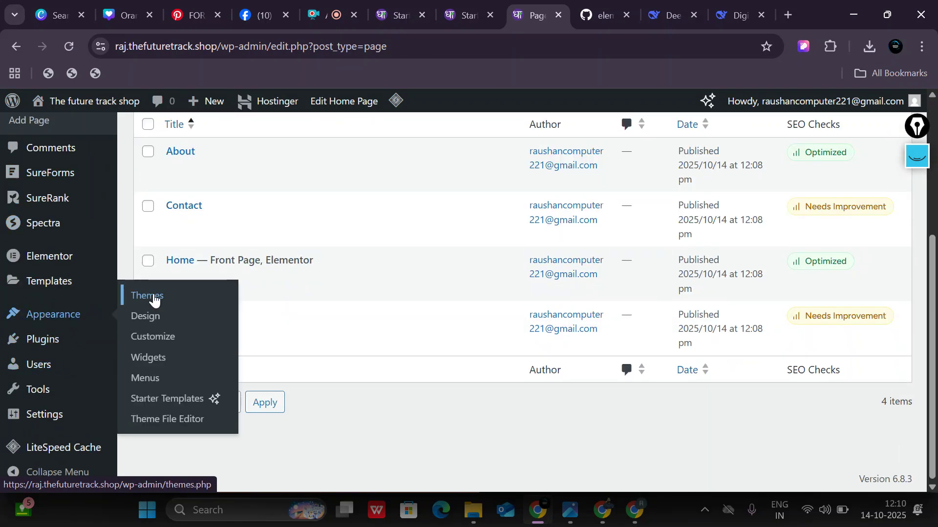
pyautogui.click(155, 297)
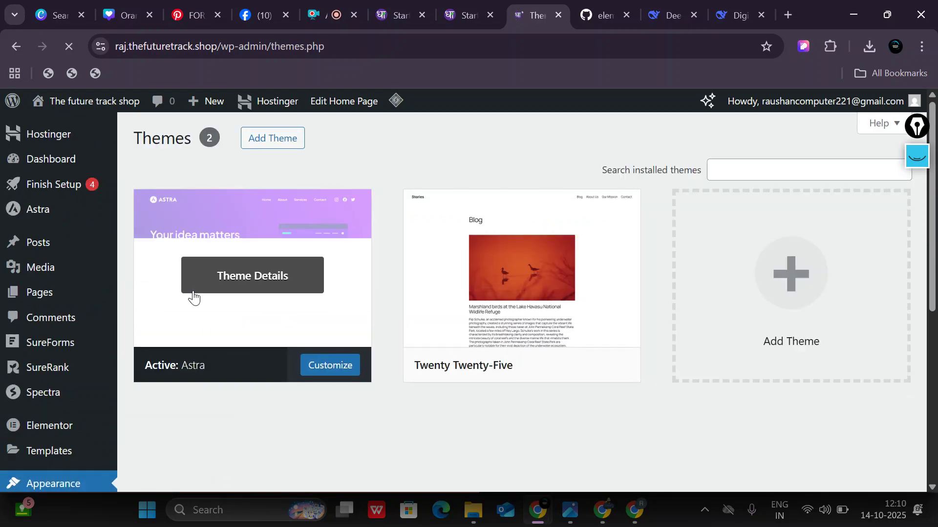
pyautogui.click(468, 207)
pyautogui.click(557, 463)
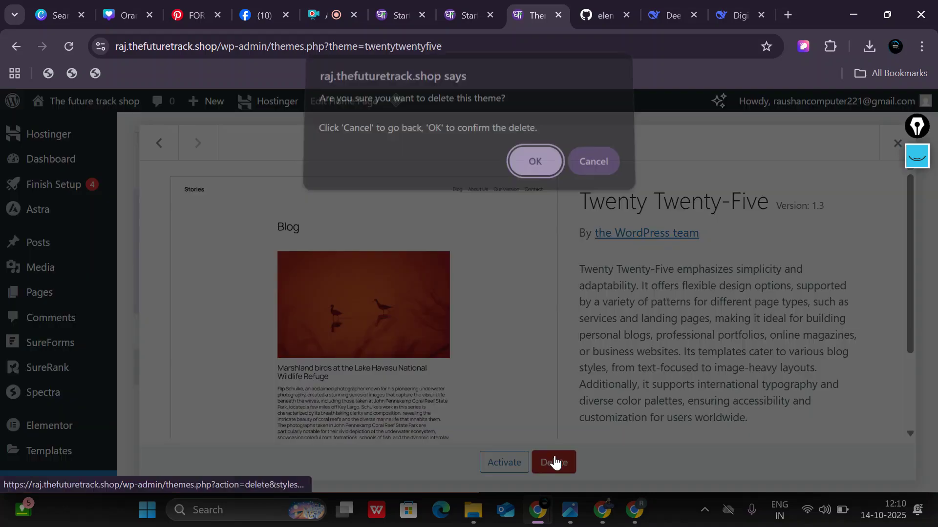
pyautogui.click(529, 174)
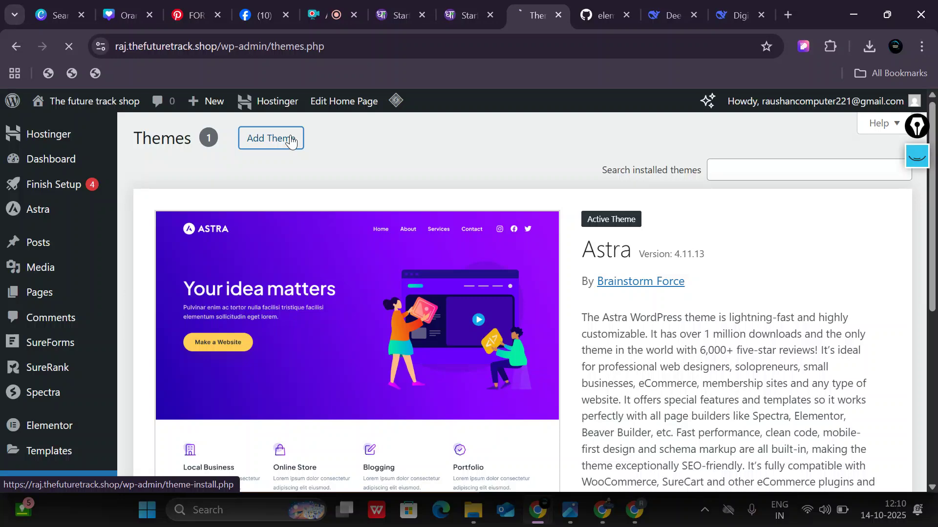
pyautogui.click(285, 137)
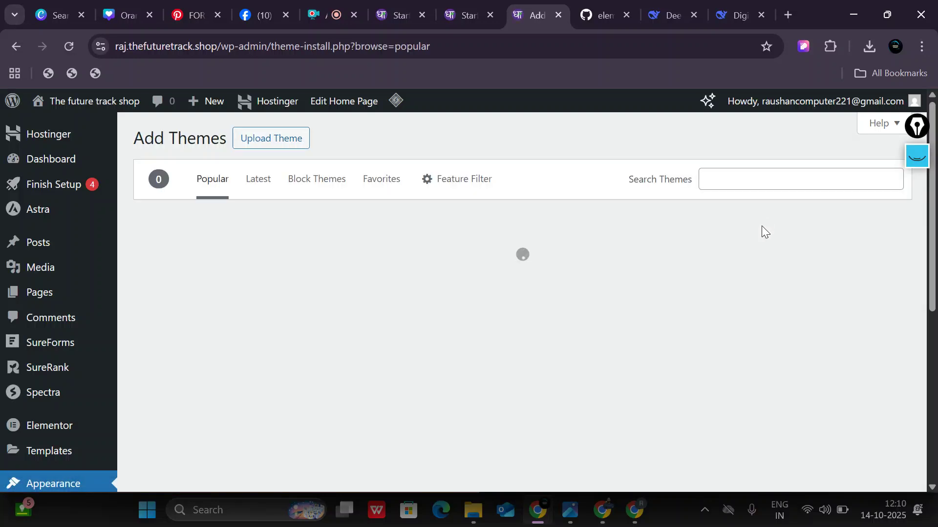
# Step: Install the OceanWP theme from its preview and activate it once installed
pyautogui.scroll(-2, 683, 276)
pyautogui.scroll(-6, 682, 276)
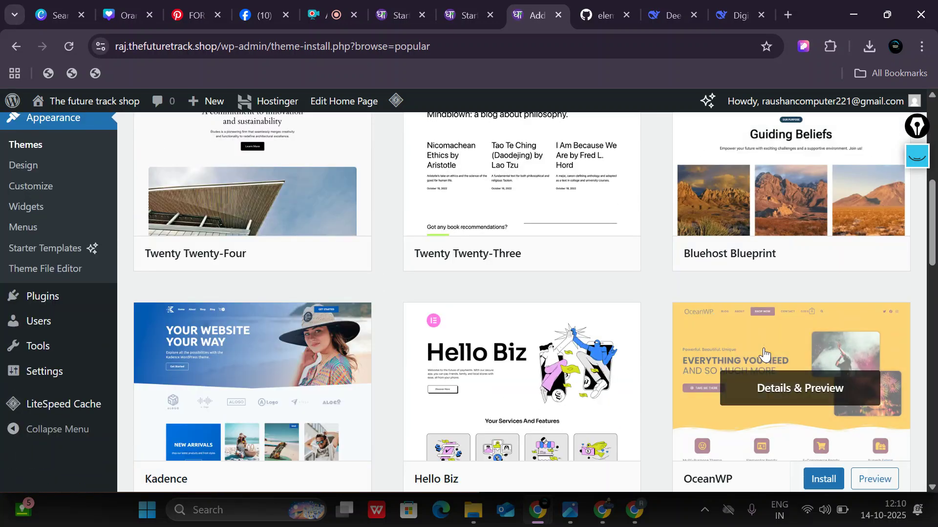
pyautogui.click(768, 344)
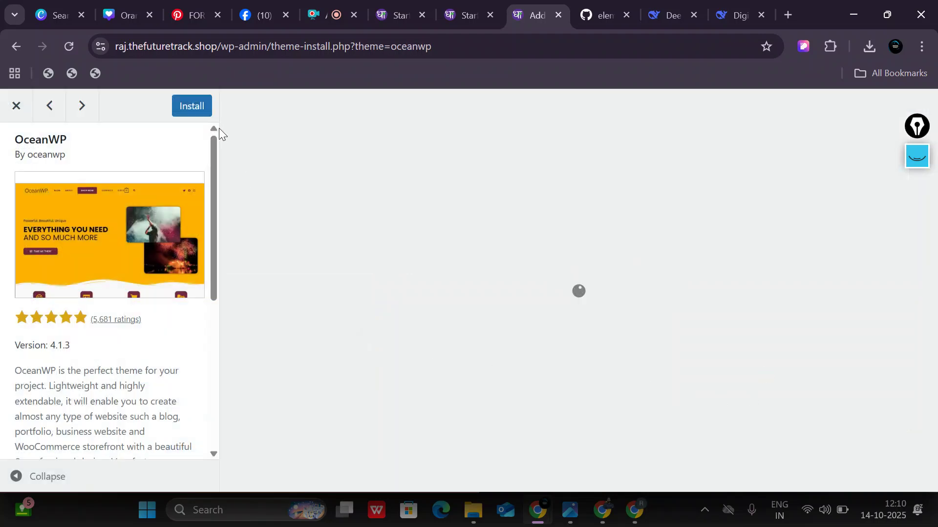
pyautogui.click(186, 109)
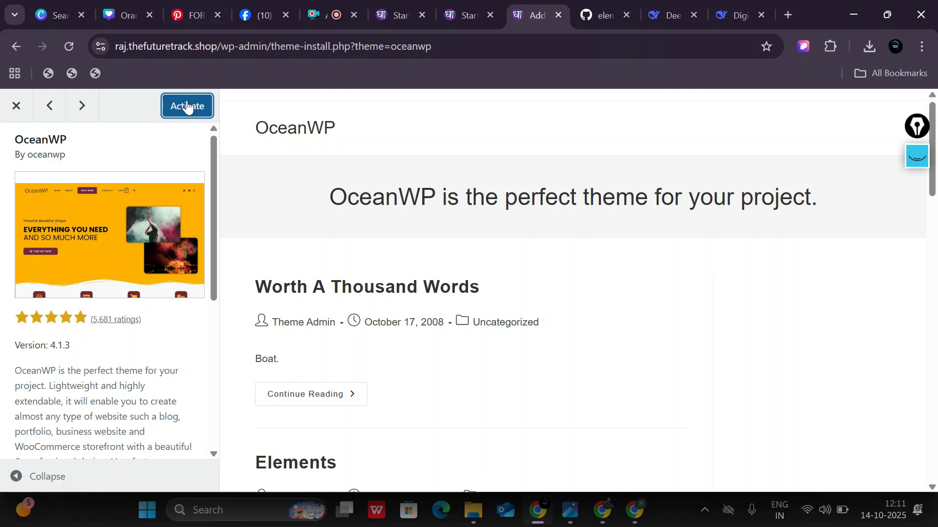
pyautogui.click(187, 108)
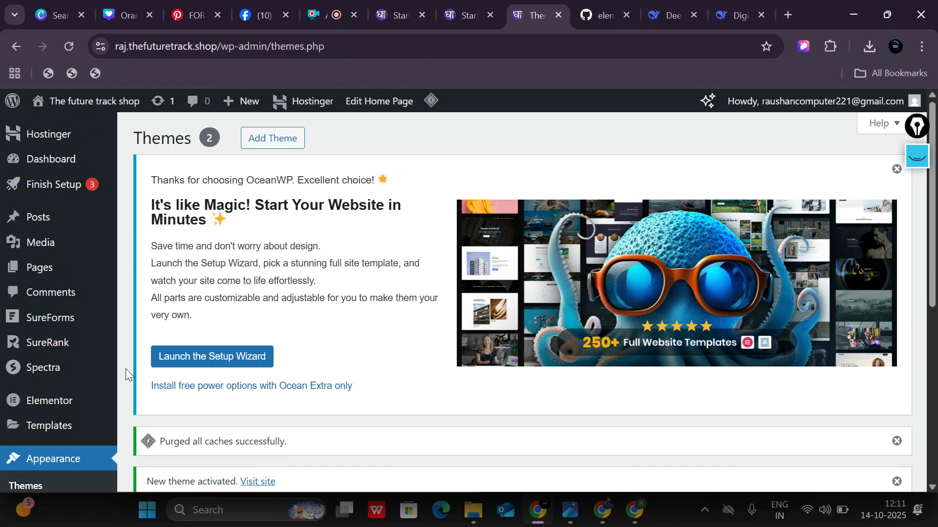
# Step: Launch the OceanWP Setup Wizard as a new site built from a website template, dismissing the Pro Bundle banner
pyautogui.click(262, 355)
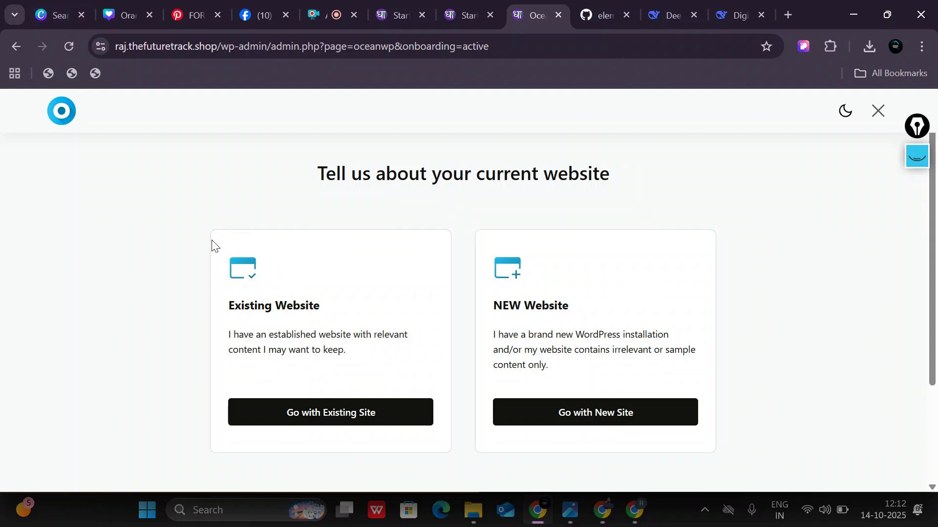
pyautogui.moveTo(211, 244); pyautogui.dragTo(271, 271)
pyautogui.click(593, 416)
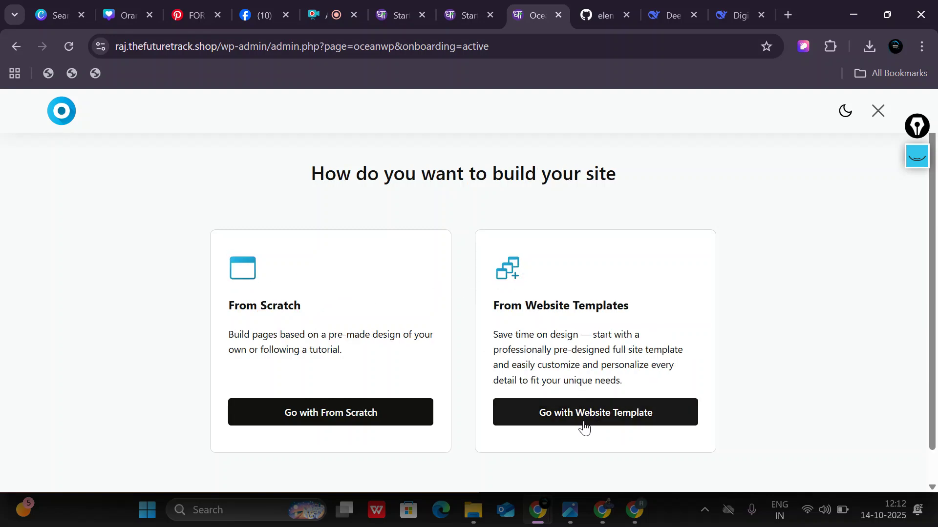
pyautogui.click(584, 423)
pyautogui.scroll(-3, 412, 320)
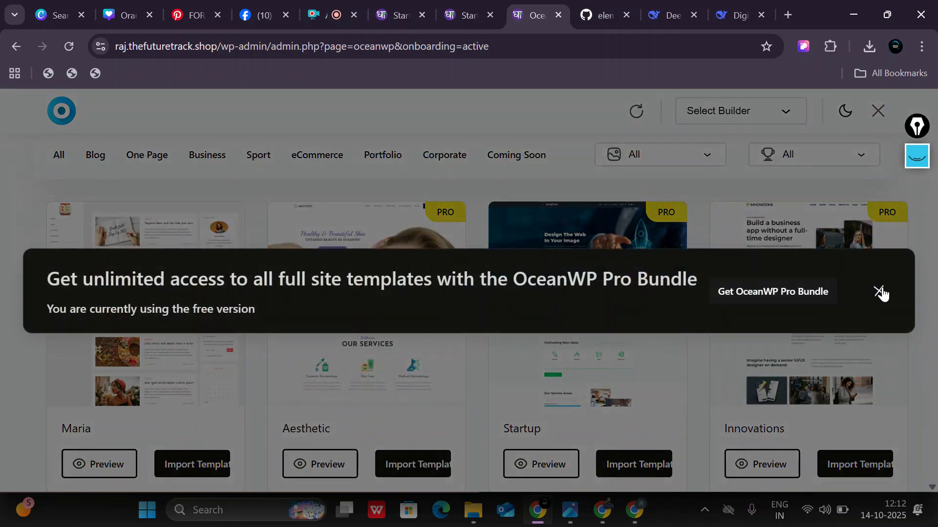
pyautogui.click(877, 292)
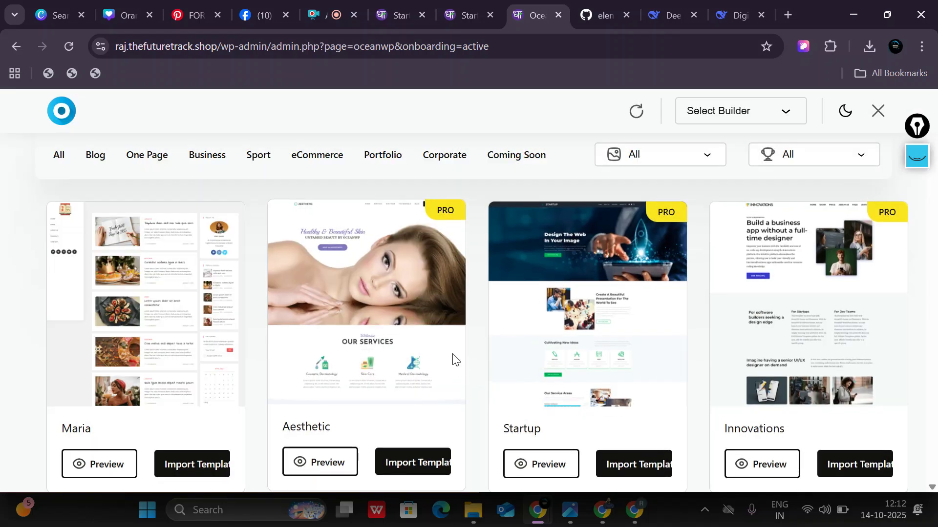
pyautogui.scroll(3, 740, 336)
# Step: Filter templates to Free and Portfolio, then begin importing the Photos template
pyautogui.click(823, 309)
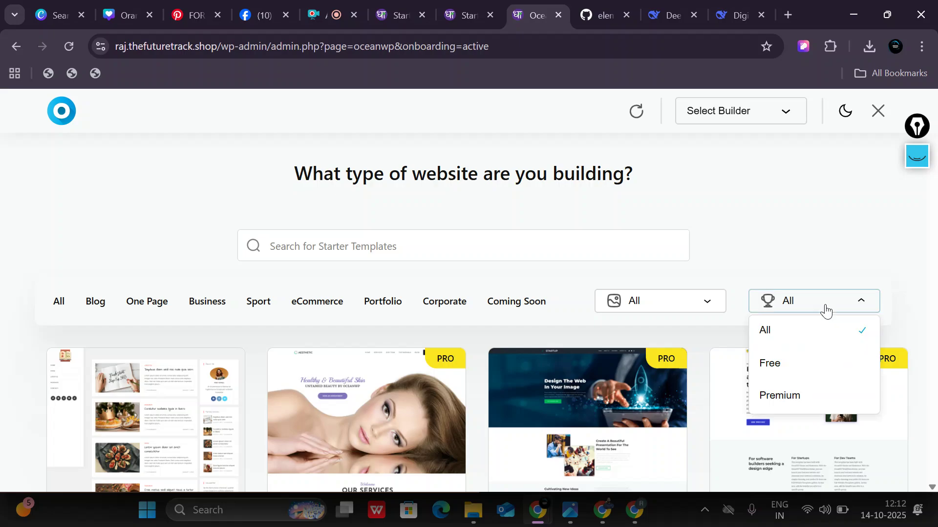
pyautogui.click(805, 361)
pyautogui.scroll(-3, 465, 330)
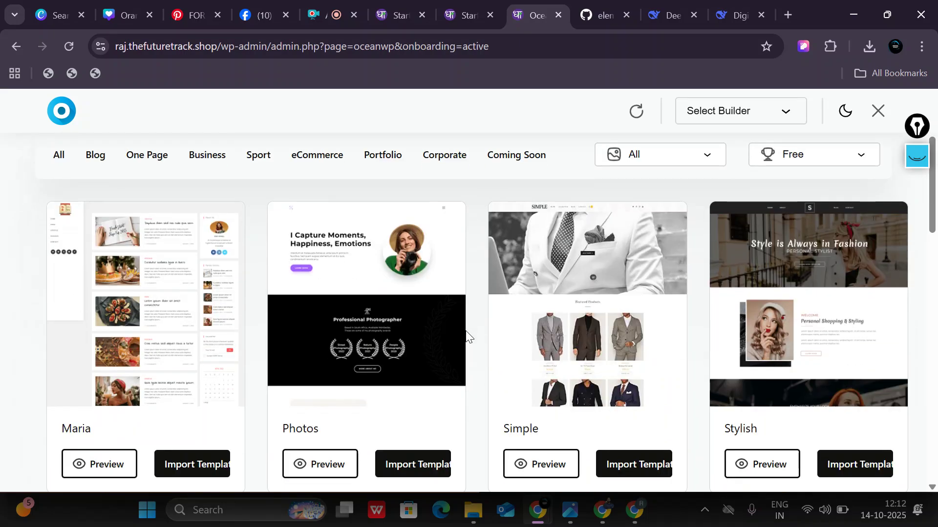
pyautogui.scroll(-5, 402, 319)
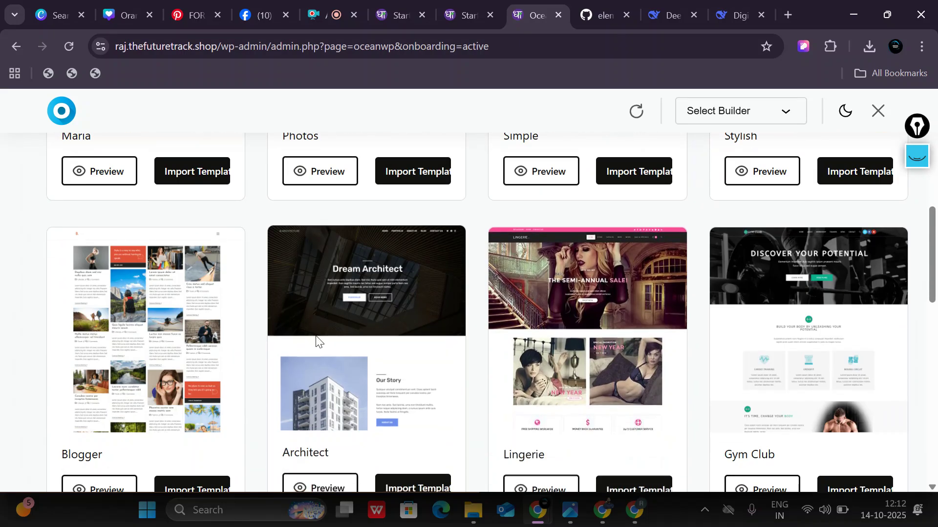
pyautogui.scroll(-4, 347, 336)
pyautogui.scroll(-4, 362, 336)
pyautogui.scroll(10, 362, 334)
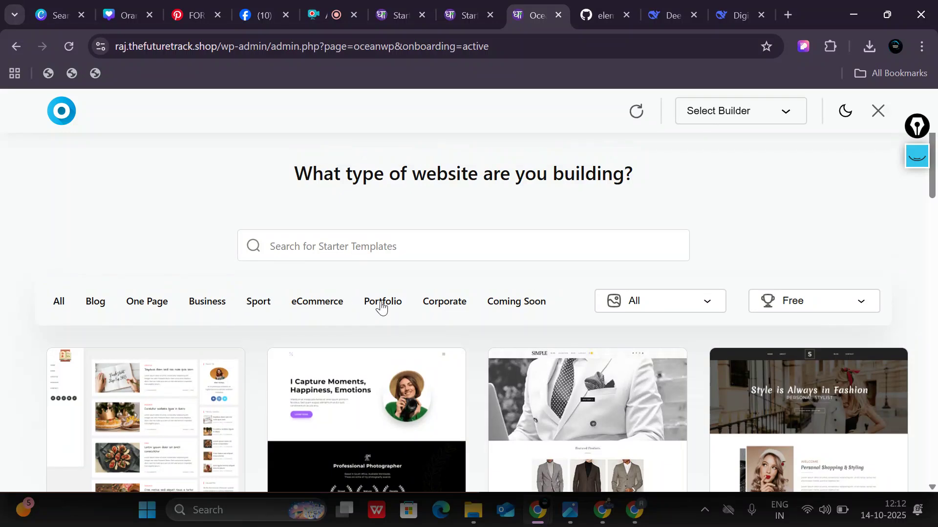
pyautogui.click(379, 307)
pyautogui.scroll(-3, 288, 338)
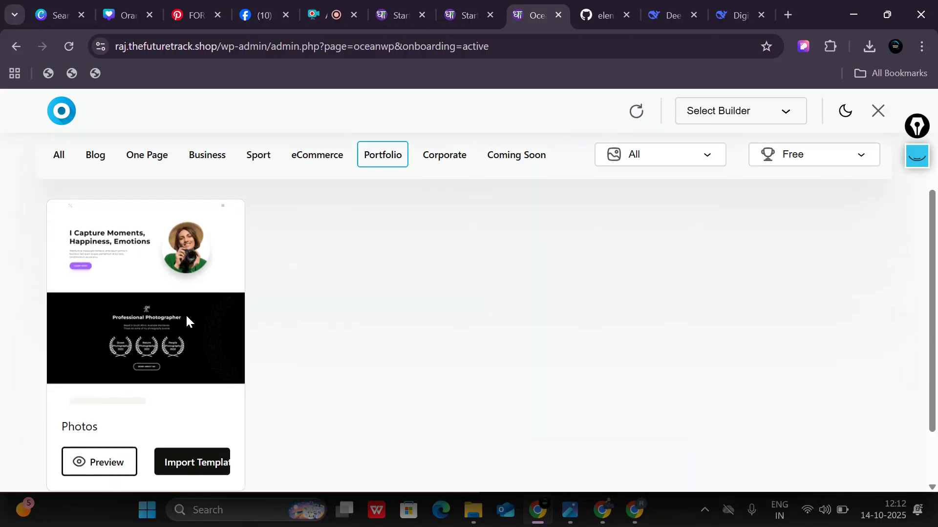
pyautogui.scroll(-2, 185, 313)
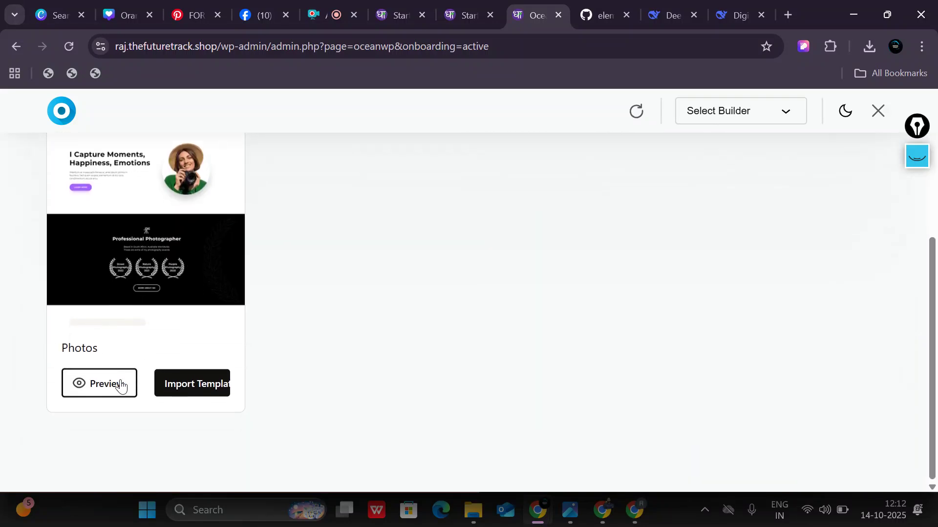
pyautogui.click(205, 389)
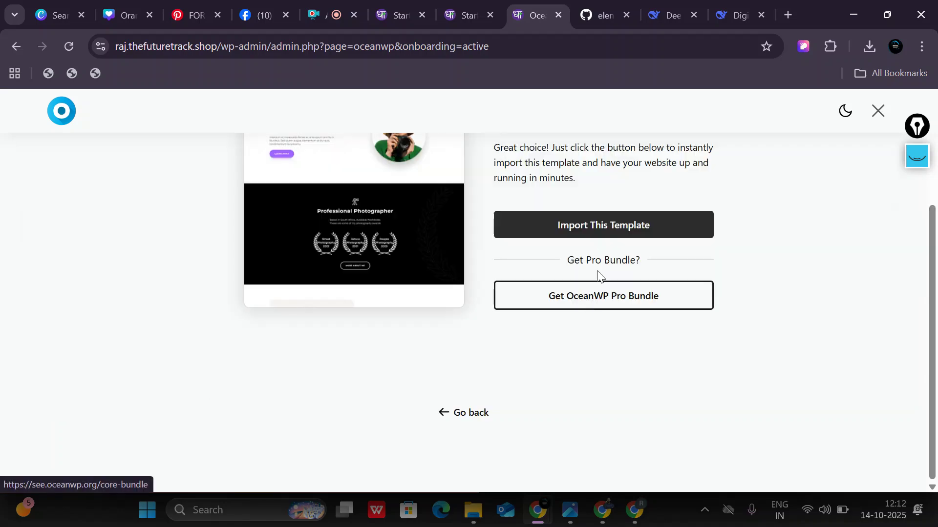
# Step: Confirm the Photos template import and install and activate its required plugins
pyautogui.click(603, 229)
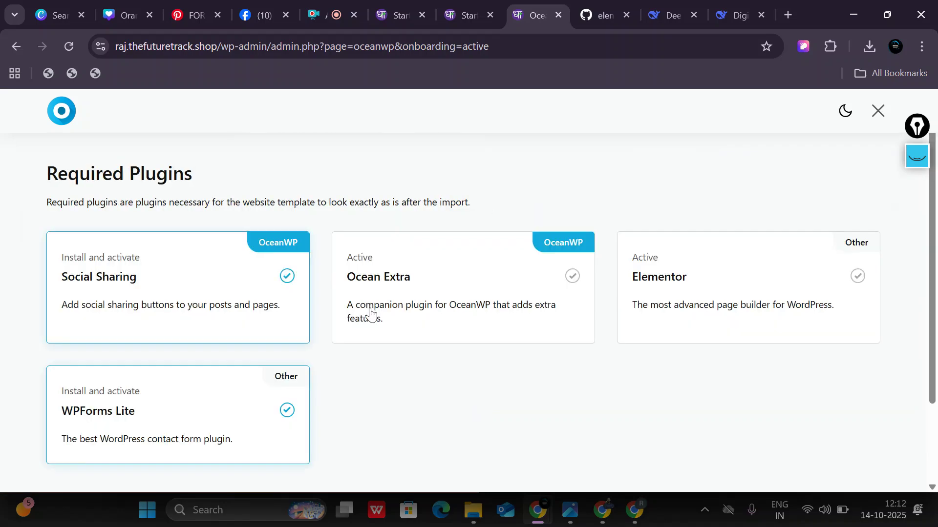
pyautogui.scroll(-2, 586, 320)
pyautogui.click(813, 406)
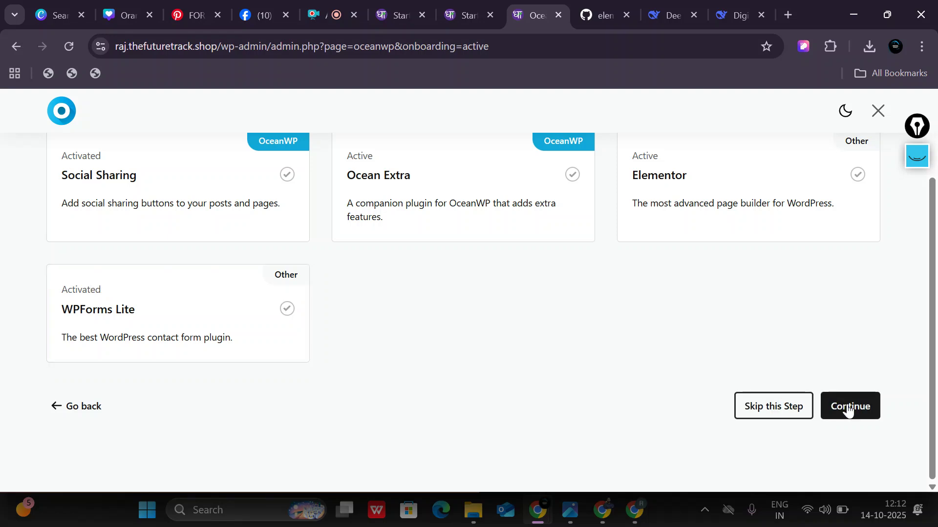
pyautogui.click(846, 410)
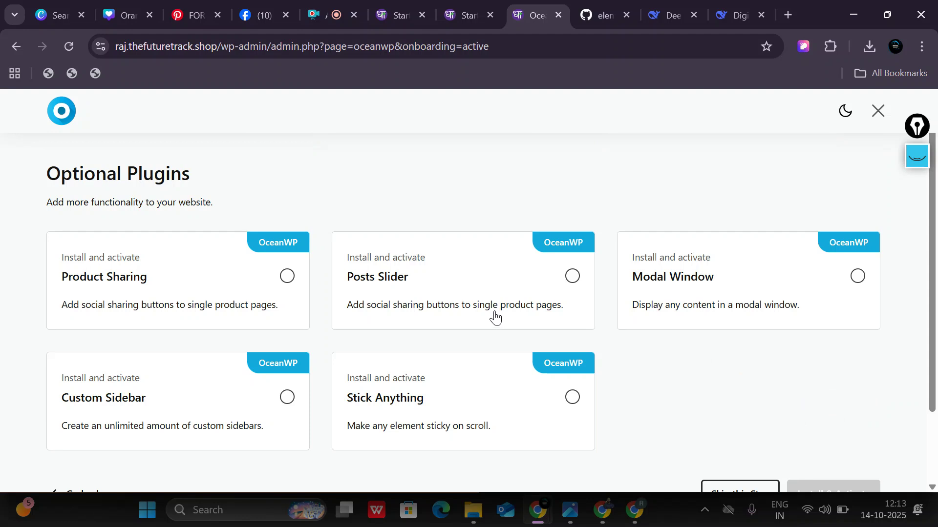
# Step: Install and activate Product Sharing, Posts Slider, Modal Window, Custom Sidebar and Stick Anything
pyautogui.click(285, 277)
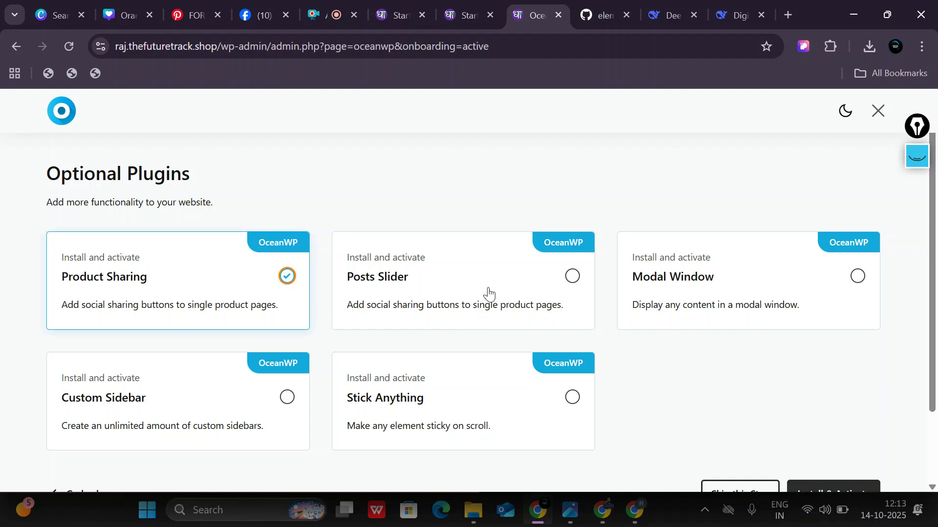
pyautogui.click(574, 278)
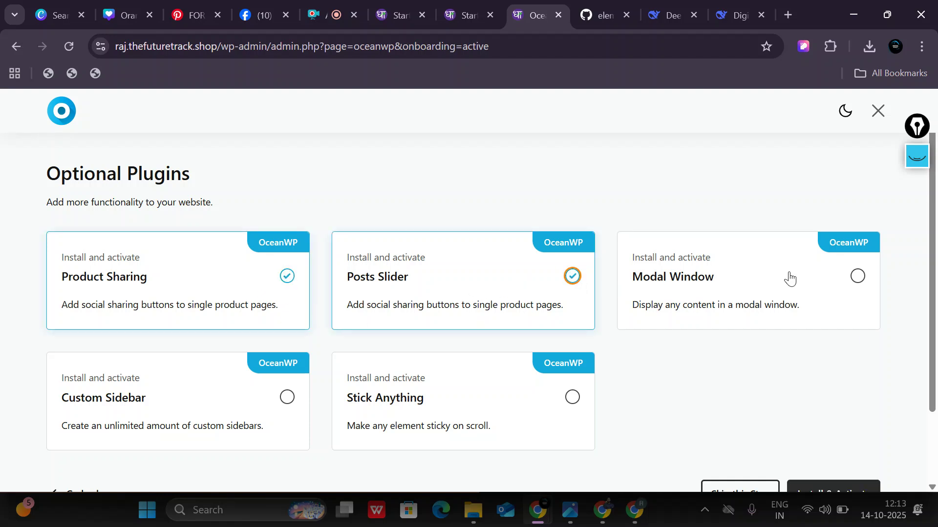
pyautogui.click(857, 277)
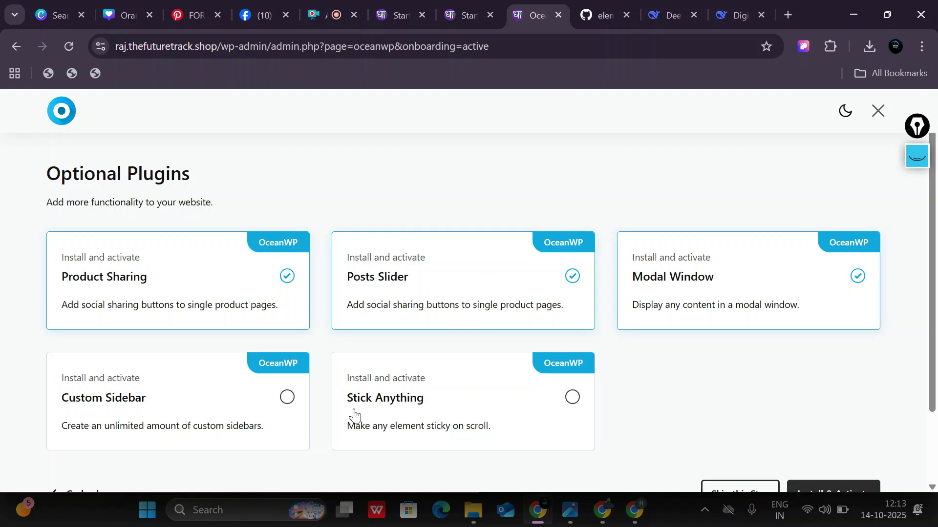
pyautogui.click(287, 397)
pyautogui.click(573, 397)
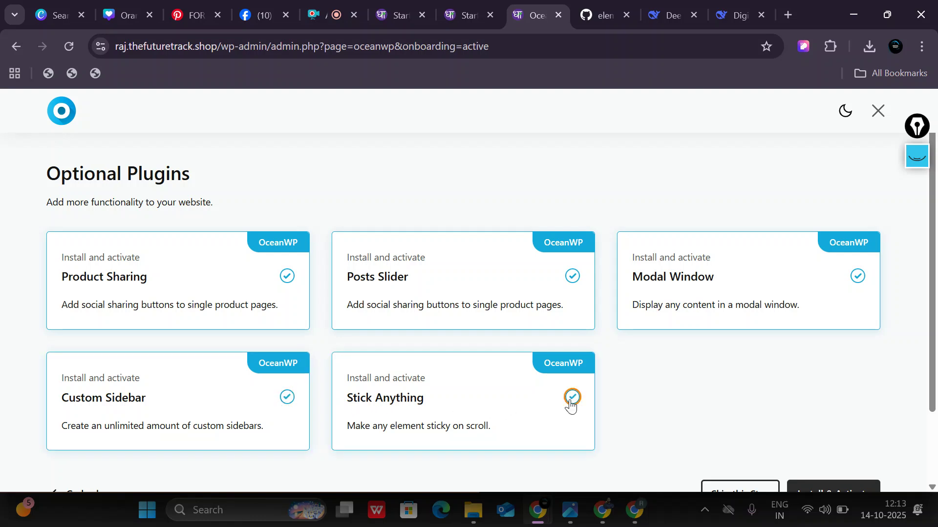
pyautogui.scroll(-2, 722, 405)
pyautogui.click(862, 407)
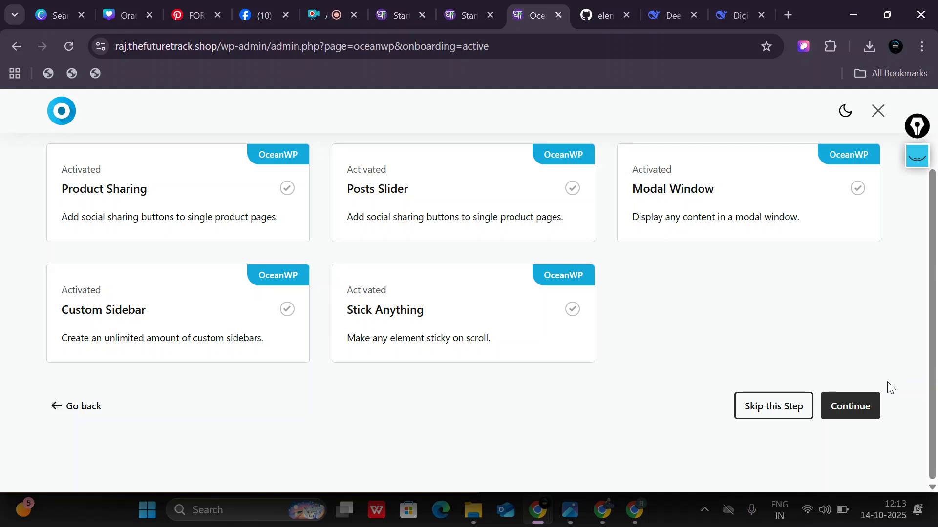
pyautogui.click(850, 415)
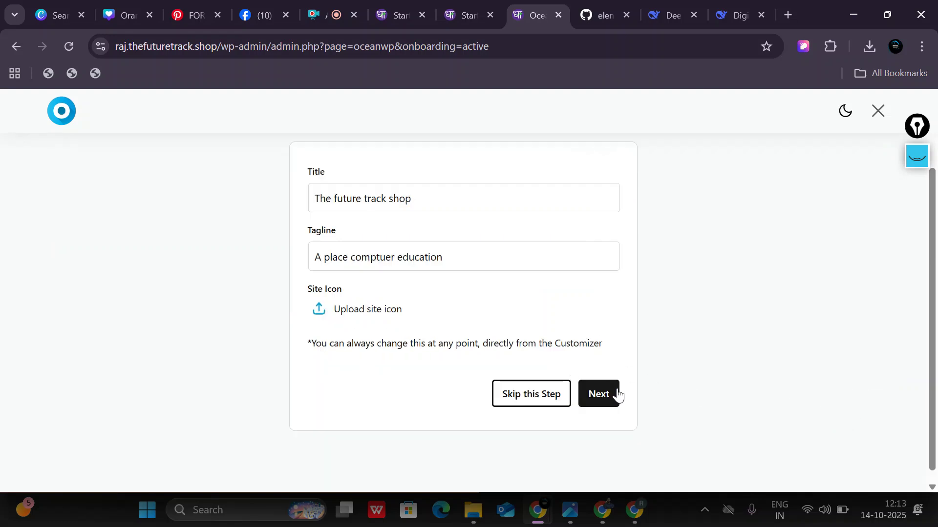
# Step: Keep the default title, tagline, logo, colours and typography
pyautogui.click(599, 463)
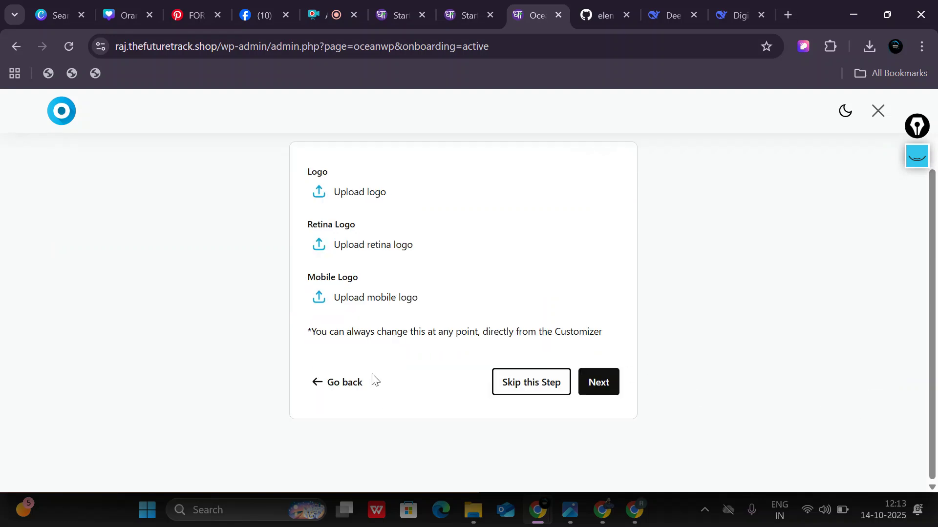
pyautogui.click(594, 459)
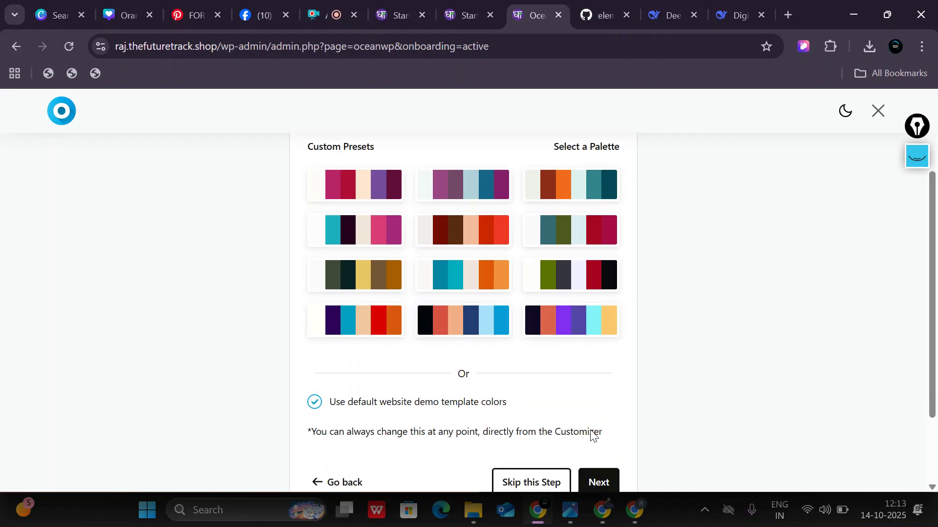
pyautogui.scroll(-2, 592, 435)
pyautogui.click(604, 387)
pyautogui.click(648, 476)
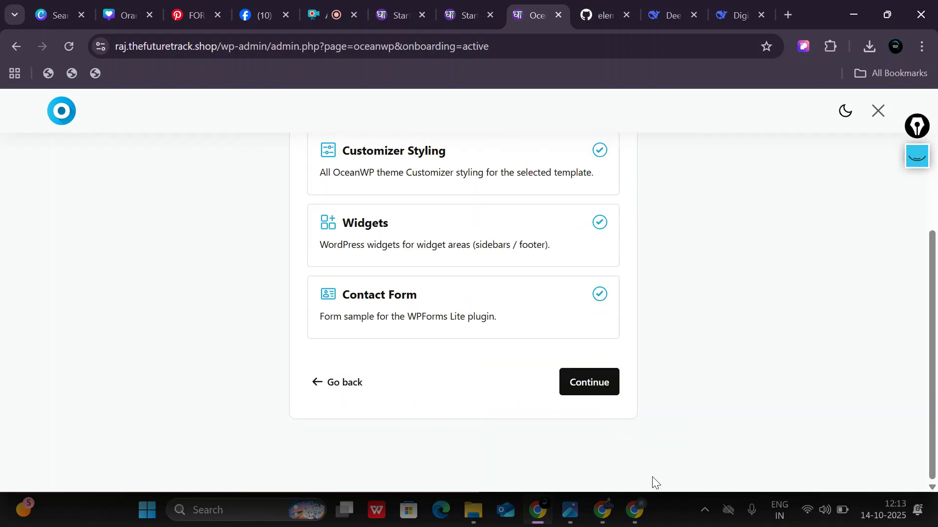
# Step: Acknowledge that theme settings will be overwritten and start the Photos content import
pyautogui.click(603, 390)
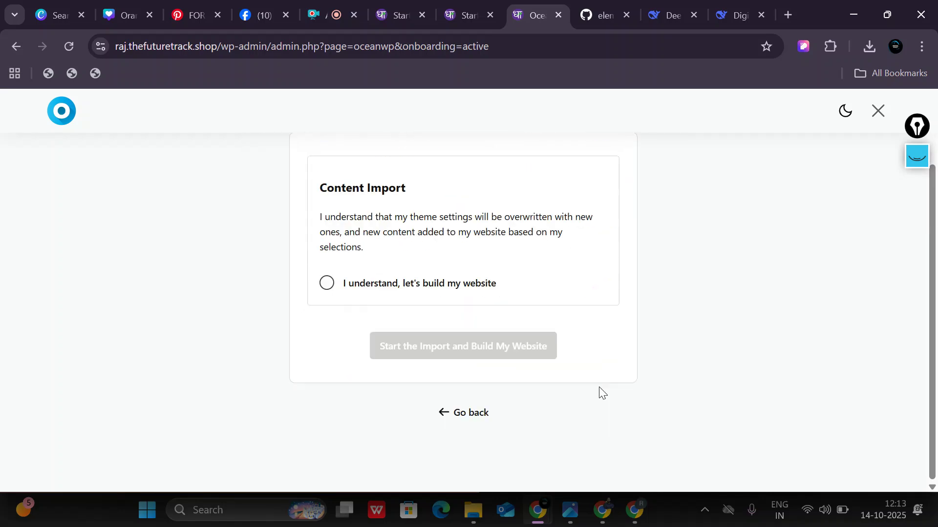
pyautogui.click(391, 284)
pyautogui.click(457, 360)
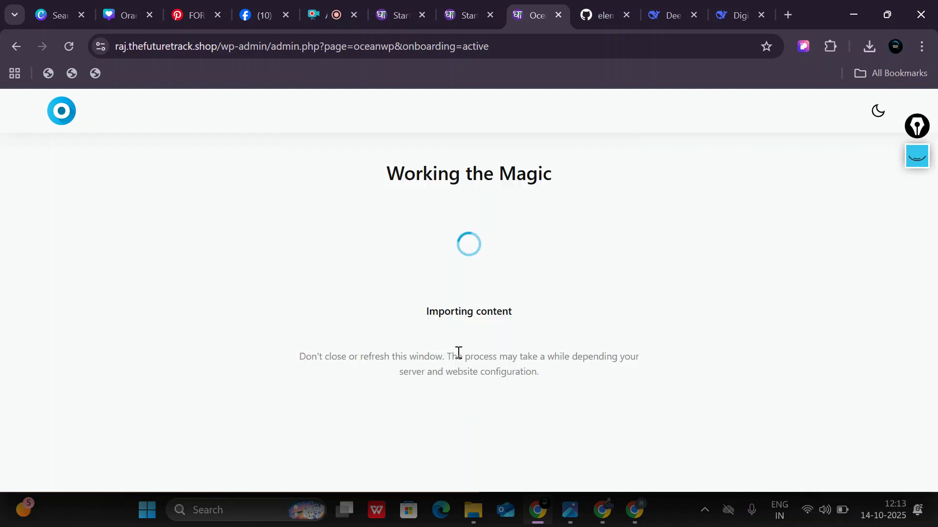
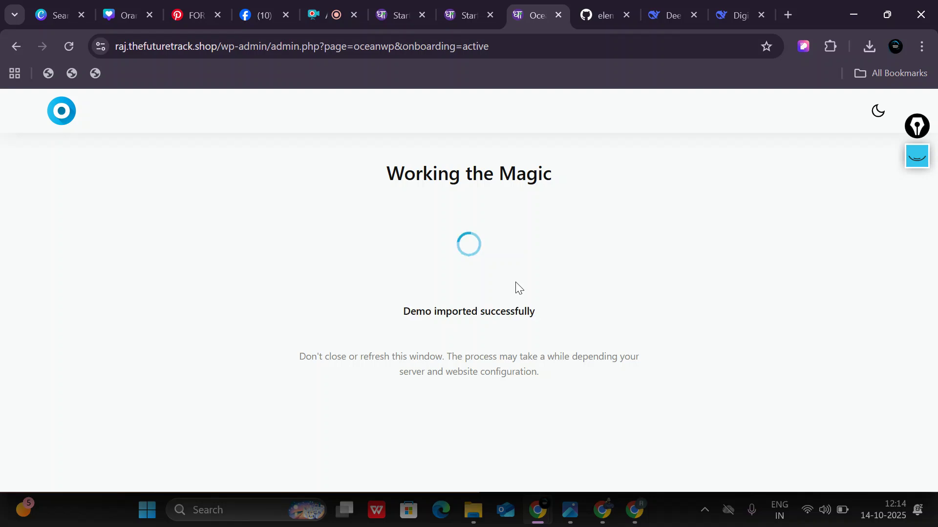
# Step: Continue past the import success, skip the VIP reward offer, and finish to launch the website
pyautogui.click(481, 374)
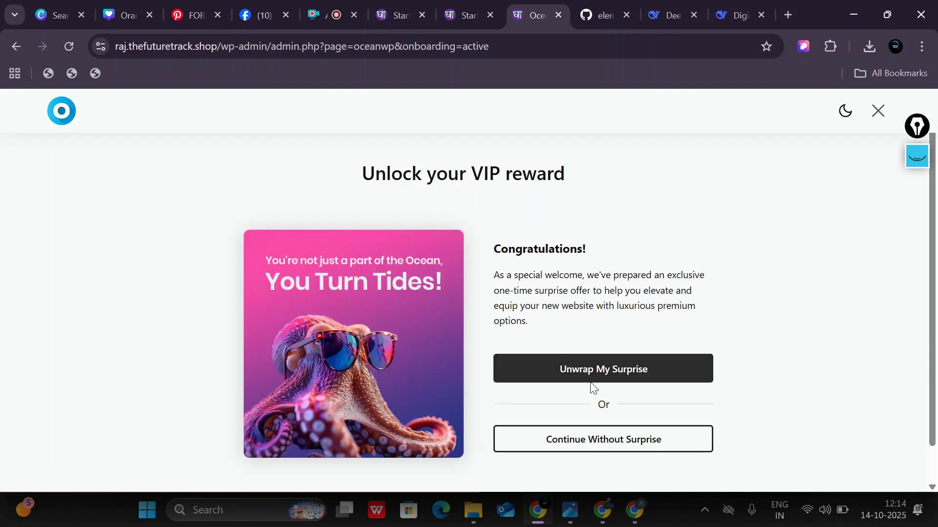
pyautogui.click(607, 445)
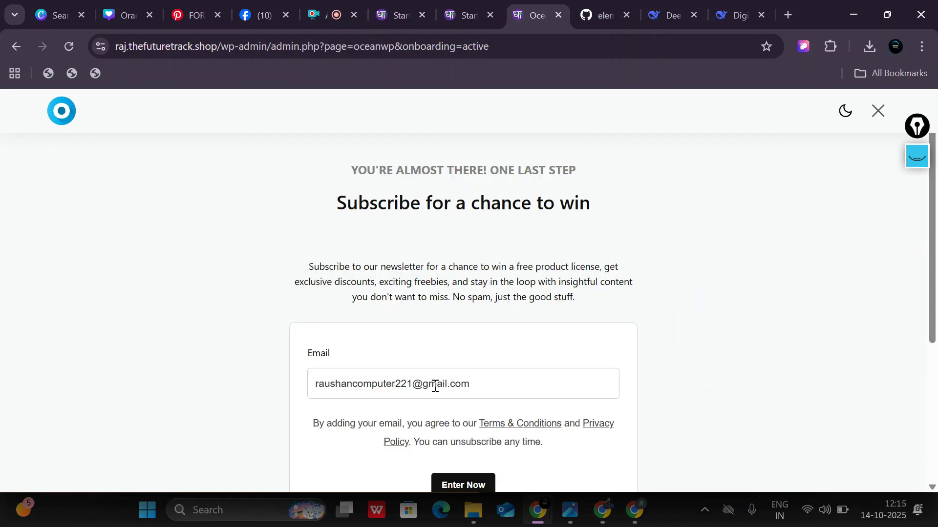
pyautogui.scroll(-3, 464, 376)
pyautogui.click(478, 457)
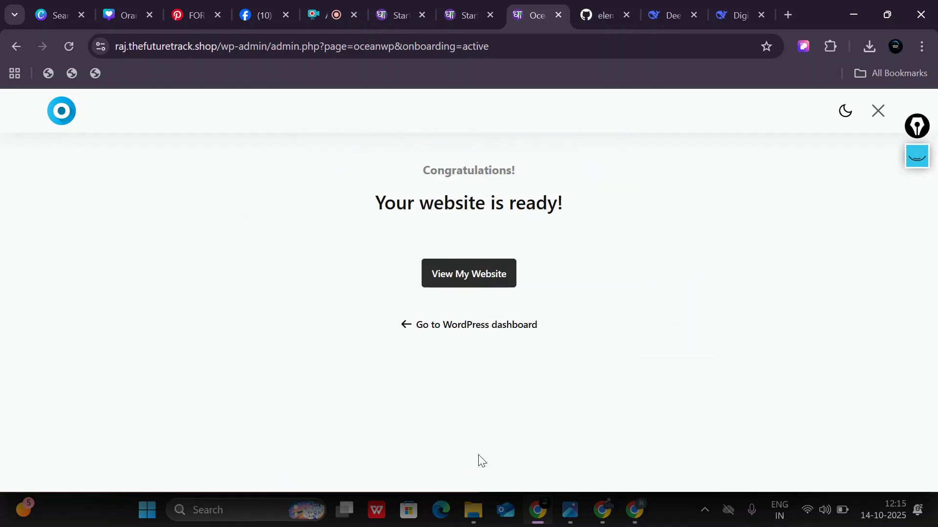
# Step: Open the finished photography site in a new tab and scroll through its homepage
pyautogui.click(462, 273)
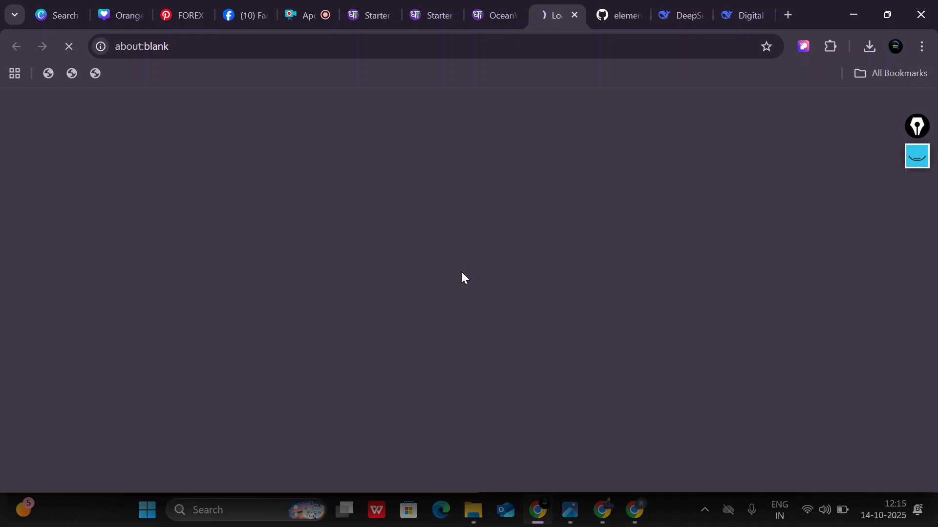
pyautogui.scroll(-10, 385, 330)
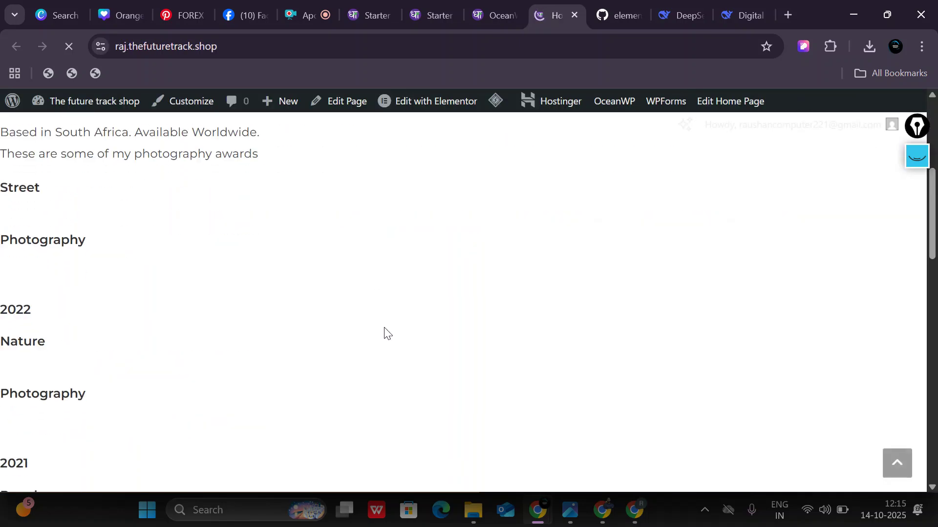
pyautogui.scroll(10, 215, 230)
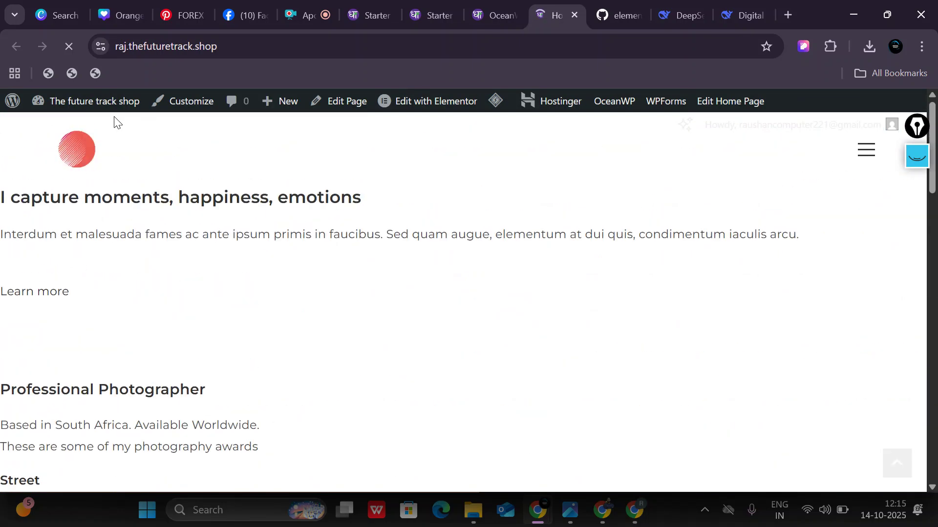
pyautogui.moveTo(108, 120)
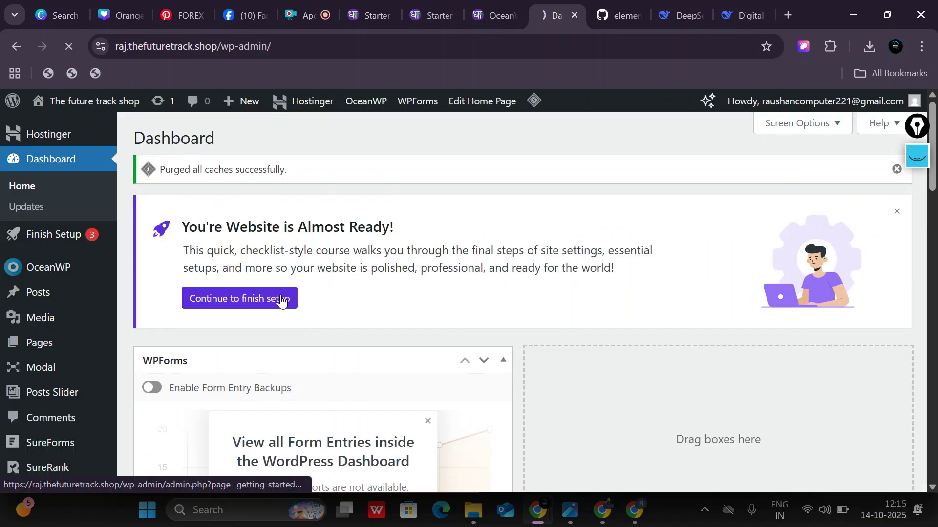
# Step: Review the finish-setup checklist, briefly opening and closing the site title and tagline settings
pyautogui.click(281, 301)
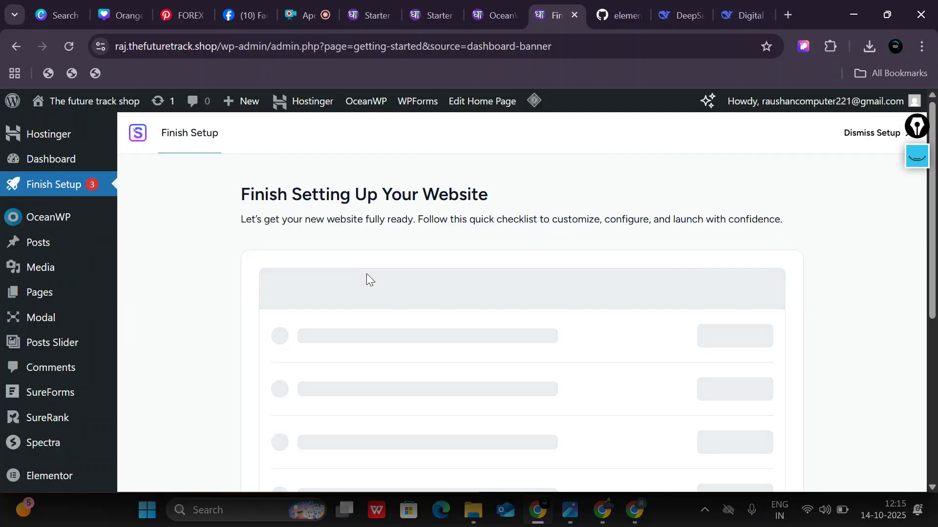
pyautogui.scroll(-3, 581, 274)
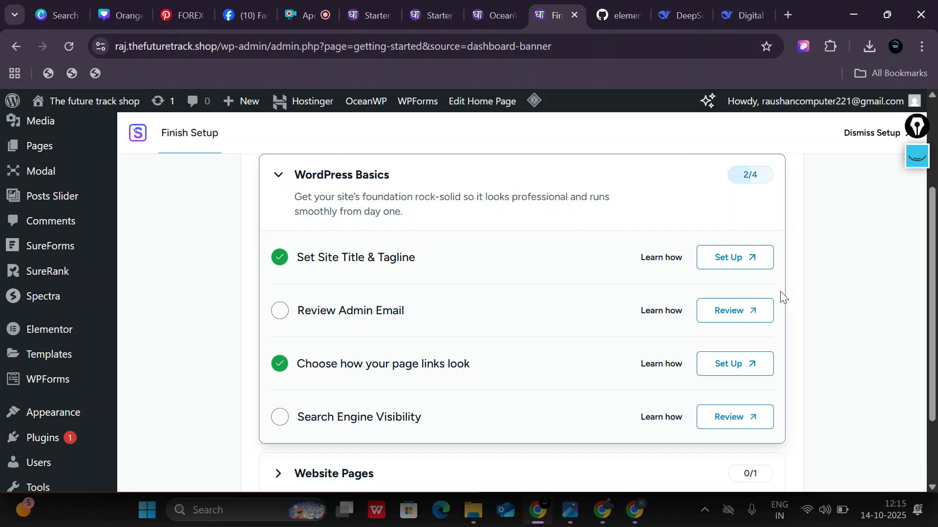
pyautogui.click(728, 260)
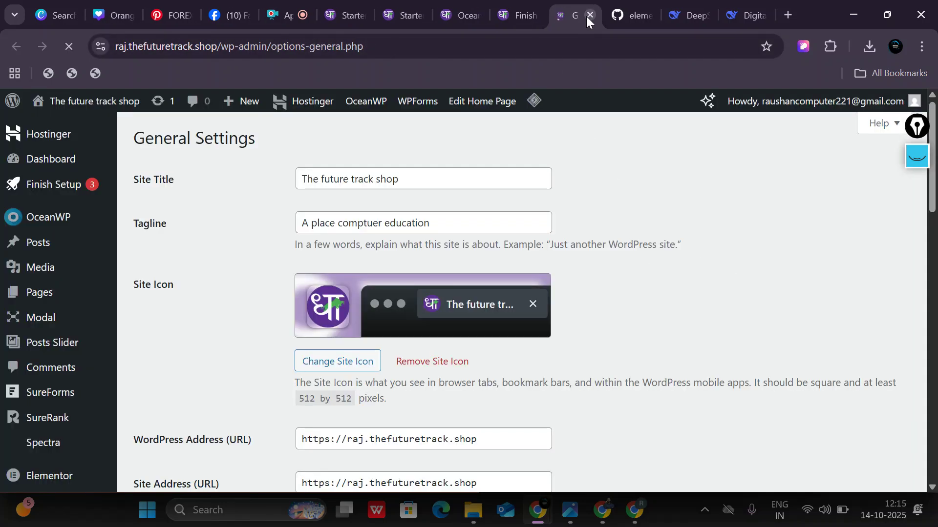
pyautogui.click(589, 16)
pyautogui.scroll(-2, 316, 310)
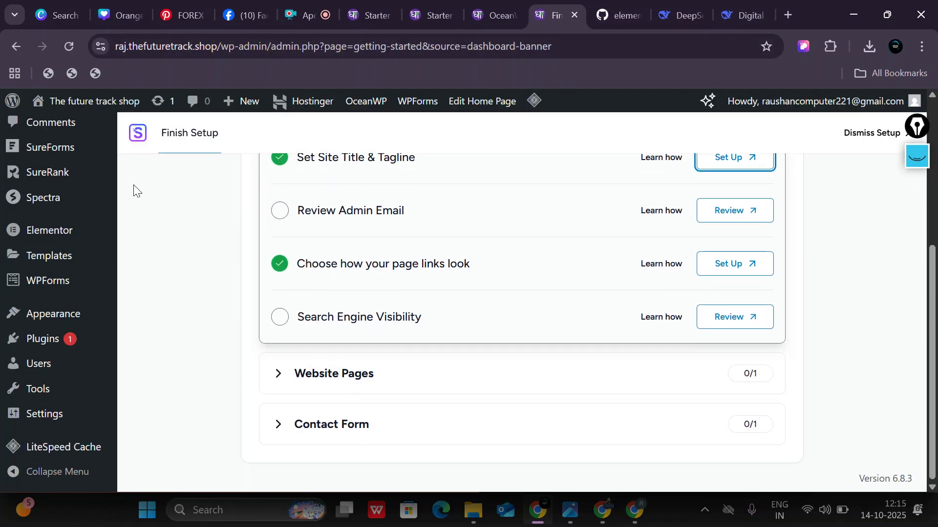
pyautogui.scroll(5, 127, 186)
# Step: Look over the OceanWP demo installer, dismissing the Pro Bundle banner and closing the starter templates
pyautogui.moveTo(51, 188)
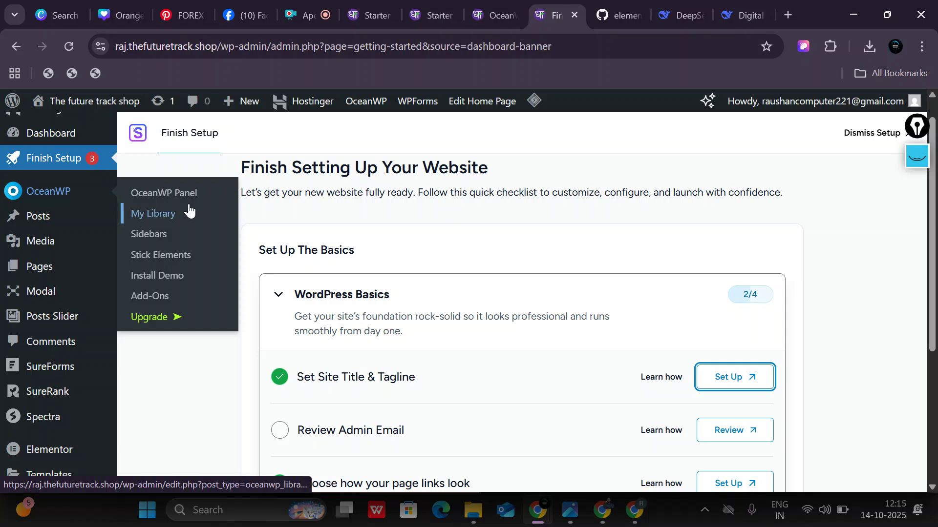
pyautogui.click(184, 278)
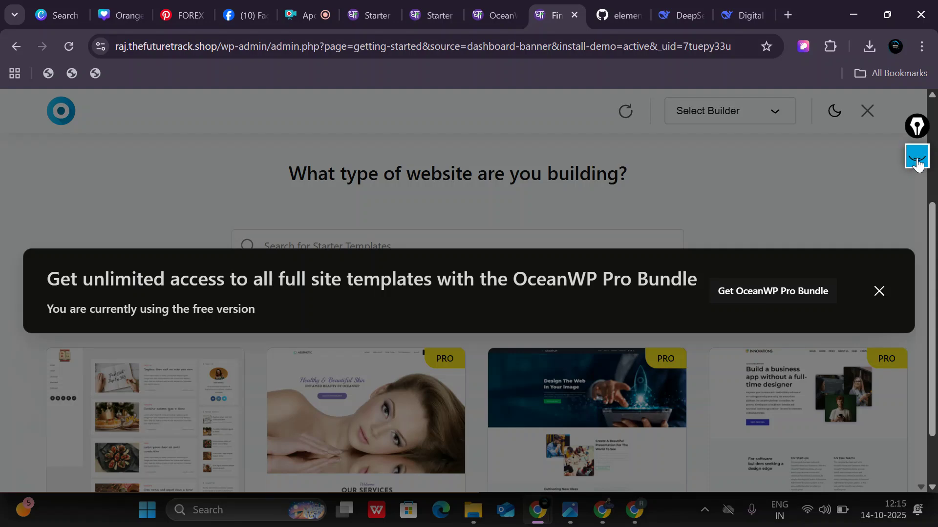
pyautogui.click(918, 161)
pyautogui.click(920, 157)
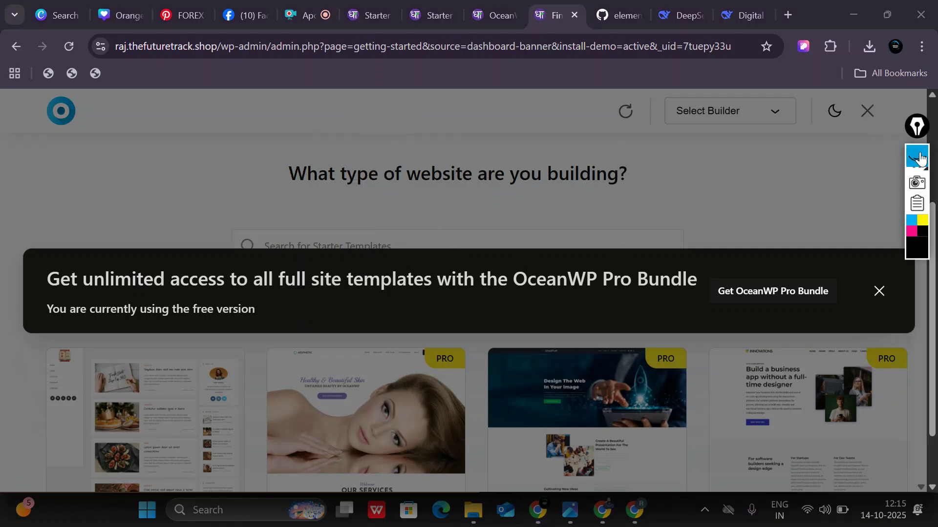
pyautogui.click(879, 293)
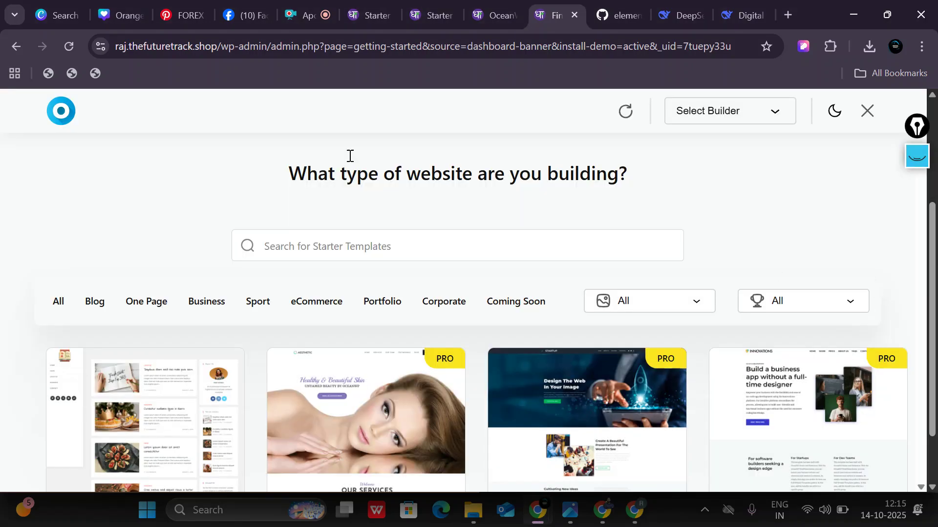
pyautogui.click(866, 110)
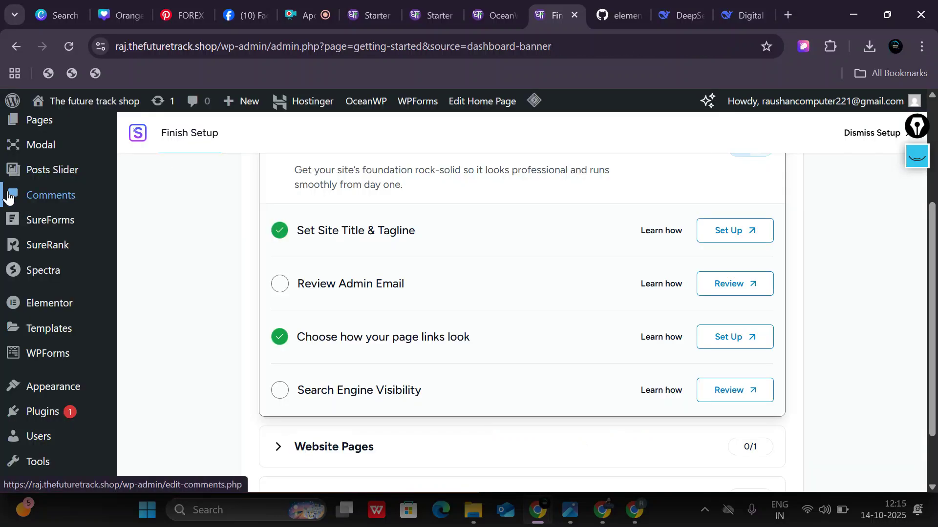
pyautogui.scroll(3, 8, 196)
# Step: Bring up the All Pages list and scroll through its nine pages
pyautogui.moveTo(34, 268)
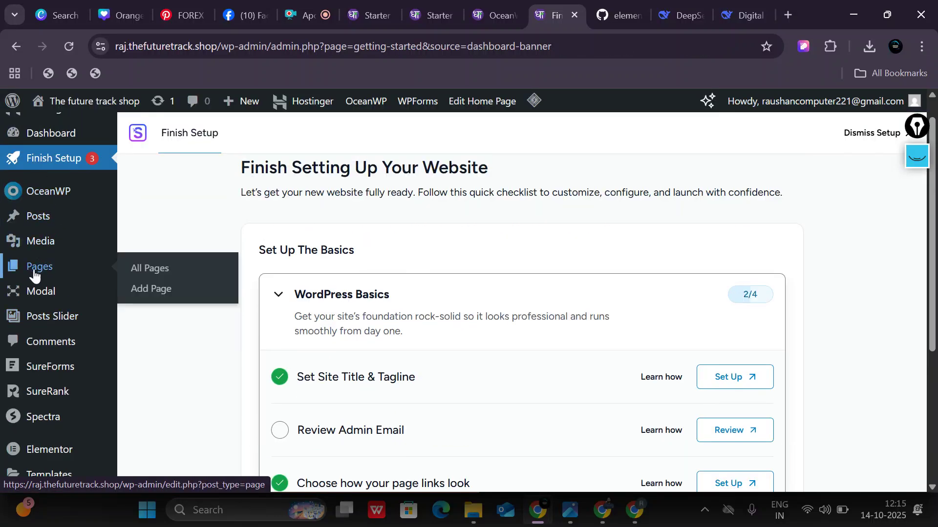
pyautogui.click(190, 275)
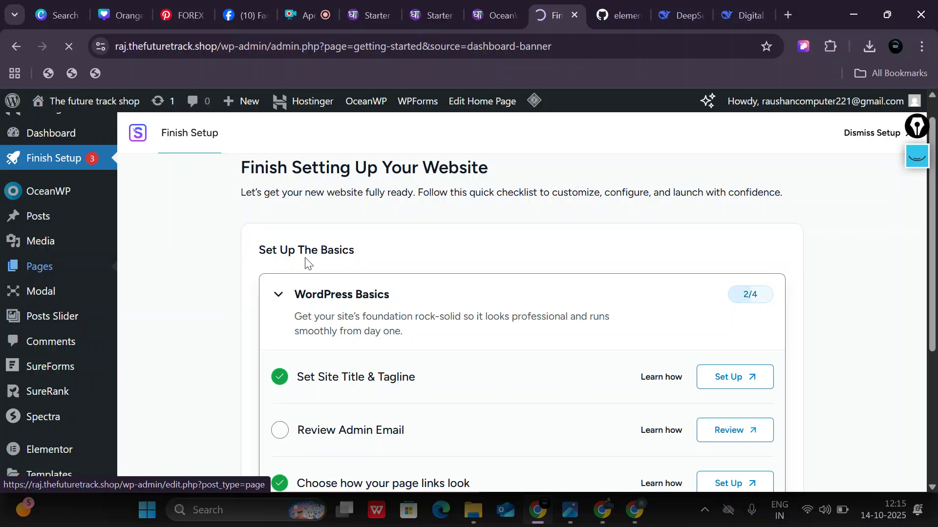
pyautogui.scroll(-3, 223, 296)
pyautogui.scroll(-5, 223, 296)
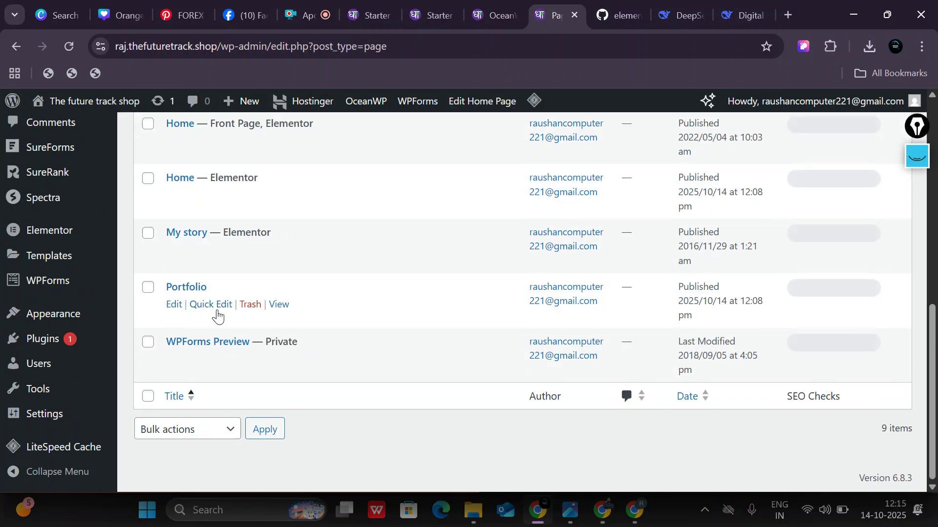
# Step: Select every page in the list and move them all to the Trash
pyautogui.scroll(6, 219, 314)
pyautogui.click(148, 244)
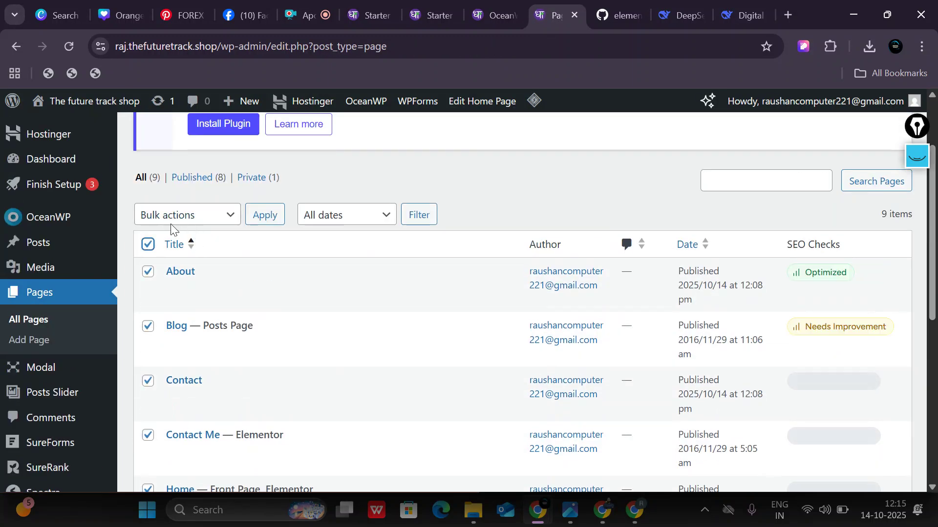
pyautogui.click(176, 216)
pyautogui.click(194, 276)
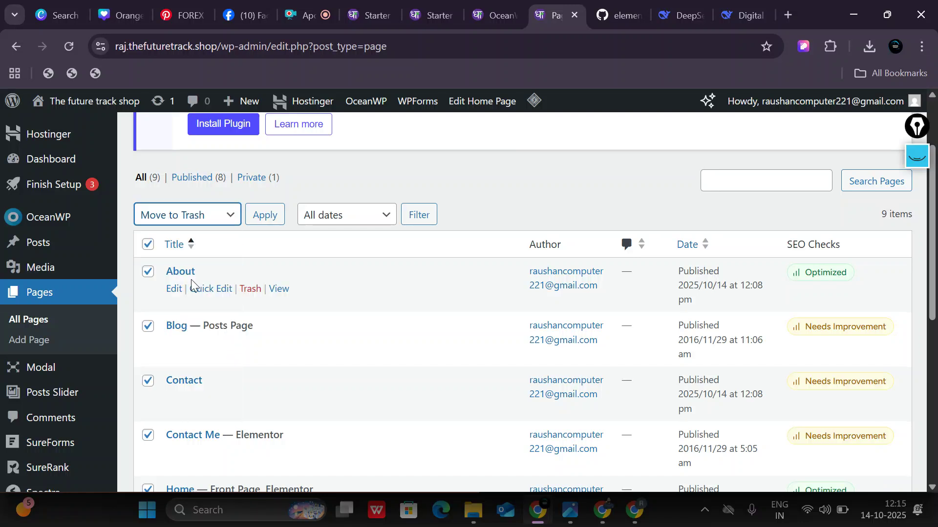
pyautogui.click(256, 219)
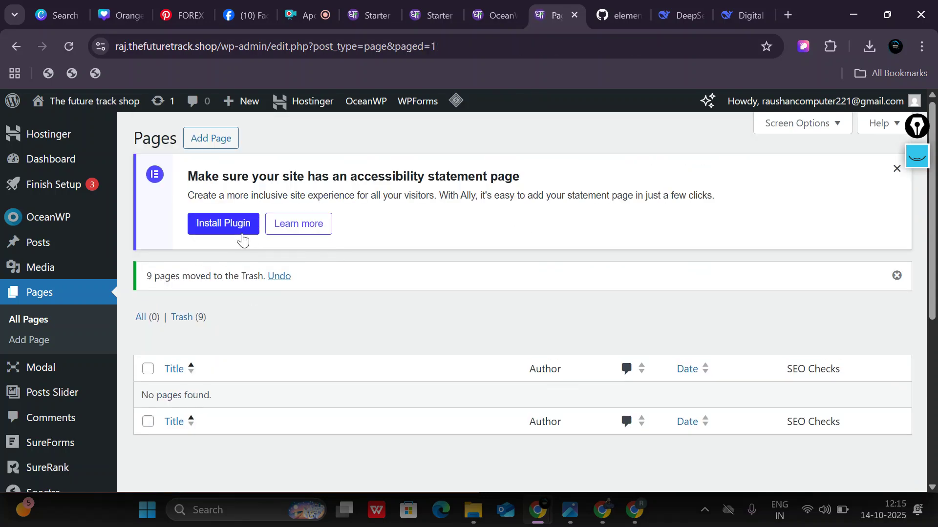
# Step: Install and activate the Ally accessibility plugin and start its widget setup
pyautogui.click(223, 229)
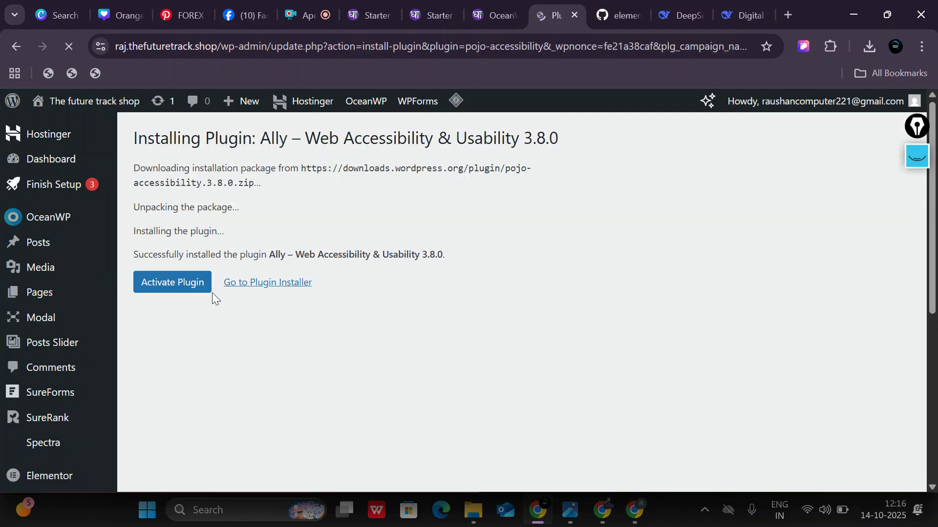
pyautogui.click(172, 283)
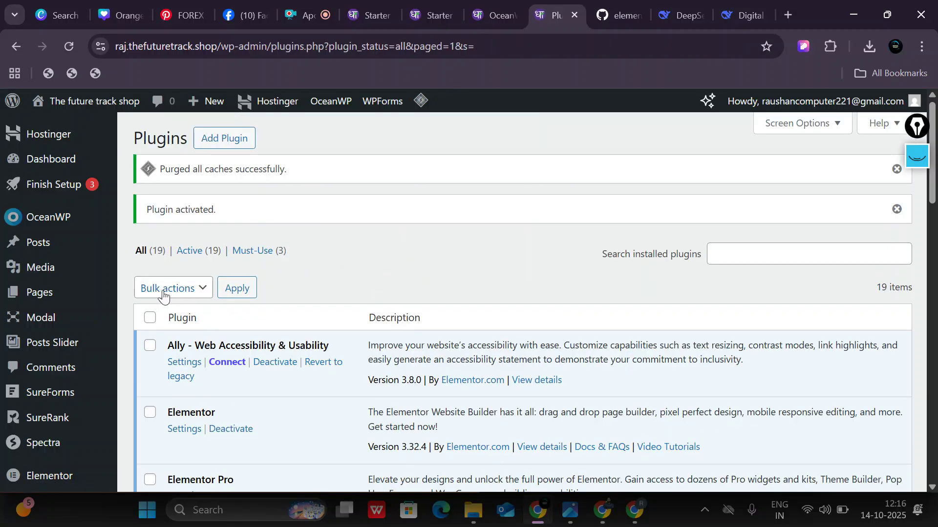
pyautogui.scroll(-7, 205, 323)
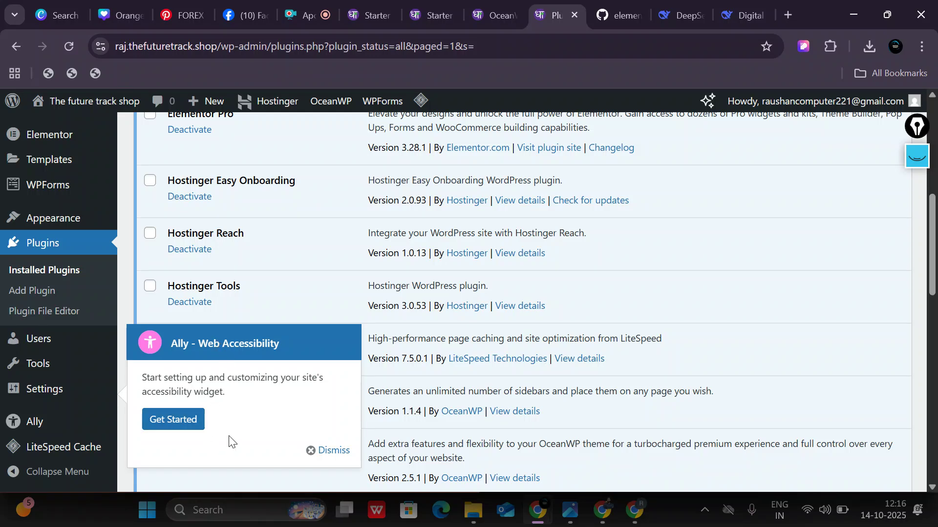
pyautogui.click(180, 419)
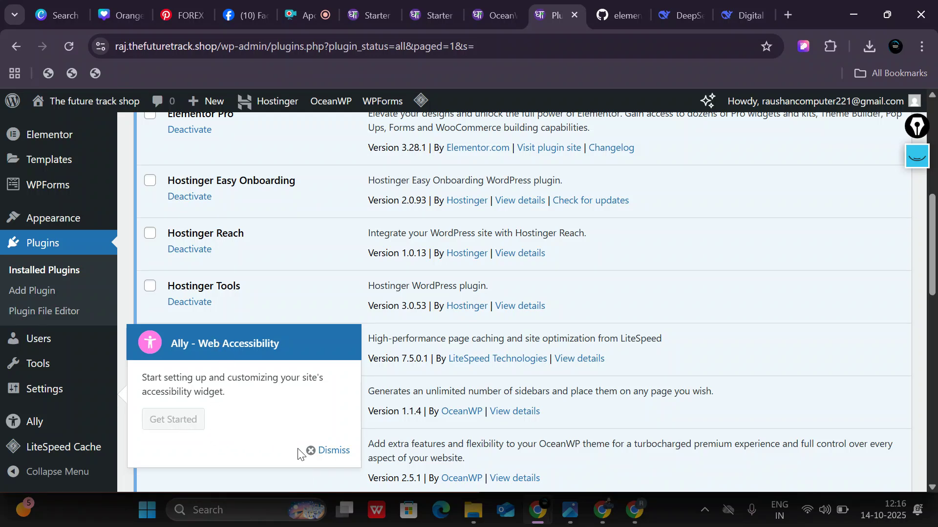
# Step: Dismiss the Ally setup prompt and open Ally's Settings from the plugins list
pyautogui.click(319, 450)
pyautogui.scroll(2, 242, 318)
pyautogui.scroll(2, 204, 215)
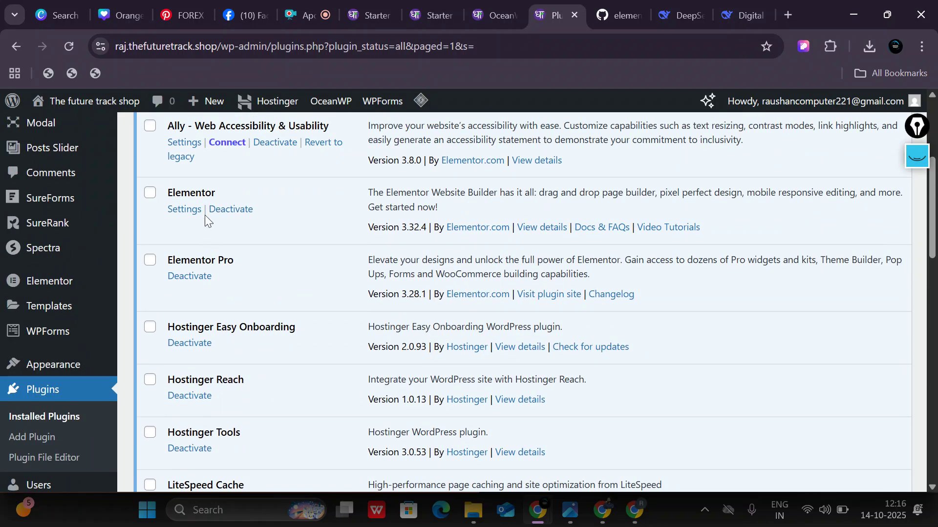
pyautogui.click(178, 216)
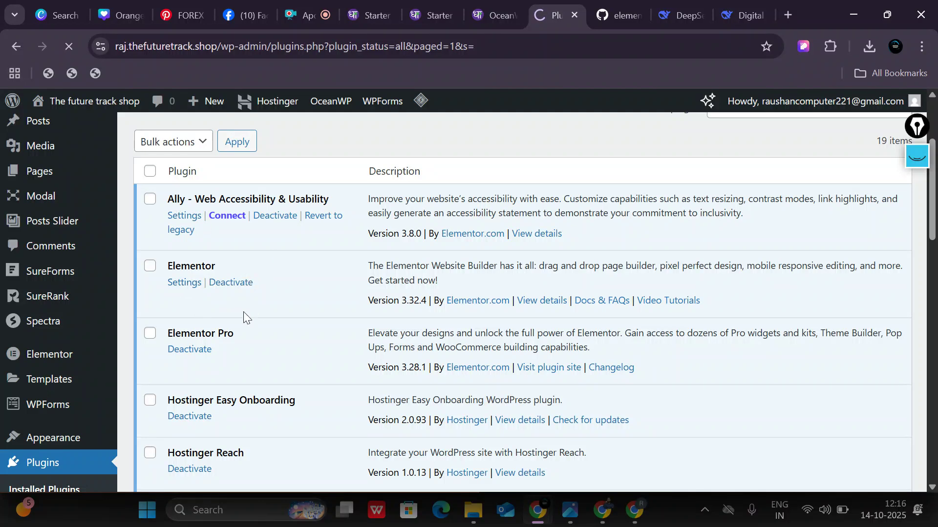
pyautogui.scroll(-4, 264, 359)
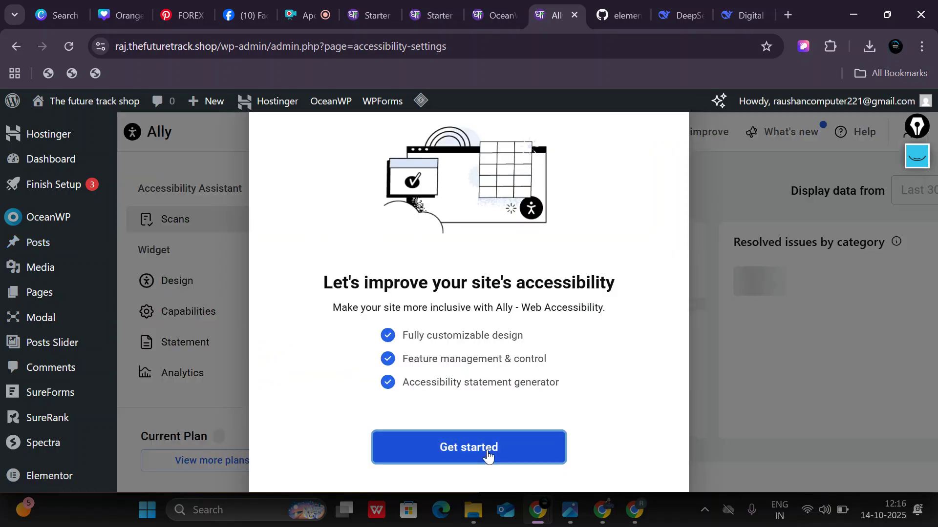
pyautogui.click(487, 456)
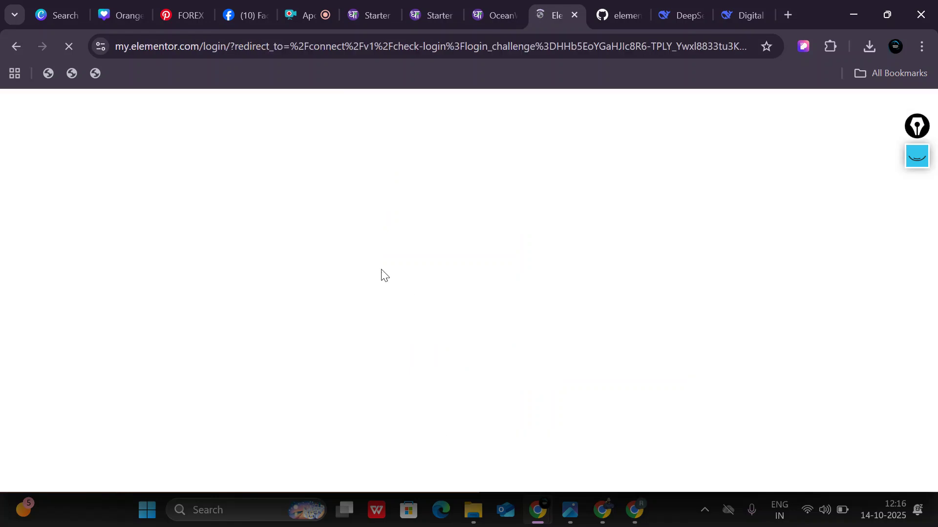
pyautogui.click(14, 51)
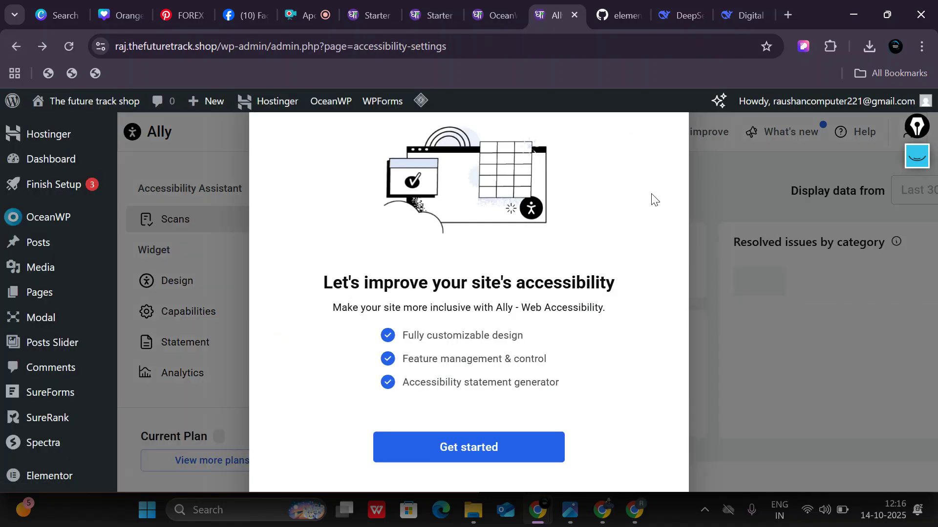
pyautogui.hotkey('ctrl', '-')
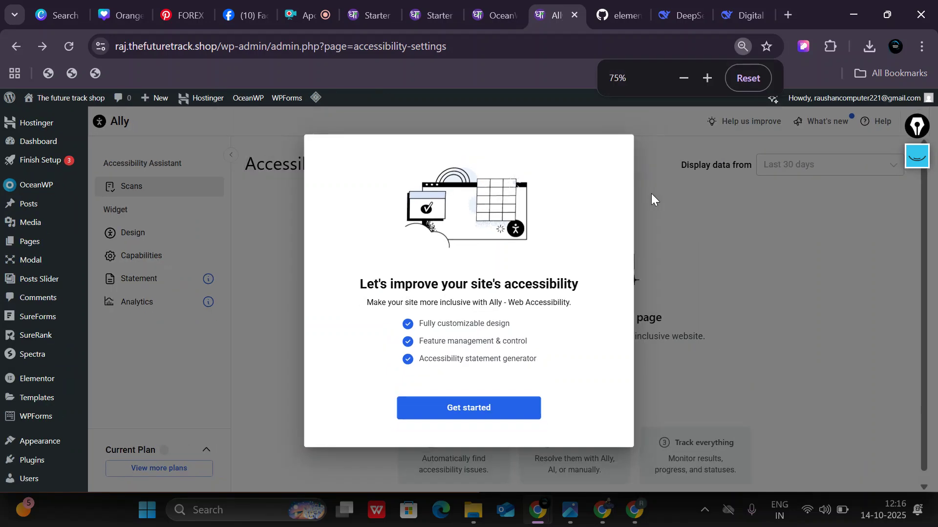
pyautogui.click(517, 405)
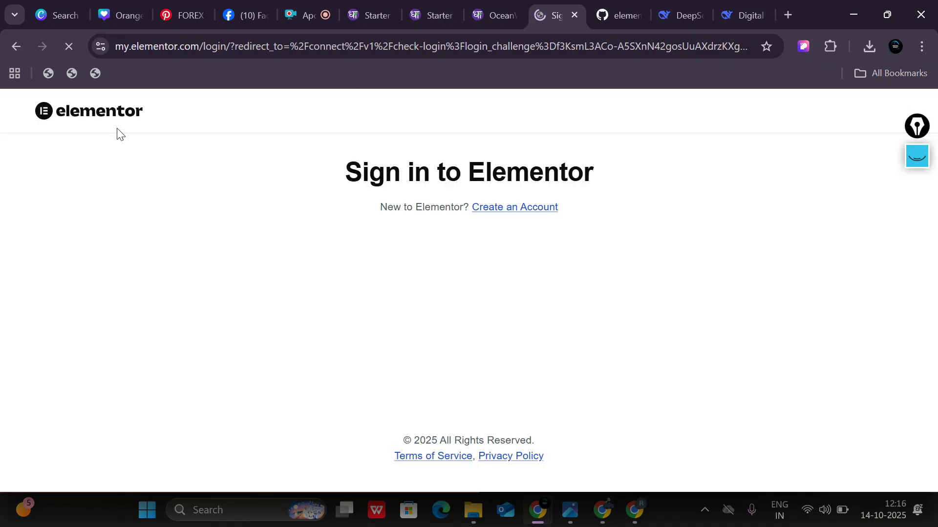
pyautogui.click(16, 46)
pyautogui.moveTo(38, 213)
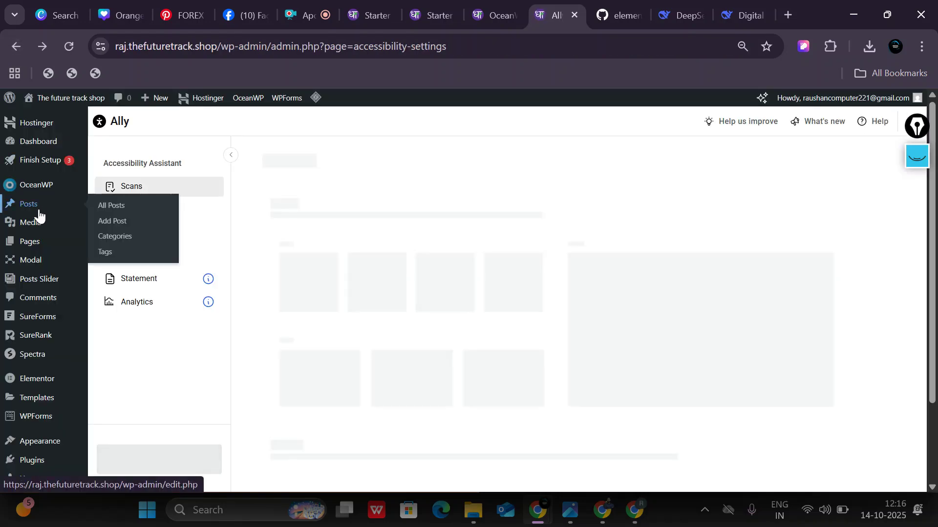
pyautogui.hotkey('ctrl', '+')
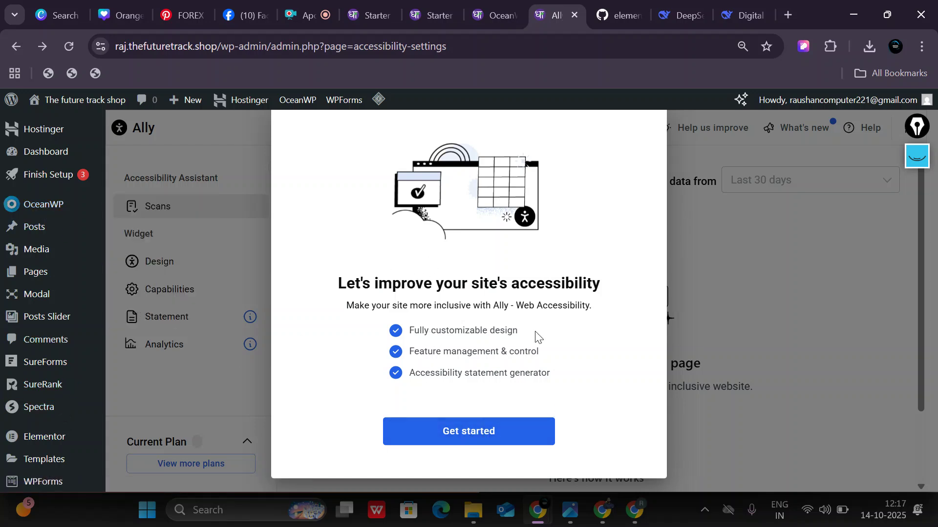
pyautogui.moveTo(336, 289); pyautogui.dragTo(630, 287)
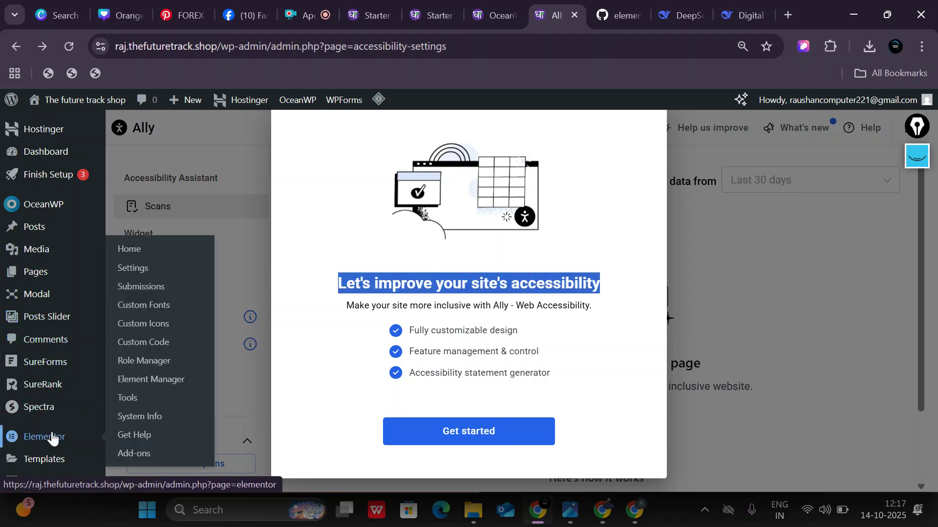
pyautogui.moveTo(52, 305)
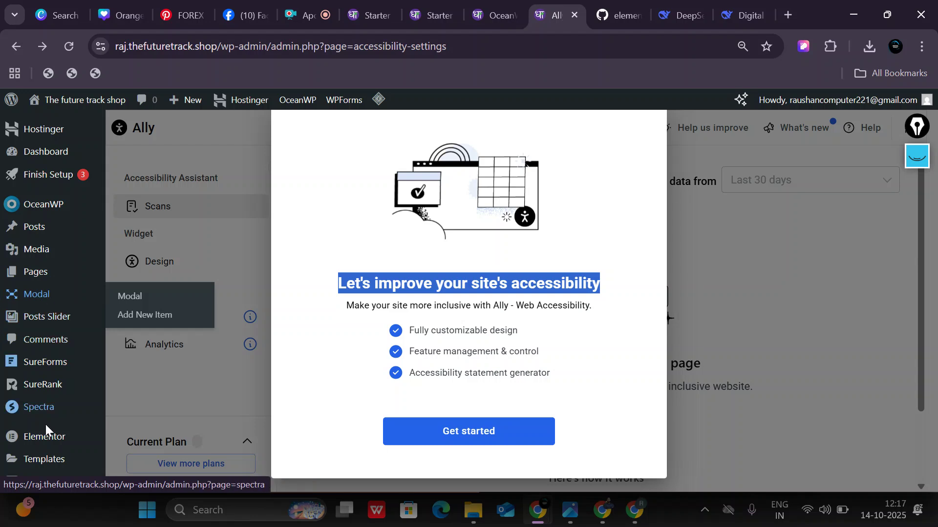
pyautogui.moveTo(51, 464)
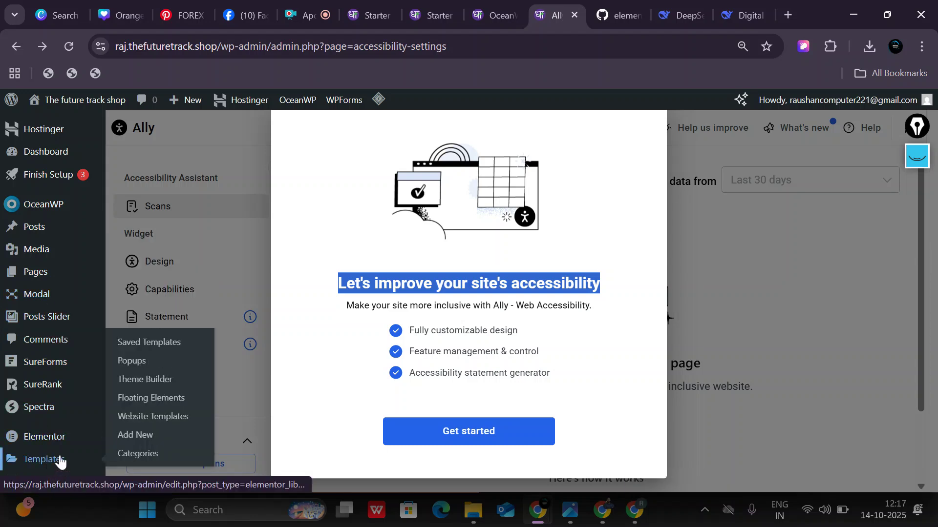
pyautogui.click(705, 325)
pyautogui.click(508, 444)
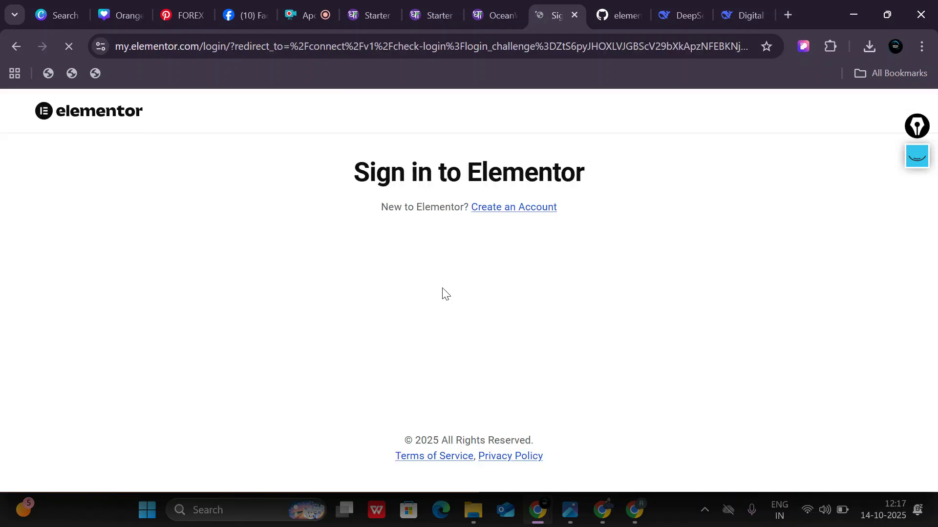
pyautogui.click(18, 43)
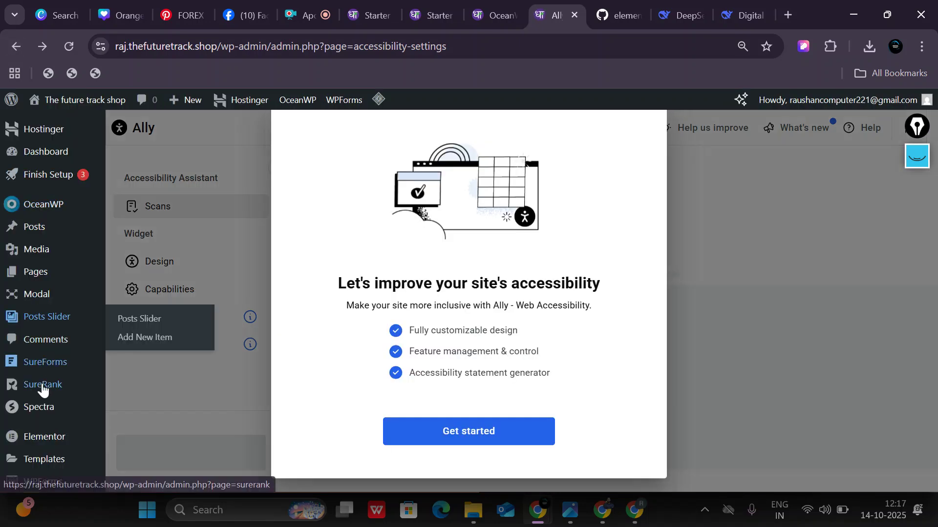
pyautogui.moveTo(57, 459)
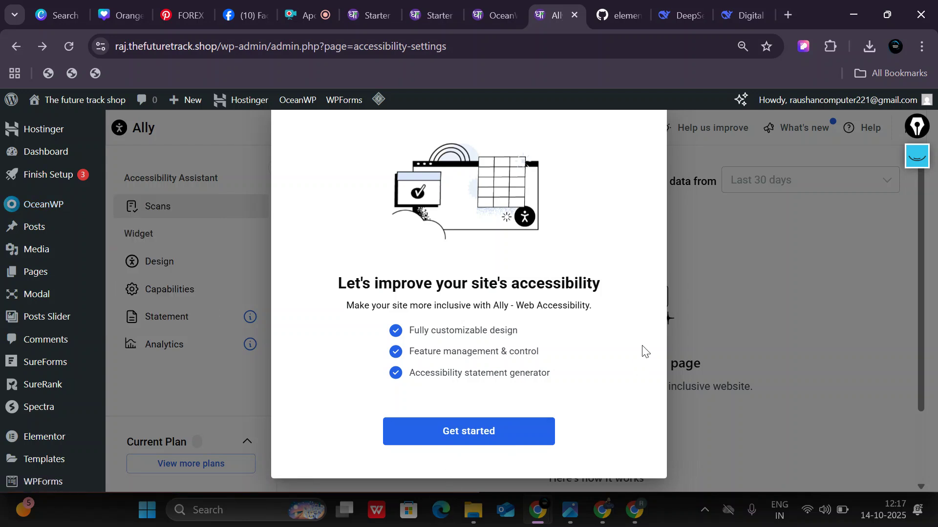
pyautogui.click(74, 44)
# Step: Back in Plugins, deactivate Ally without a feedback reason, then delete it and confirm
pyautogui.click(11, 44)
pyautogui.scroll(5, 220, 264)
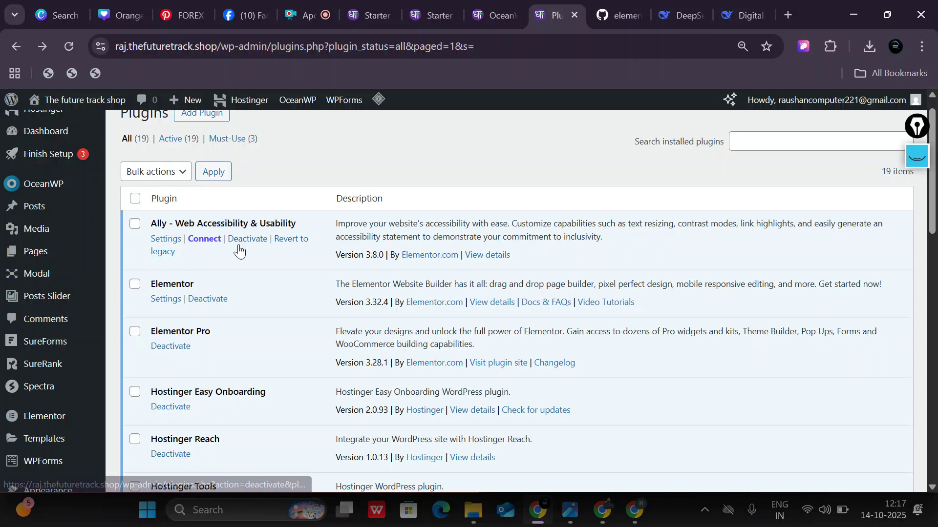
pyautogui.click(254, 239)
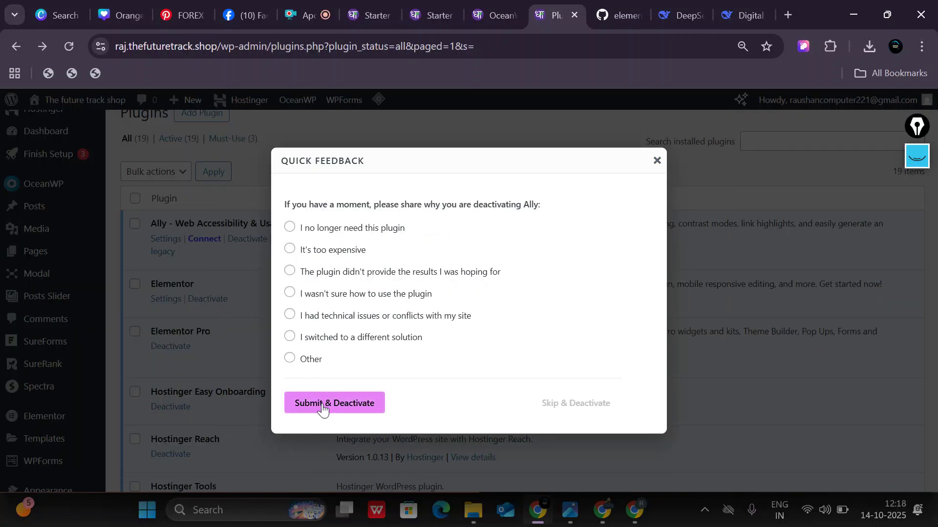
pyautogui.click(322, 403)
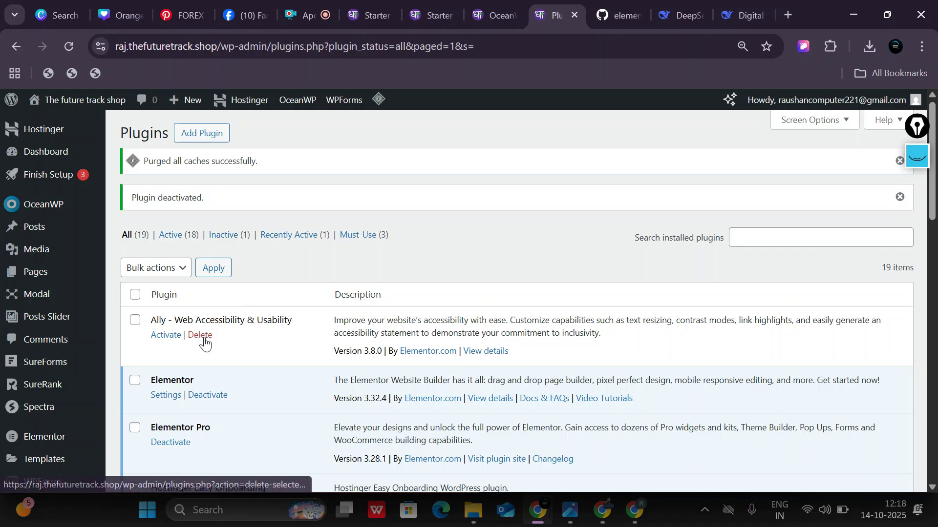
pyautogui.click(201, 335)
pyautogui.click(535, 153)
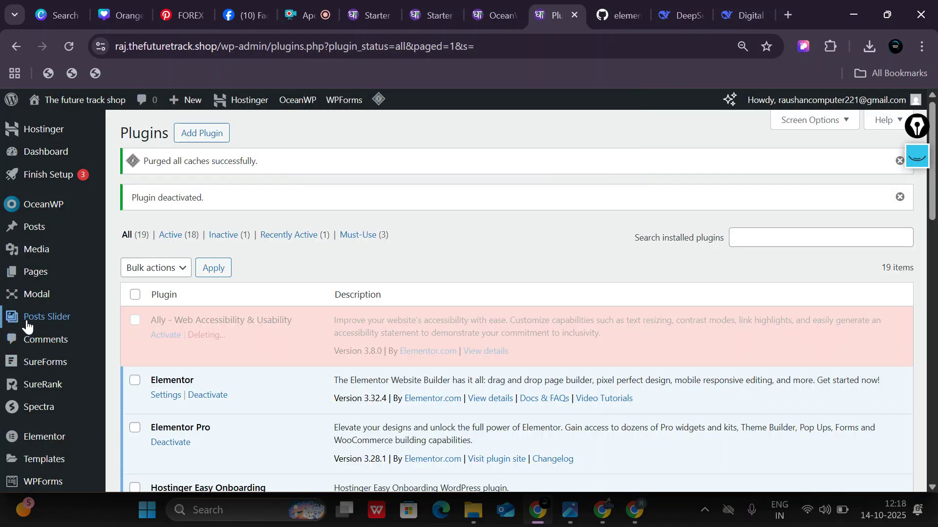
pyautogui.scroll(-10, 240, 371)
pyautogui.scroll(-8, 239, 391)
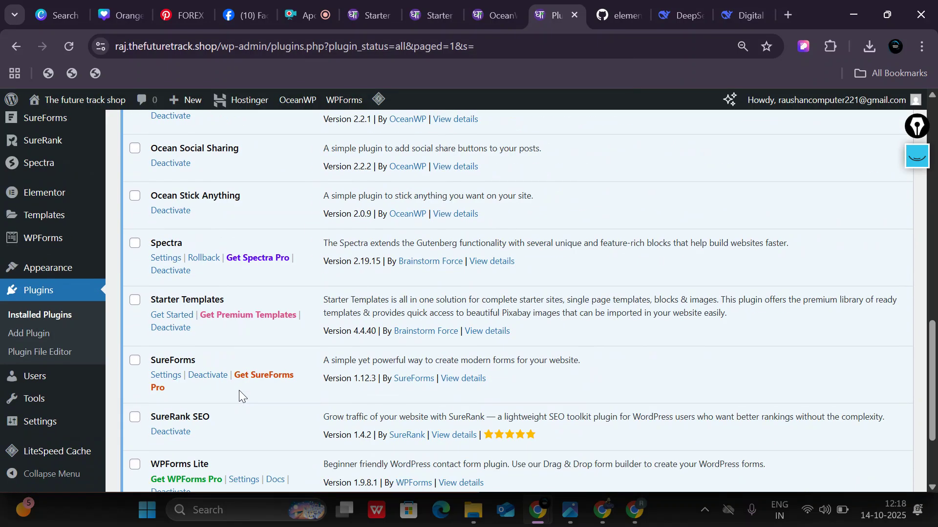
pyautogui.scroll(8, 142, 380)
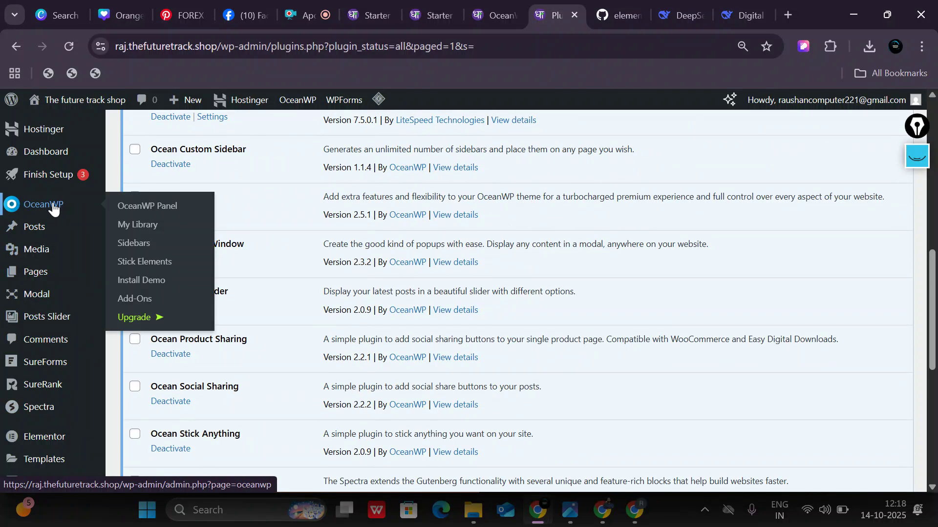
# Step: Open the OceanWP demo import screen, close the Pro promotion, and filter to free templates
pyautogui.click(161, 280)
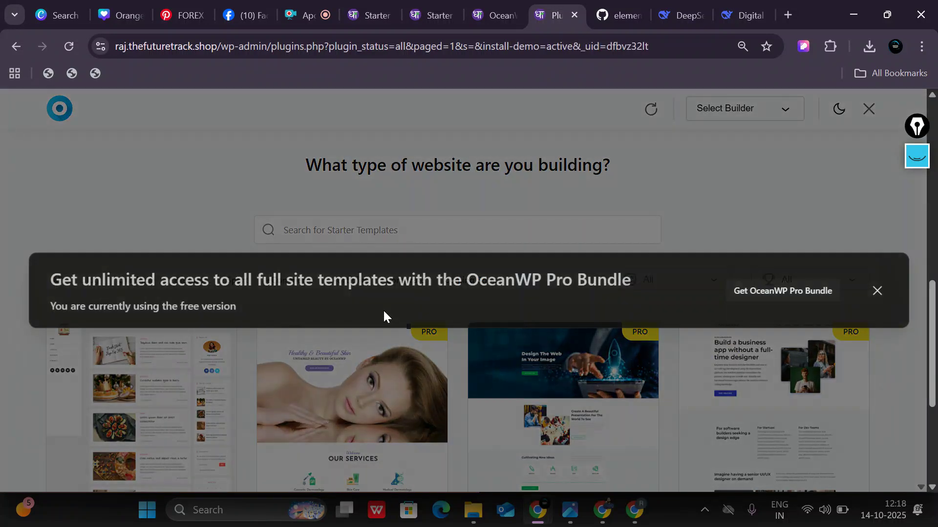
pyautogui.click(877, 292)
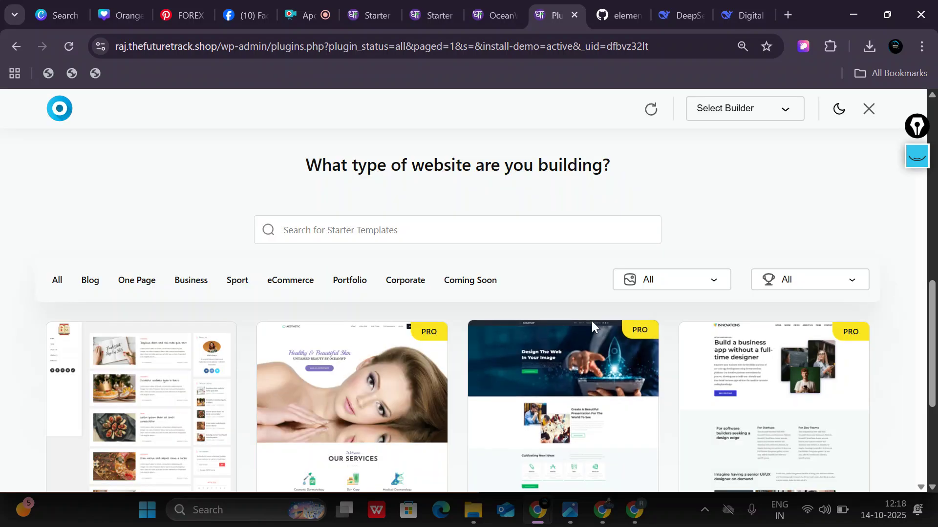
pyautogui.click(781, 287)
pyautogui.click(776, 337)
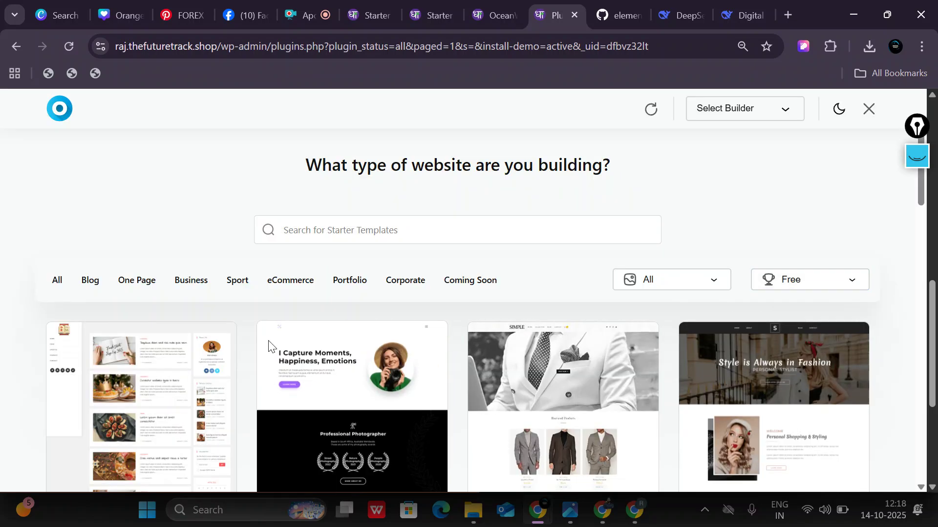
pyautogui.scroll(-3, 269, 345)
pyautogui.scroll(-4, 268, 345)
pyautogui.scroll(3, 274, 344)
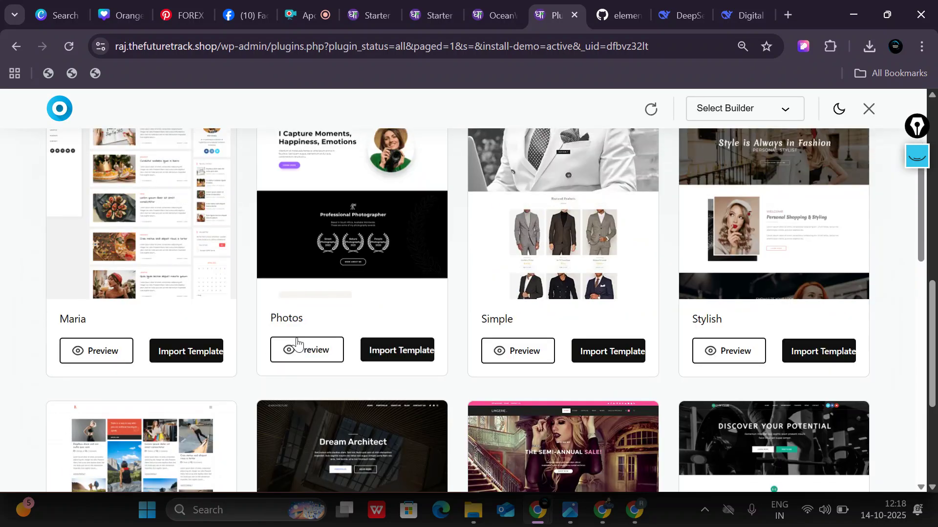
pyautogui.scroll(-5, 341, 317)
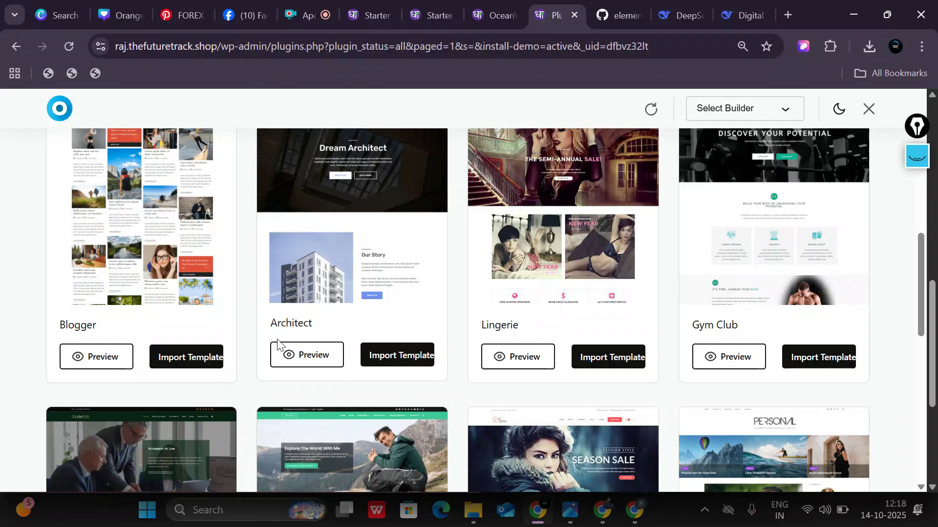
# Step: Import the Architect template as a new site, keeping the default title, logo and colours
pyautogui.click(389, 361)
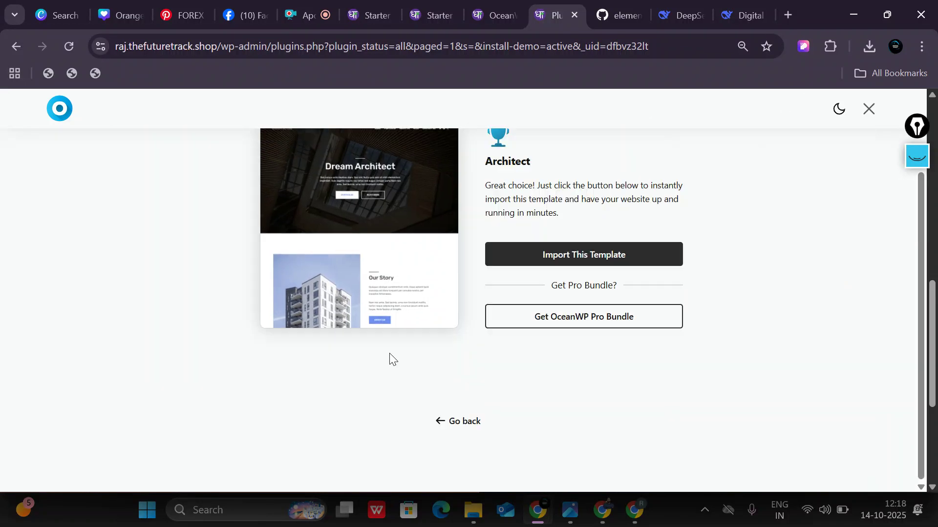
pyautogui.click(572, 262)
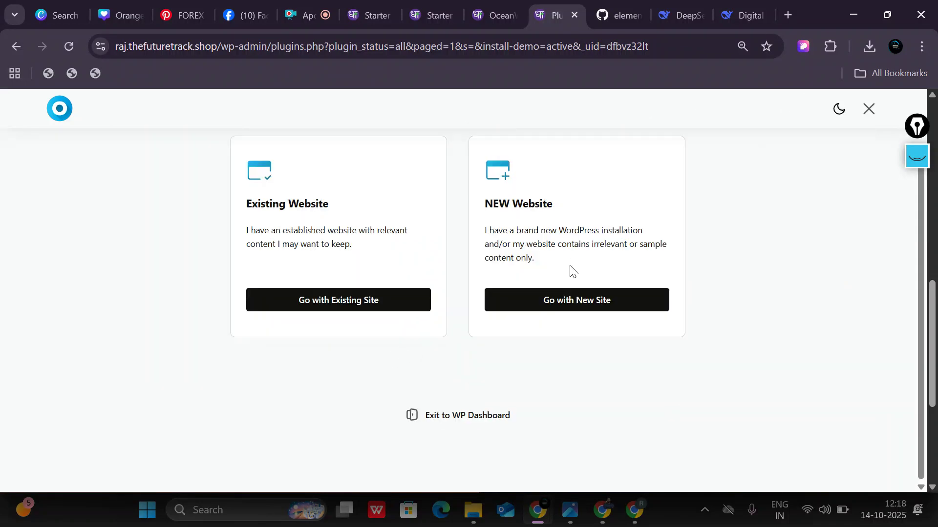
pyautogui.click(539, 305)
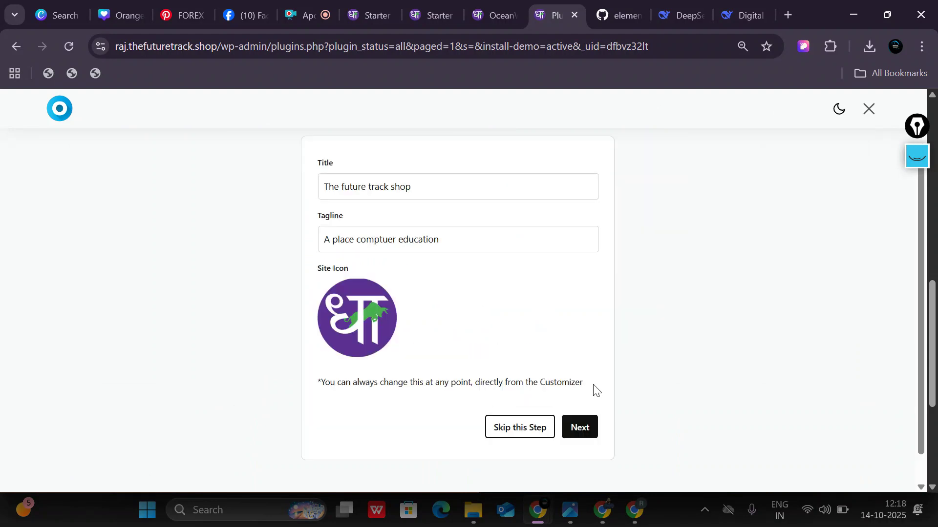
pyautogui.click(581, 432)
pyautogui.click(586, 420)
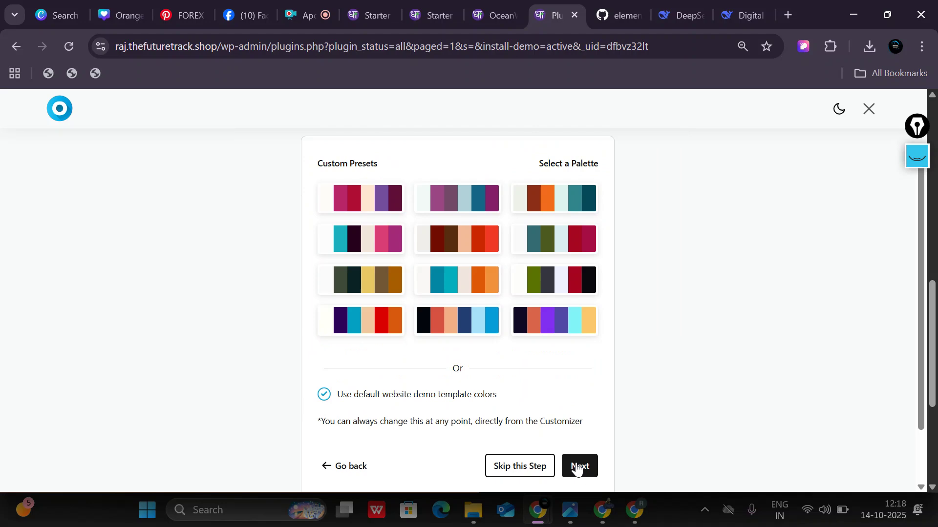
pyautogui.click(577, 465)
# Step: Choose the Merriweather font preset, accept the plugins and content, and acknowledge the settings overwrite
pyautogui.click(470, 331)
pyautogui.scroll(-3, 561, 405)
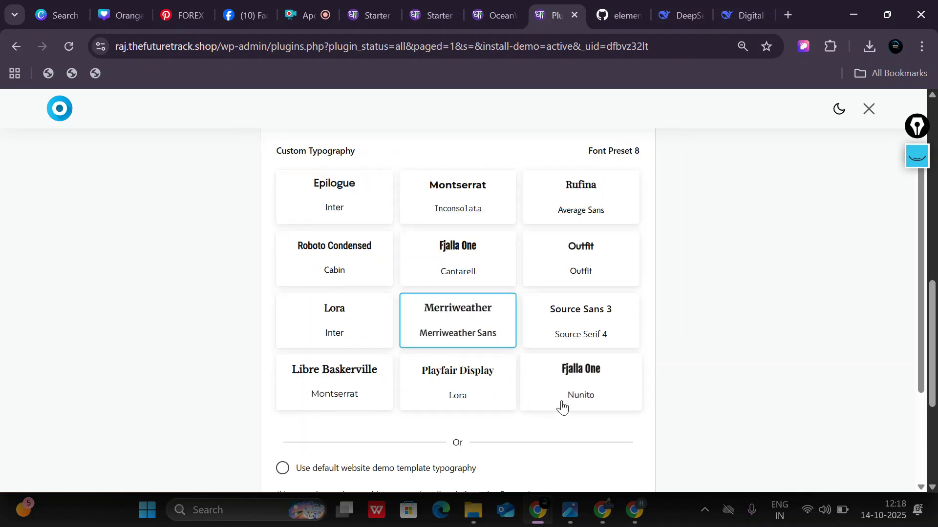
pyautogui.click(620, 395)
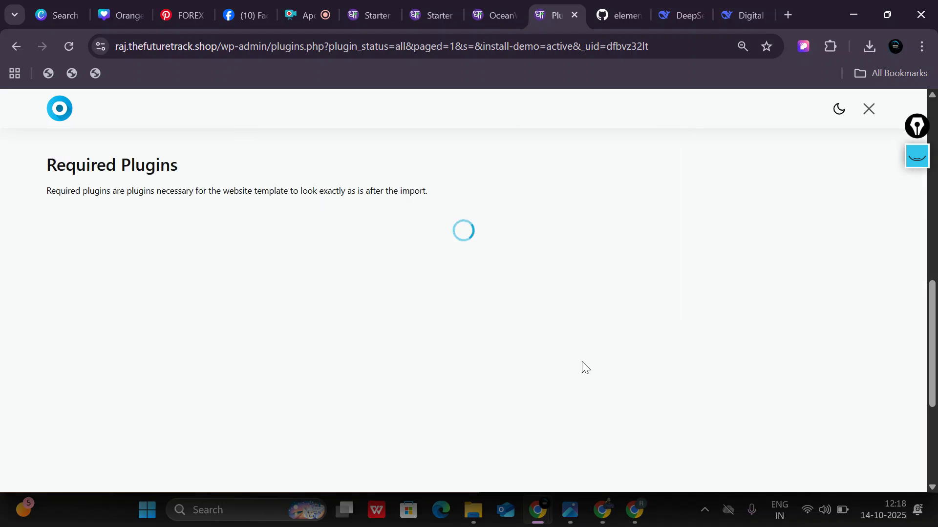
pyautogui.scroll(-2, 504, 345)
pyautogui.click(841, 415)
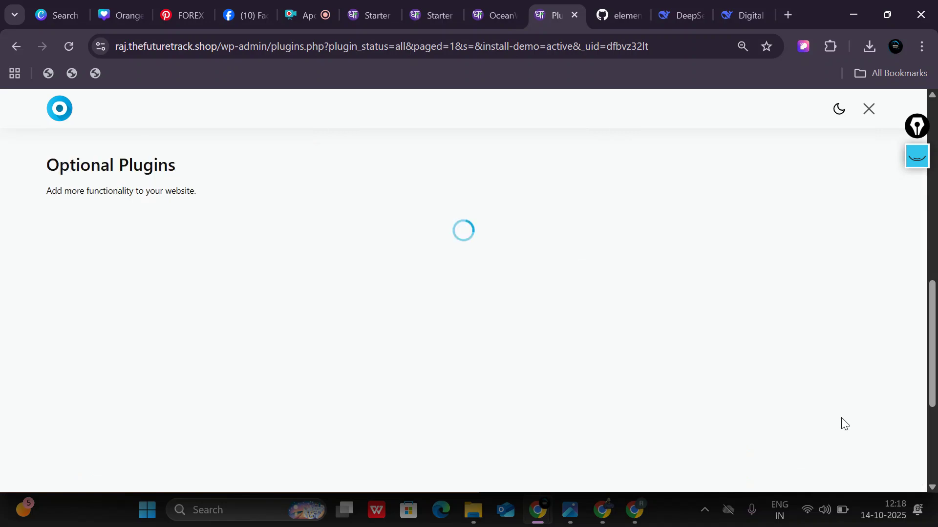
pyautogui.click(848, 452)
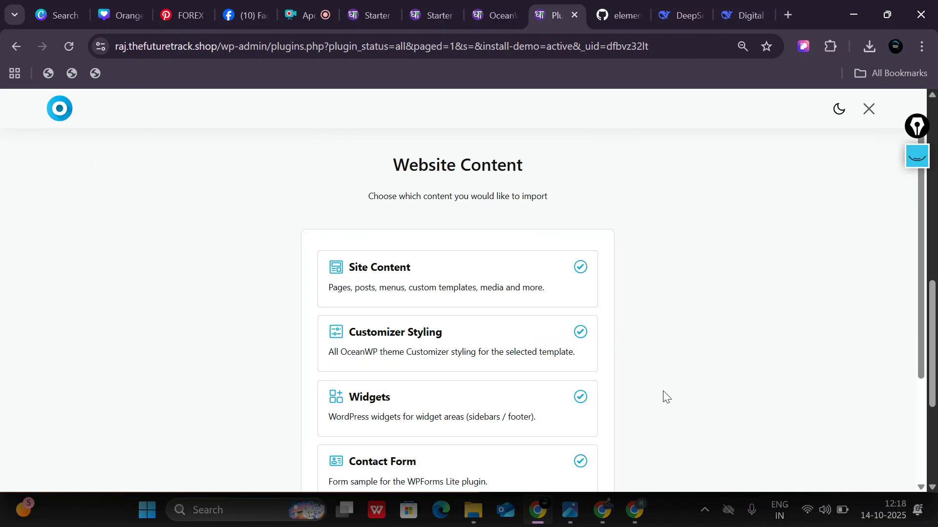
pyautogui.scroll(-3, 664, 396)
pyautogui.click(597, 395)
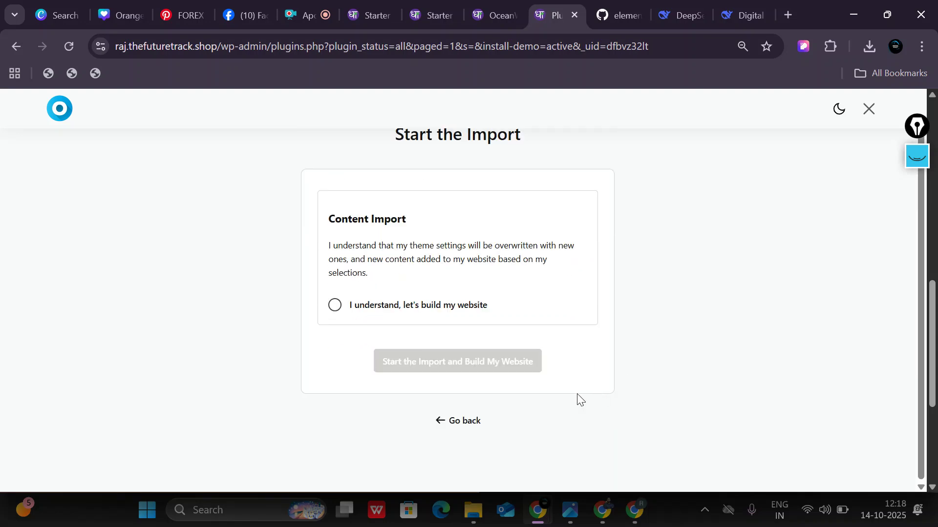
pyautogui.click(395, 308)
# Step: Build the site from the Architect demo, continue after the import, and view the live website
pyautogui.click(428, 360)
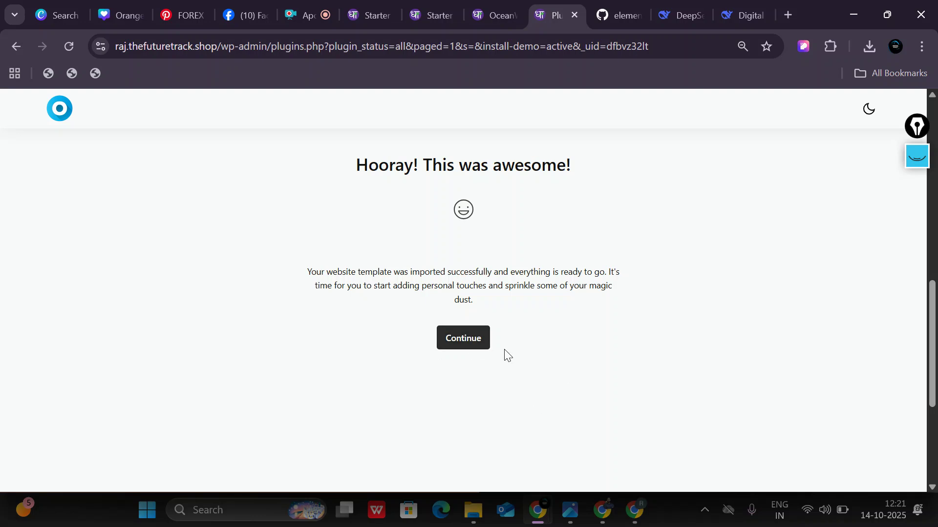
pyautogui.click(485, 345)
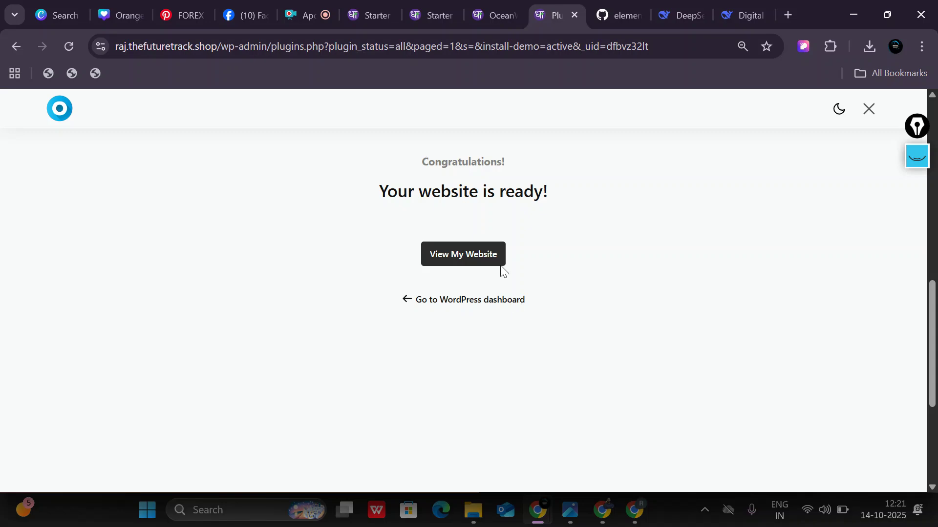
pyautogui.click(476, 253)
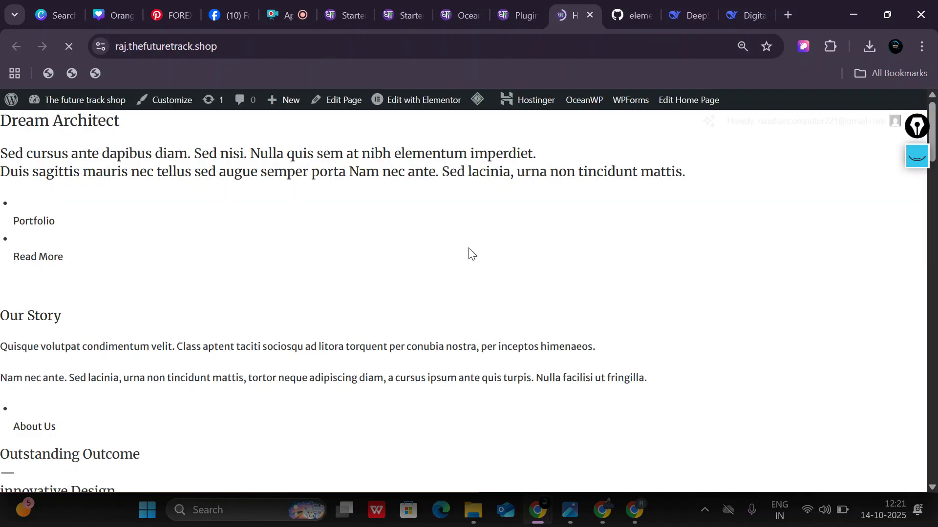
# Step: Scroll through the Dream Architect homepage, then go to the admin Dashboard via the site-name menu
pyautogui.scroll(-5, 371, 279)
pyautogui.scroll(-15, 355, 283)
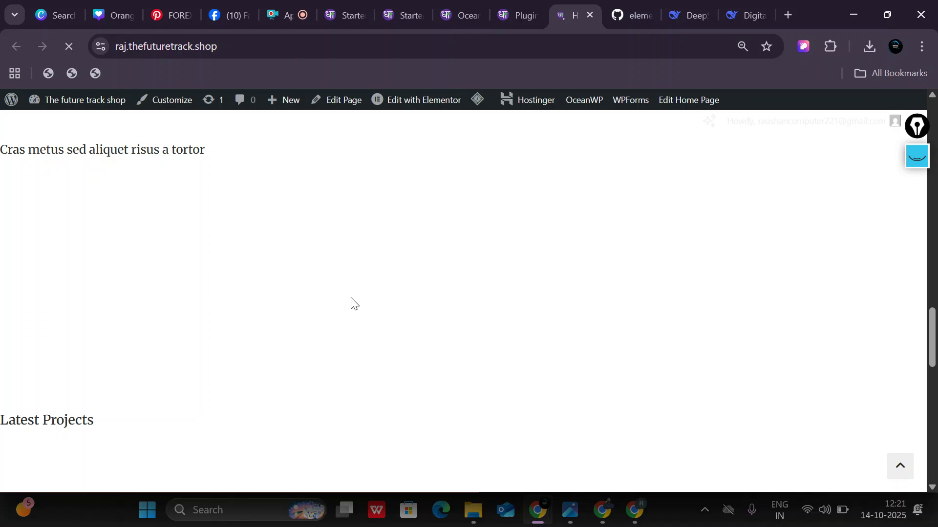
pyautogui.moveTo(83, 100)
pyautogui.click(91, 127)
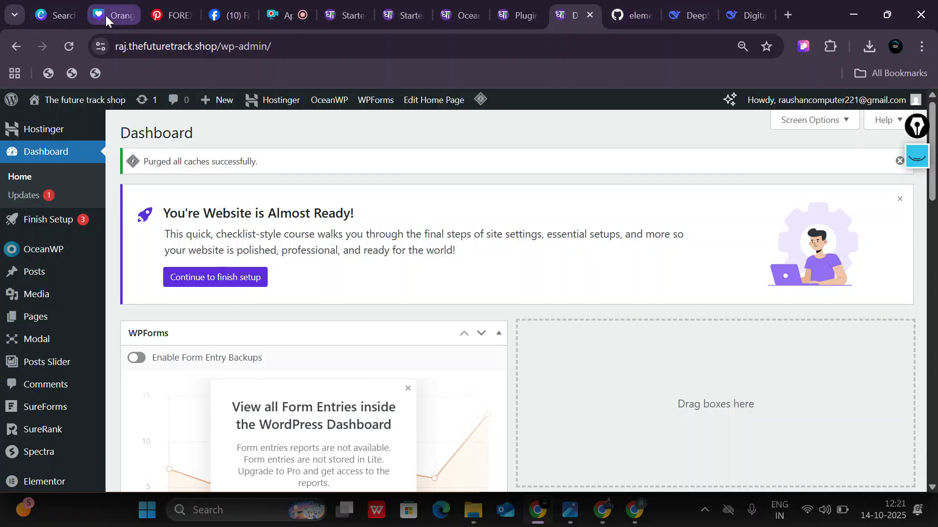
# Step: Revisit the site's home page and return to the admin Dashboard again
pyautogui.scroll(-4, 338, 229)
pyautogui.scroll(3, 108, 199)
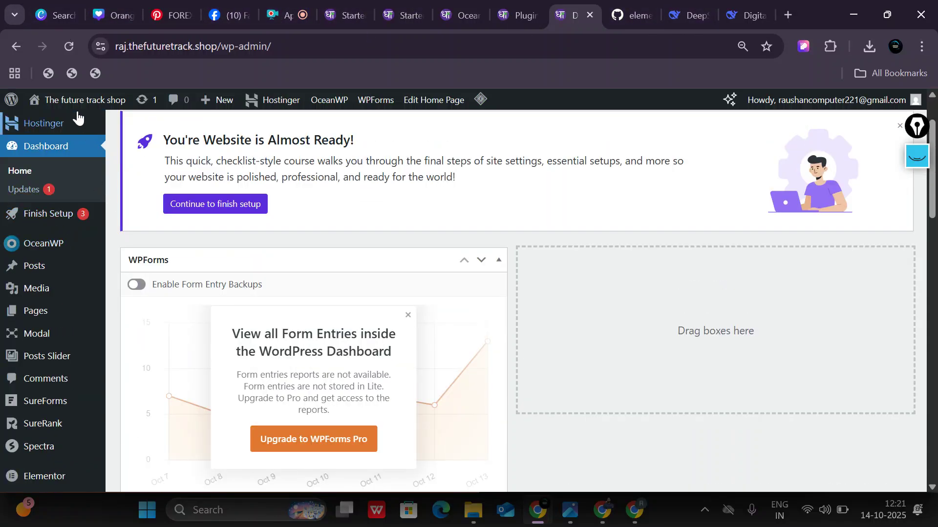
pyautogui.click(74, 118)
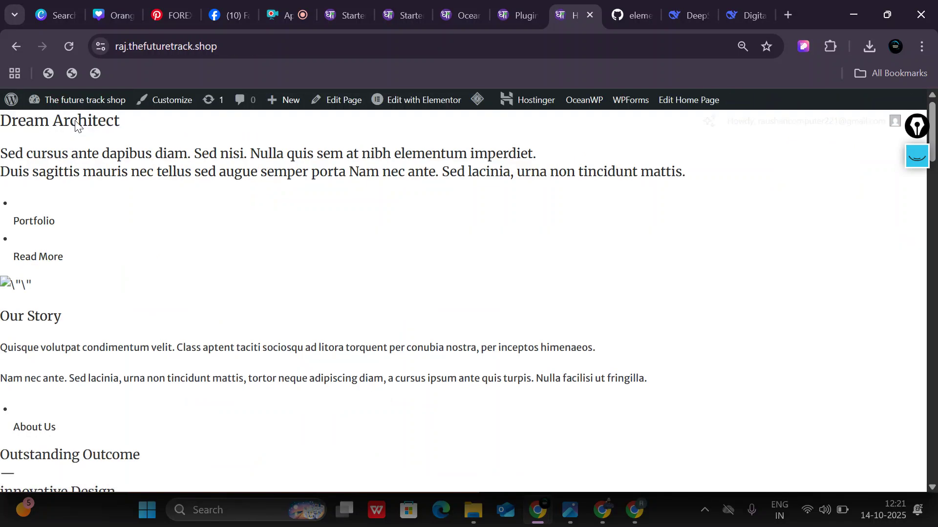
pyautogui.moveTo(65, 100)
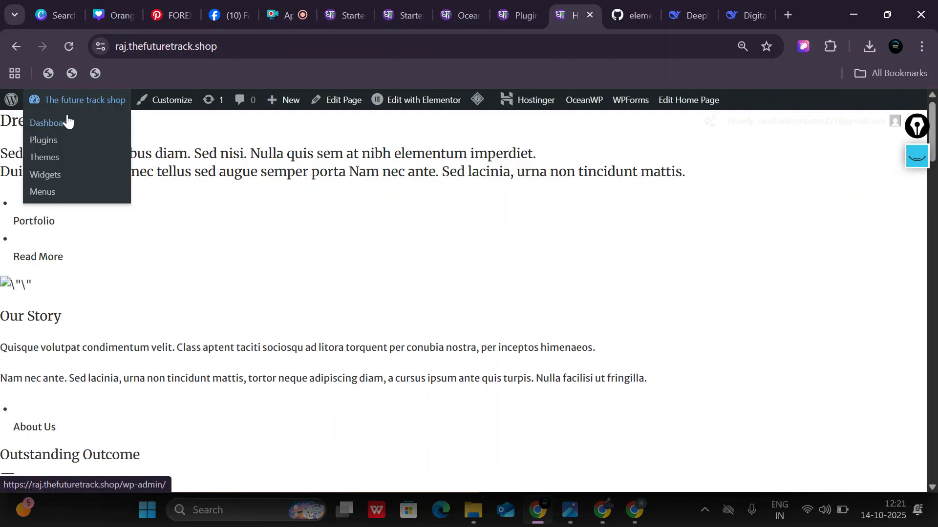
pyautogui.click(67, 120)
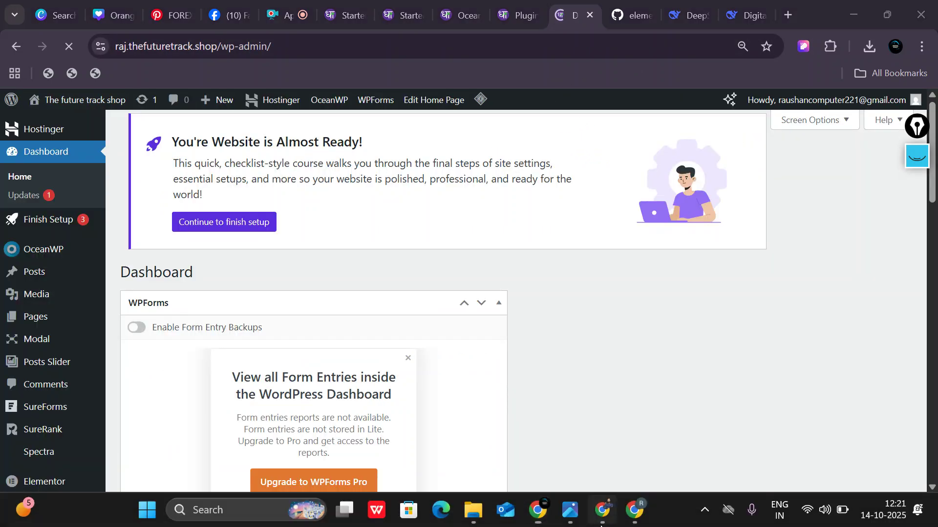
pyautogui.click(635, 517)
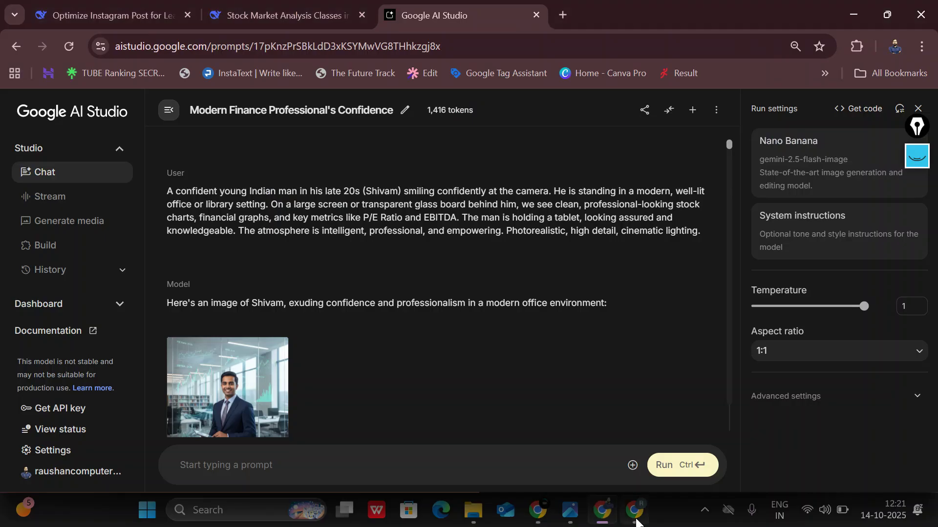
# Step: Cycle through the Chrome windows, minimize the new-tab window, and restore the WordPress Dashboard window
pyautogui.click(634, 517)
pyautogui.click(635, 517)
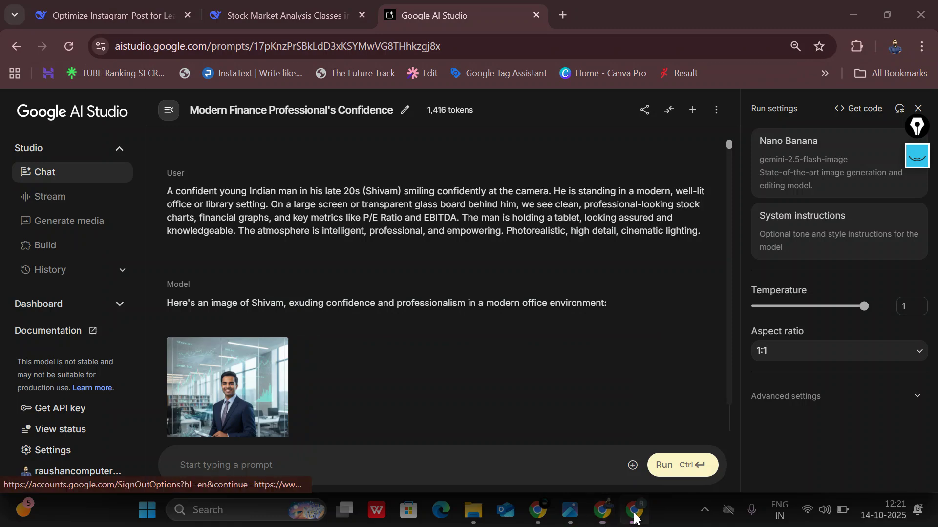
pyautogui.click(634, 518)
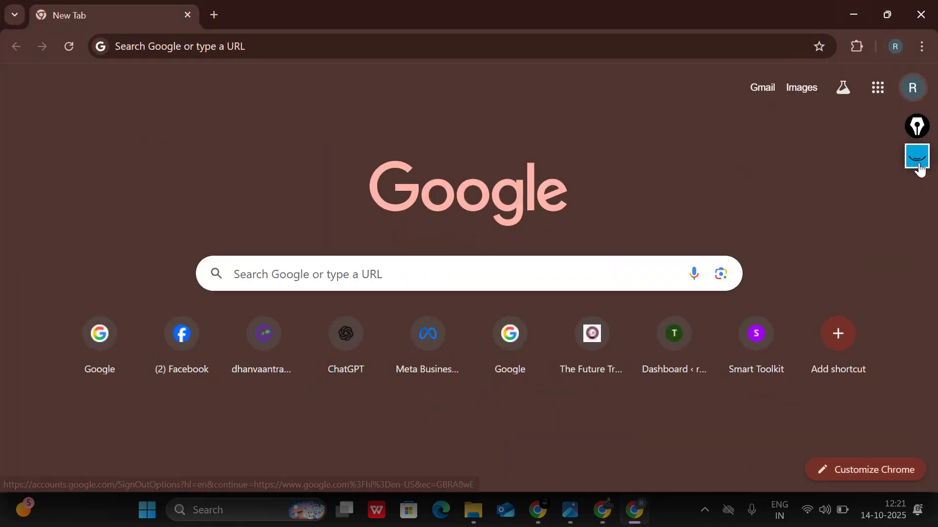
pyautogui.click(360, 41)
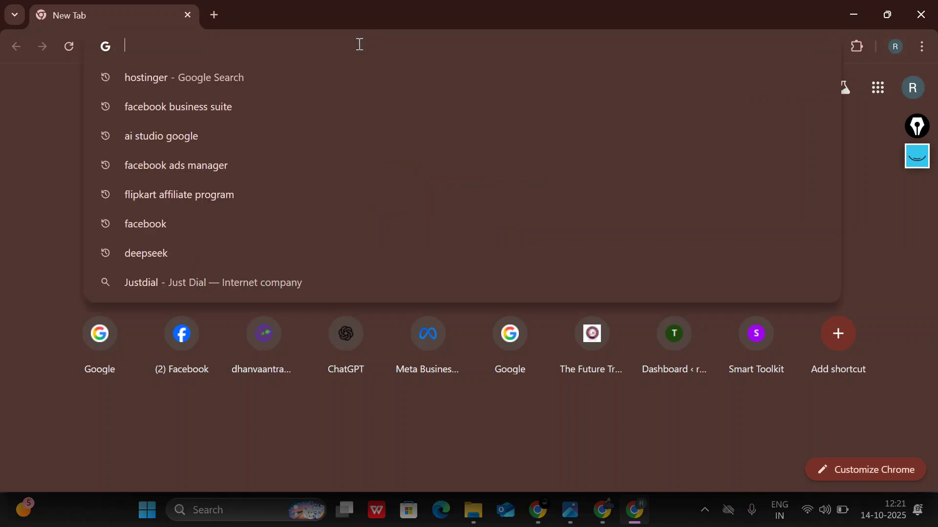
pyautogui.click(611, 519)
pyautogui.moveTo(554, 516)
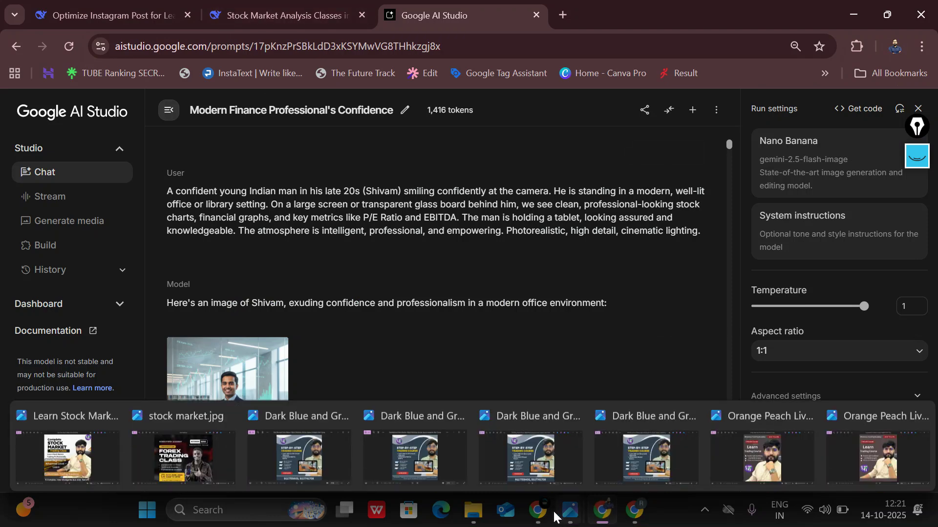
pyautogui.click(455, 442)
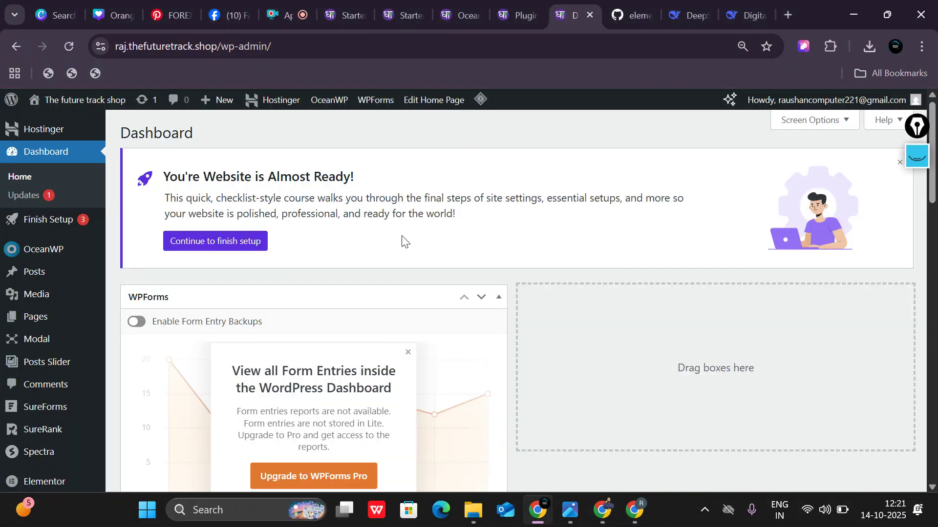